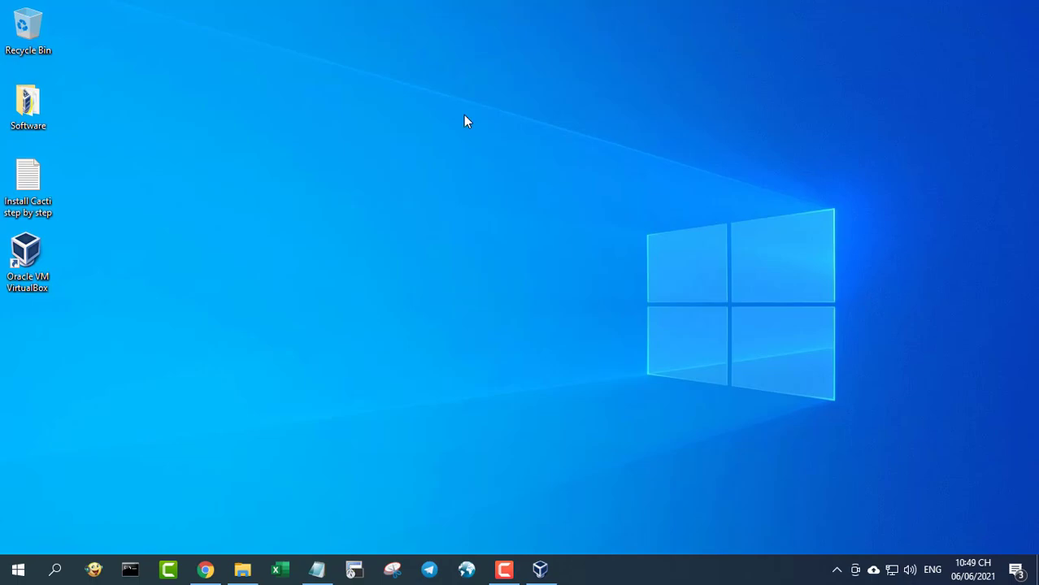
- Select the Ubuntu Server download URL in the Cacti installation notes
left_click(317, 568)
left_click_drag(6, 85, 296, 116)
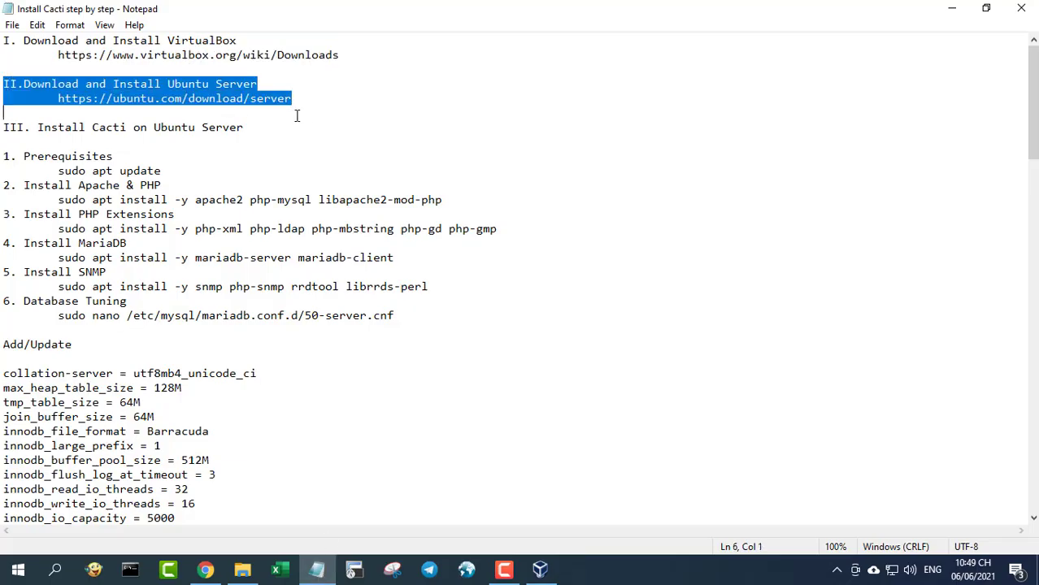
left_click_drag(58, 98, 295, 99)
key("ctrl+c")
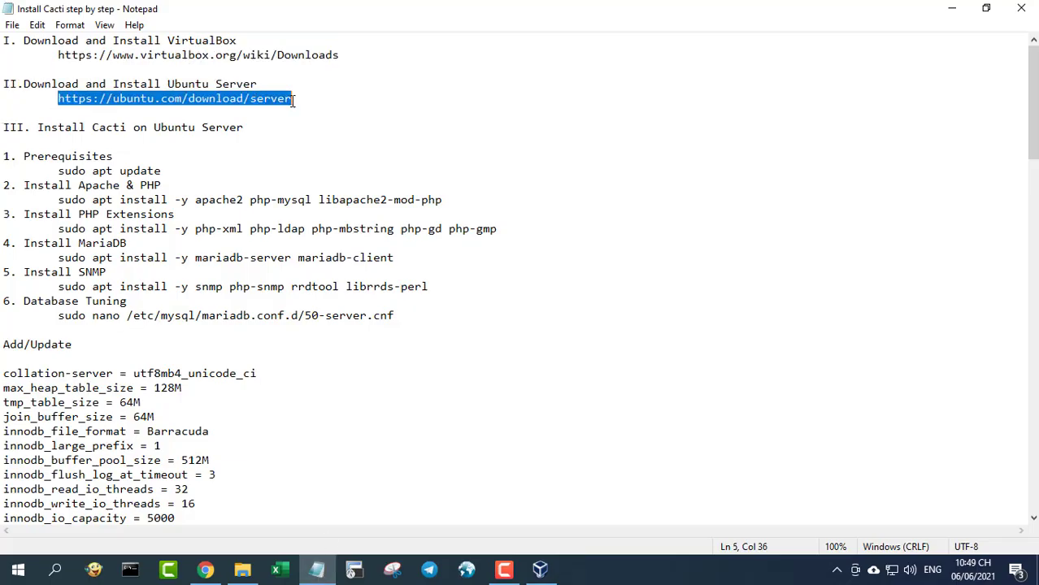
- Load the Ubuntu Server URL in a new Chrome tab and open 'Option 2 - Manual server installation'
left_click(205, 569)
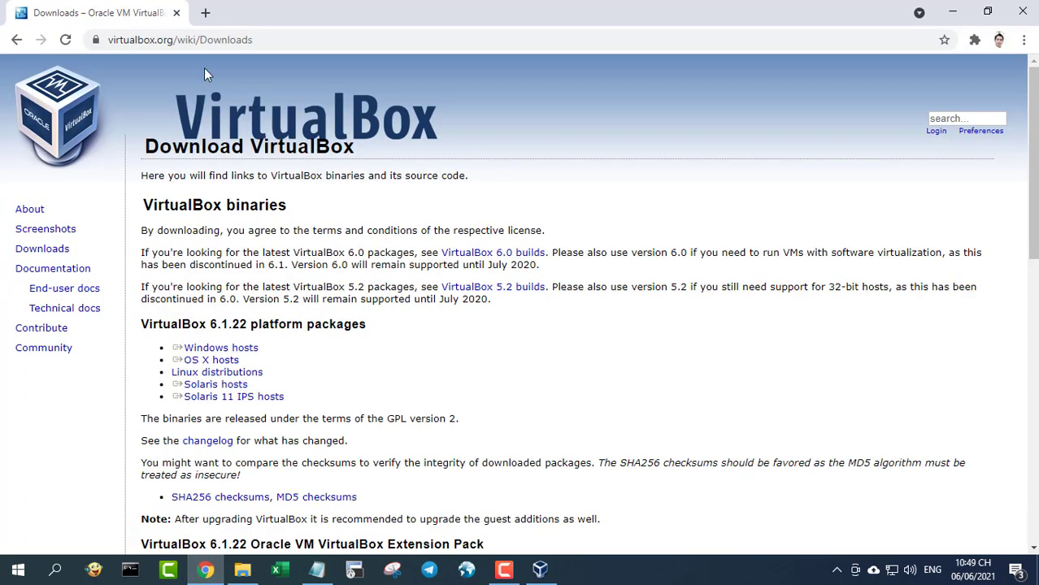
key("ctrl+t")
key("ctrl+v")
key("Return")
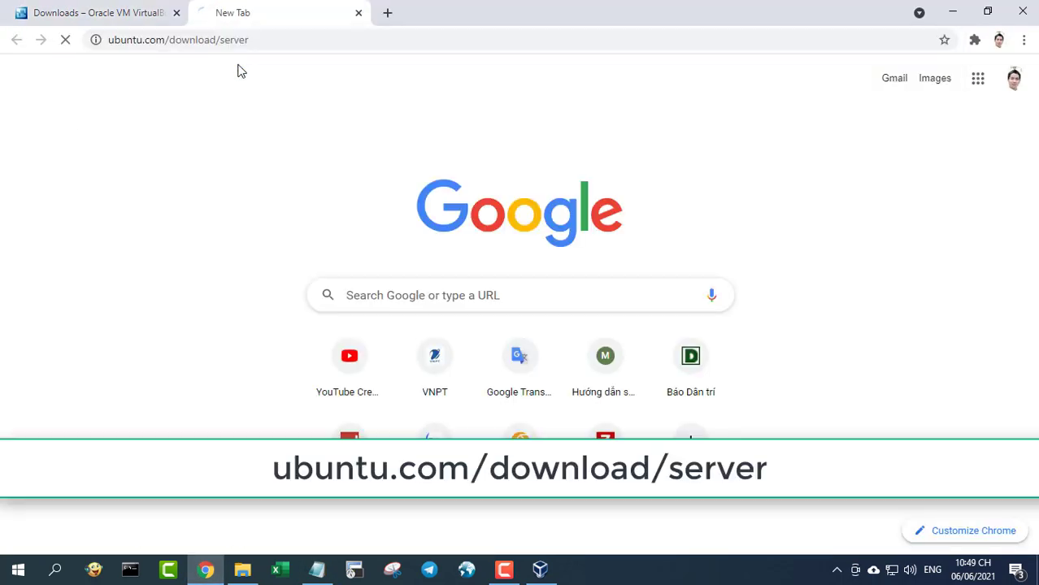
left_click_drag(1033, 160, 1033, 214)
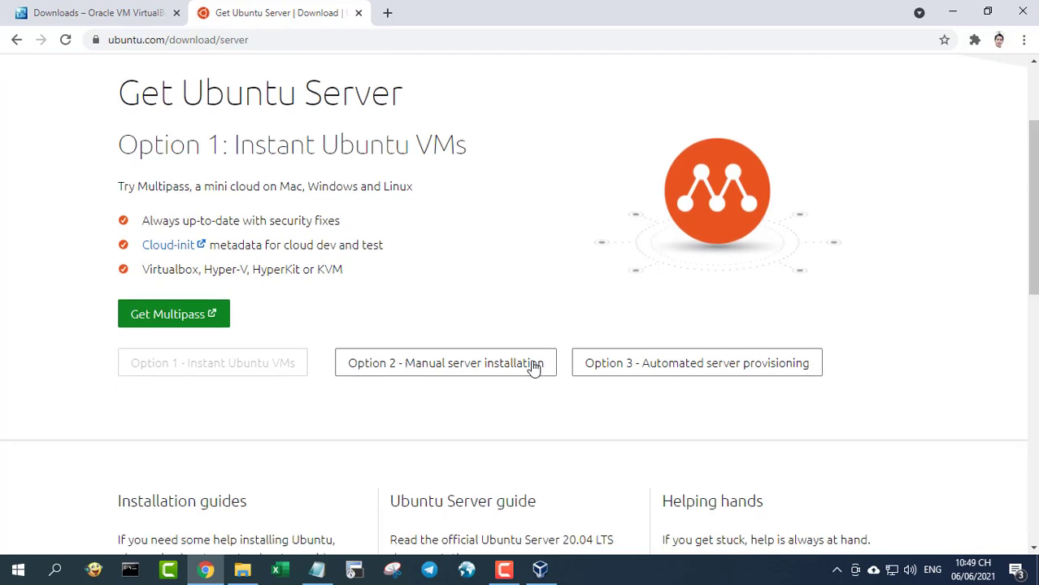
left_click(452, 367)
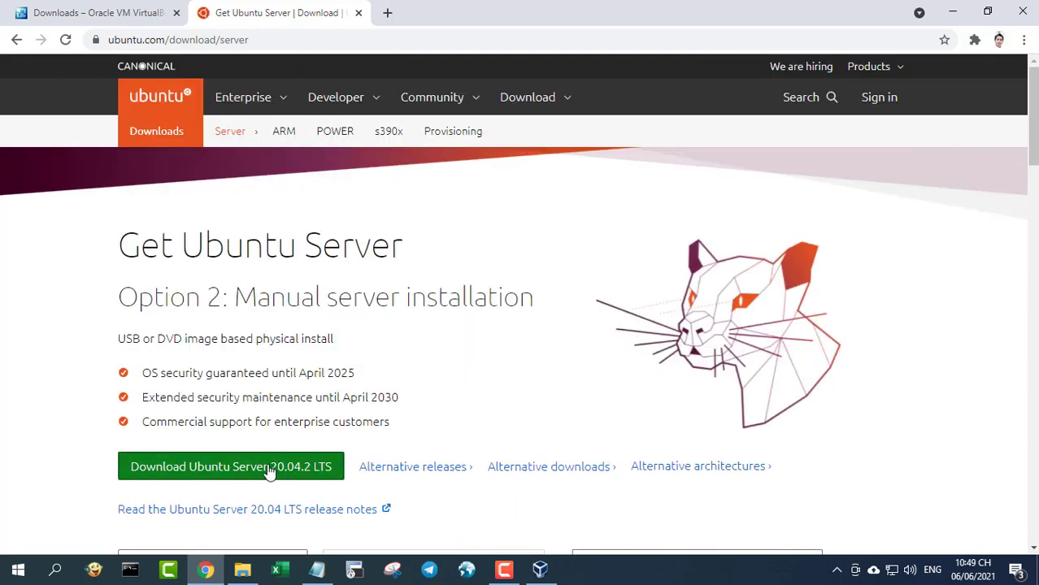
left_click(951, 11)
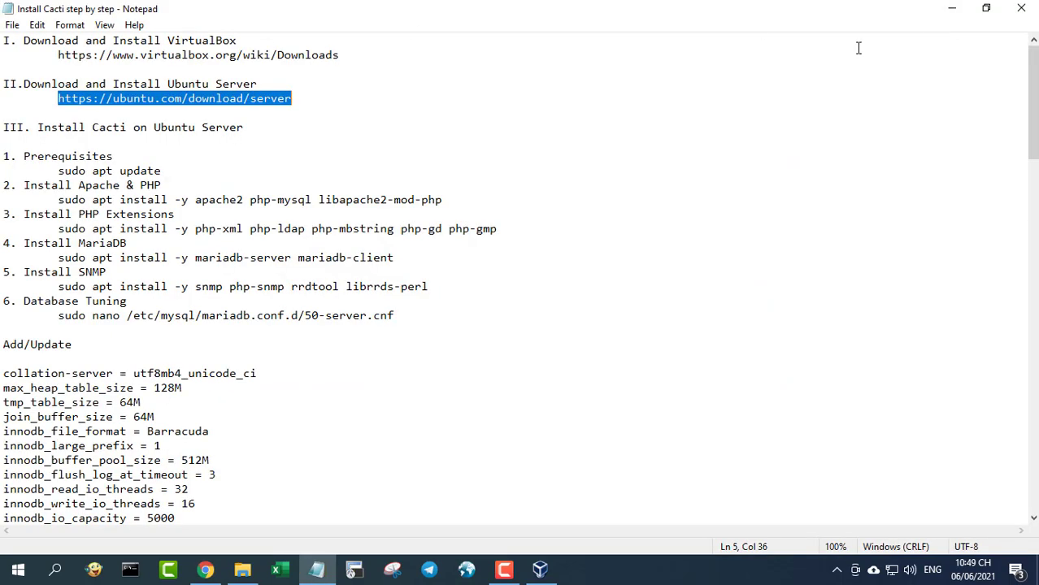
- Locate ubuntu-20.04.2-live-server-amd64 ISO in the desktop Software folder, then switch to VirtualBox Manager
left_click(952, 10)
double_click(32, 107)
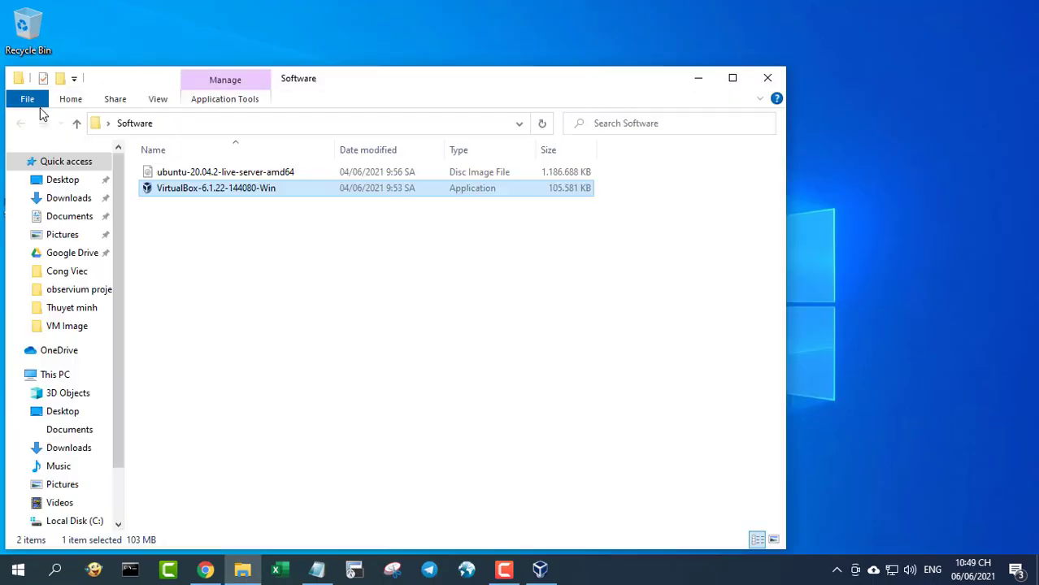
double_click(544, 83)
left_click(292, 104)
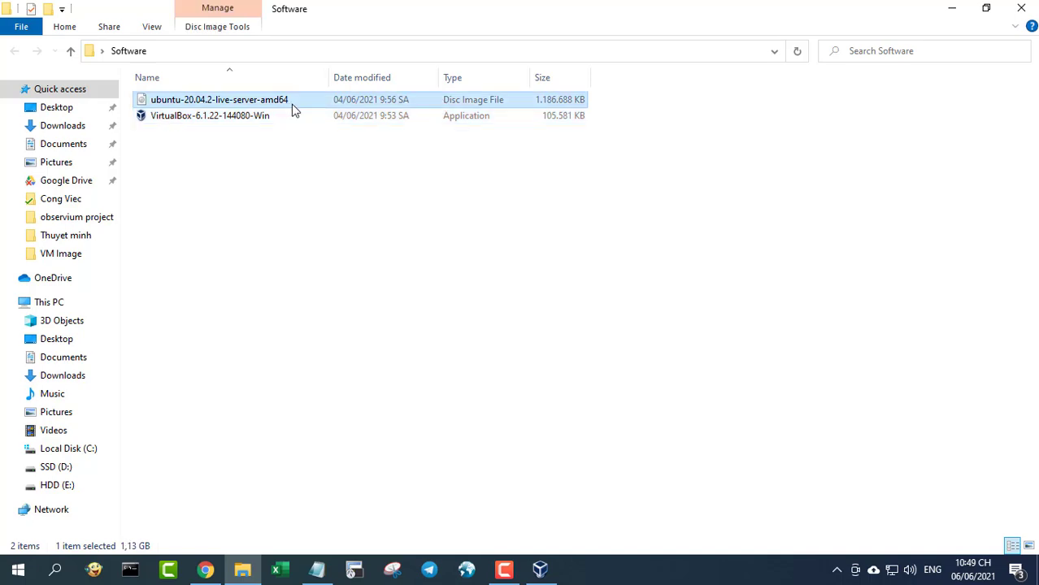
left_click(953, 10)
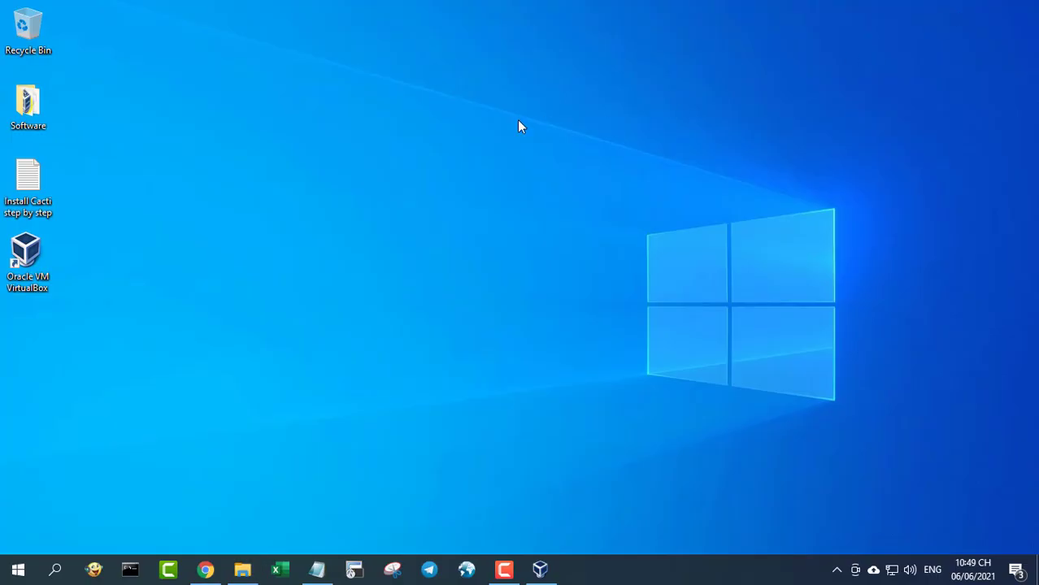
left_click(541, 569)
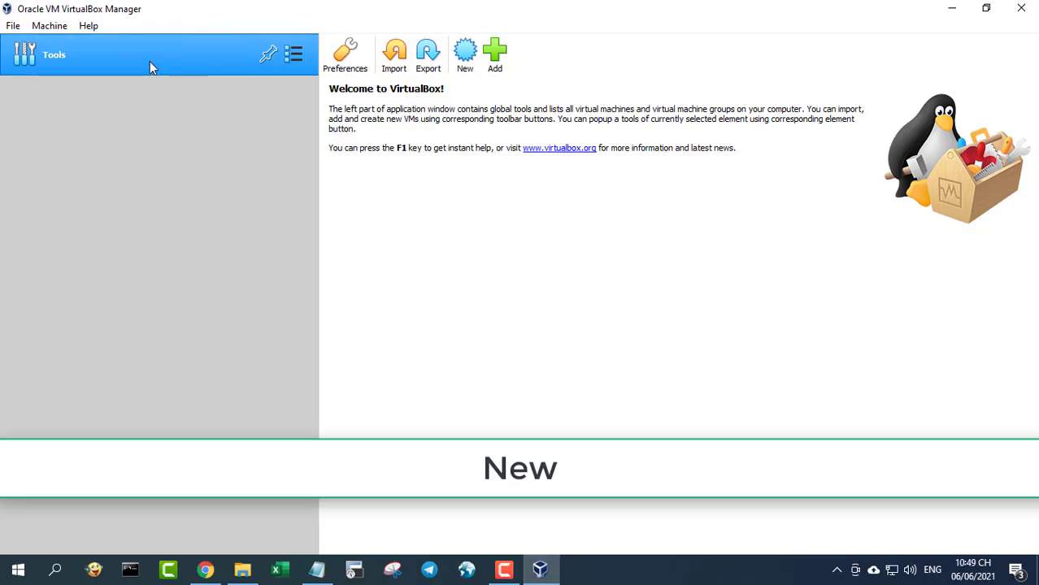
- Start a new virtual machine named Cacti with machine folder D:\VM
left_click(464, 55)
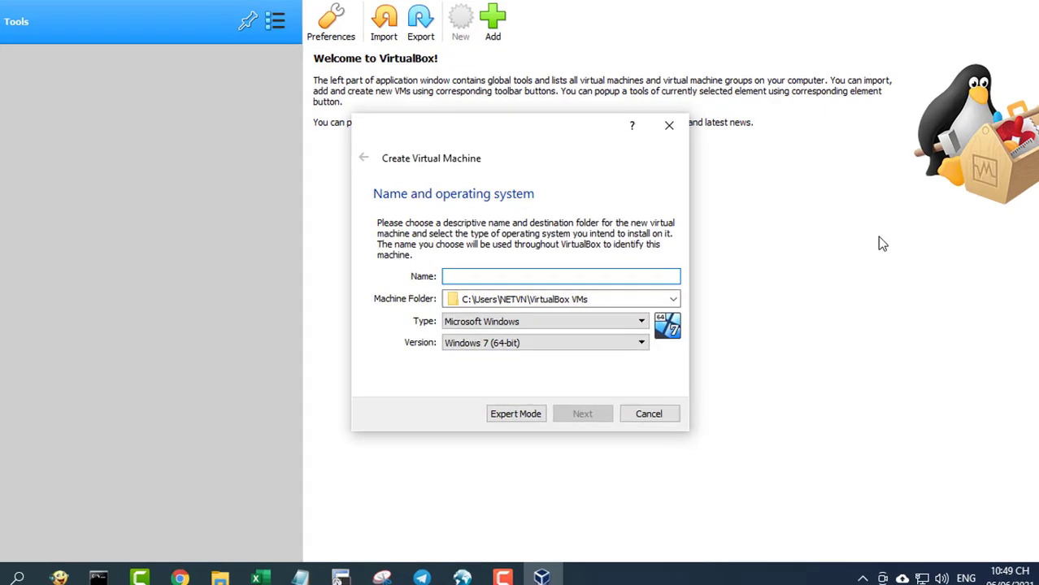
type("Cacti")
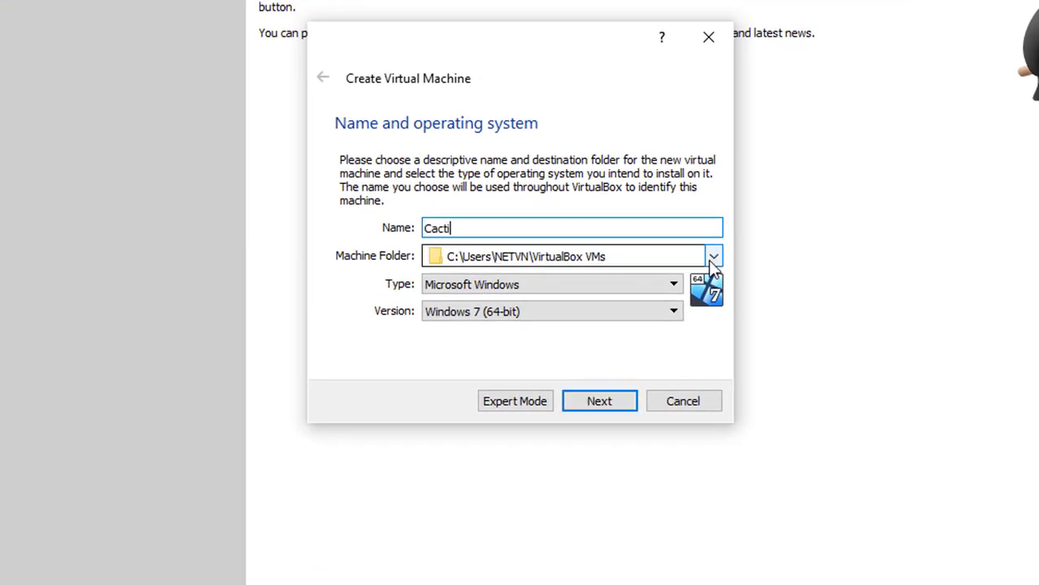
left_click(712, 257)
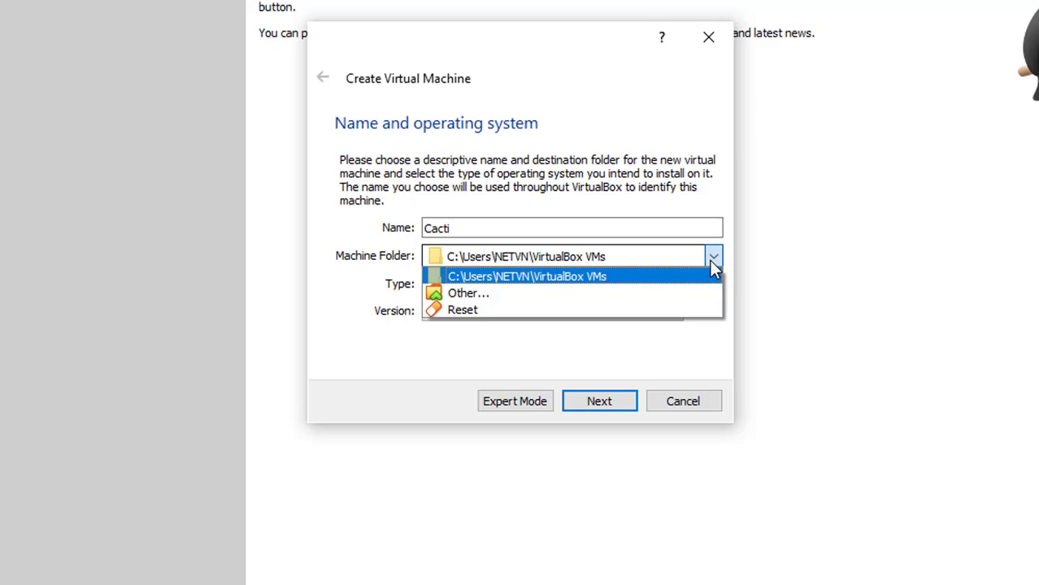
left_click(682, 296)
left_click_drag(472, 244, 475, 365)
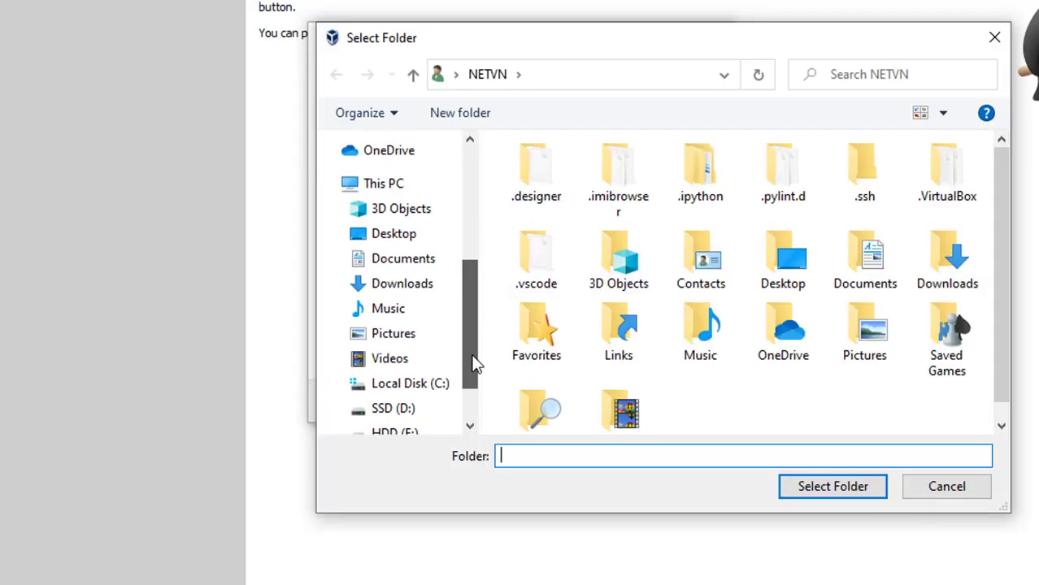
left_click(420, 406)
double_click(525, 243)
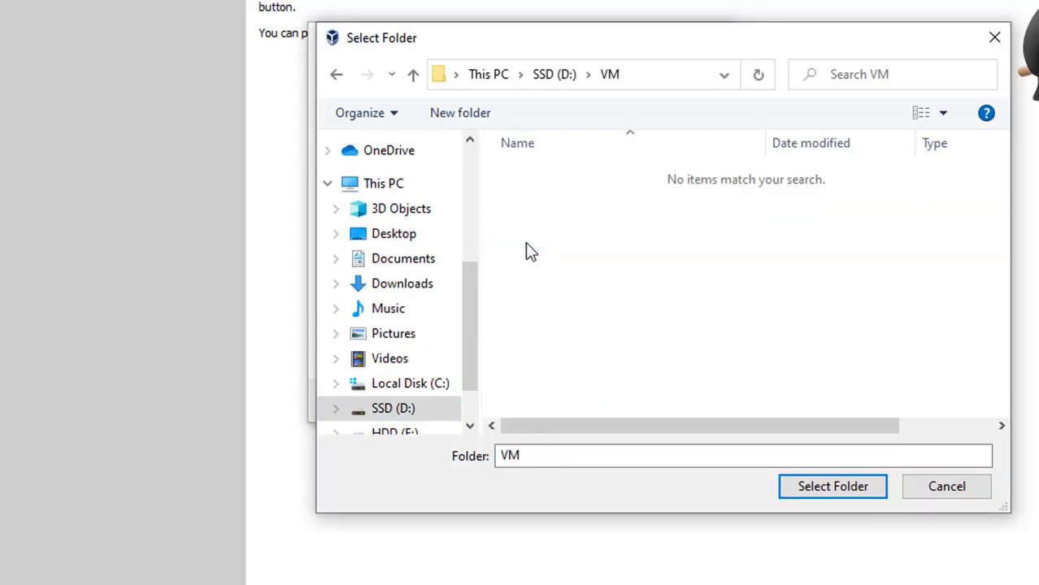
left_click(819, 487)
- Set the machine type to Linux, version Ubuntu (64-bit)
left_click(625, 285)
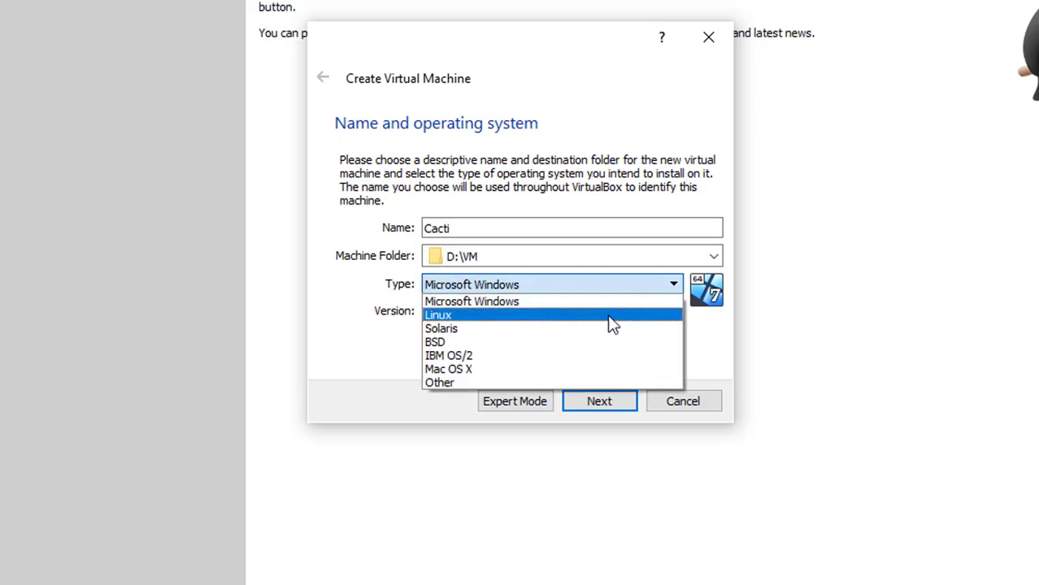
left_click(612, 317)
left_click(611, 321)
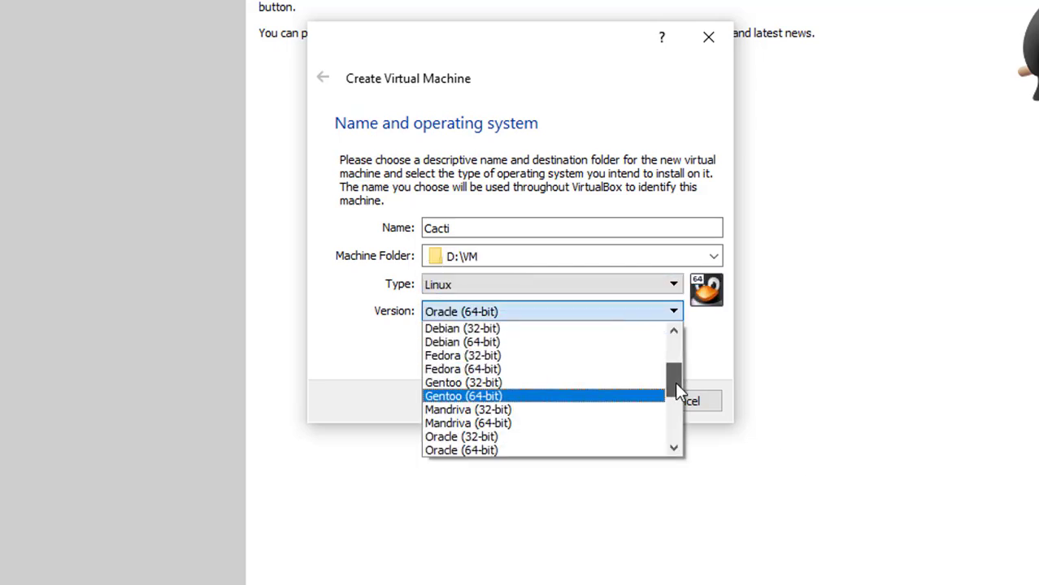
left_click_drag(674, 382, 673, 417)
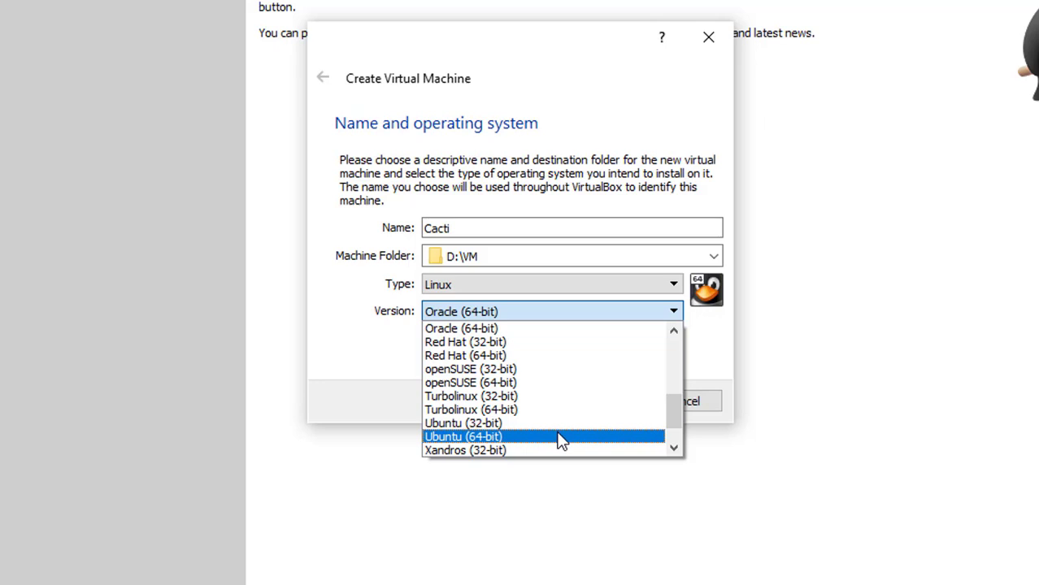
left_click(557, 436)
- Give it 4096 MB memory and a new 20 GB VDI disk, and create the machine
left_click(604, 408)
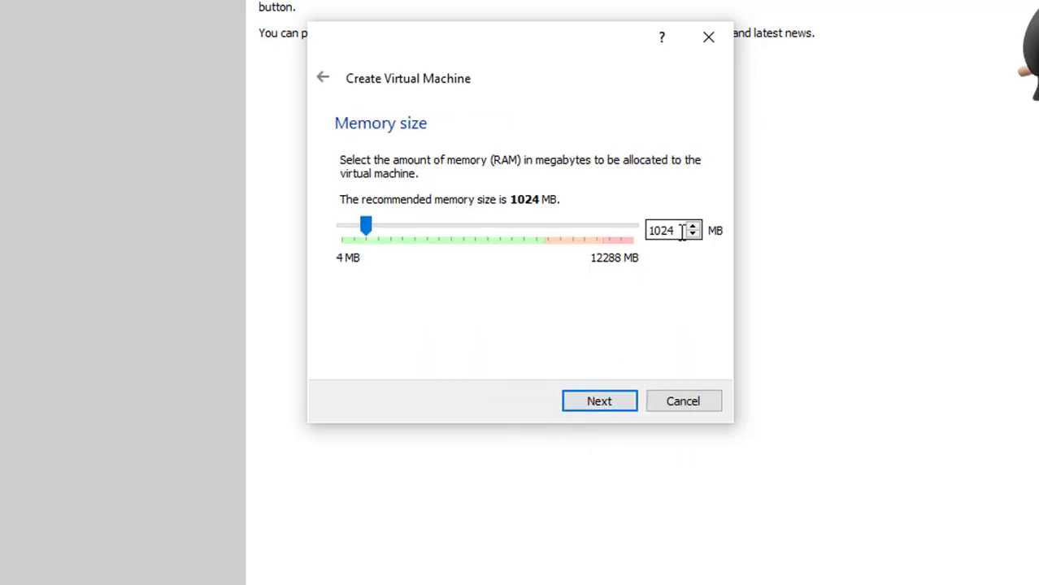
type("4096")
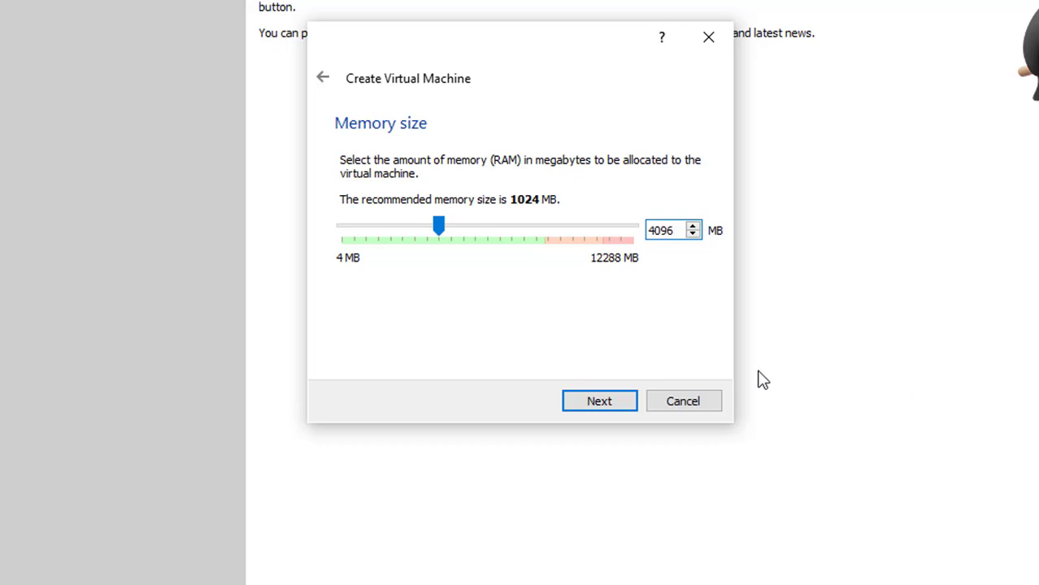
left_click(620, 409)
left_click(620, 412)
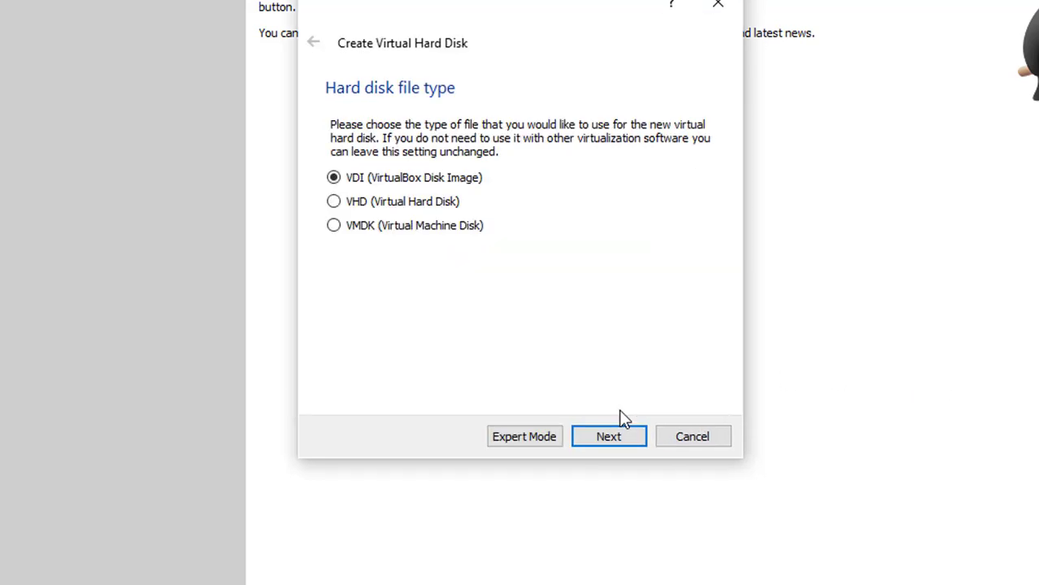
left_click(621, 443)
left_click(620, 443)
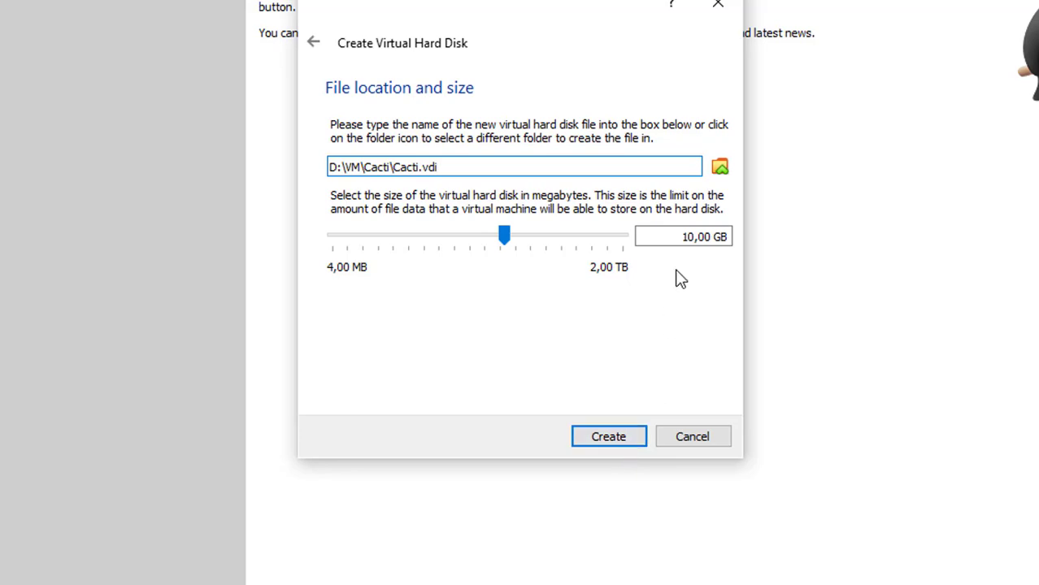
left_click_drag(696, 236, 680, 237)
type("2")
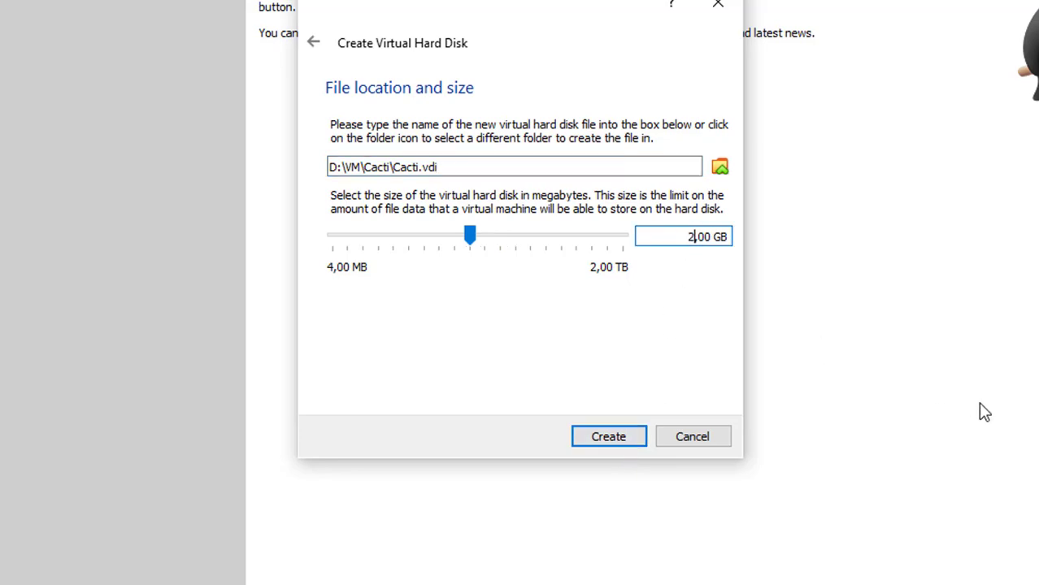
type("0")
left_click(601, 436)
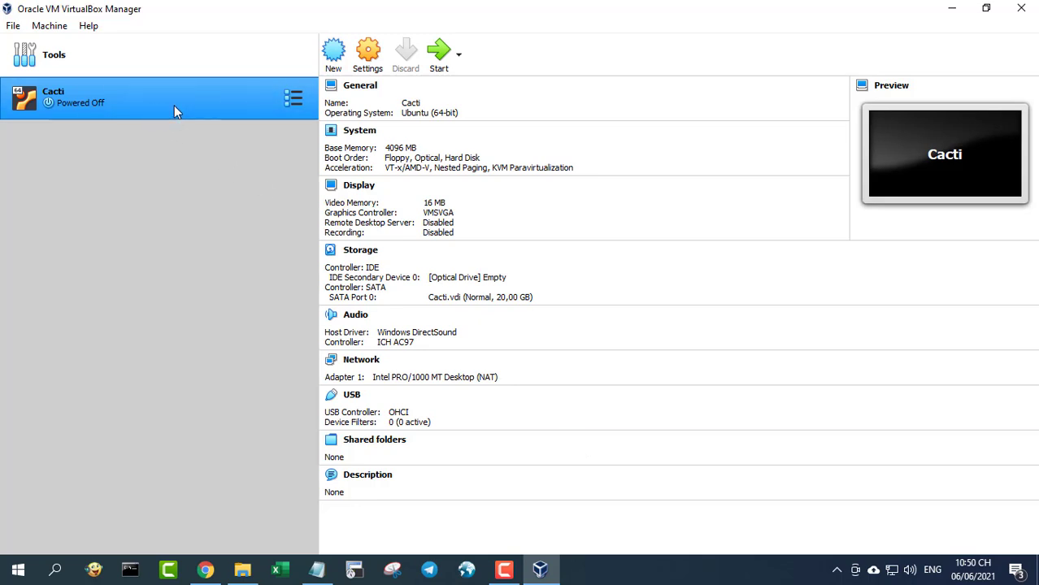
- Set the Cacti machine's network adapter to Bridged Adapter
left_click(368, 53)
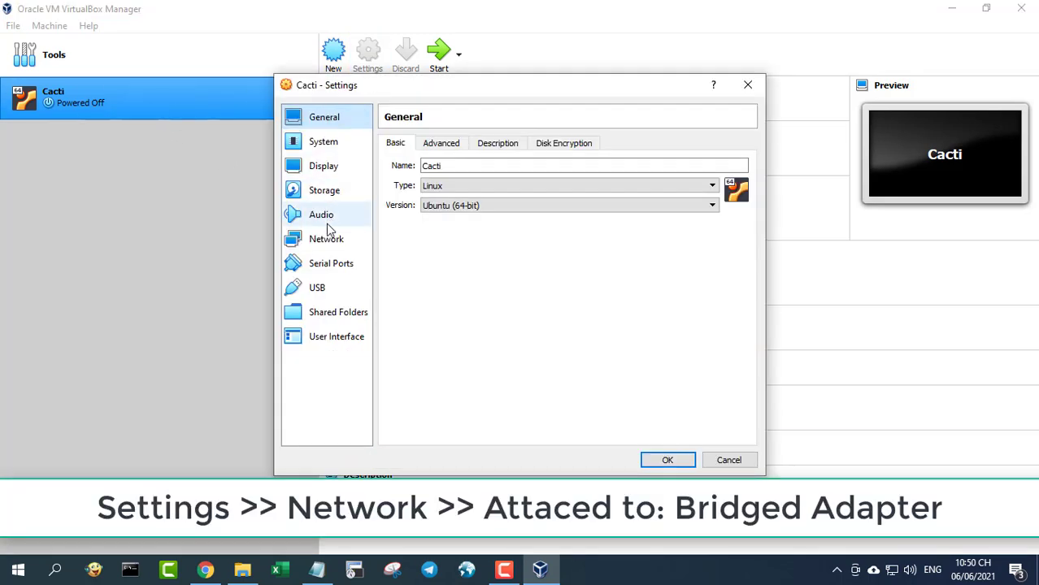
left_click(326, 238)
left_click(510, 183)
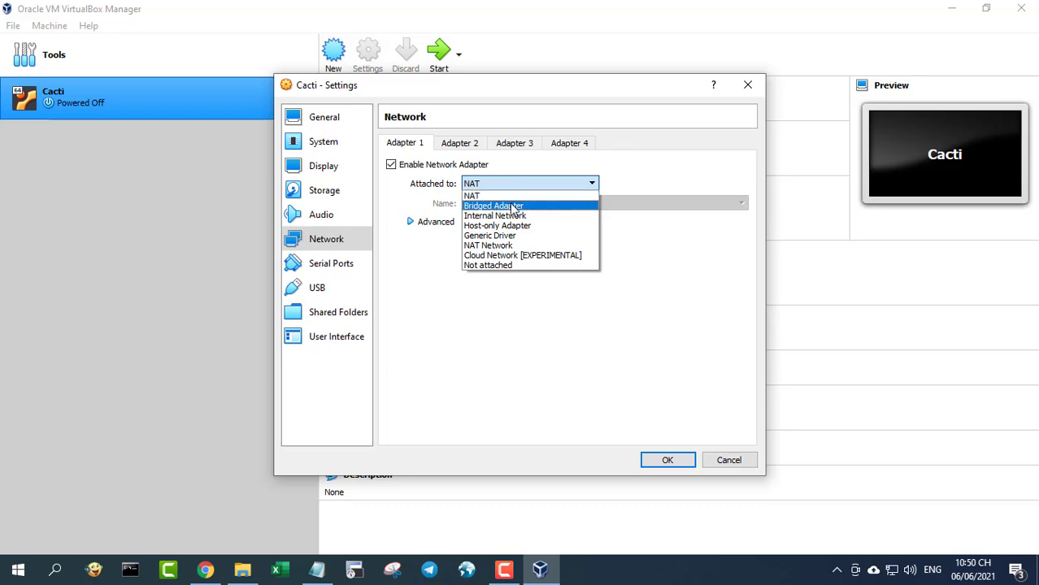
left_click(512, 208)
- Load ubuntu-20.04.2-live-server-amd64.iso from Desktop\Software into the optical drive and save settings
left_click(332, 200)
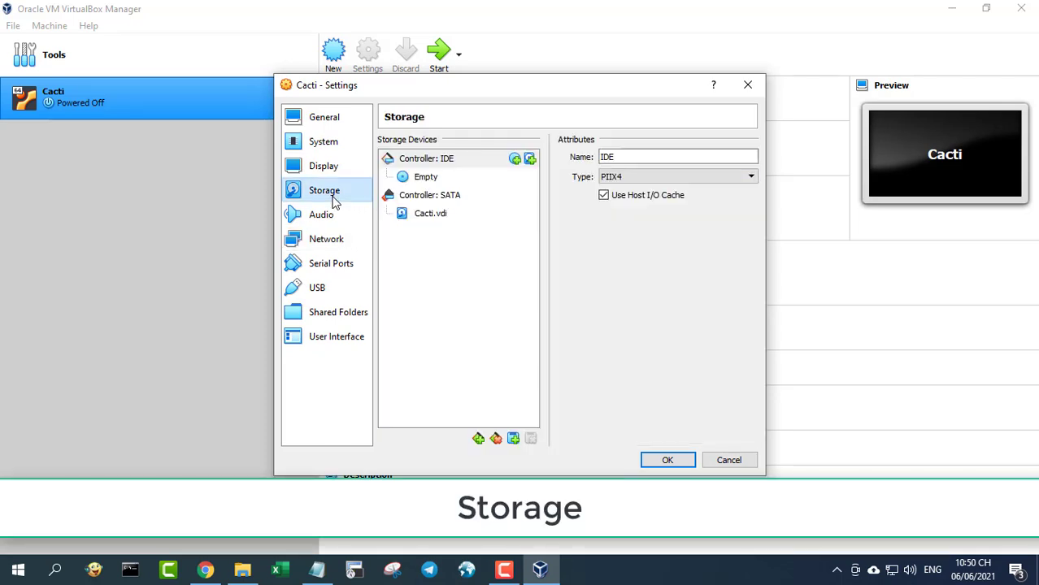
left_click(431, 178)
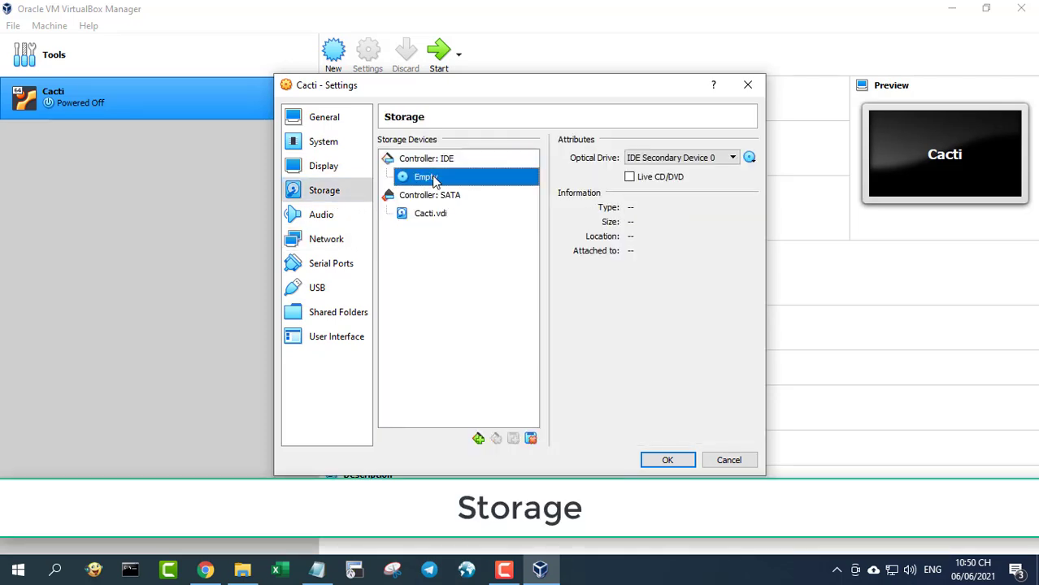
left_click(748, 158)
left_click(785, 195)
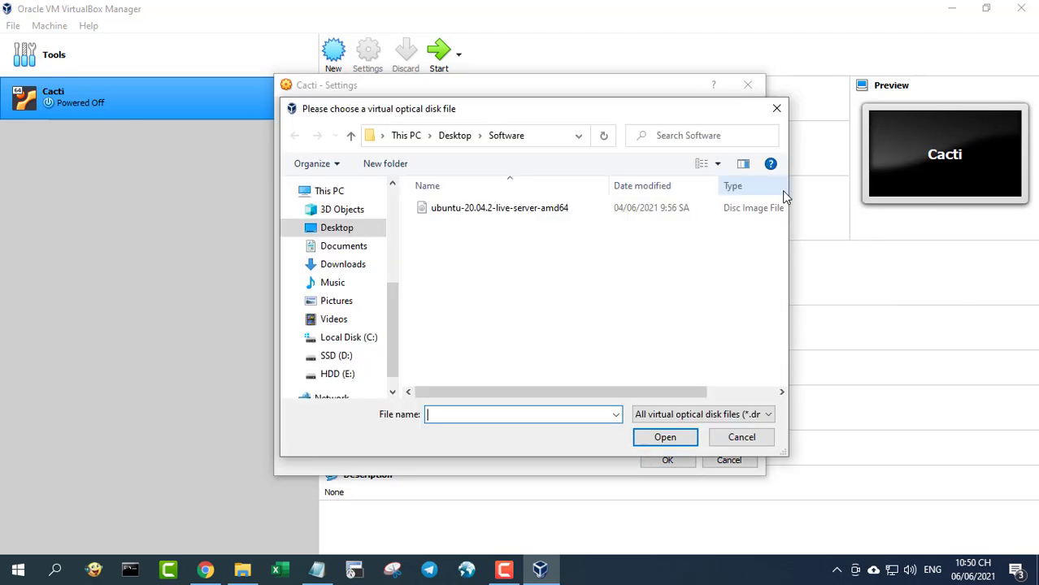
left_click(354, 230)
double_click(449, 213)
left_click(451, 218)
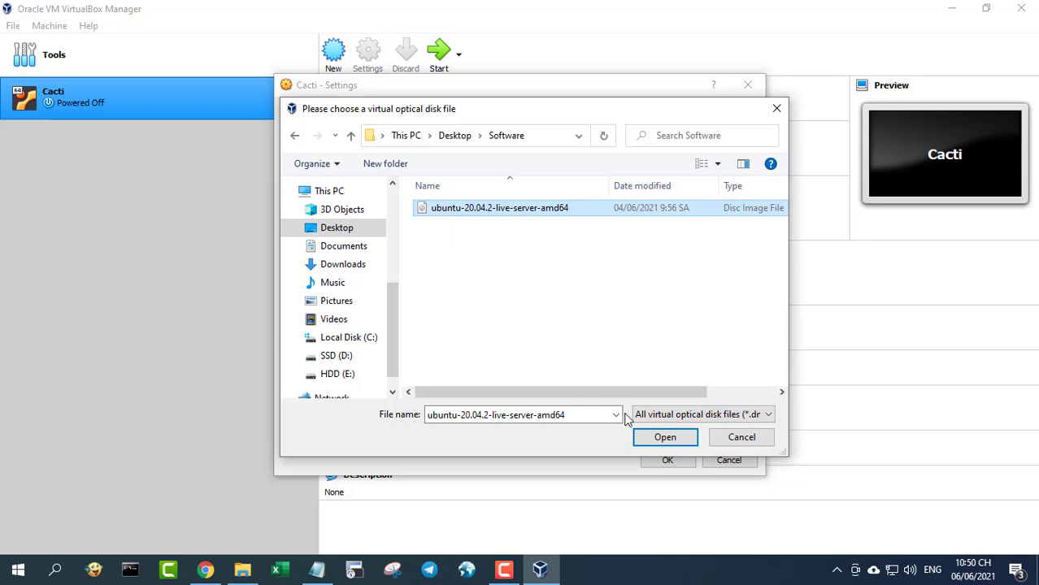
left_click(664, 437)
left_click(667, 461)
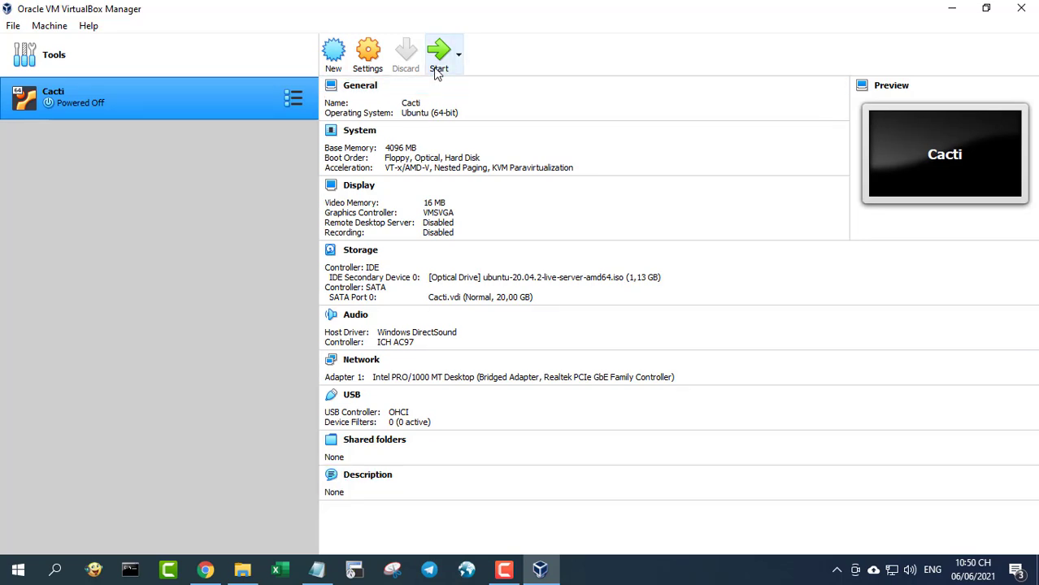
- Start the Cacti VM from the Ubuntu ISO start-up disk and maximise its window
left_click(439, 65)
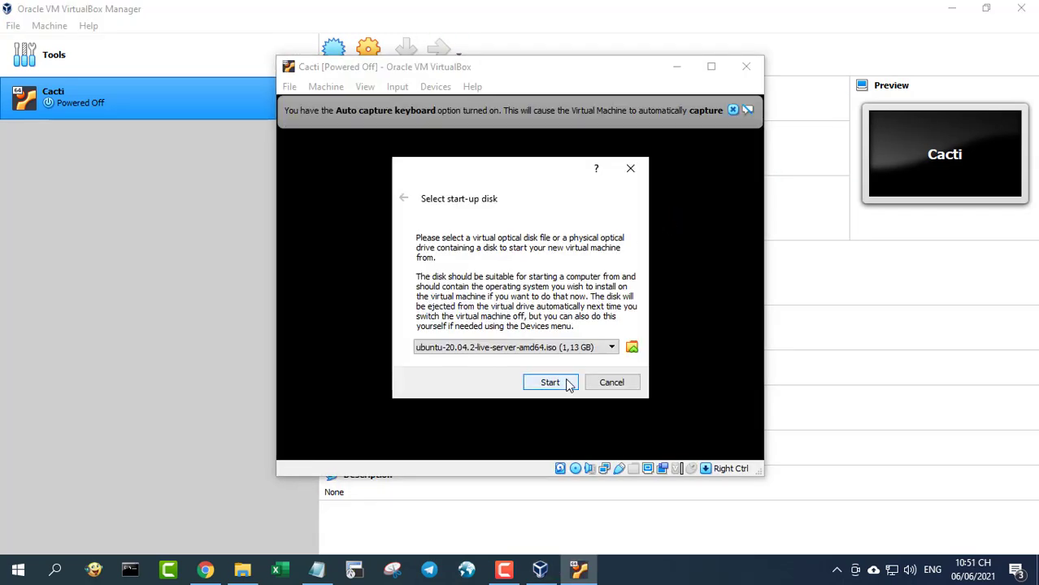
left_click(566, 385)
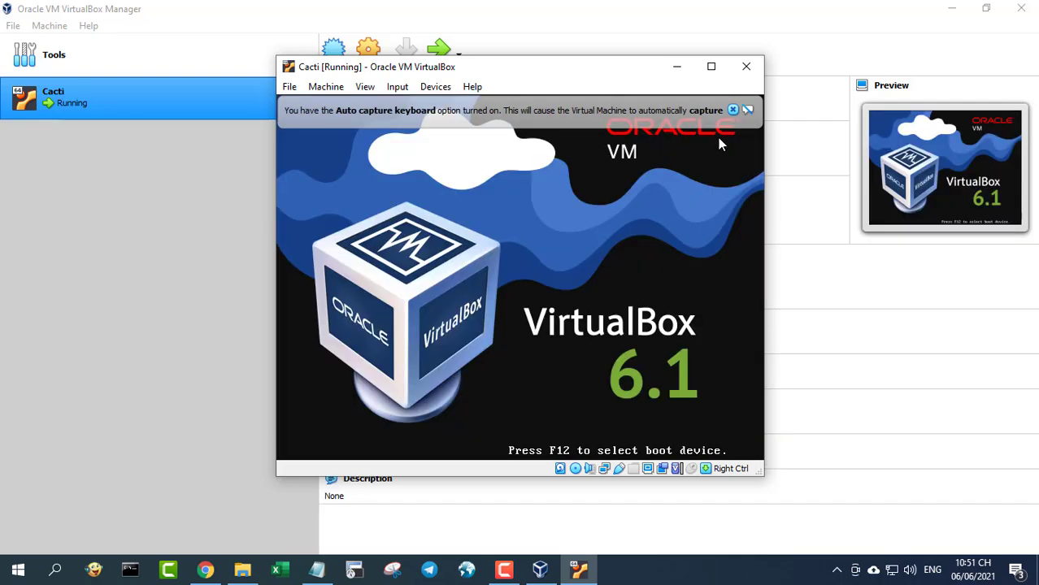
left_click(732, 110)
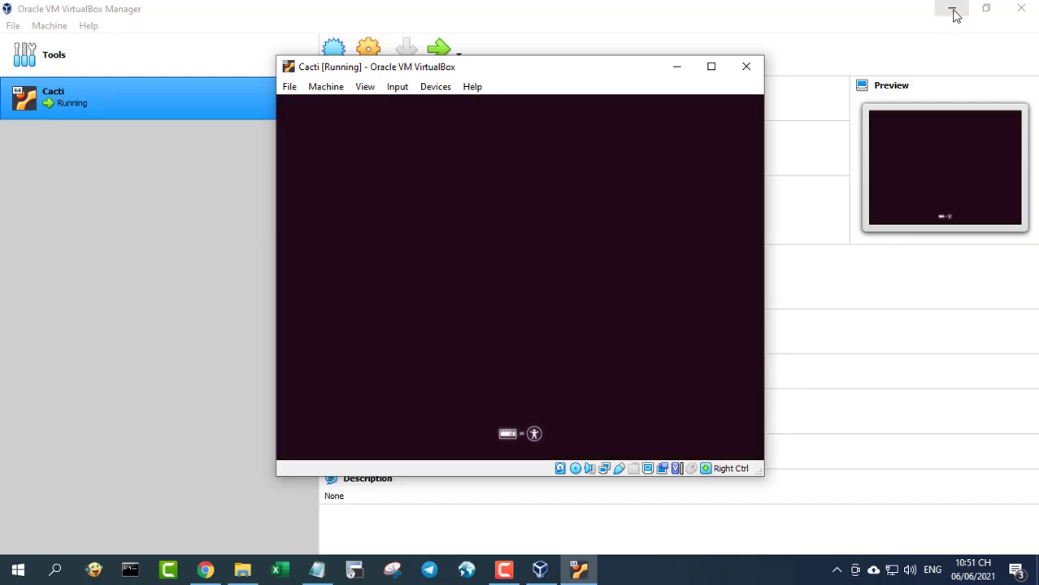
left_click(953, 10)
left_click(710, 69)
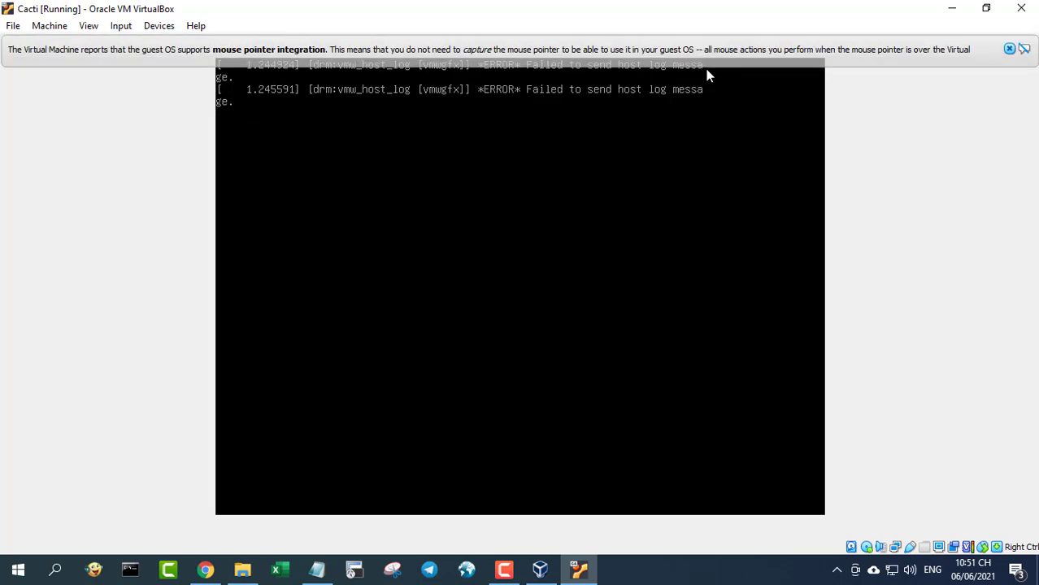
- Bring up VirtualBox's Soft Keyboard via Input > Keyboard and move it aside
left_click(1008, 49)
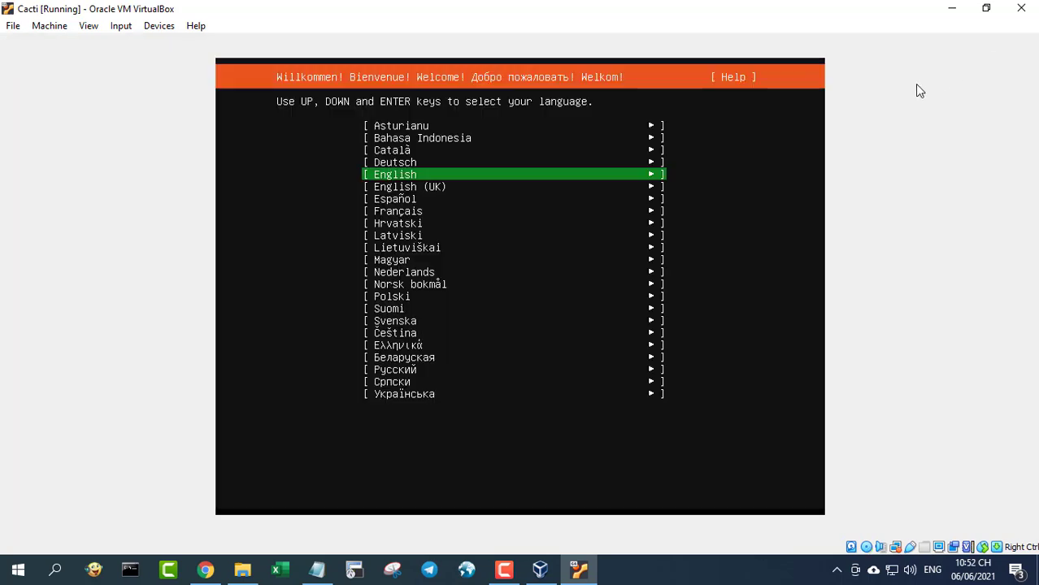
left_click(130, 28)
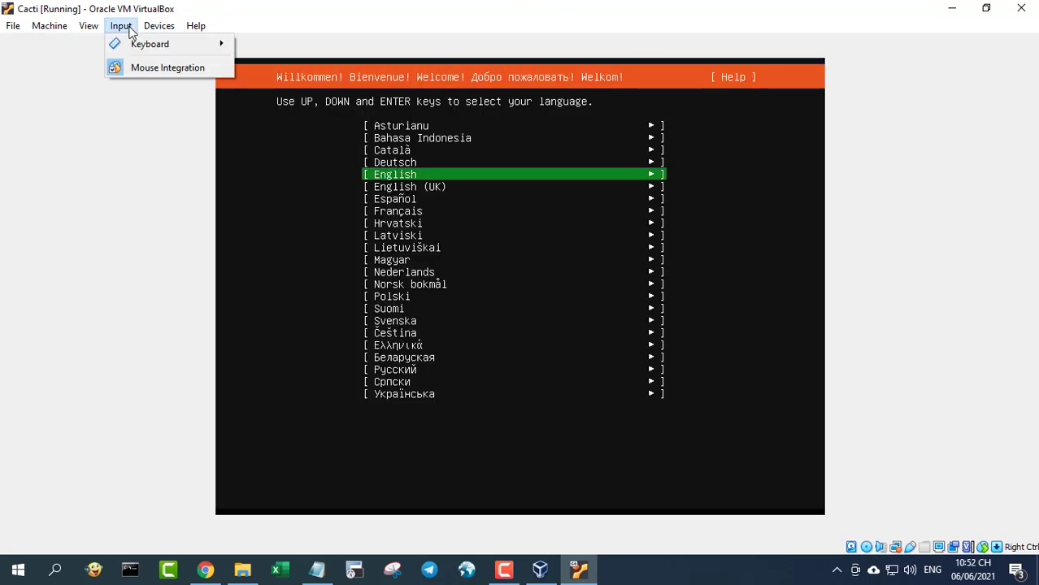
mouse_move(138, 43)
left_click(287, 65)
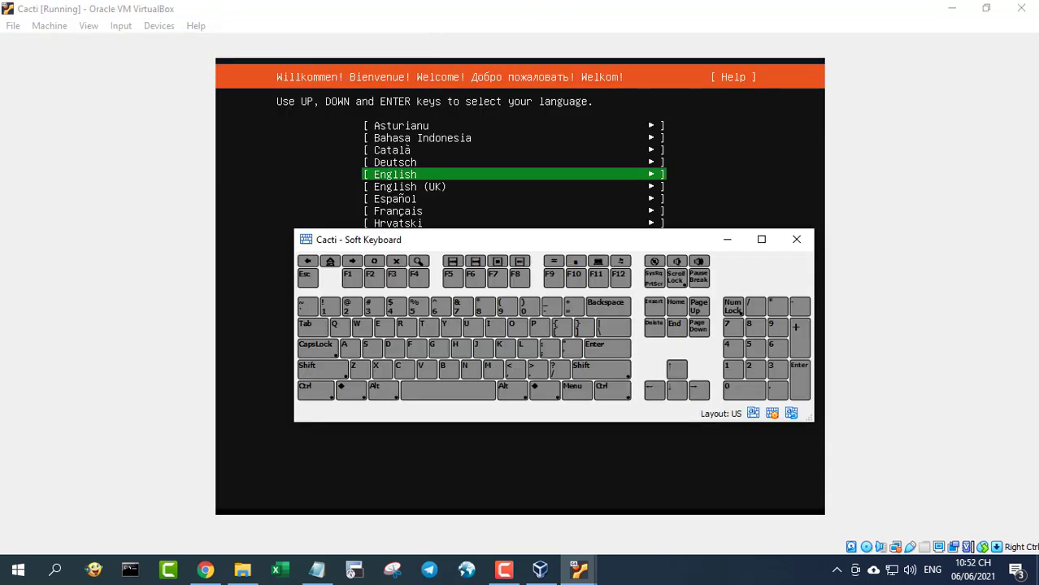
mouse_move(475, 242)
left_mouse_down()
mouse_move(439, 360)
mouse_move(438, 407)
mouse_move(438, 304)
mouse_move(490, 176)
mouse_move(476, 172)
left_mouse_up()
- Choose English, continue without updating the installer, and accept the keyboard layout
left_click(552, 409)
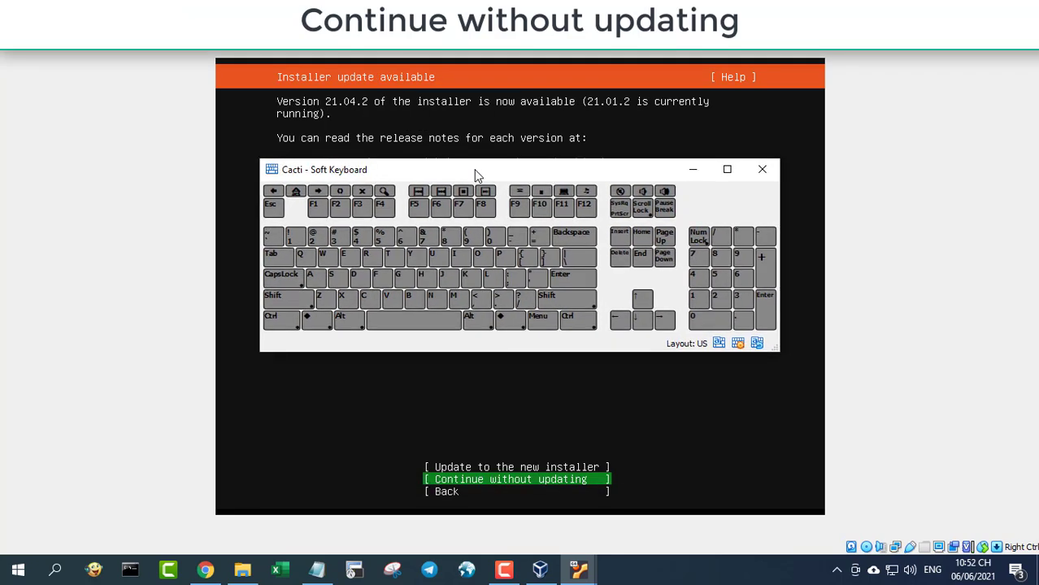
left_click(557, 276)
left_click_drag(542, 171, 542, 258)
left_click(578, 368)
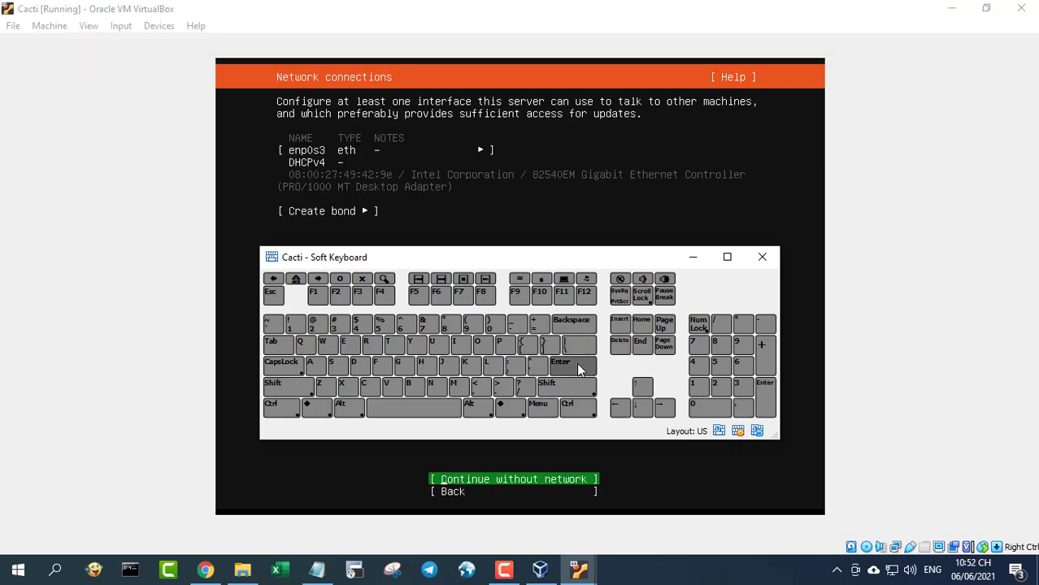
- Open the Edit IPv4 settings for the enp0s3 interface
left_click(277, 349)
left_click(277, 350)
left_click(277, 350)
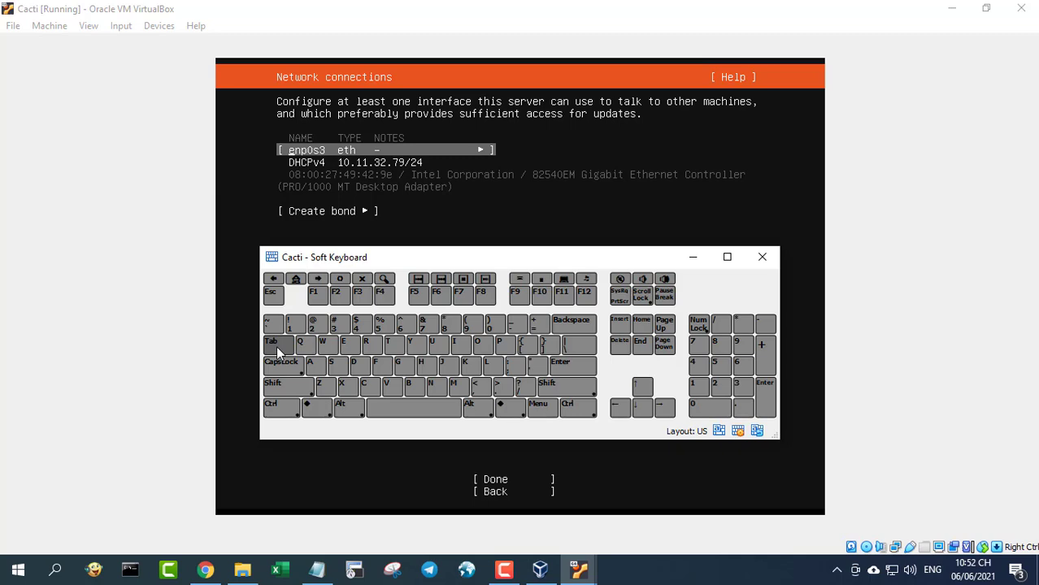
left_click(566, 370)
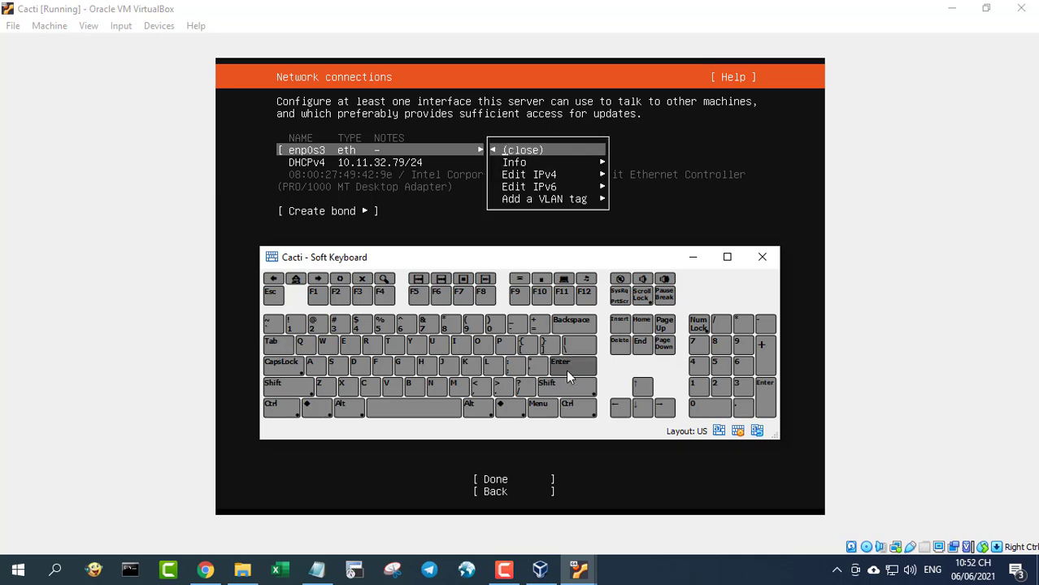
left_click(644, 408)
left_click(645, 409)
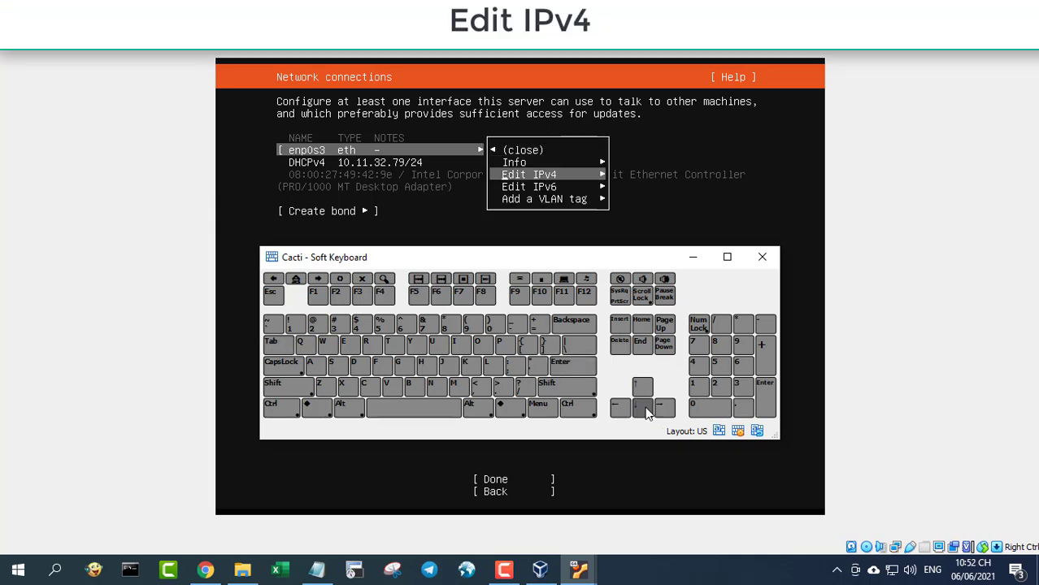
left_click(579, 363)
- Switch the enp0s3 IPv4 method to Manual
left_click_drag(530, 262, 543, 37)
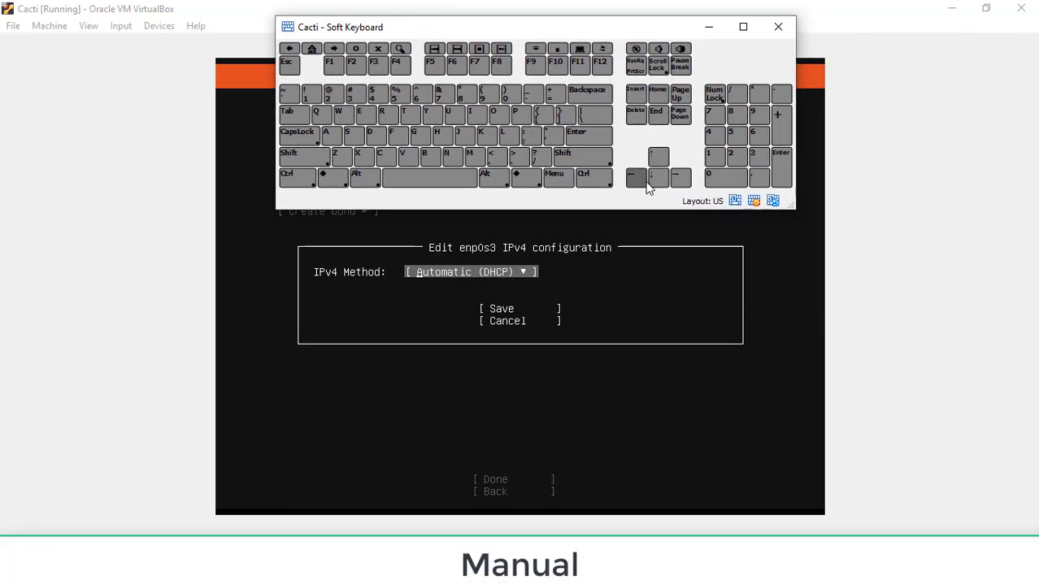
left_click(602, 139)
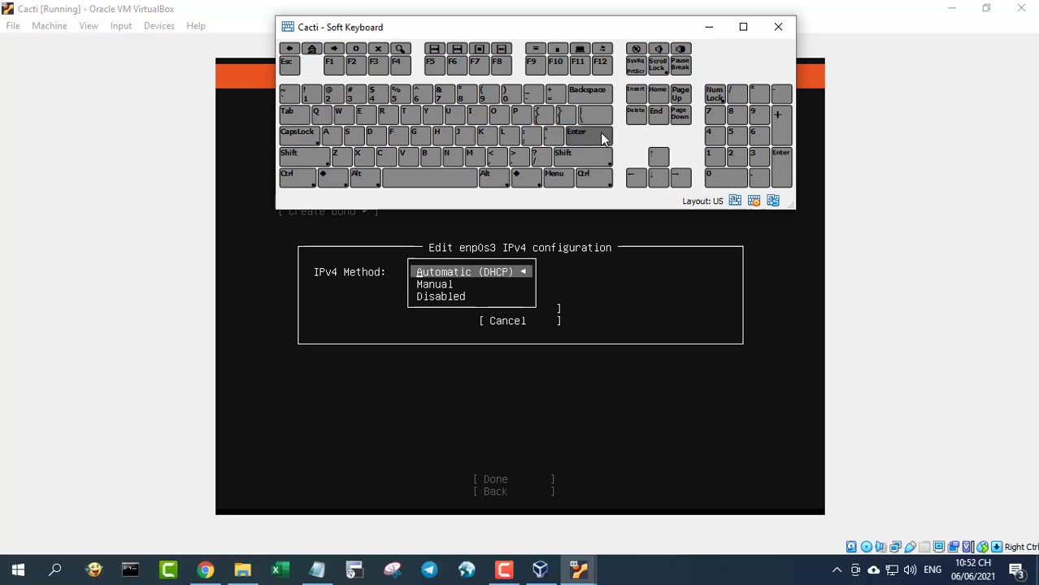
left_click(663, 185)
left_click(605, 138)
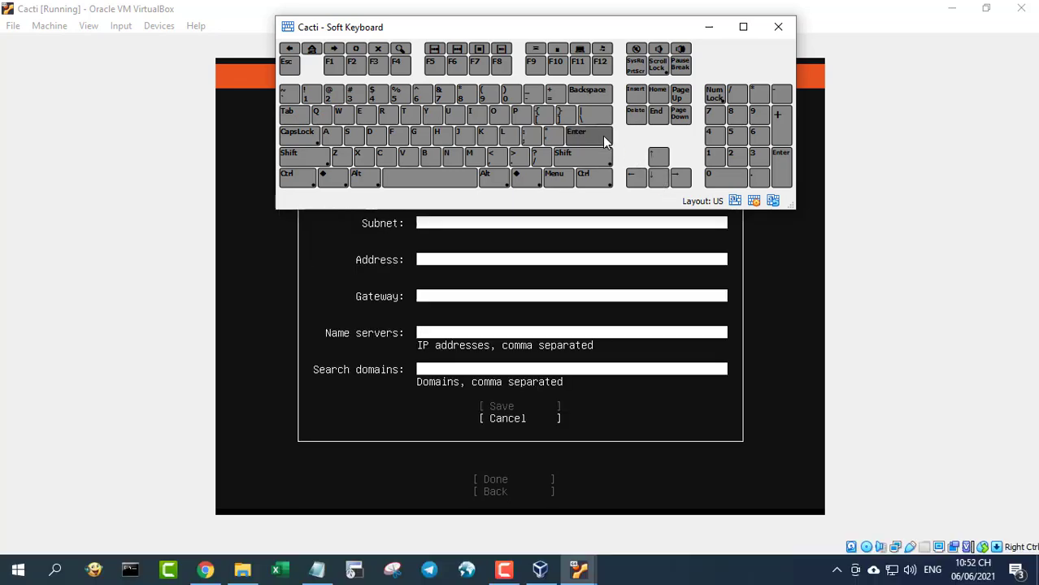
left_click_drag(540, 29, 570, 26)
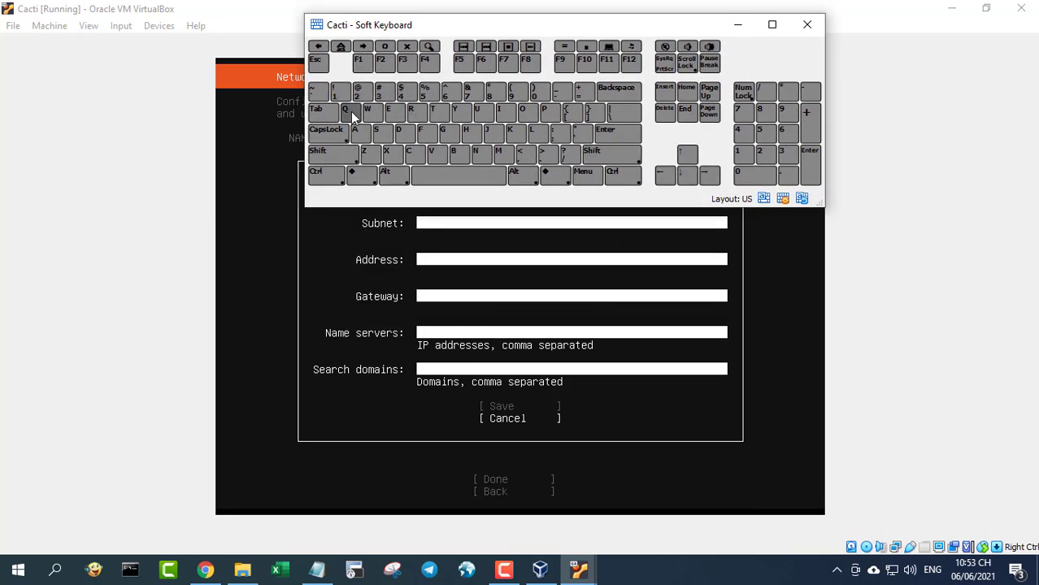
- Enter subnet 10.11.32.0/24, address 10.11.32.66, gateway 10.11.32.140 and name server 8.8.8.8
left_click(323, 109)
type("10.11.32.")
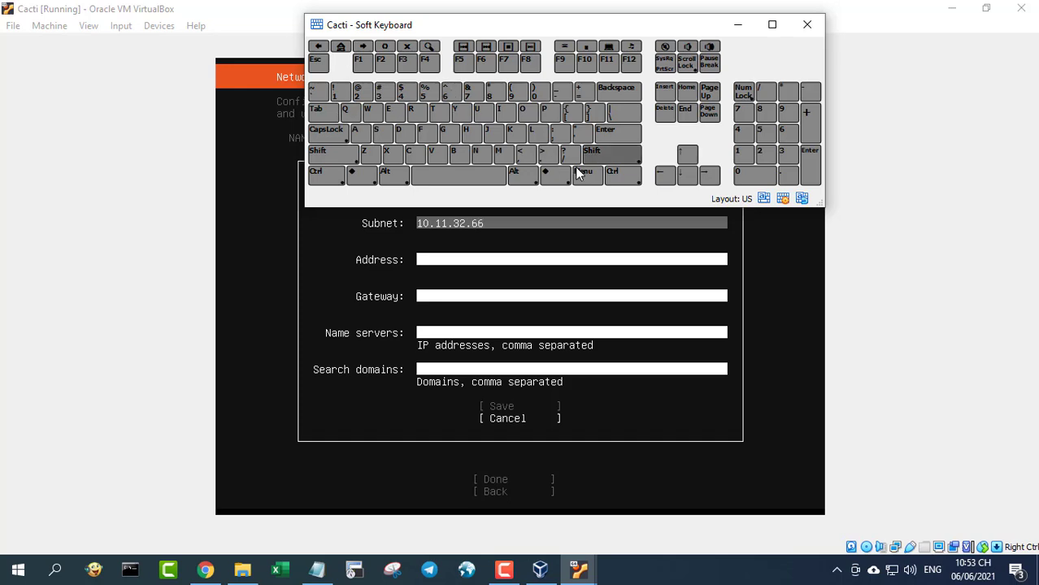
type("0/24")
key("Tab")
type("10.11")
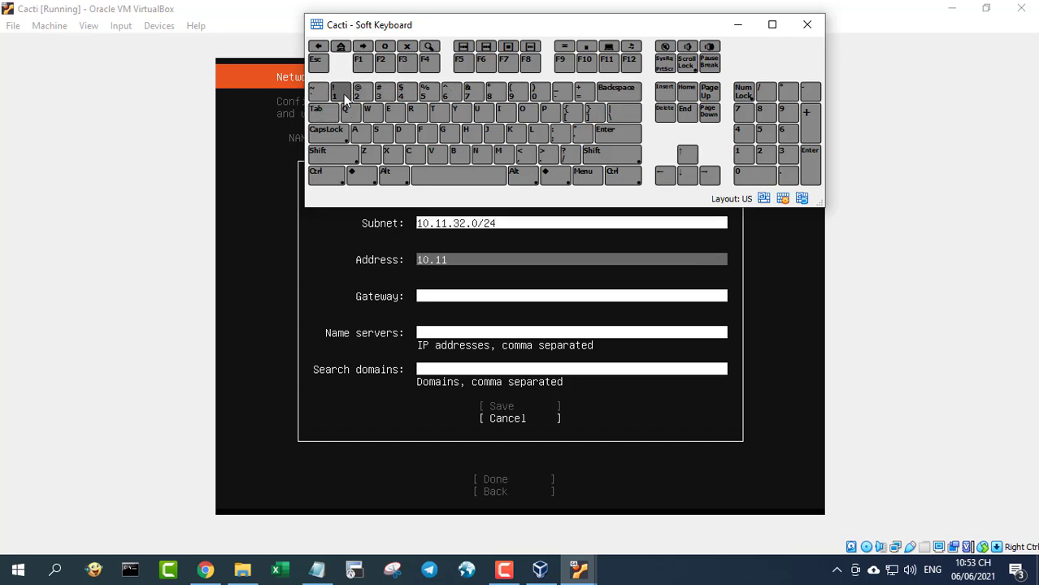
type(".32.66")
key("Tab")
type("10.11.")
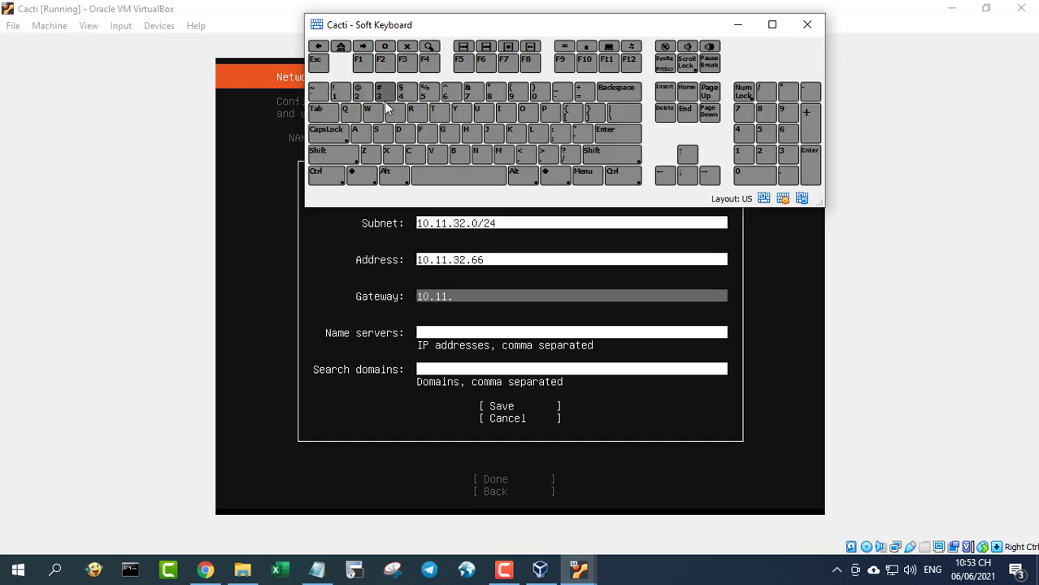
type("32.140")
key("Tab")
type("8.8.8.8")
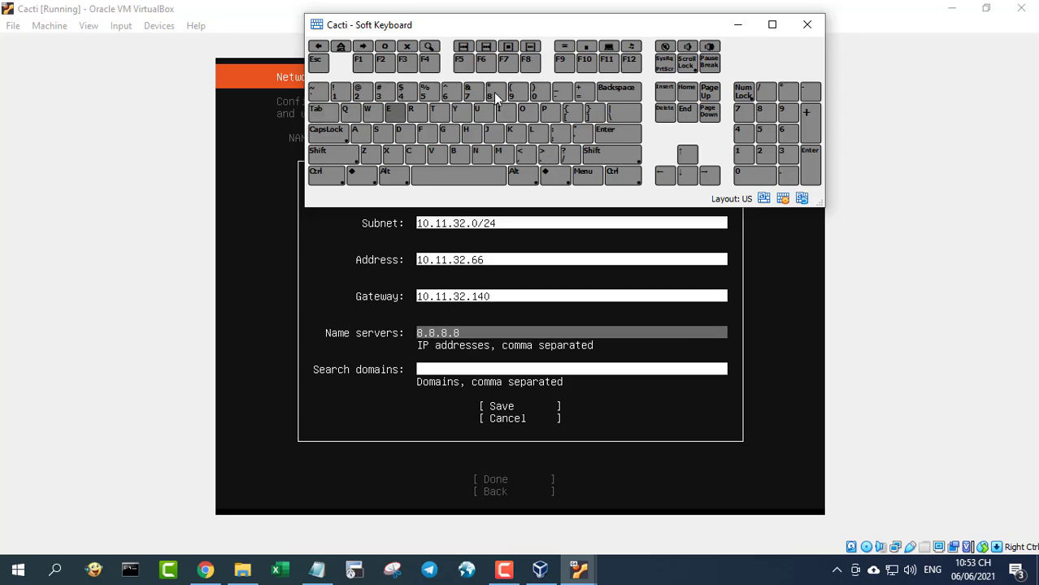
key("Tab")
key("Tab")
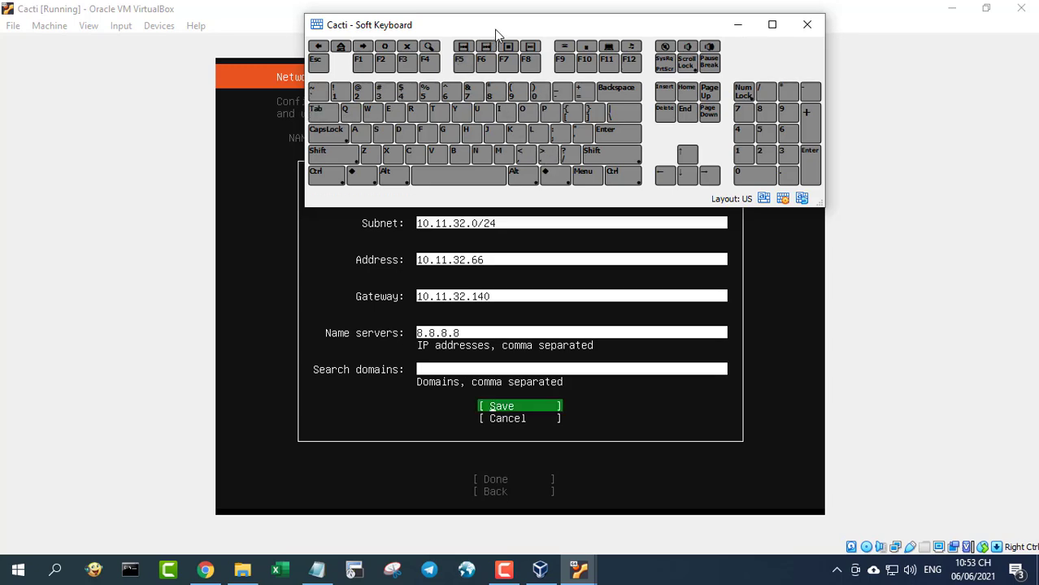
left_click_drag(491, 29, 455, 24)
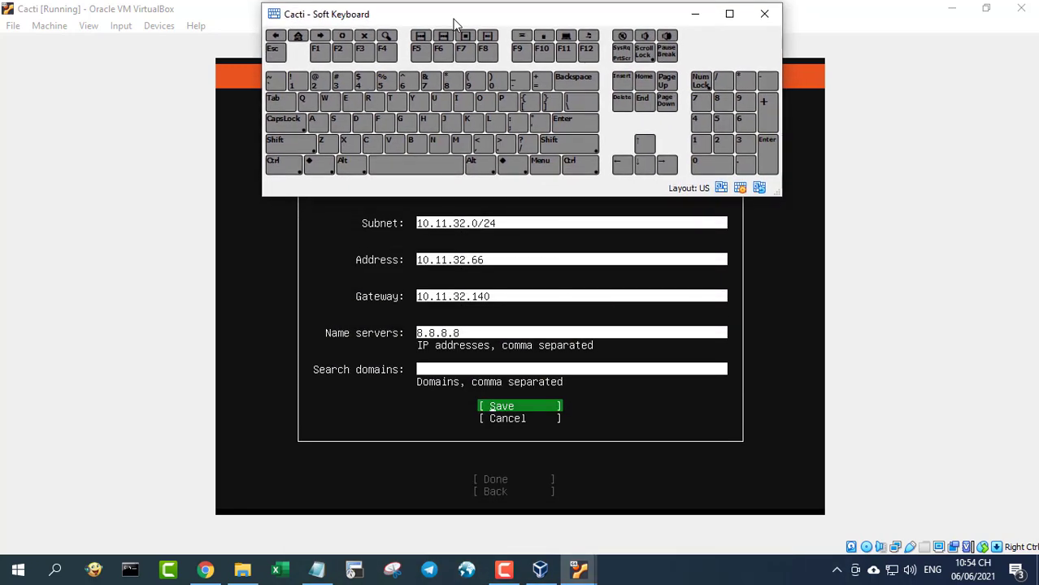
- Save the IPv4 settings, finish networking, and accept no proxy and the default mirror
left_click(543, 116)
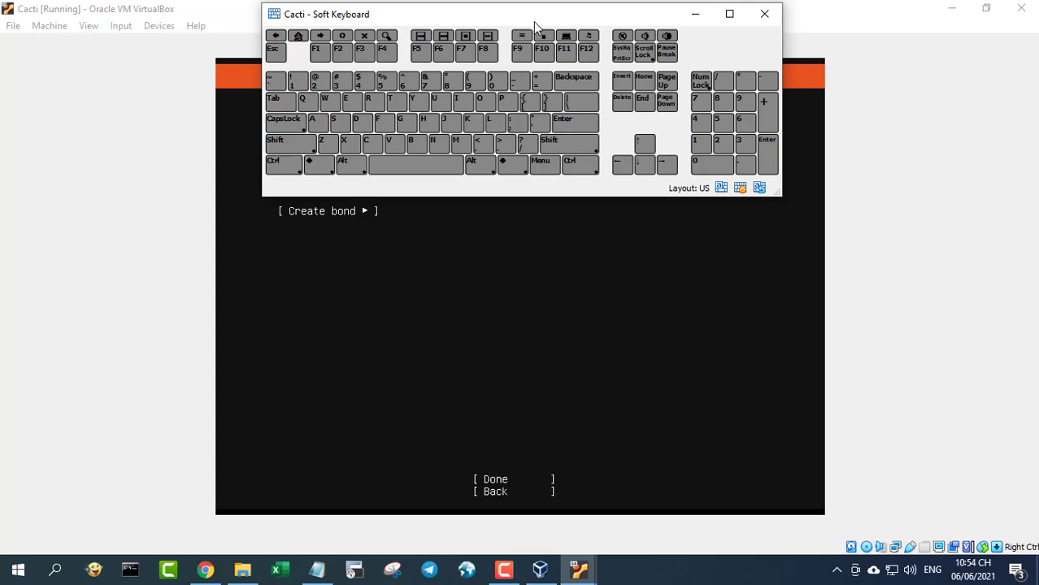
left_click_drag(535, 23, 530, 244)
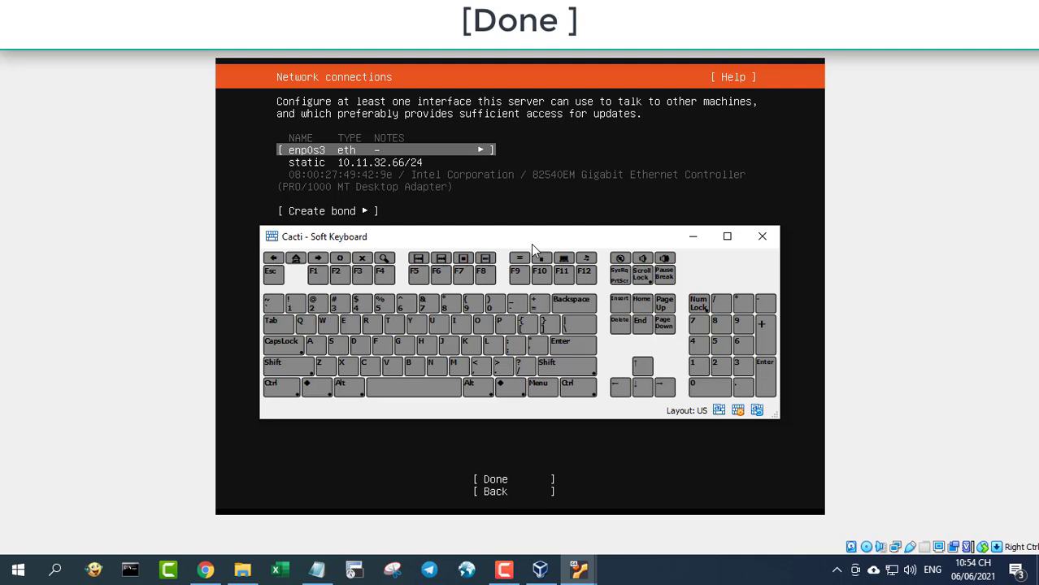
left_click(276, 325)
left_click(276, 325)
left_click(561, 345)
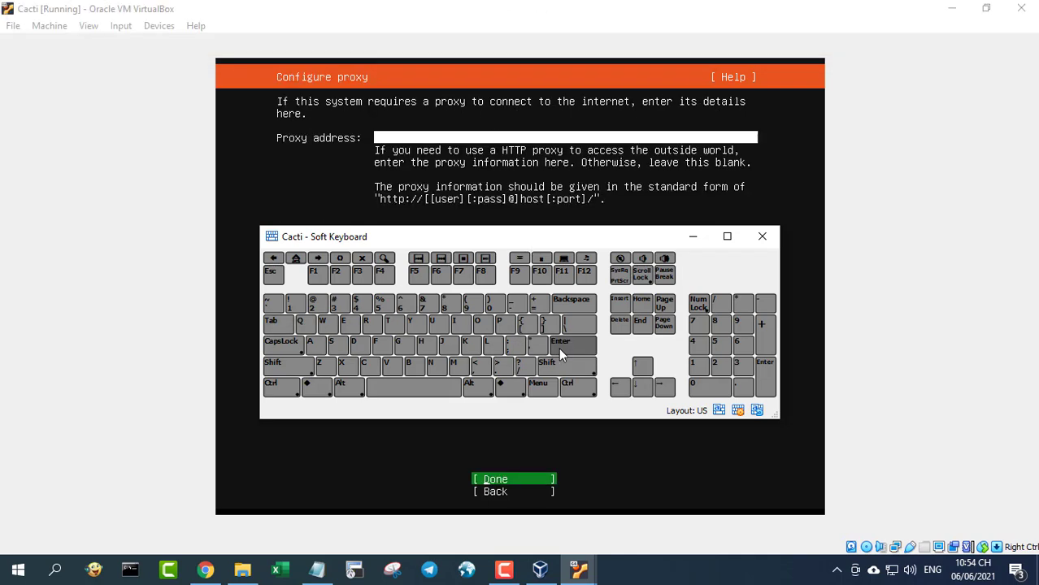
left_click(572, 344)
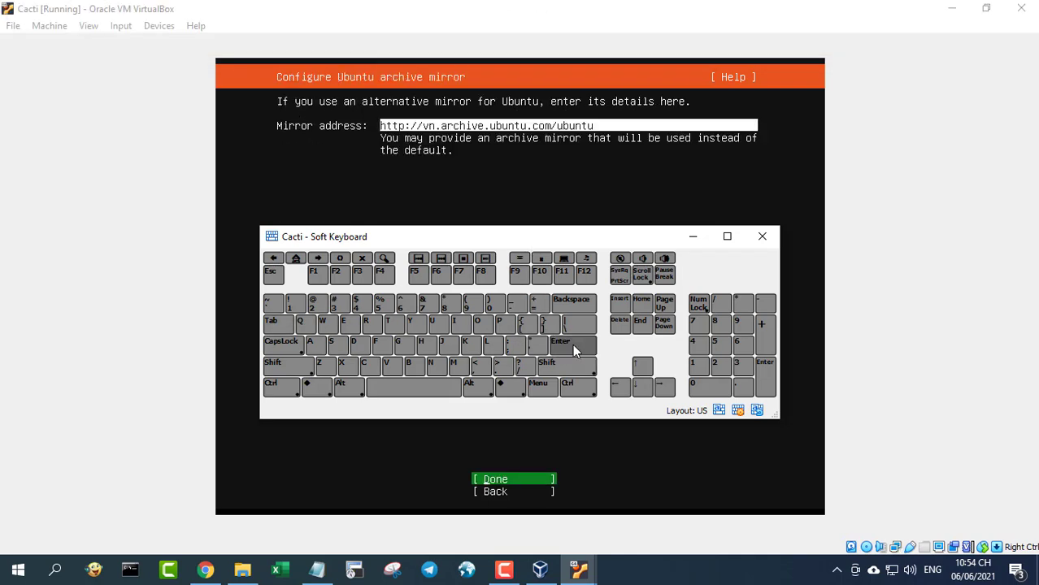
left_click(572, 344)
- Accept guided storage using the entire disk with LVM
mouse_move(489, 243)
left_mouse_down()
mouse_move(493, 554)
mouse_move(496, 259)
left_mouse_up()
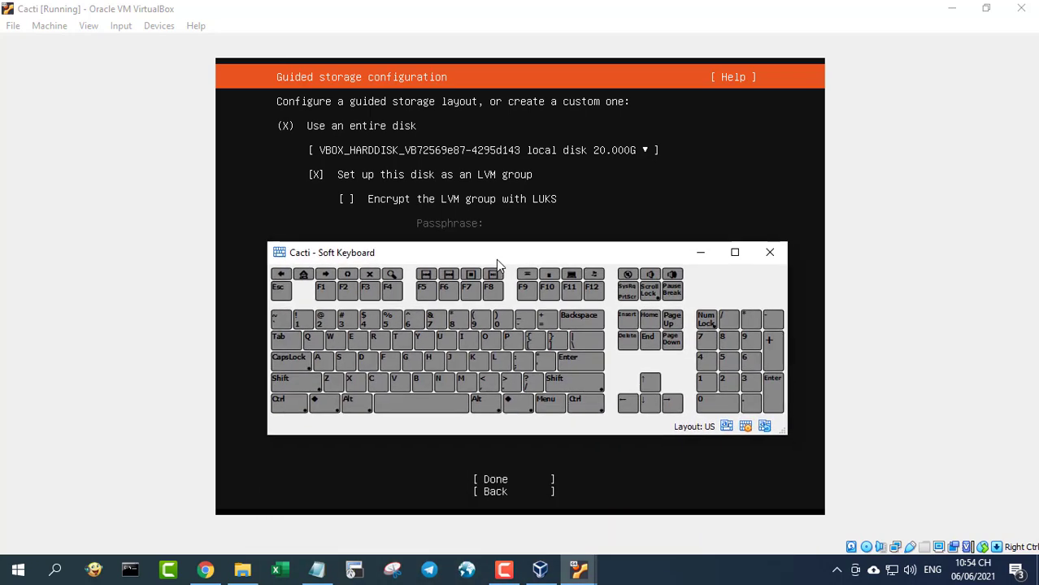
left_click(290, 339)
left_click(290, 340)
left_click(289, 338)
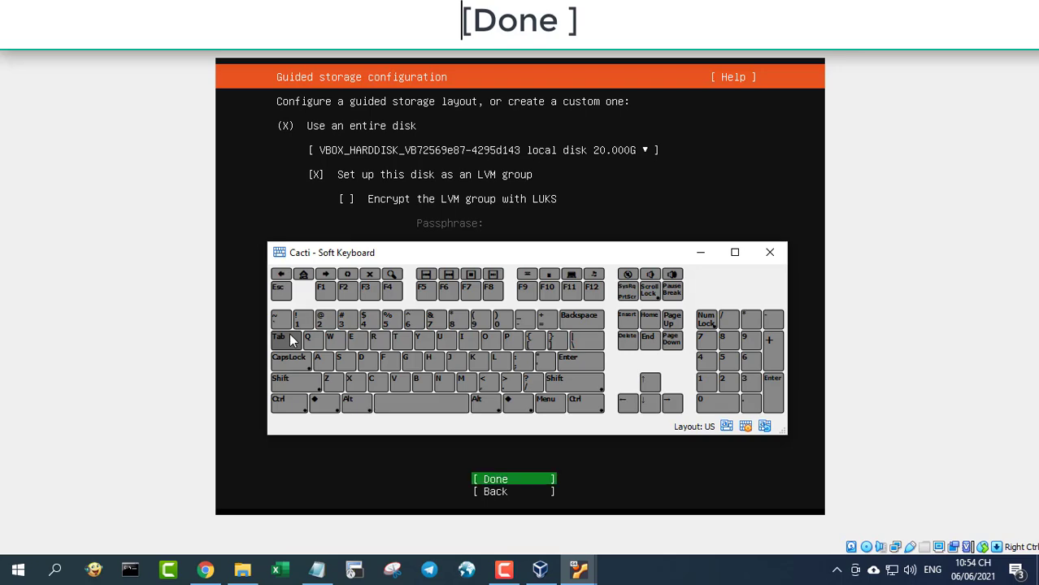
left_click(575, 360)
- Accept the storage summary and choose Continue in 'Confirm destructive action'
left_click_drag(529, 254, 519, 131)
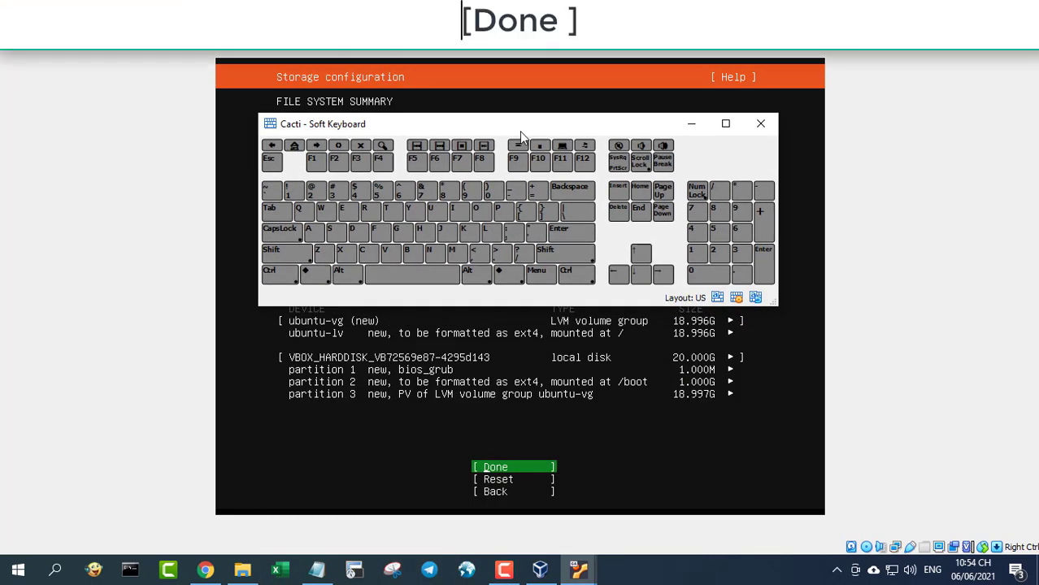
left_click(572, 232)
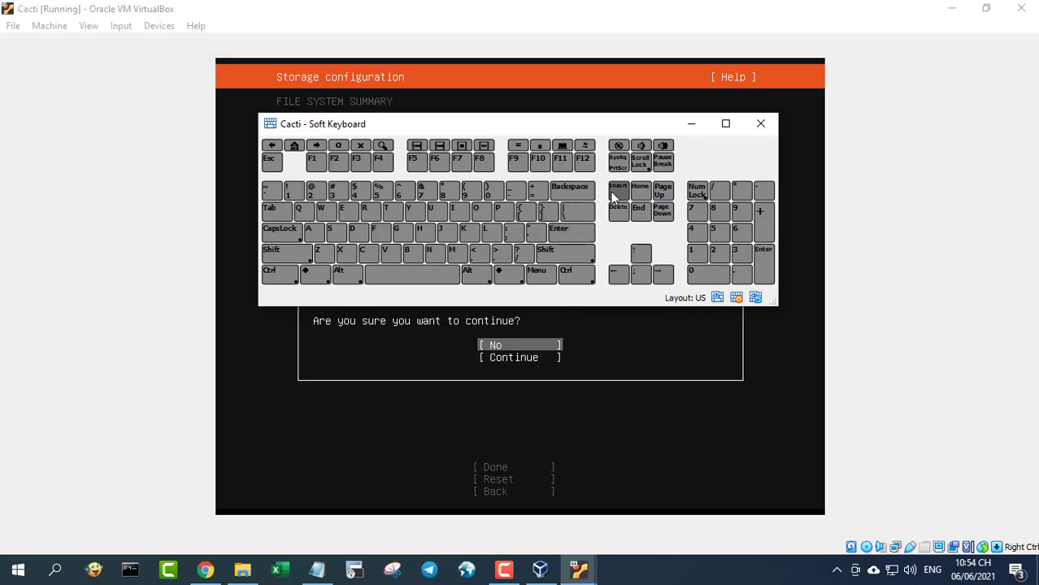
left_click_drag(580, 128, 576, 33)
left_click(276, 115)
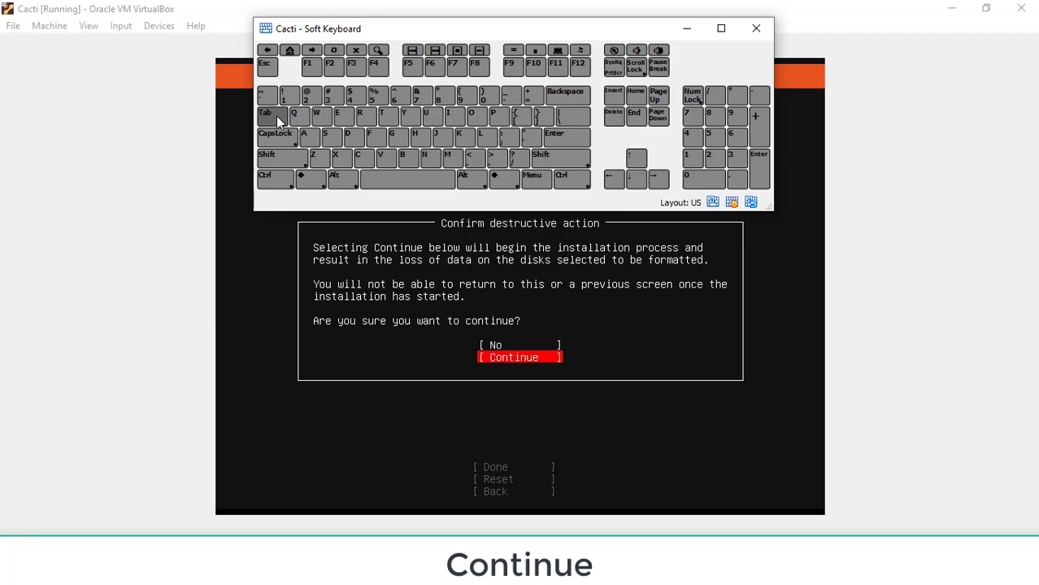
left_click(577, 139)
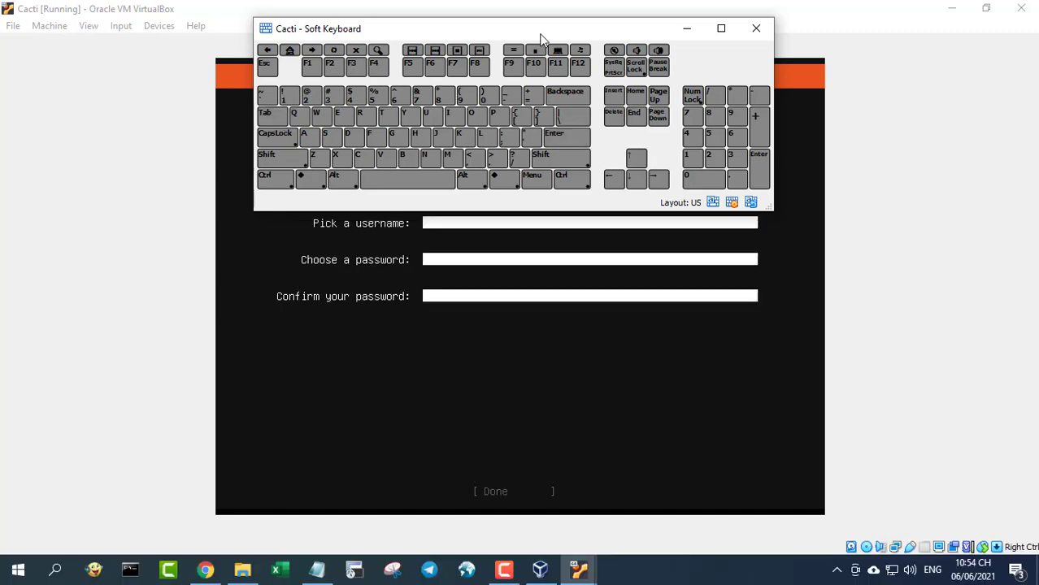
- Enter the user's name and server name s1 in the profile form
left_click_drag(542, 20, 553, 327)
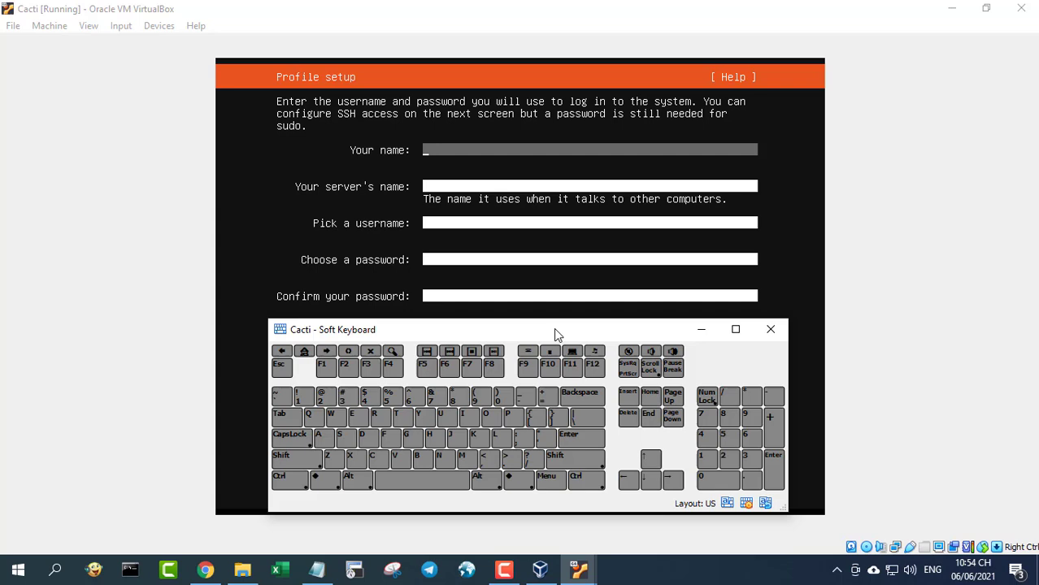
left_click(439, 455)
left_click(351, 413)
left_click(396, 413)
left_click(394, 456)
left_click(439, 455)
left_click(291, 418)
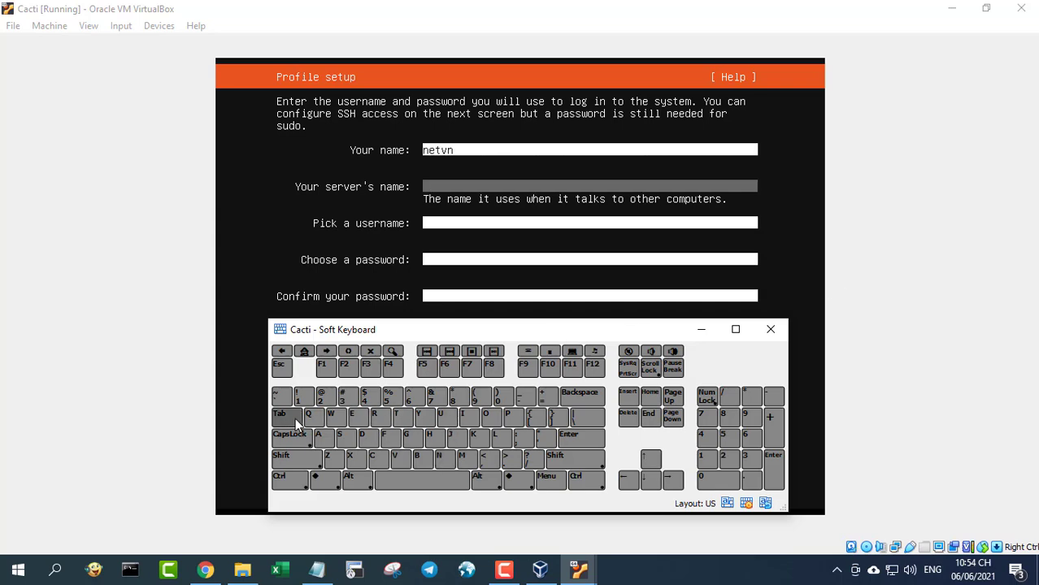
left_click(339, 434)
left_click(299, 395)
- Enter the username and account password with confirmation, then submit the profile
left_click(280, 415)
left_click(439, 455)
left_click(351, 413)
left_click(396, 414)
left_click(394, 455)
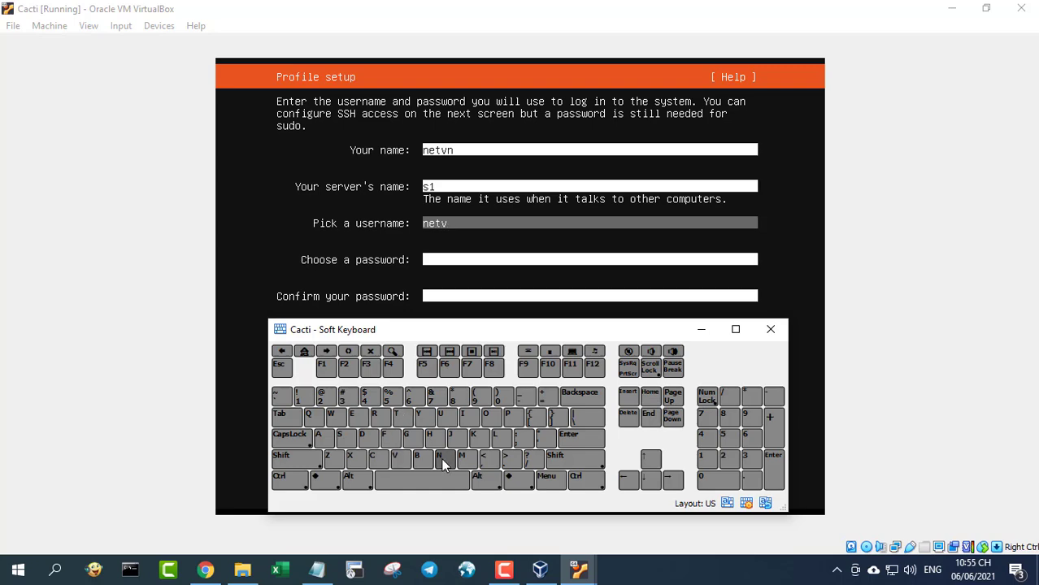
left_click(443, 463)
left_click(288, 421)
key("Tab")
type("123")
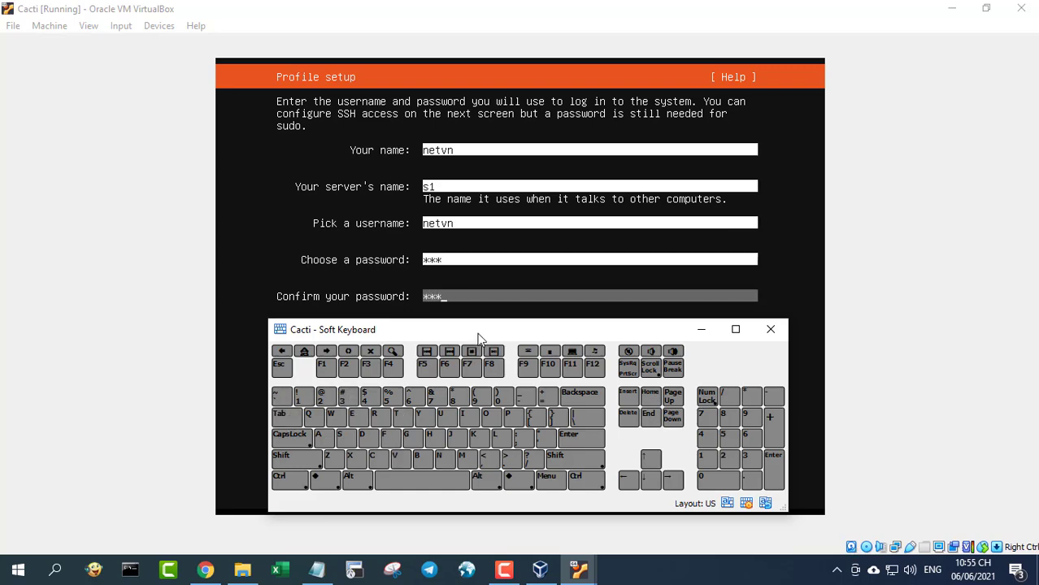
left_click_drag(476, 333, 496, 15)
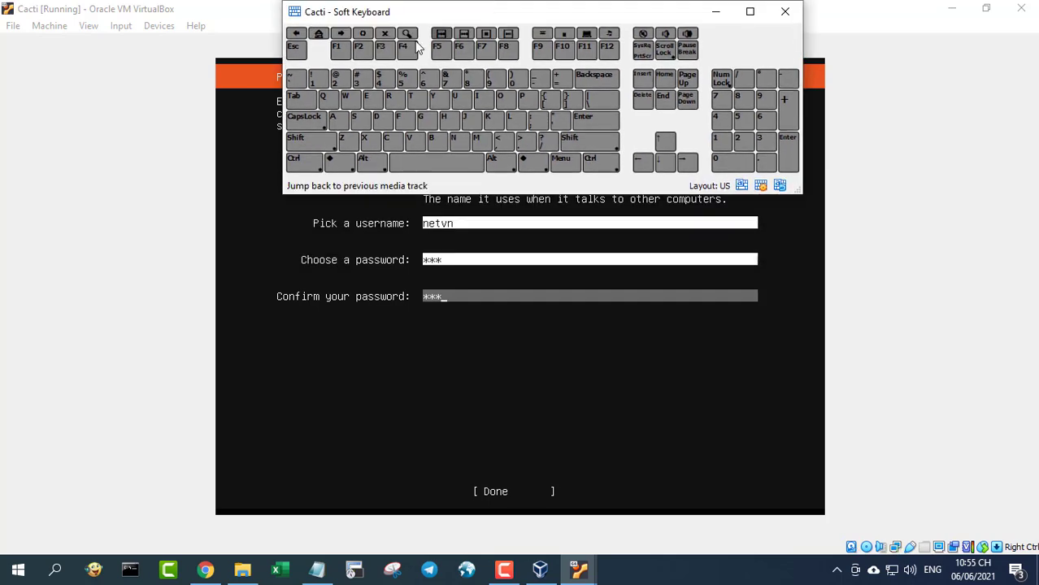
left_click(294, 96)
left_click(605, 128)
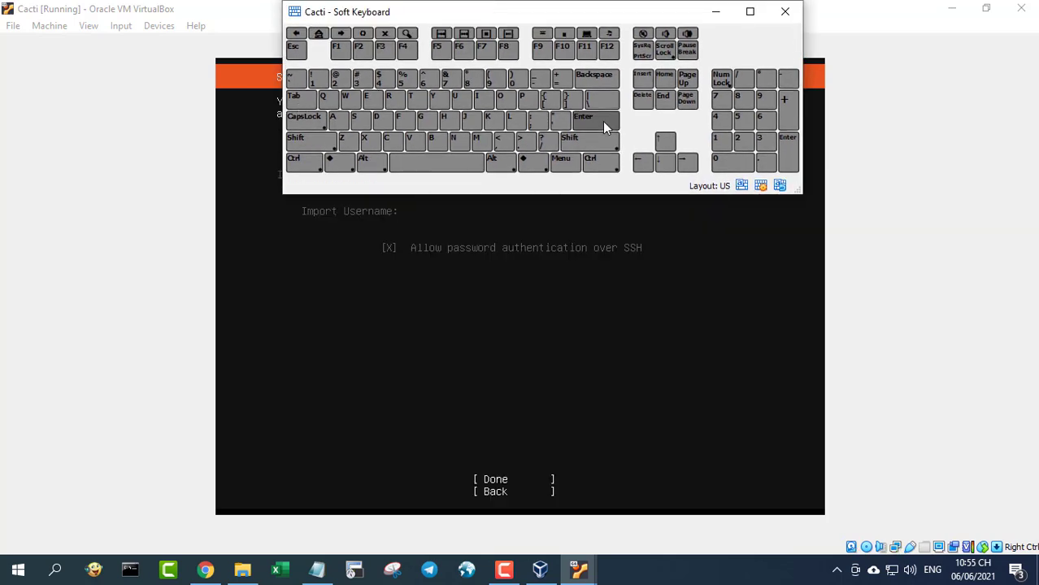
- Tick Install OpenSSH server and confirm the SSH setup
left_click_drag(567, 23, 566, 277)
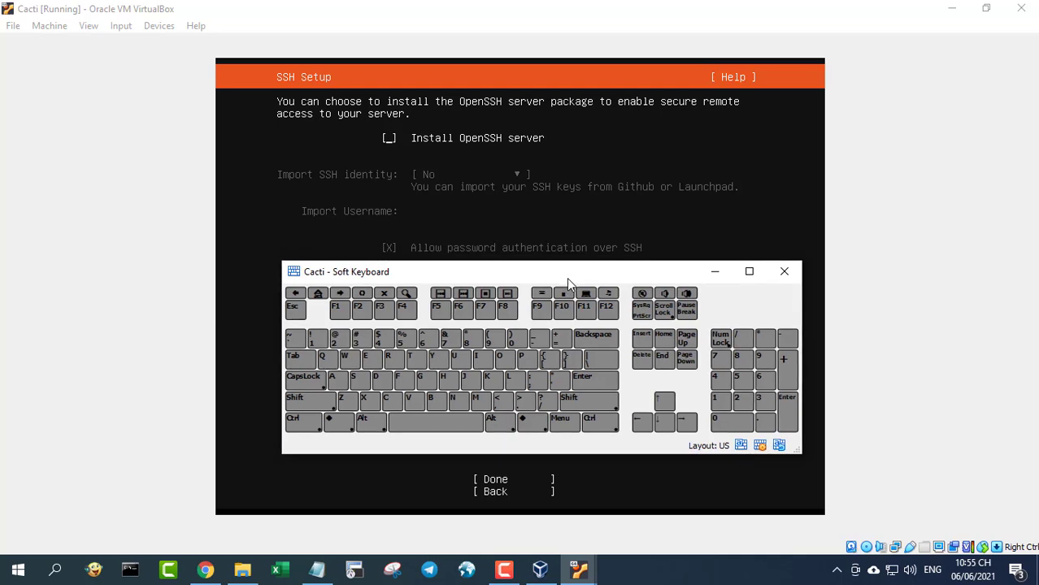
left_click(437, 433)
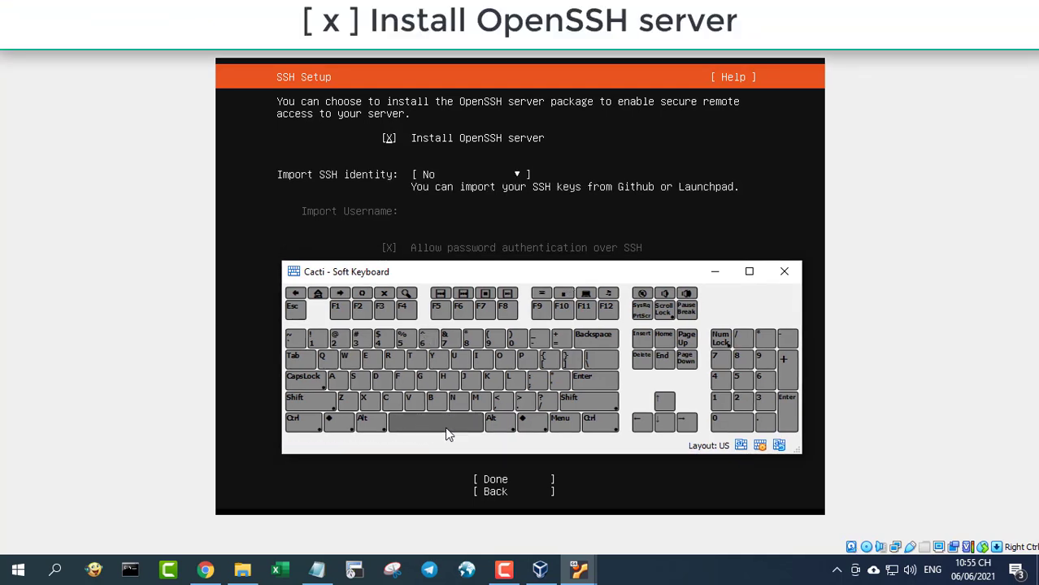
left_click(308, 360)
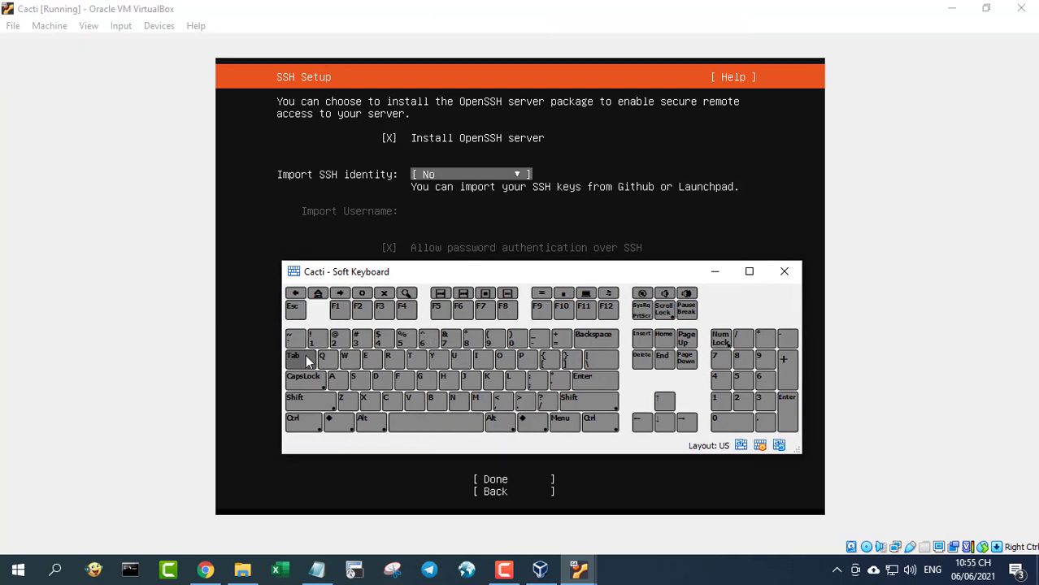
left_click(308, 359)
left_click_drag(481, 274, 464, 248)
left_click(573, 350)
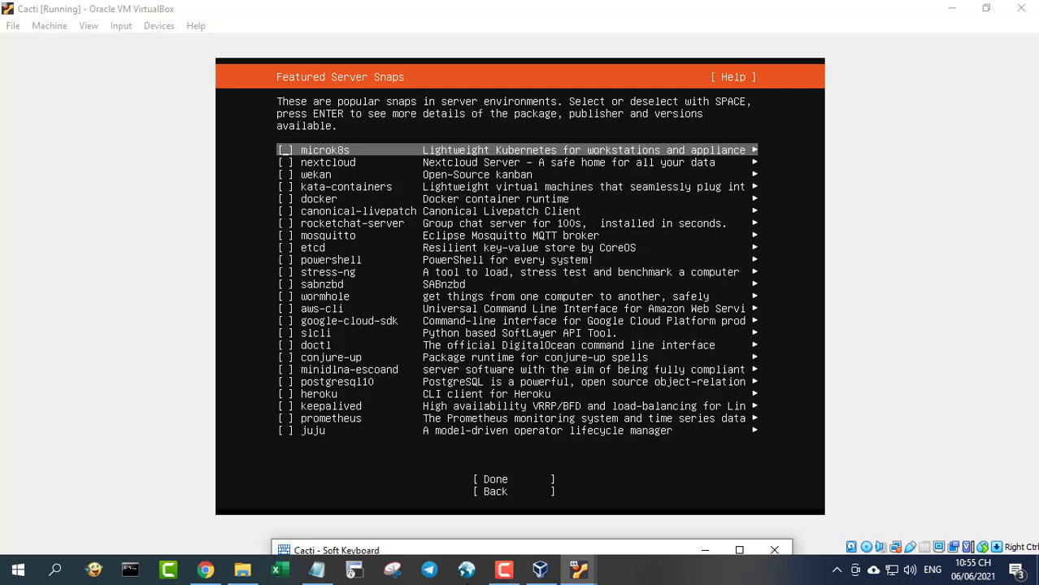
- Skip the Featured Server Snaps list and start the install with no extra snaps
left_click_drag(467, 554, 474, 196)
left_click(305, 284)
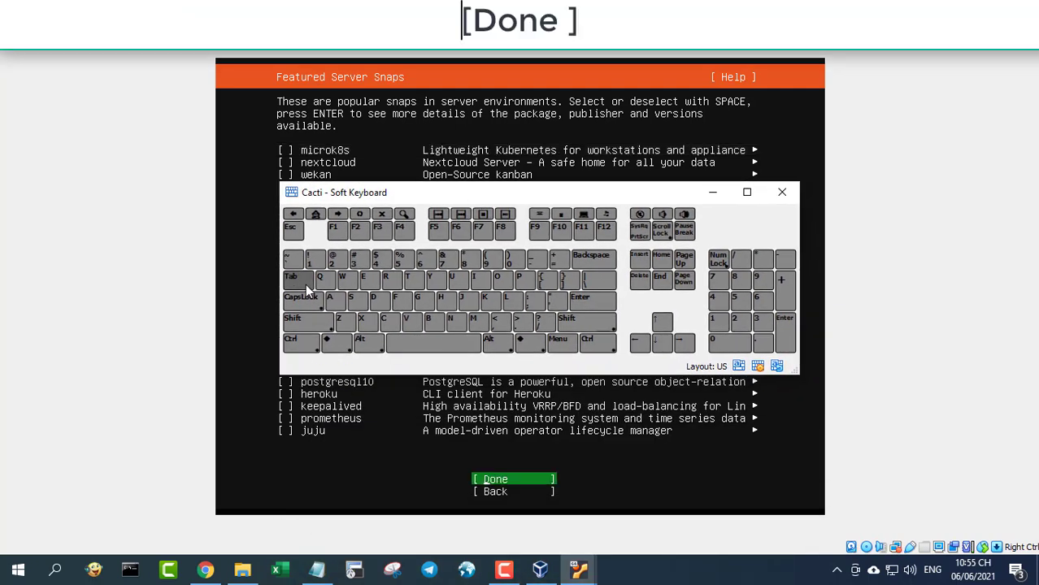
left_click(581, 305)
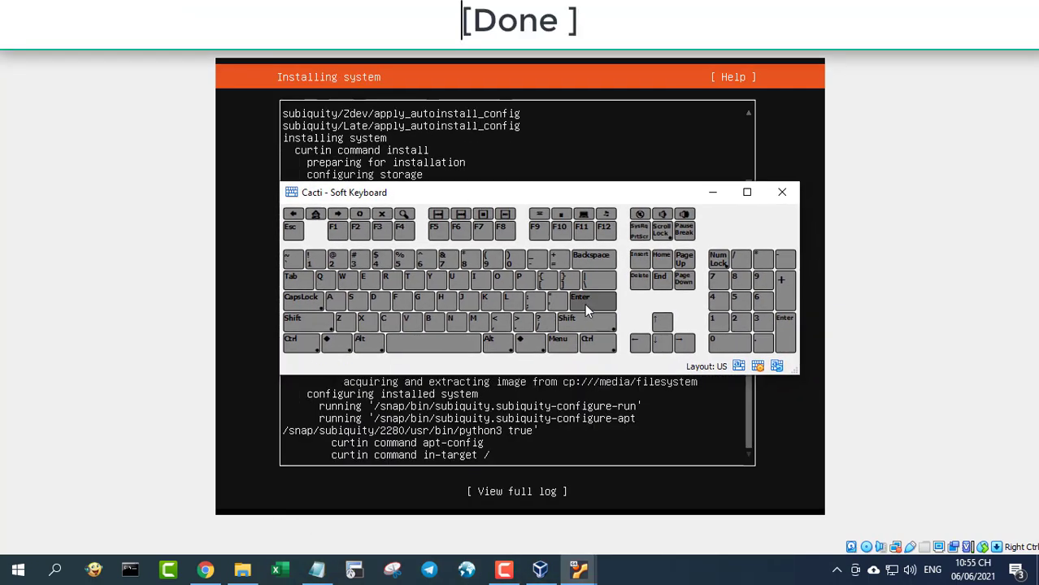
left_click(711, 194)
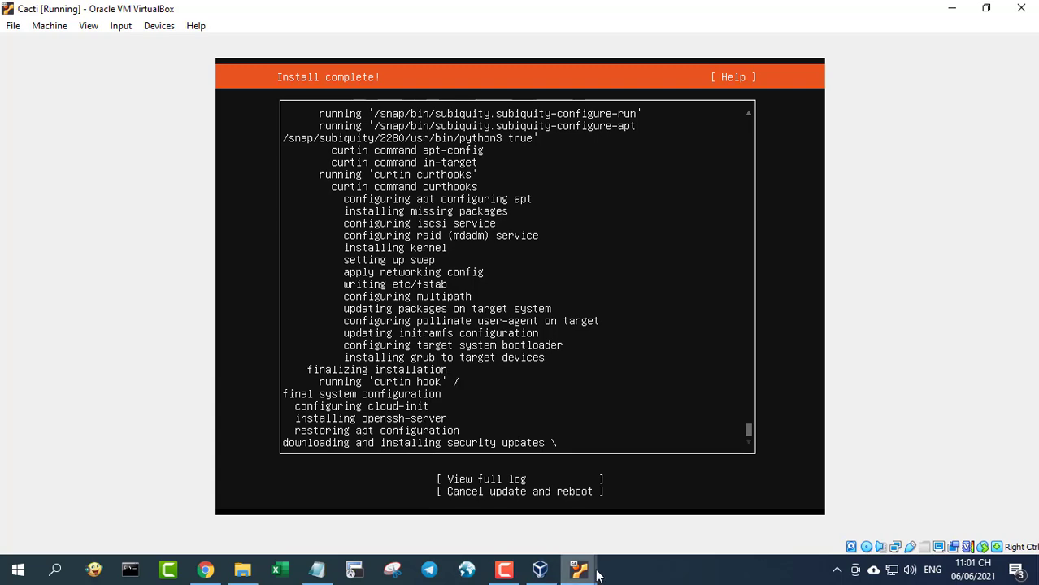
- Choose Cancel update and reboot, then confirm the remove-medium prompt to boot into s1
mouse_move(596, 573)
left_click(642, 518)
left_click(309, 280)
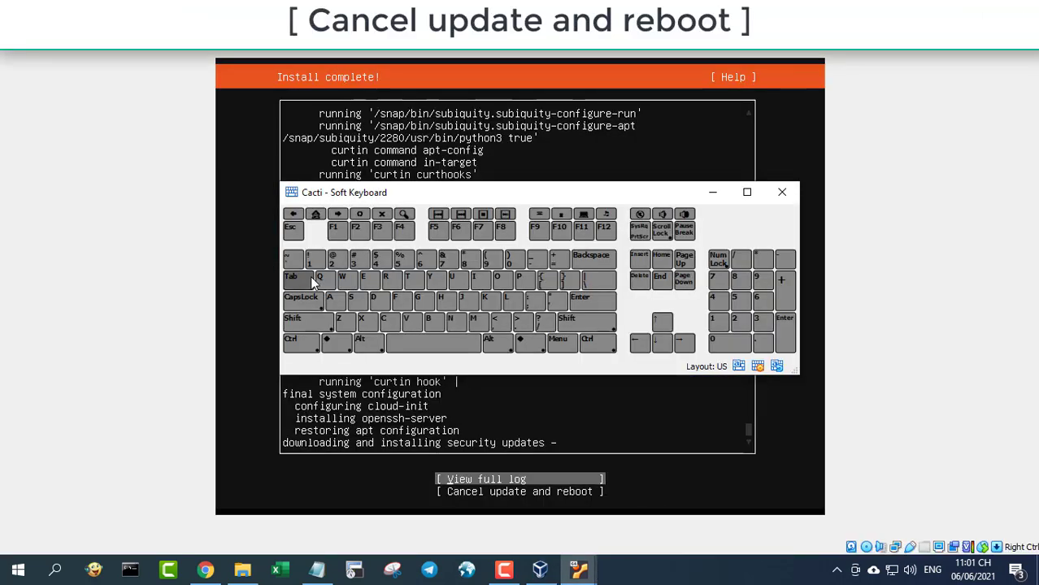
left_click(662, 342)
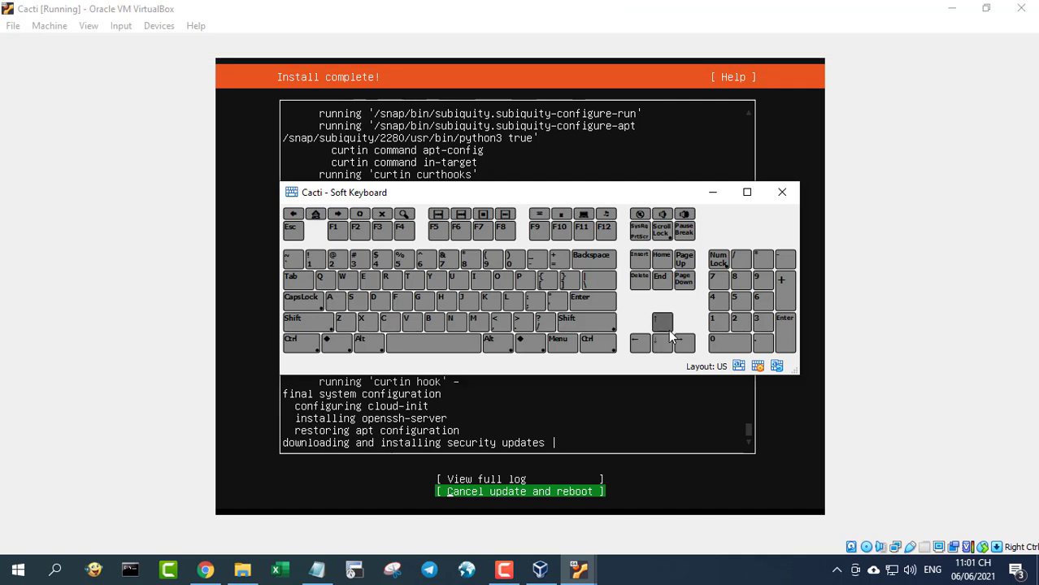
left_click(600, 302)
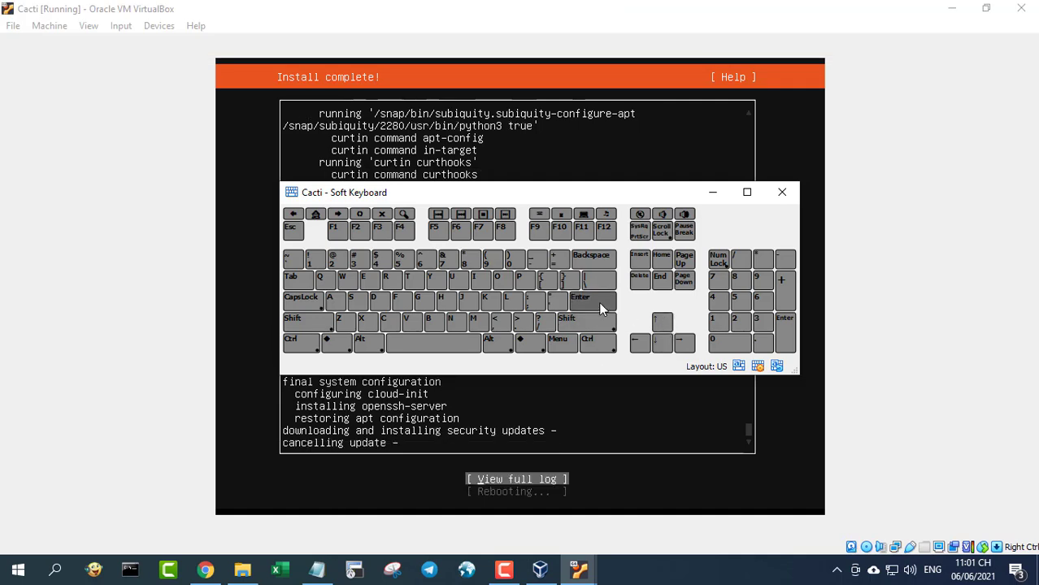
left_click(781, 193)
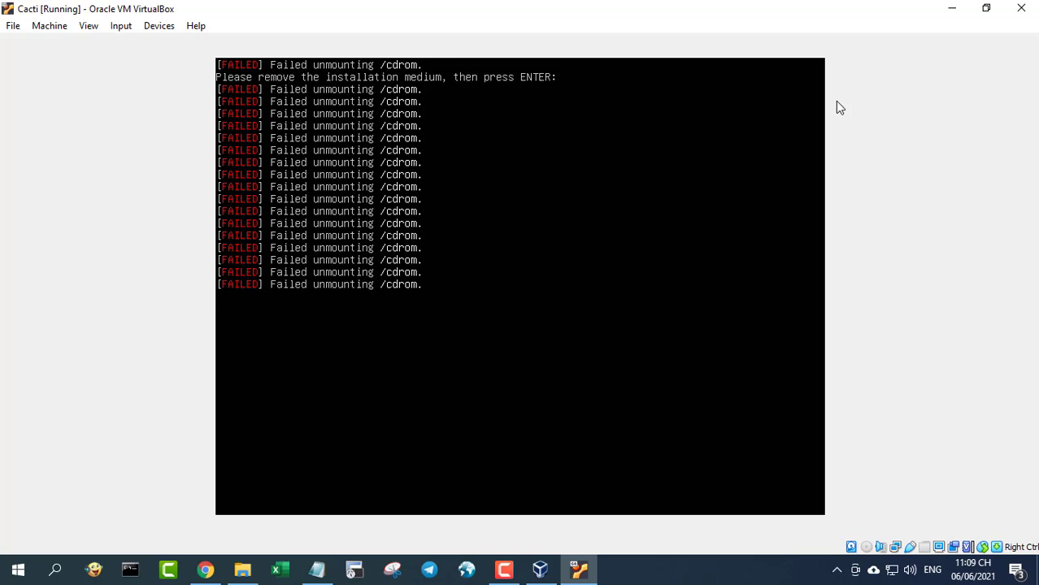
key("Return")
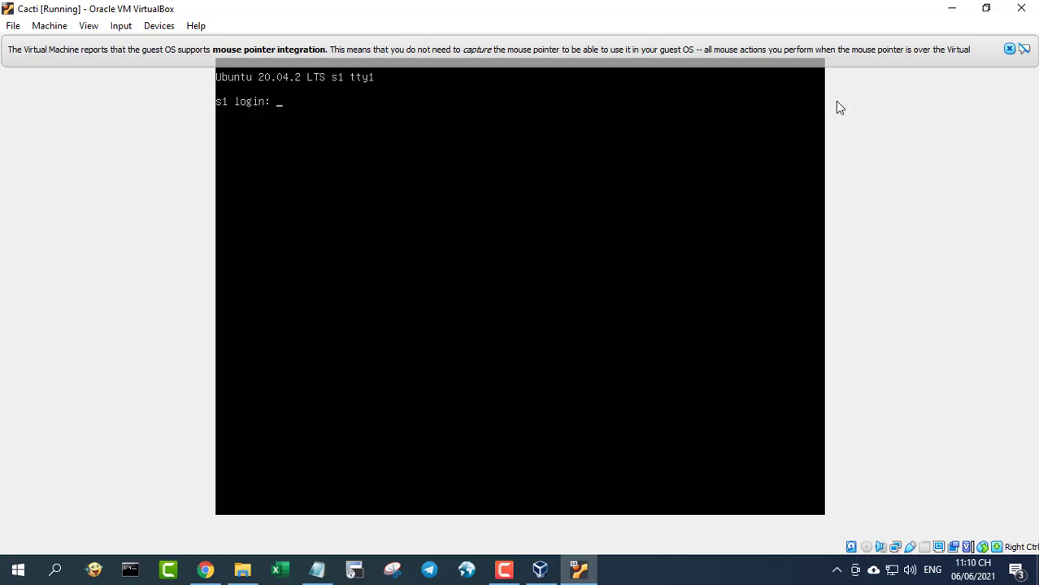
- Minimize VirtualBox and close the Chrome download page and the Software folder
left_click(957, 9)
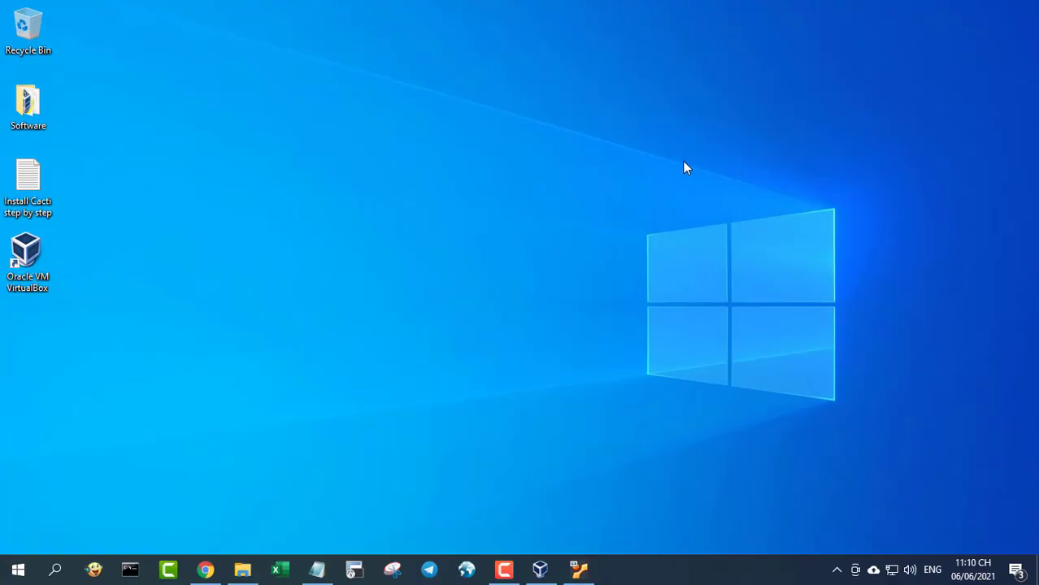
left_click(205, 569)
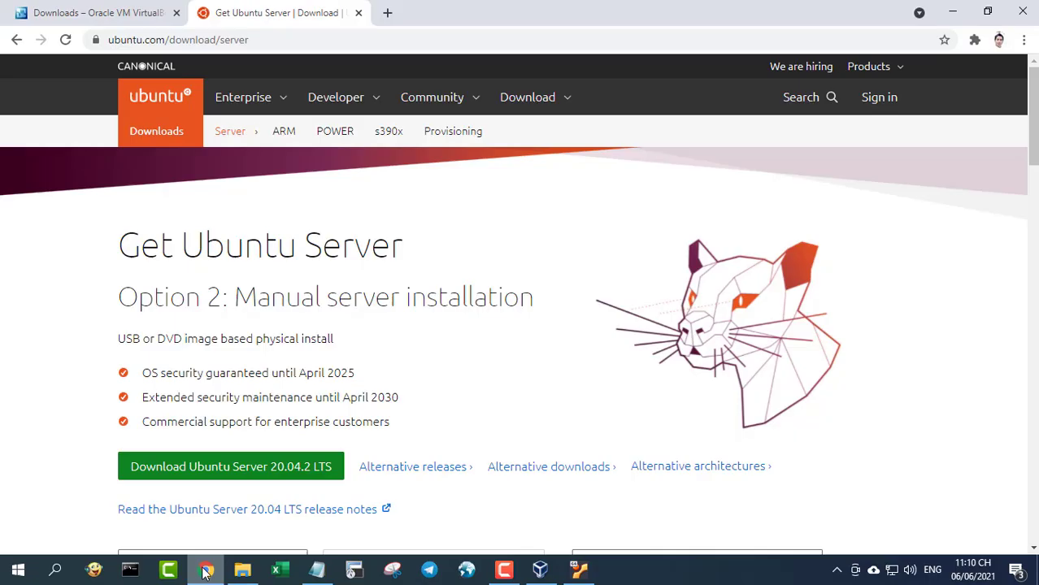
left_click(1021, 10)
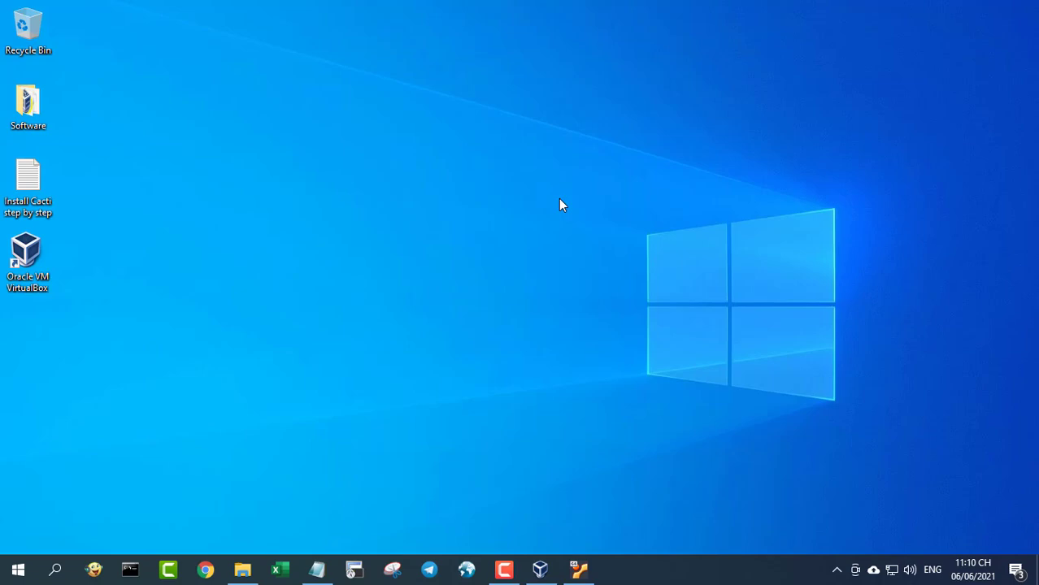
left_click(242, 569)
left_click(1021, 10)
- Highlight the 'III. Install Cacti on Ubuntu Server' heading in the Notepad guide, then minimize it
left_click(317, 569)
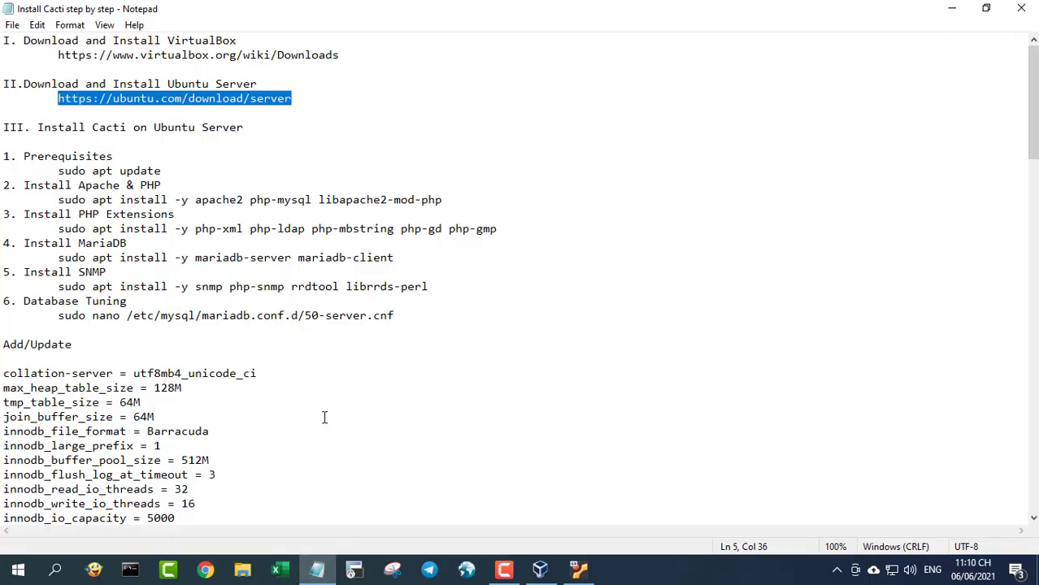
left_click_drag(4, 126, 251, 129)
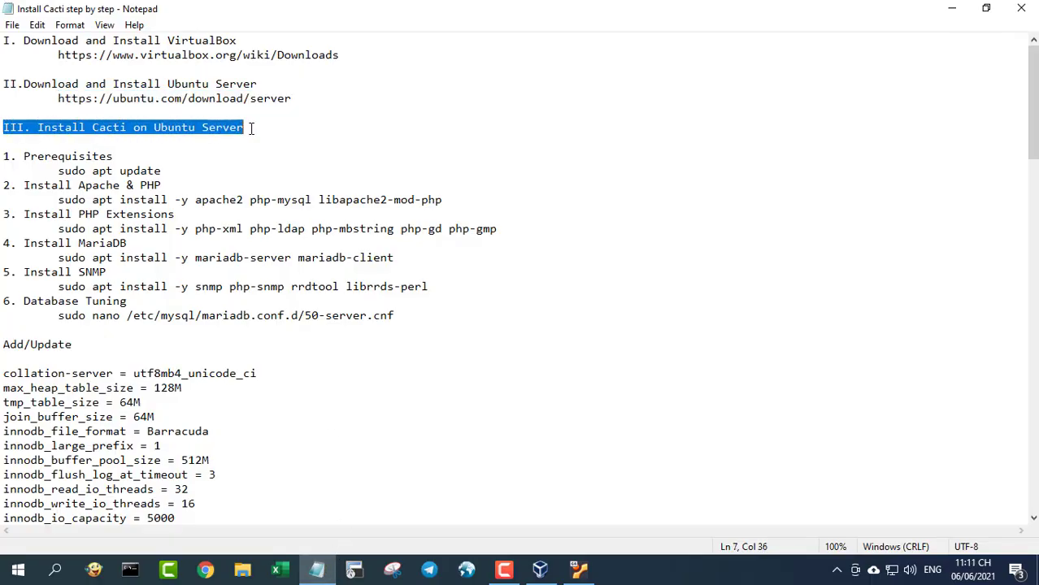
left_click(951, 8)
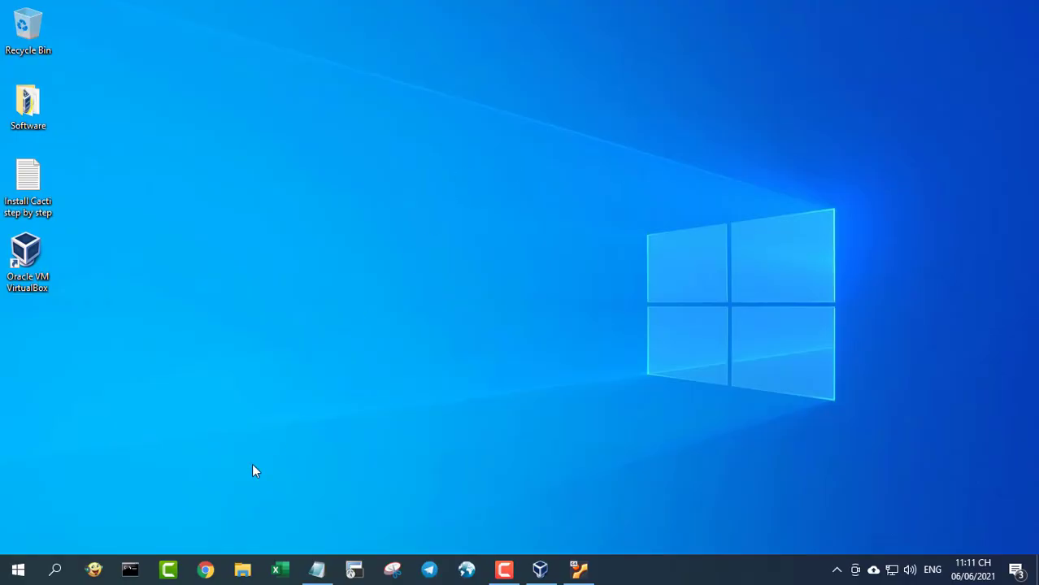
- SSH from a maximized Command Prompt into 10.11.32.66, accepting the host key
left_click(130, 569)
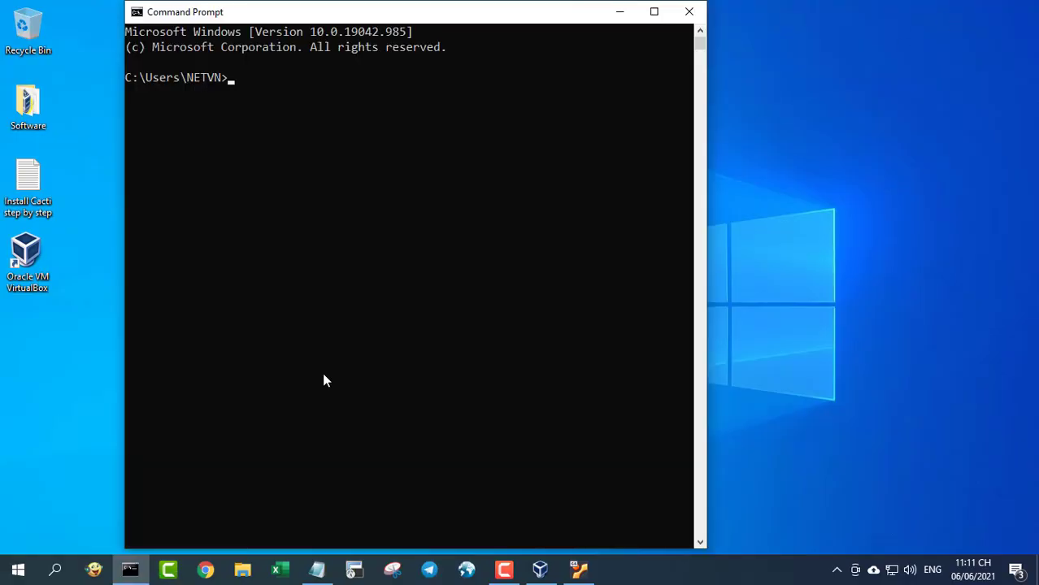
left_click(652, 13)
type("ssh ")
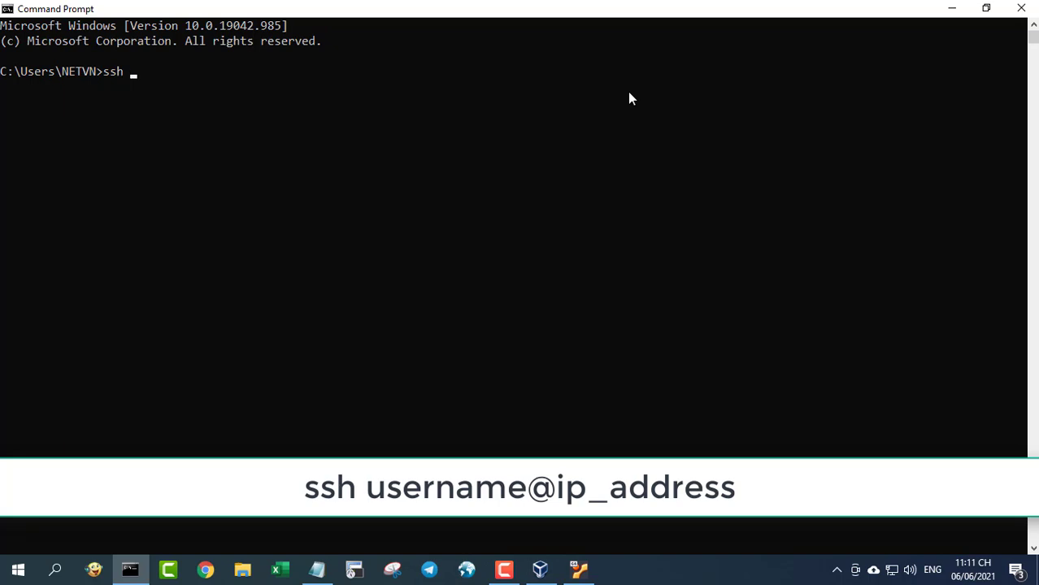
type("netvn@1")
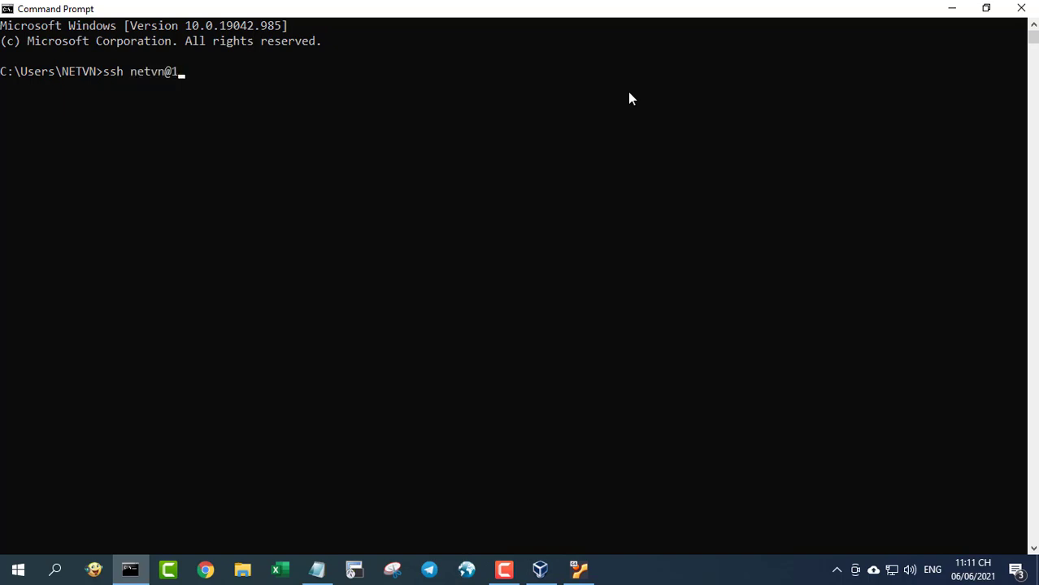
type("0.11.32.66")
key("Return")
type("yes")
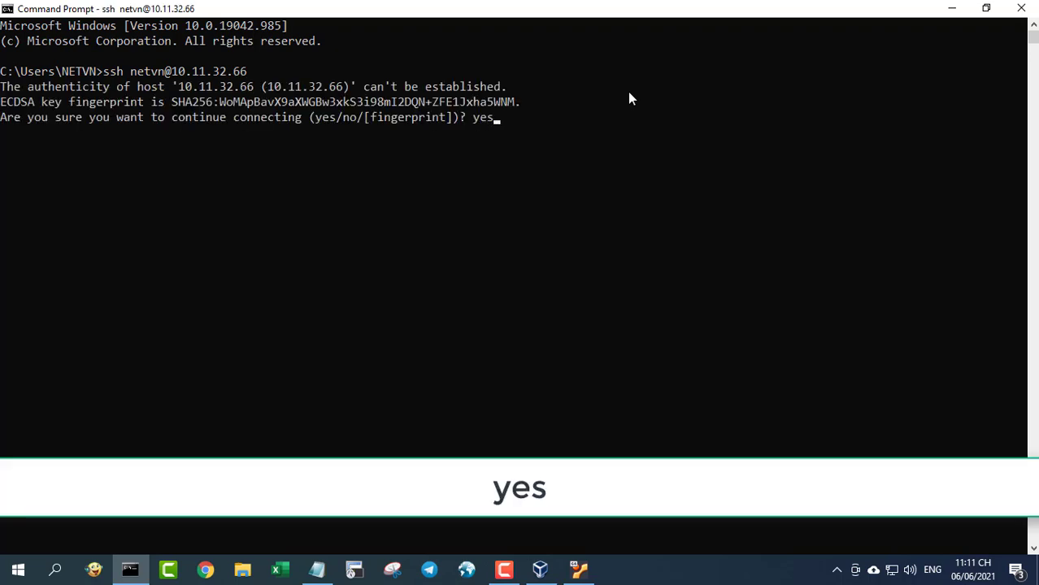
key("Return")
key("Return")
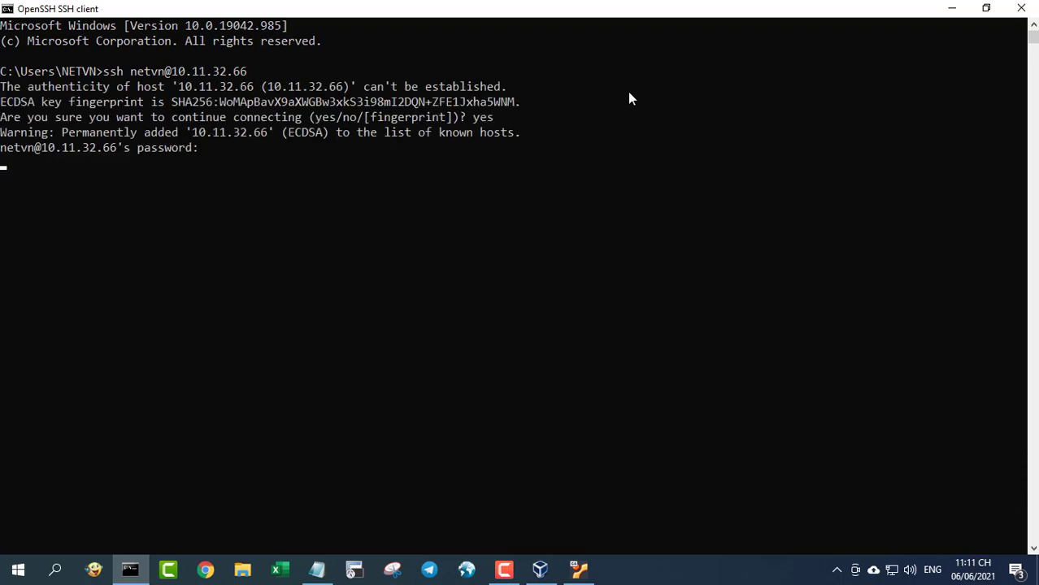
- Clear the terminal and move it to the right half of the screen
type("cle")
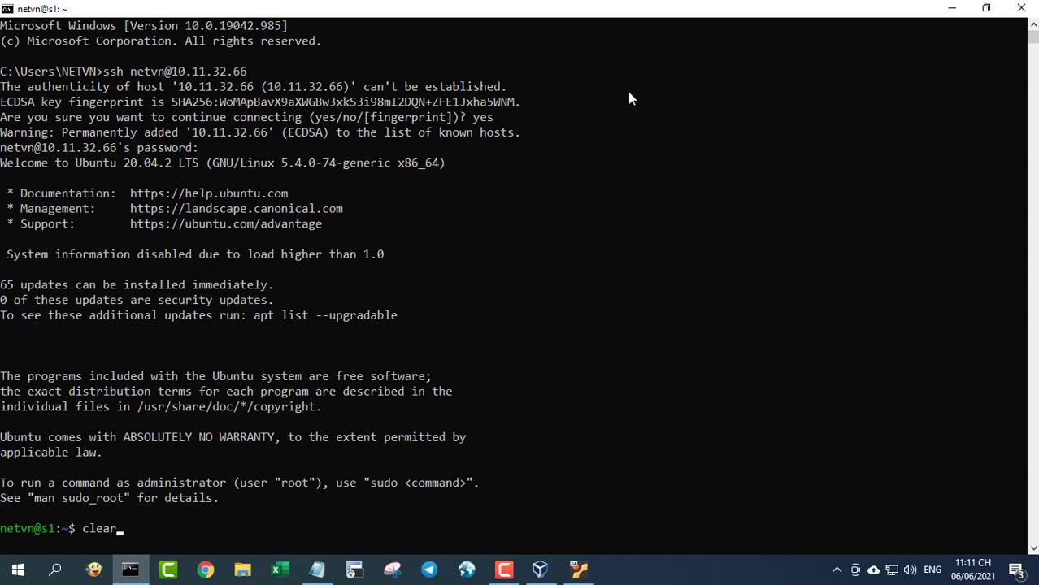
type("ar")
key("Return")
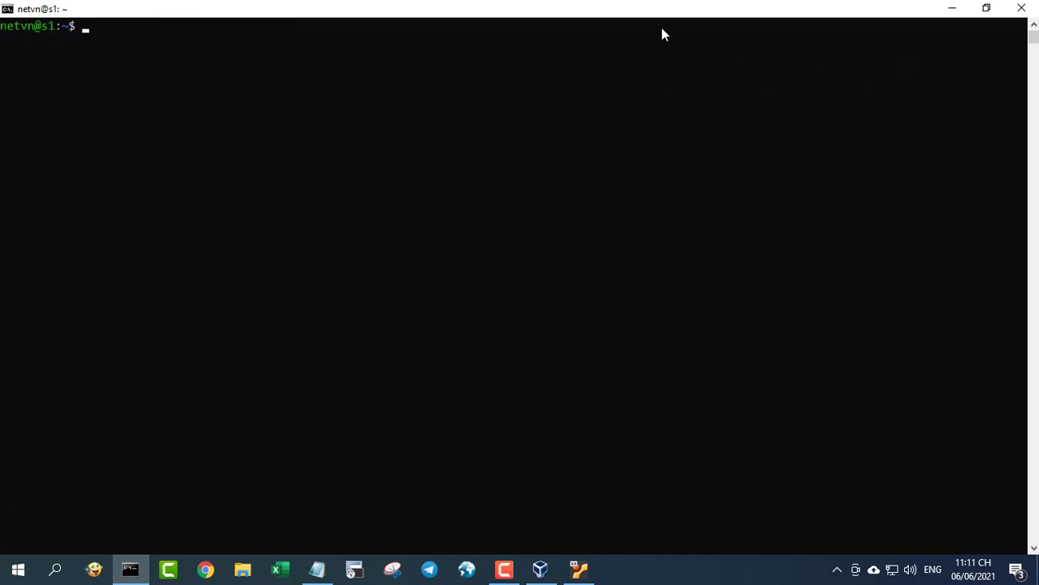
left_click_drag(638, 16, 761, 21)
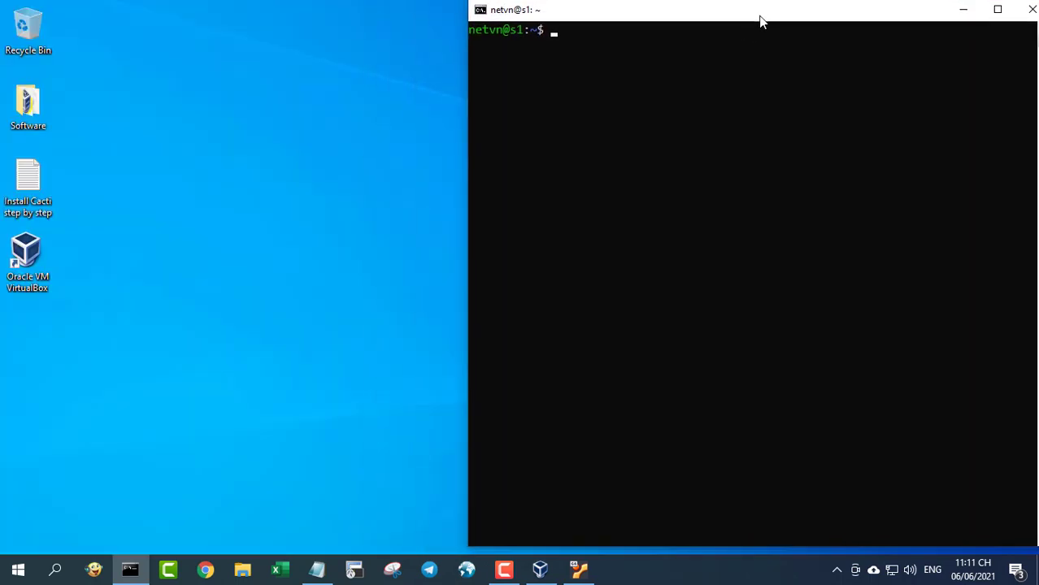
- Arrange the Install Cacti notes beside the terminal and select the section III heading
left_click(316, 569)
left_click(986, 8)
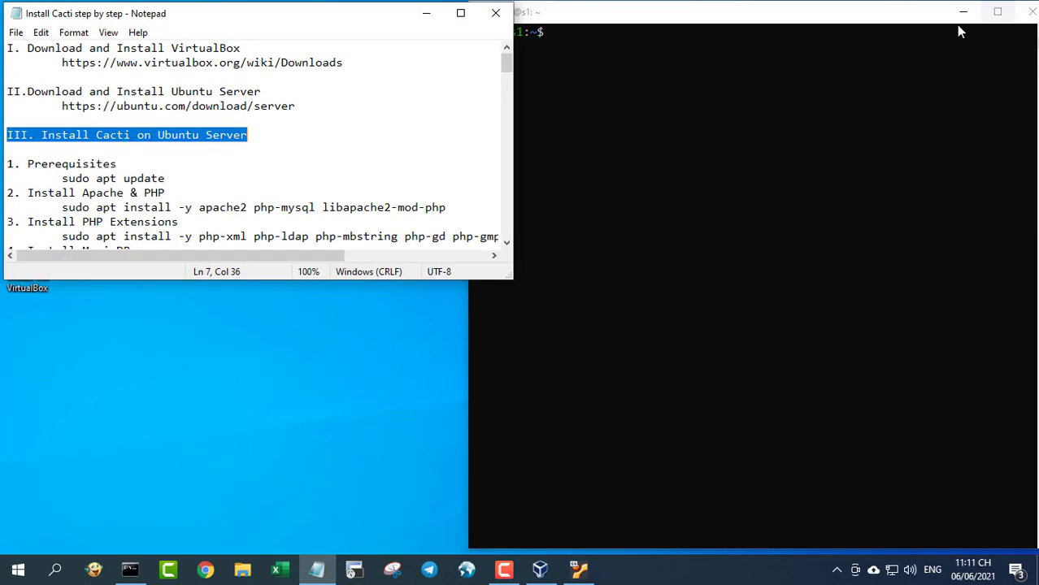
left_click_drag(331, 282, 307, 556)
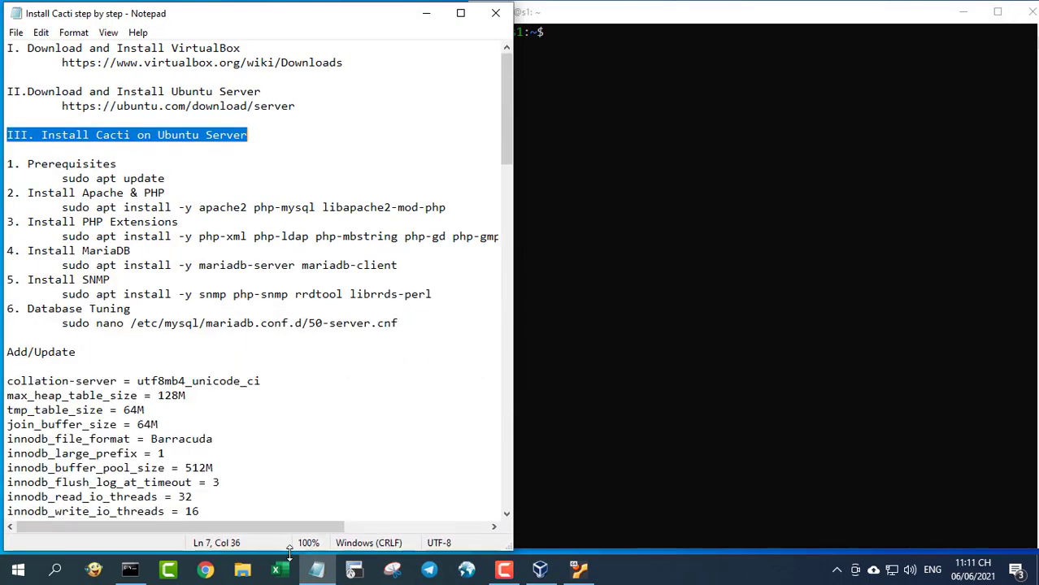
mouse_move(667, 17)
left_mouse_down()
mouse_move(621, 19)
mouse_move(680, 18)
mouse_move(669, 20)
left_mouse_up()
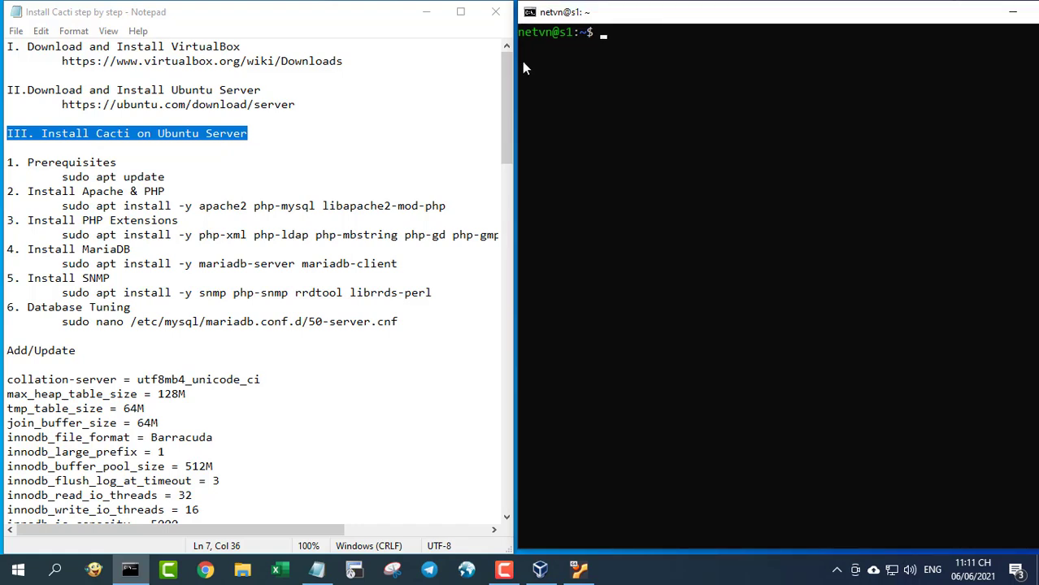
left_click_drag(282, 133, 4, 133)
- Copy 'sudo apt update' from the notes and run it in the SSH terminal
left_click_drag(61, 177, 164, 177)
right_click(162, 177)
left_click(203, 228)
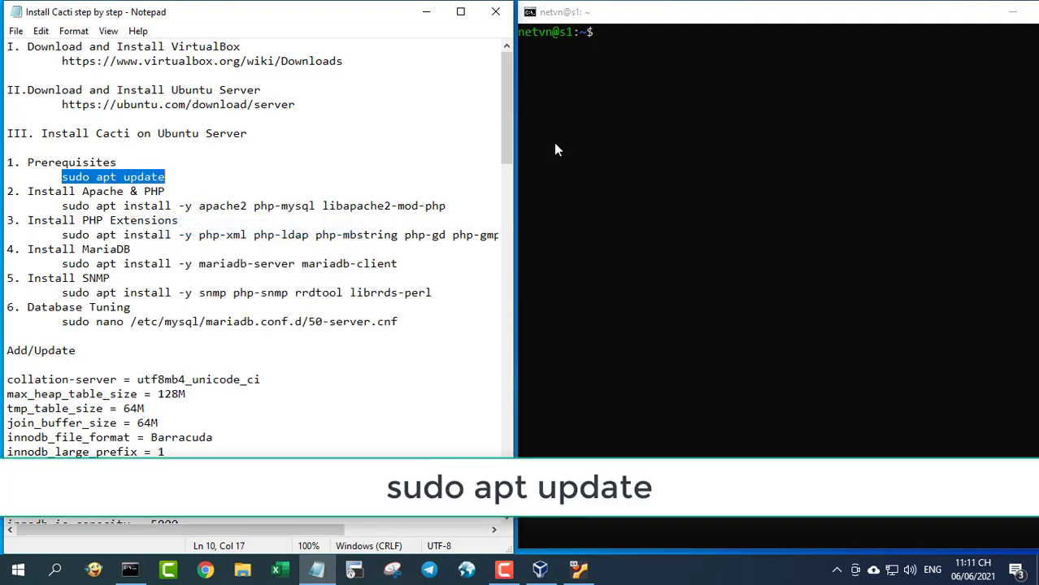
left_click(628, 117)
right_click(629, 117)
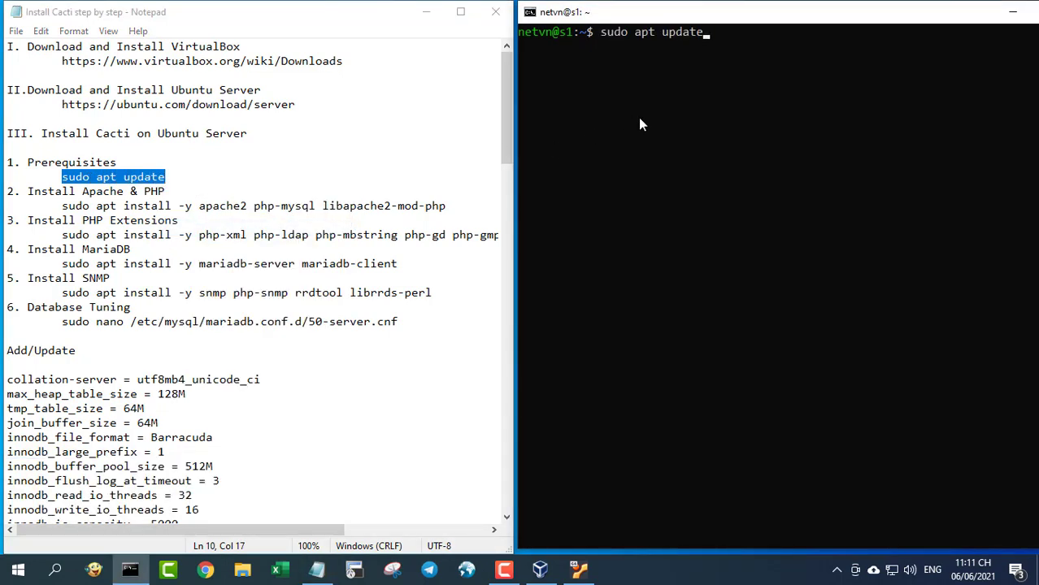
key("Return")
key("Return")
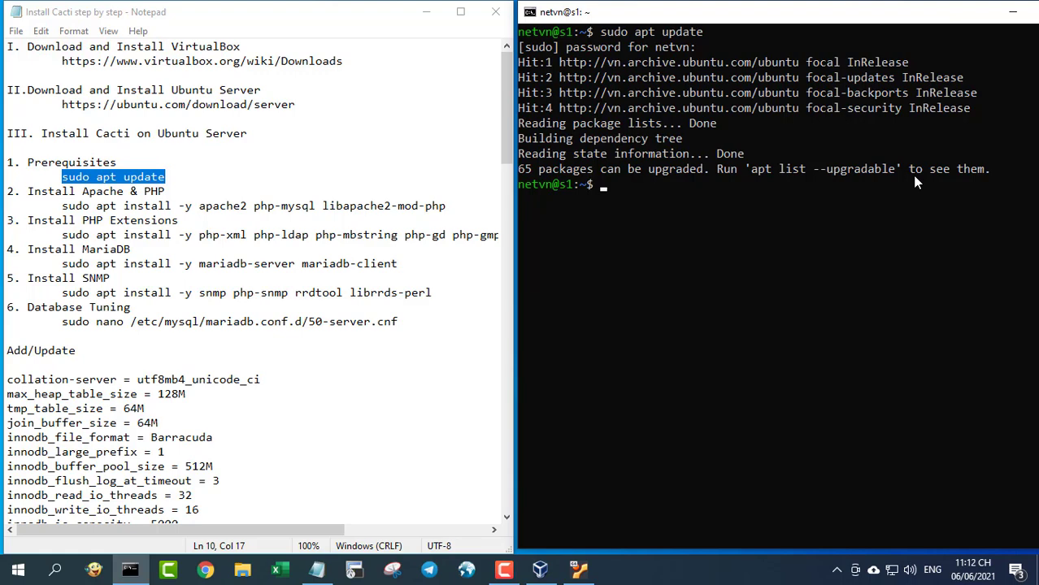
- Paste and run the apache2, php-mysql and libapache2-mod-php install line, then clear the screen
left_click_drag(62, 206, 471, 205)
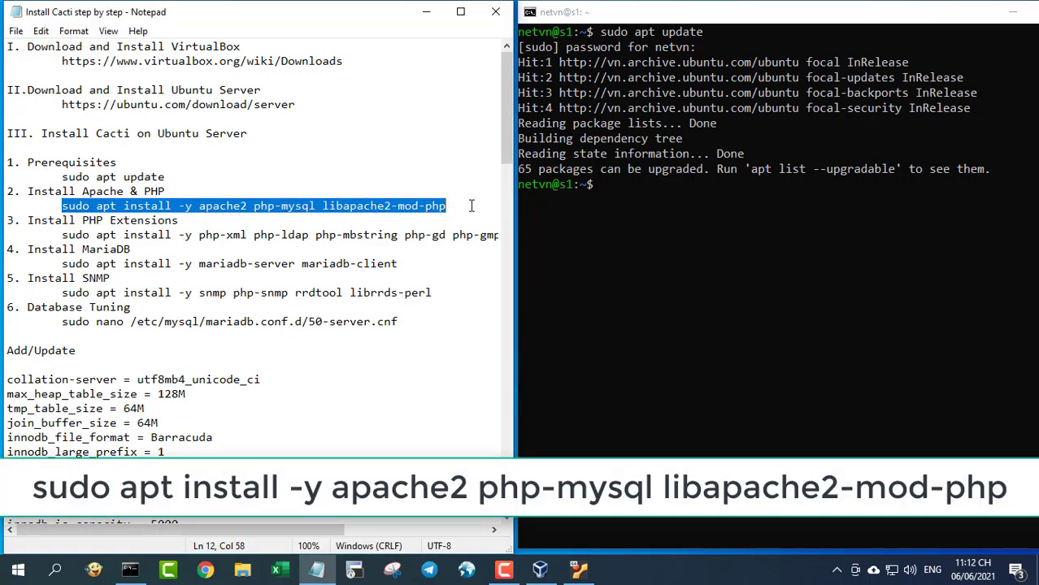
right_click(422, 208)
left_click(470, 261)
left_click(650, 257)
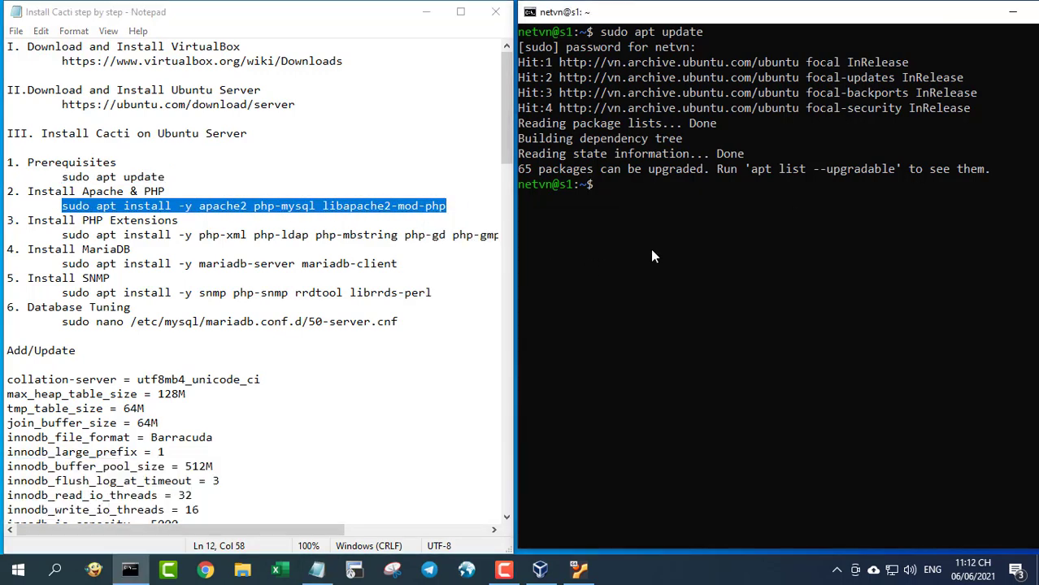
right_click(652, 250)
key("Return")
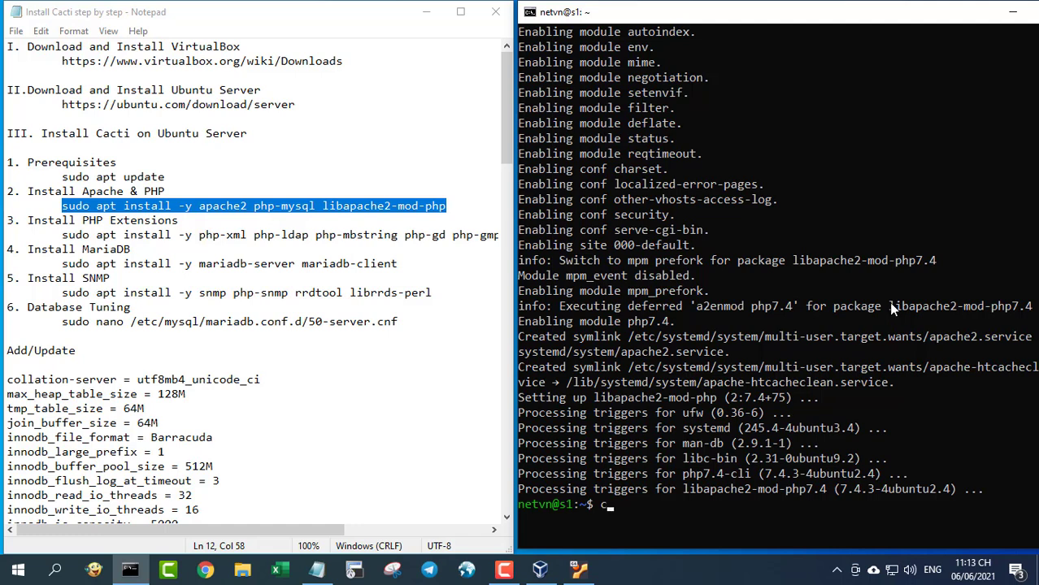
type("lear")
key("Return")
key("Return")
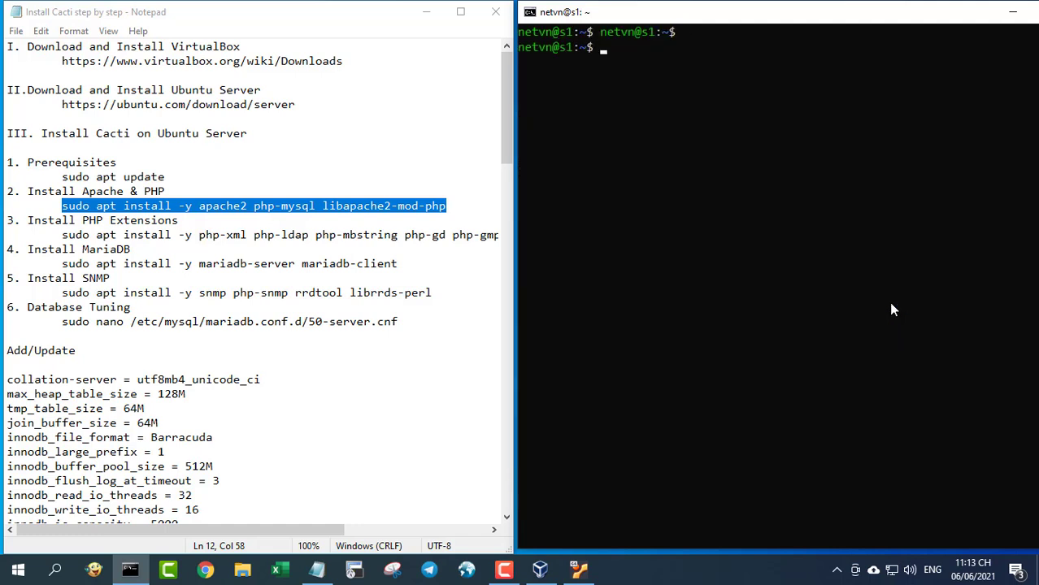
- Run the copied php-xml, php-ldap, php-mbstring, php-gd, php-gmp install line, then clear the terminal
left_click_drag(62, 235, 500, 239)
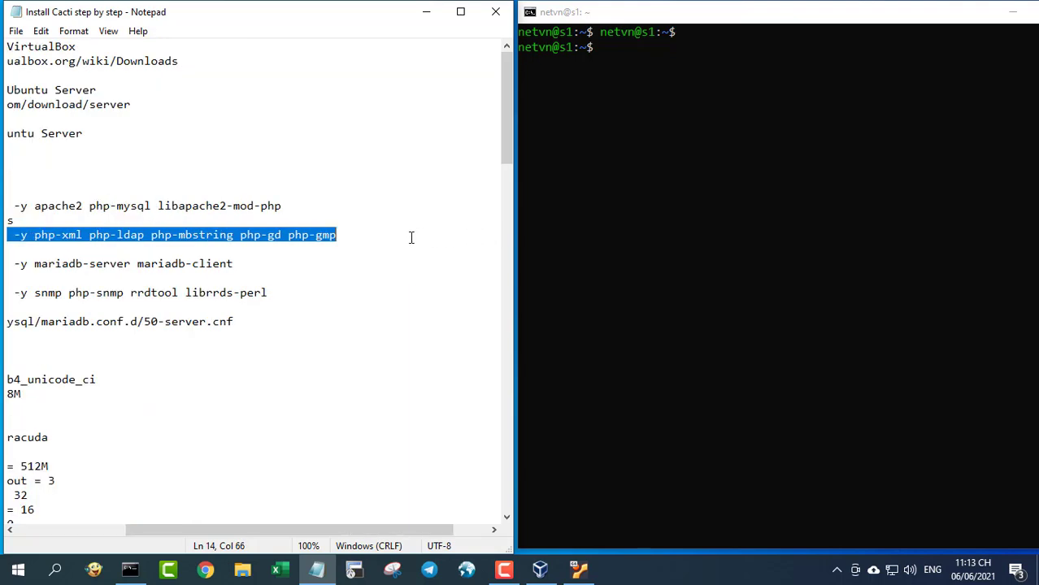
right_click(316, 234)
left_click(374, 282)
left_click(625, 165)
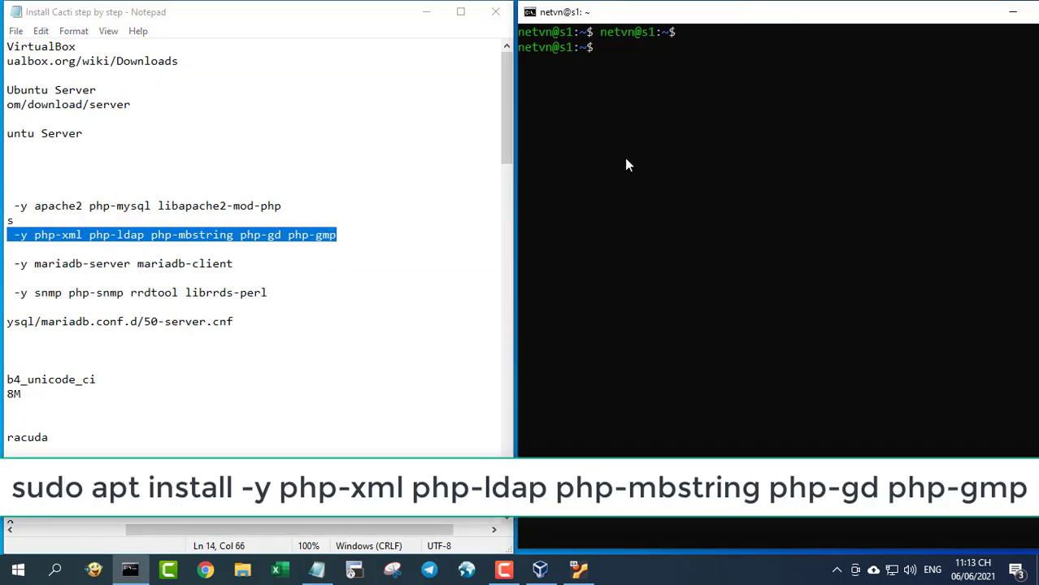
right_click(628, 166)
key("Return")
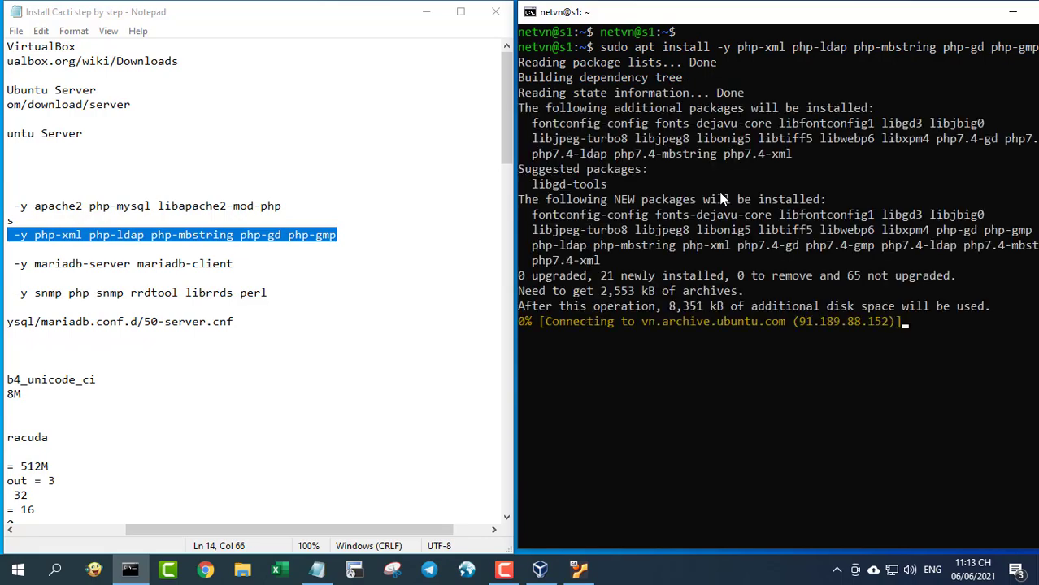
left_click_drag(284, 529, 162, 529)
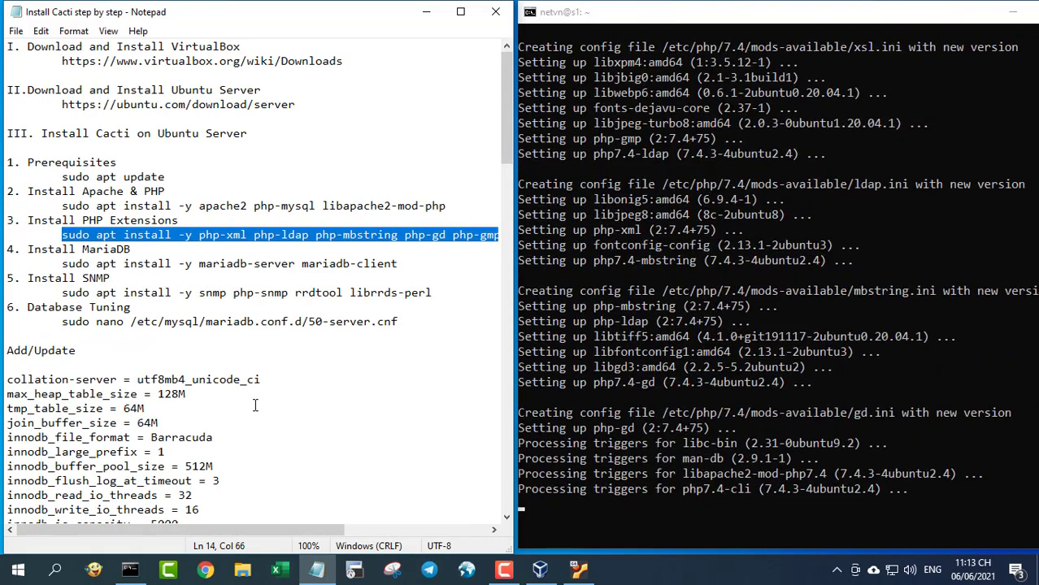
left_click(681, 17)
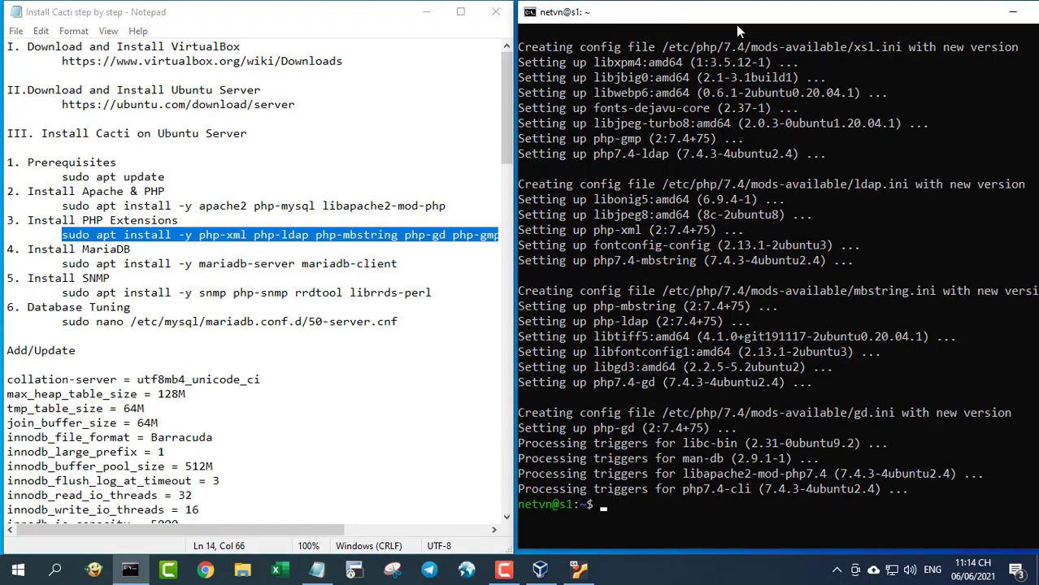
type("clear")
key("Return")
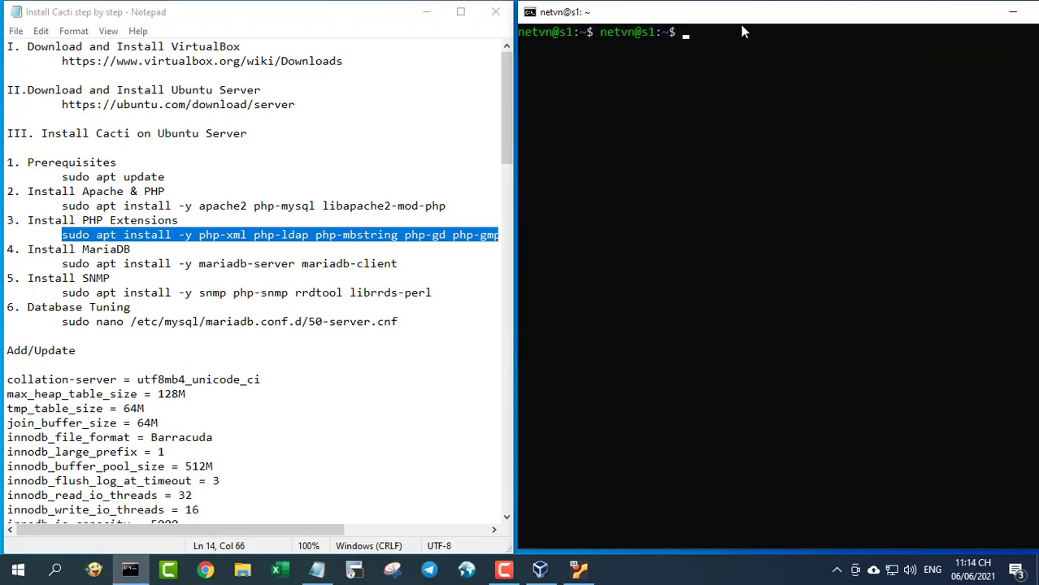
key("Return")
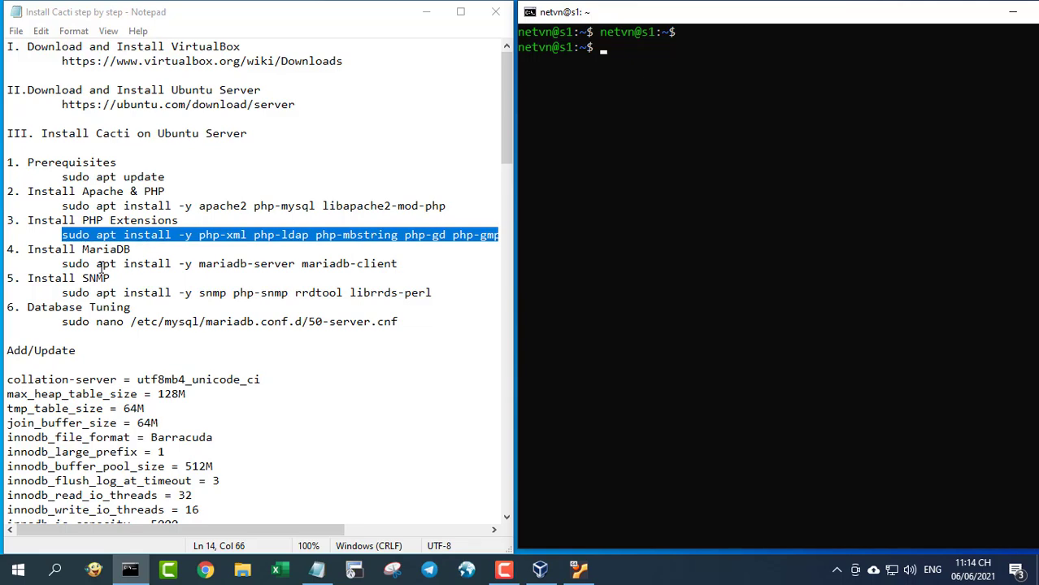
- Copy and run the MariaDB server and client install line, then clear the output
left_click_drag(64, 265, 397, 265)
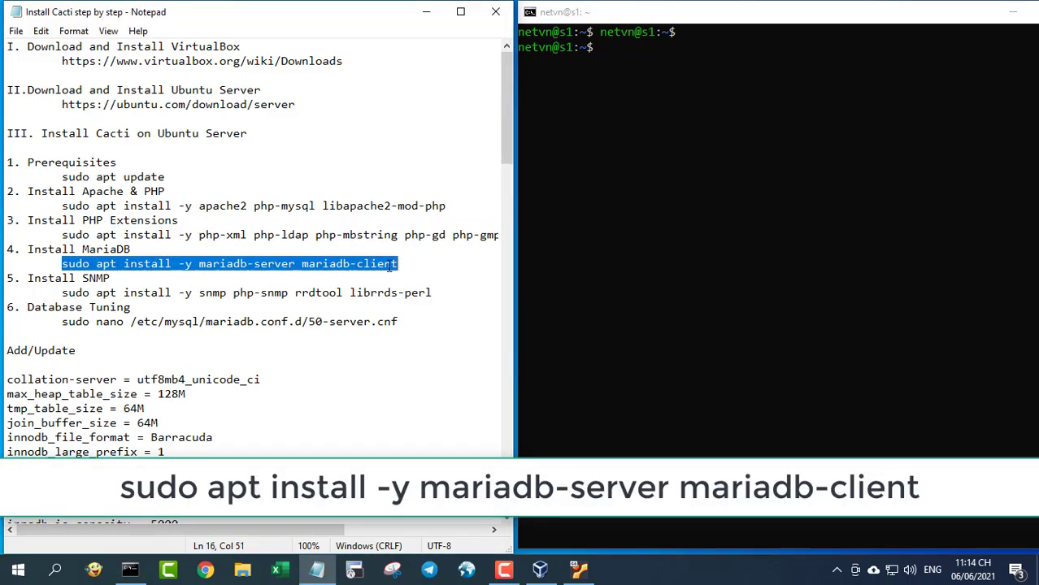
right_click(390, 266)
left_click(424, 315)
right_click(614, 145)
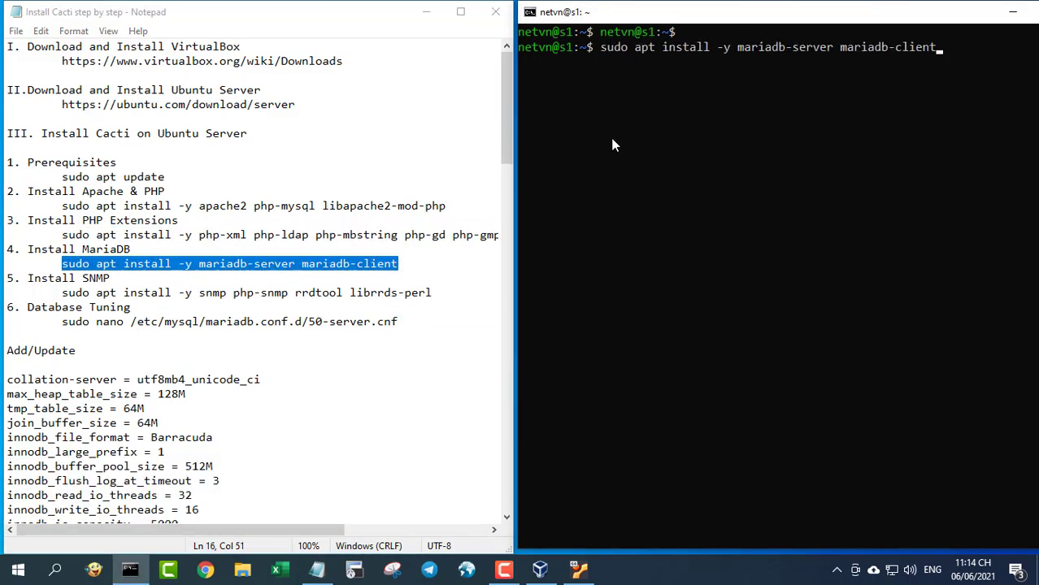
key("Return")
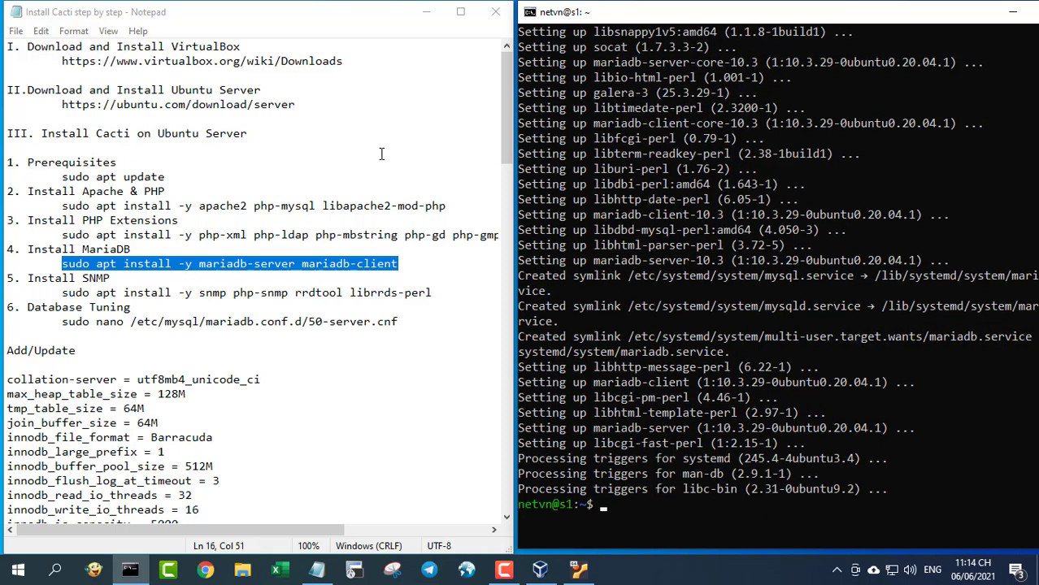
type("clear")
key("Return")
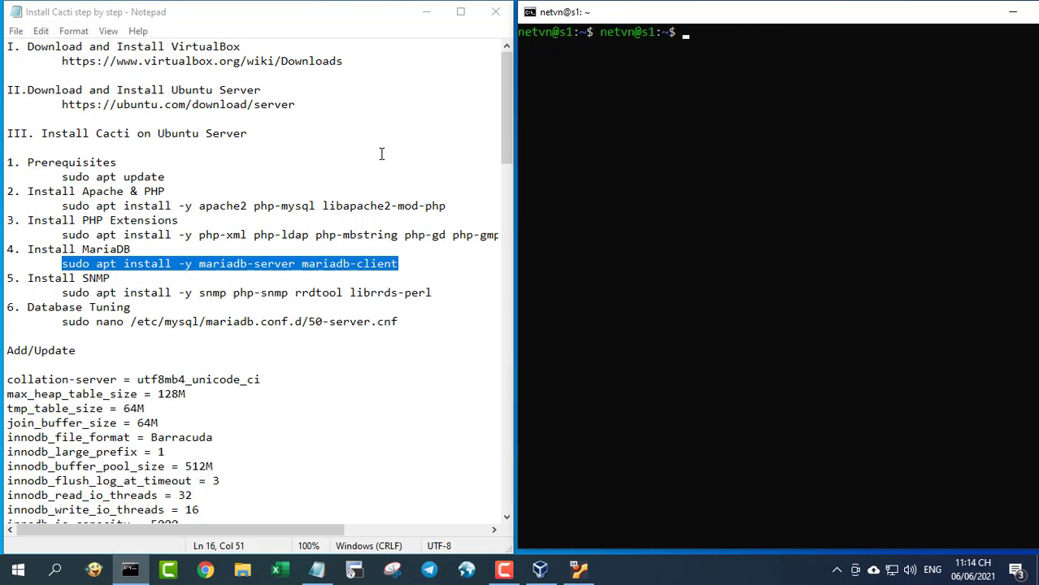
key("Return")
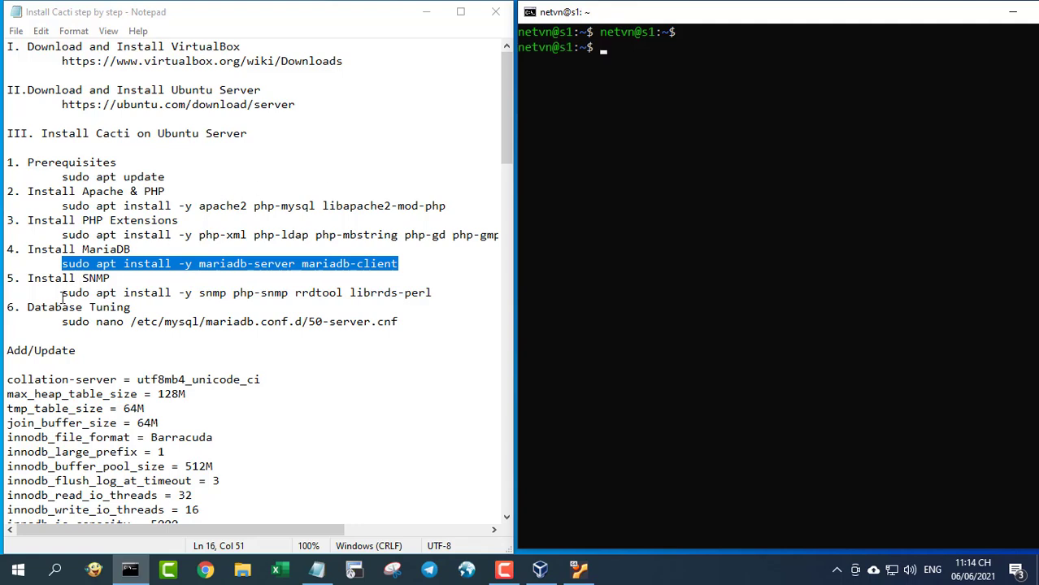
- Run the snmp, php-snmp, rrdtool and librrds-perl install line and clear the terminal
left_click_drag(62, 294, 433, 297)
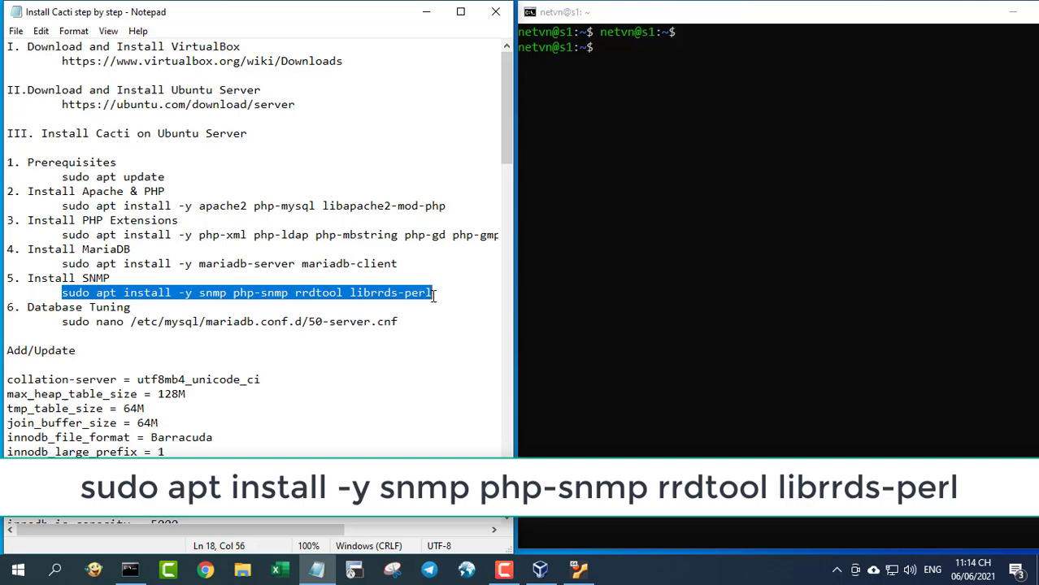
right_click(664, 181)
key("Return")
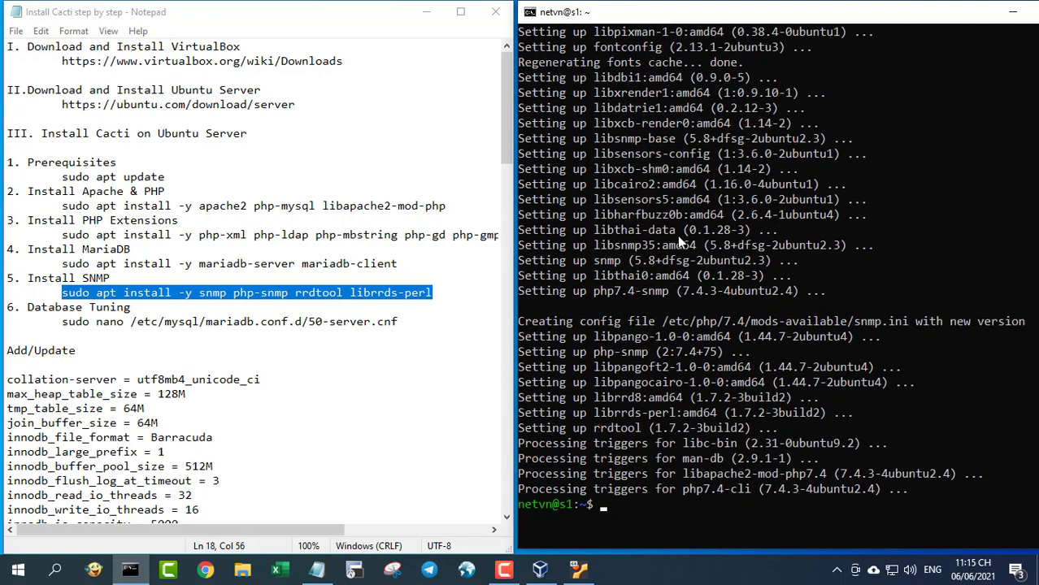
type("lear")
key("Return")
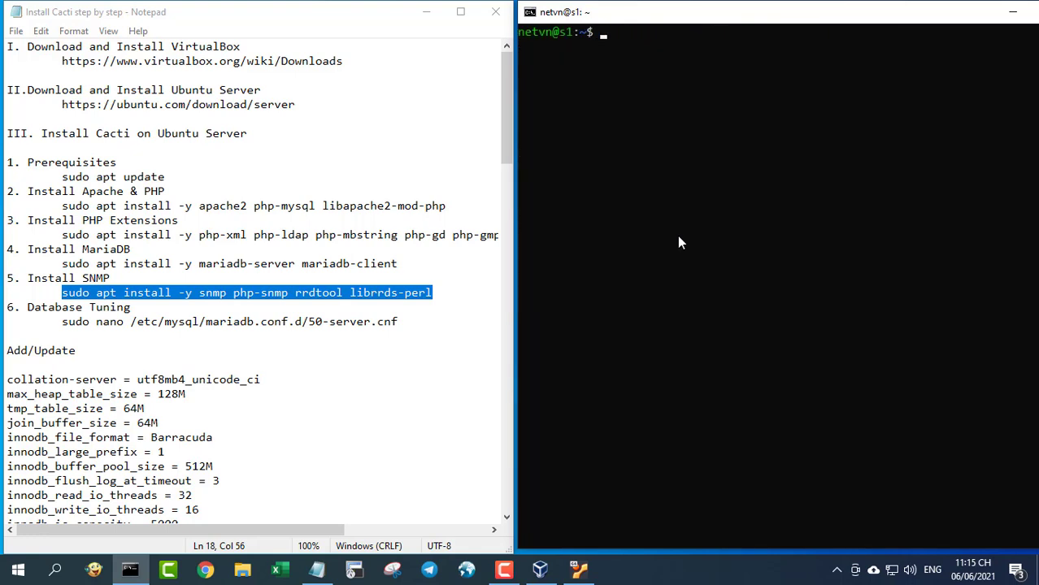
- Open 50-server.cnf in nano on the server using the command copied from the notes
left_click_drag(63, 321, 399, 322)
right_click(373, 322)
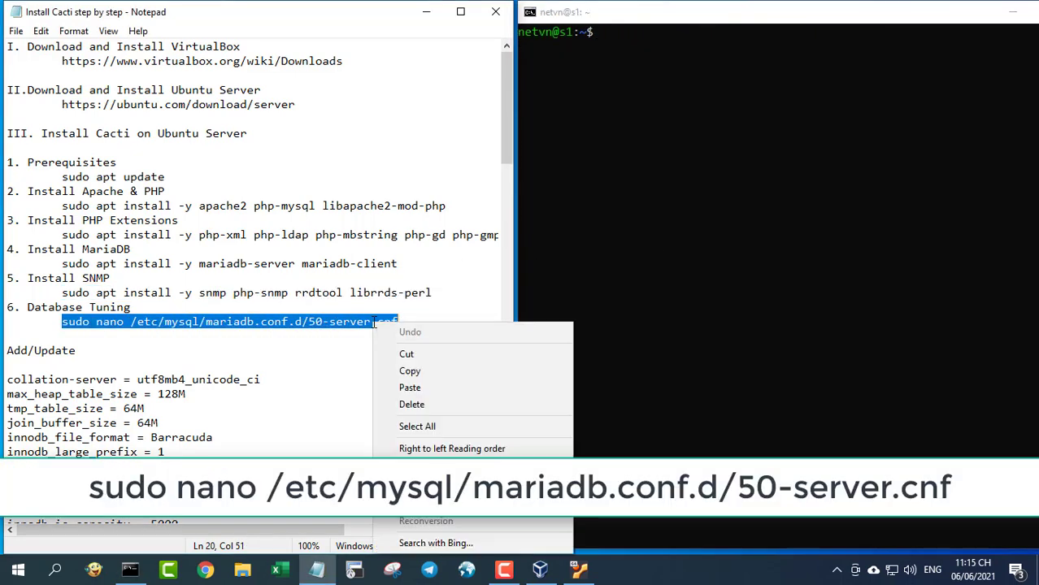
left_click(409, 370)
left_click(603, 155)
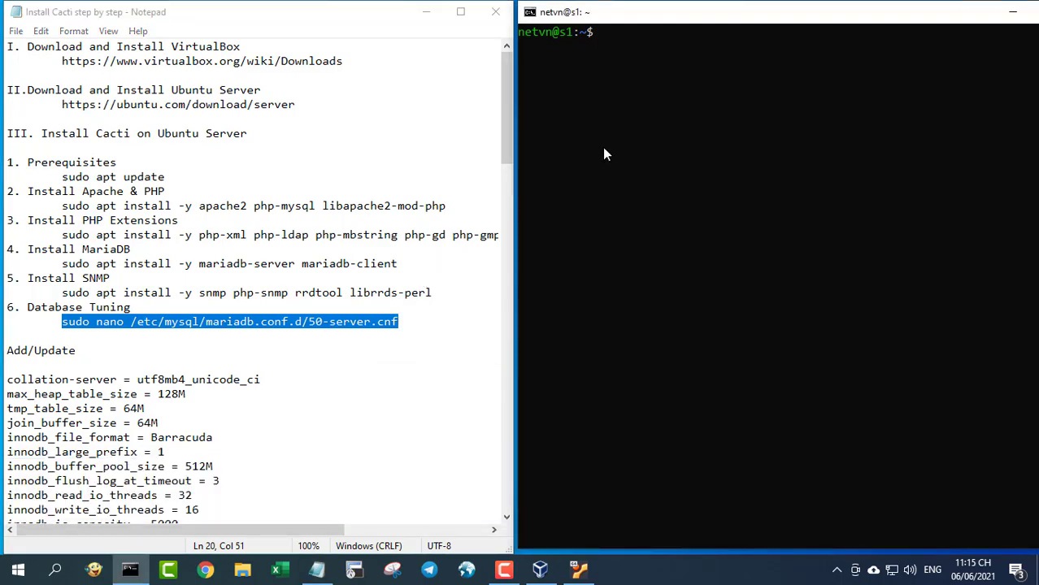
right_click(647, 178)
key("Return")
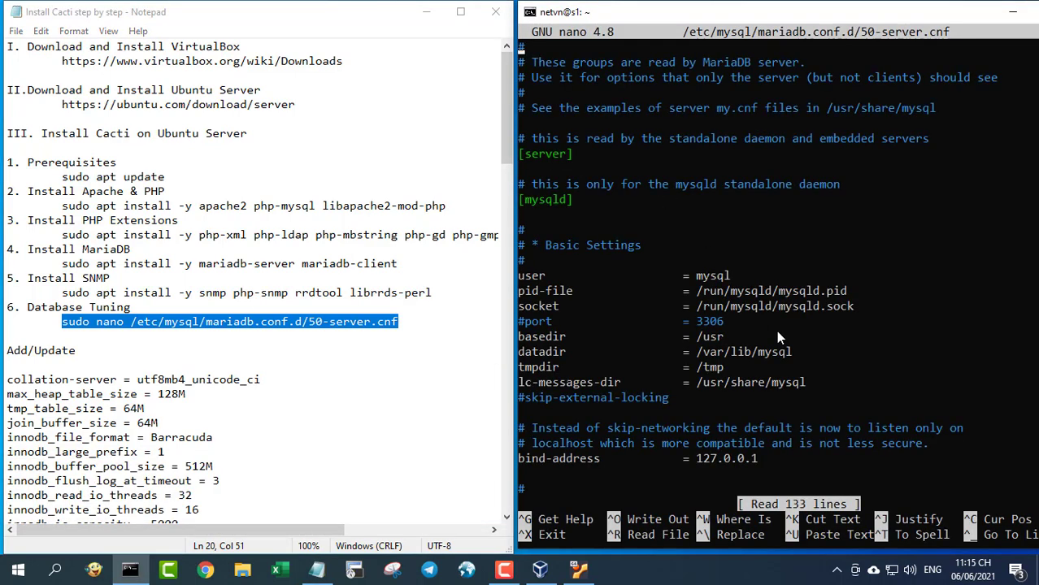
- Paste the twelve MariaDB tuning settings under [mariadb-10.3] and save 50-server.cnf
scroll(777, 330, "down", 20)
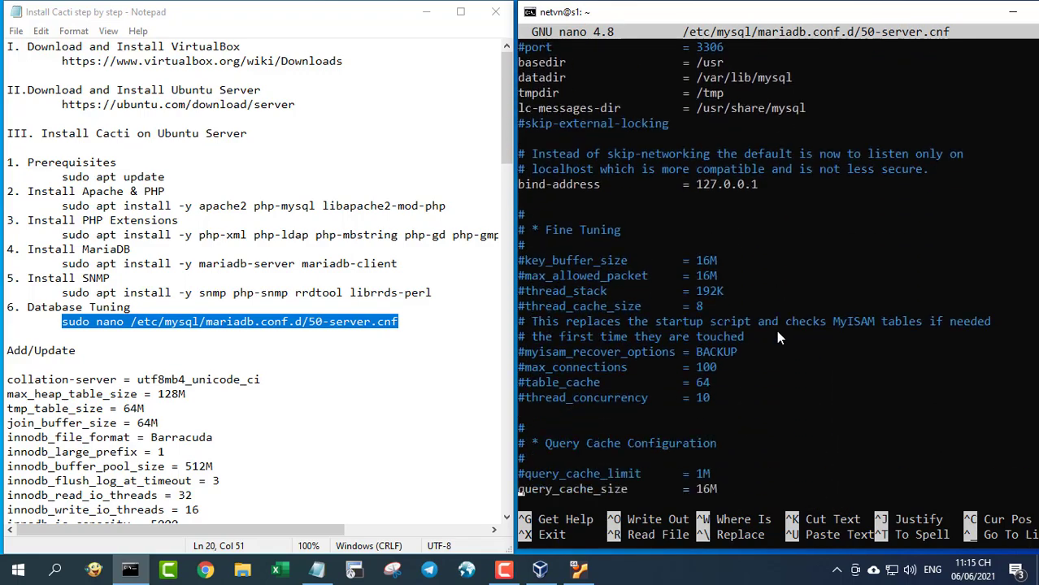
scroll(777, 332, "down", 13)
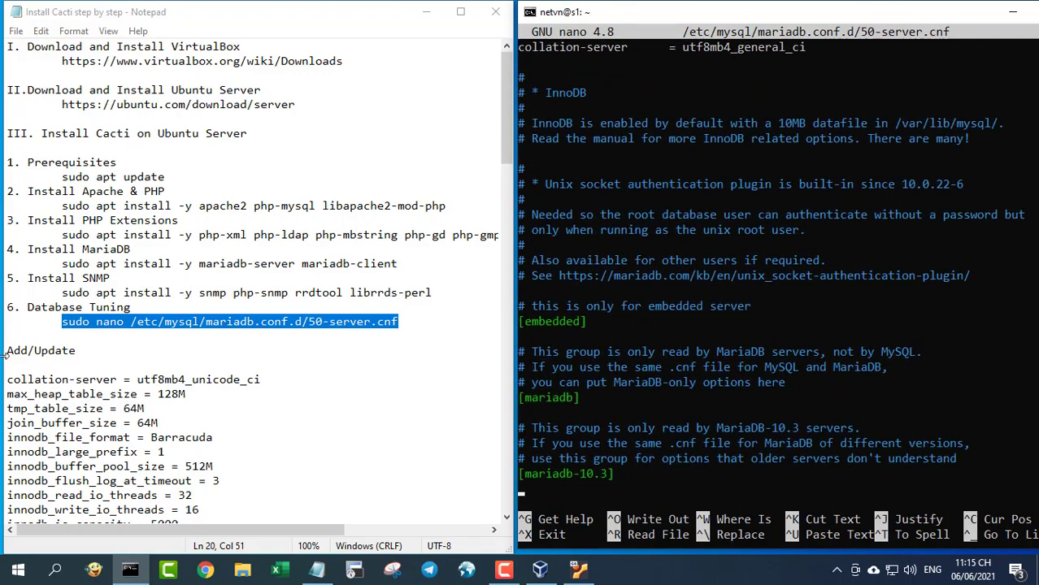
left_click_drag(6, 350, 76, 350)
scroll(184, 344, "down", 5)
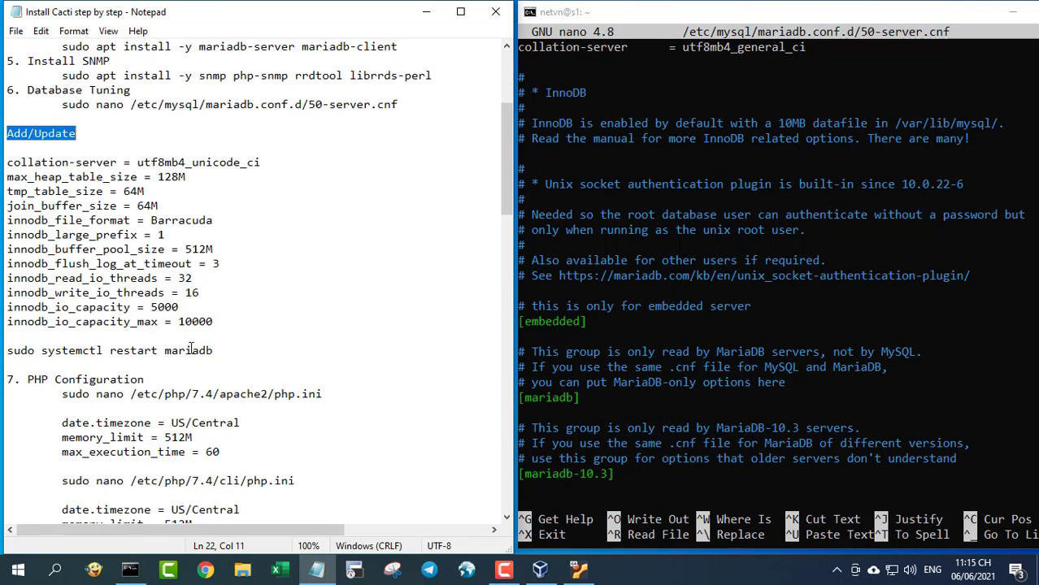
left_click_drag(7, 162, 214, 325)
right_click(214, 323)
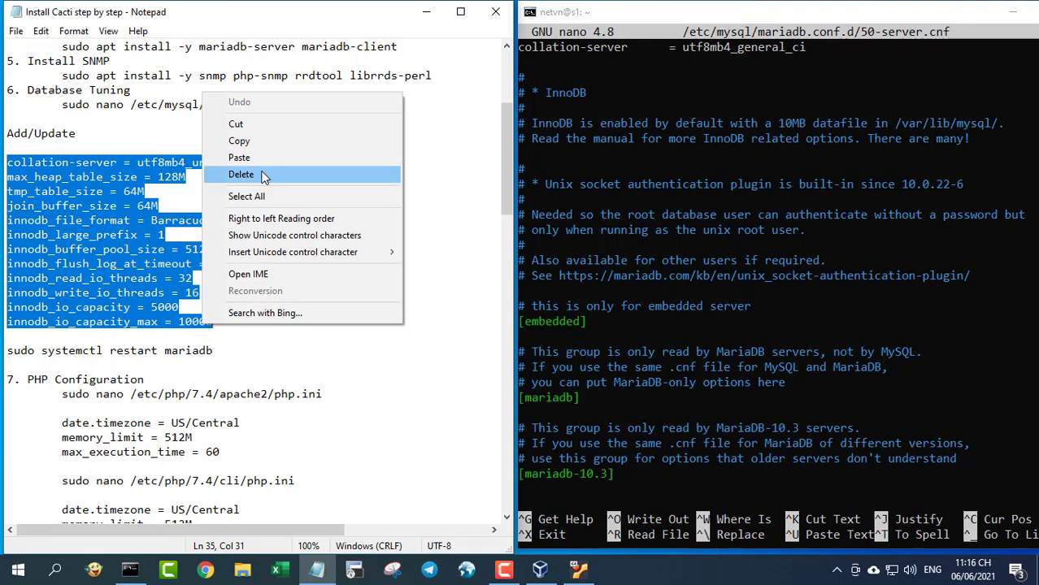
left_click(262, 141)
left_click(690, 477)
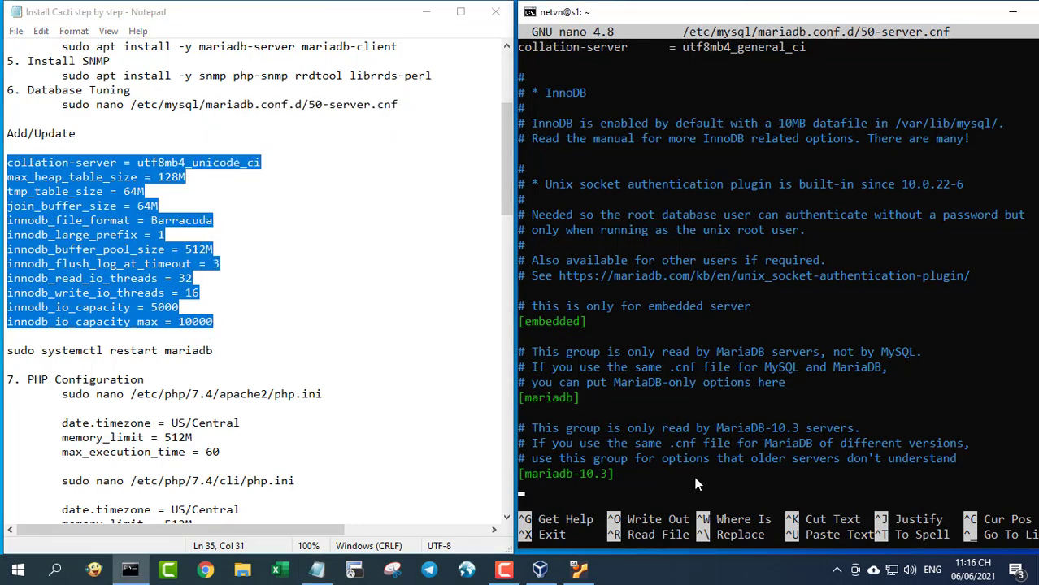
right_click(692, 472)
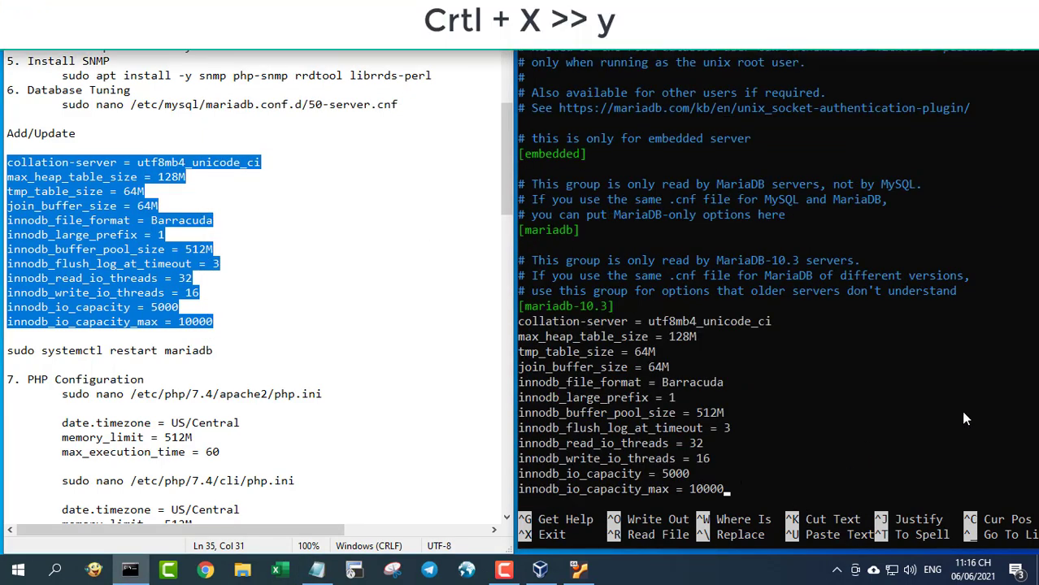
key("ctrl+x")
key("y")
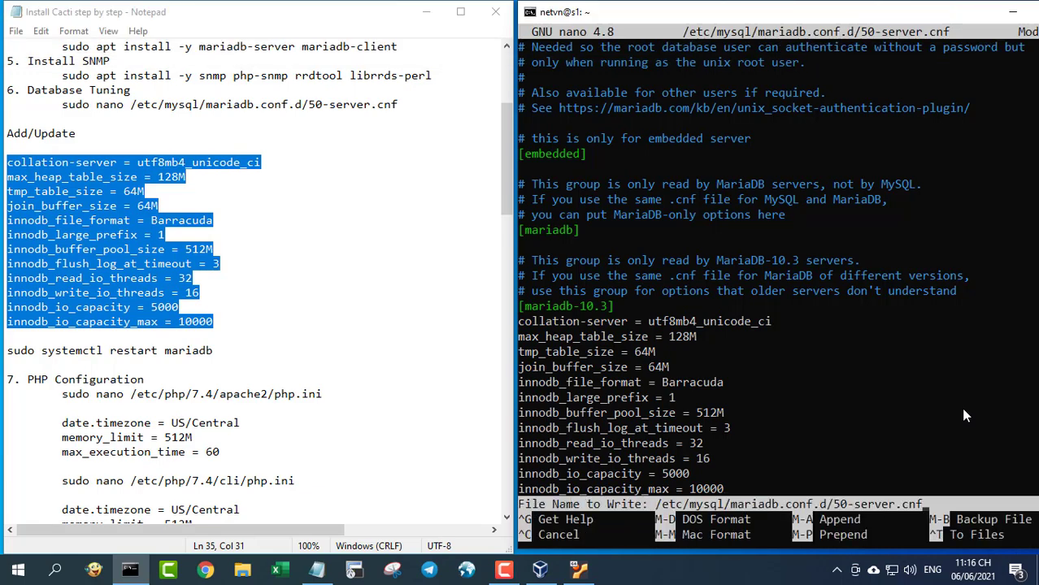
key("Return")
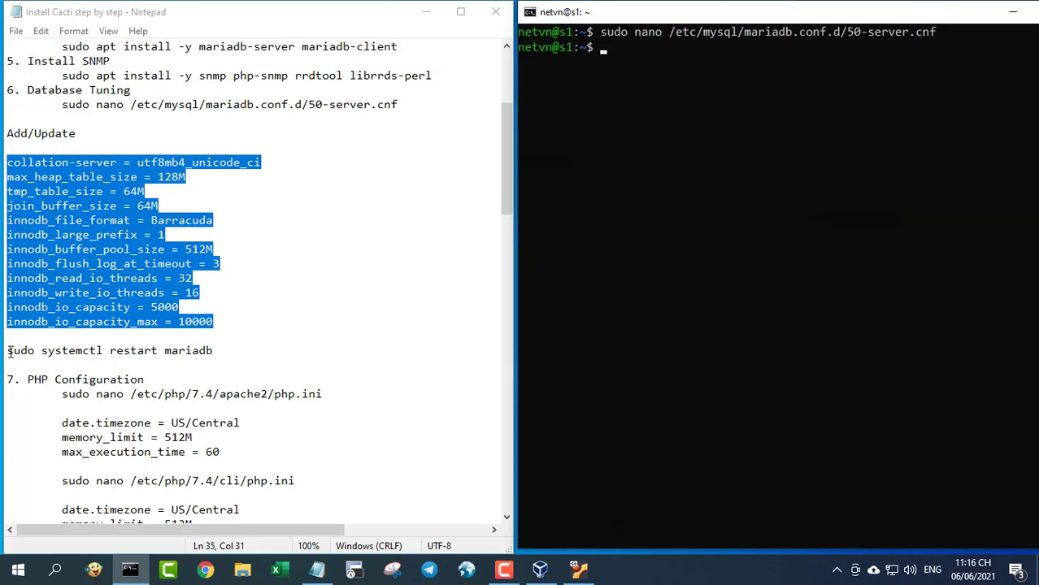
- Restart MariaDB with sudo systemctl restart mariadb
left_click_drag(9, 350, 228, 351)
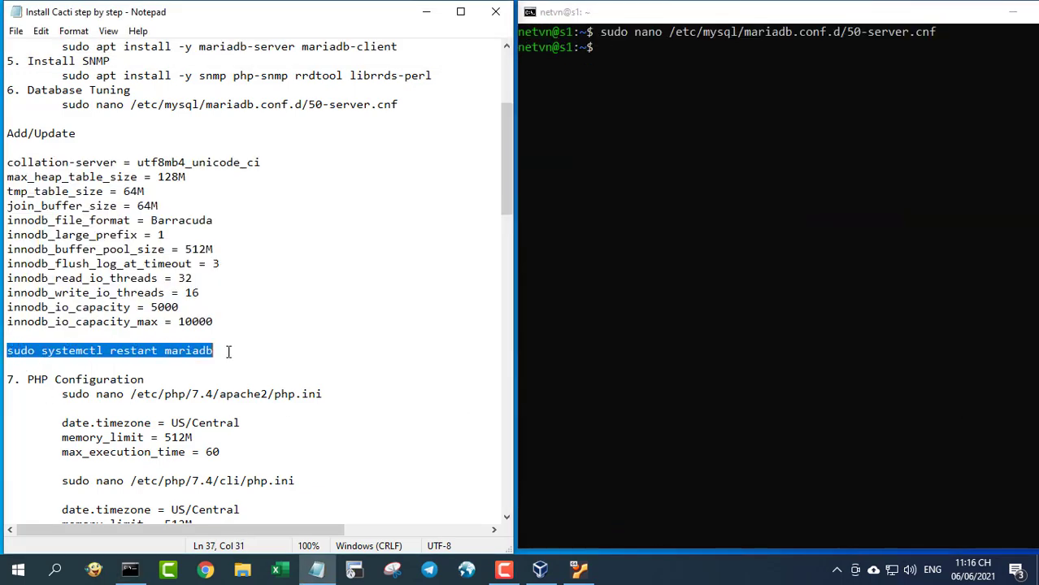
left_click(697, 201)
right_click(697, 201)
key("Return")
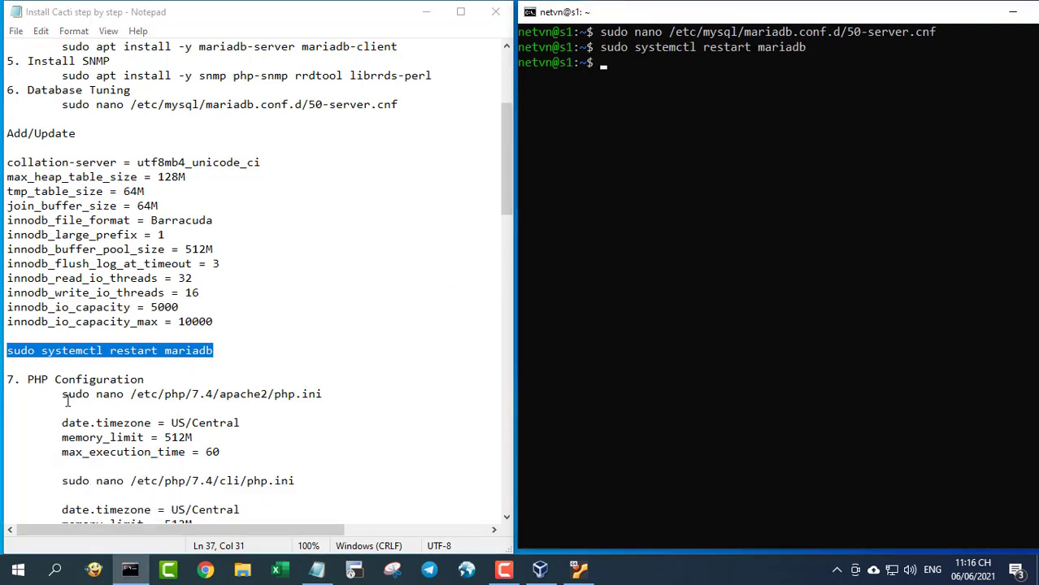
left_click_drag(63, 394, 338, 393)
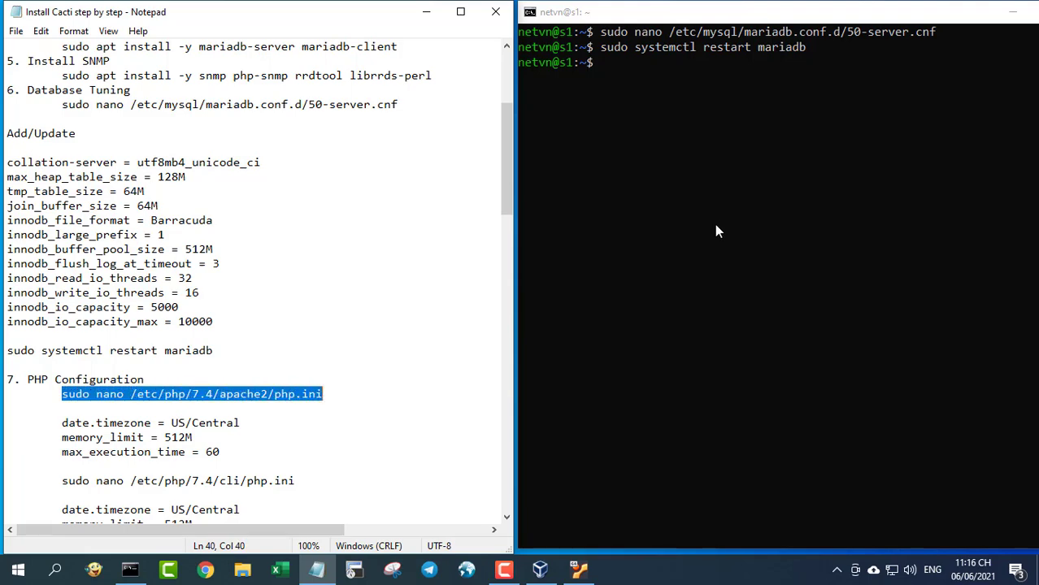
- Open the Apache php.ini in nano and uncomment date.timezone, setting it to US/Central
left_click(735, 203)
right_click(735, 203)
key("Return")
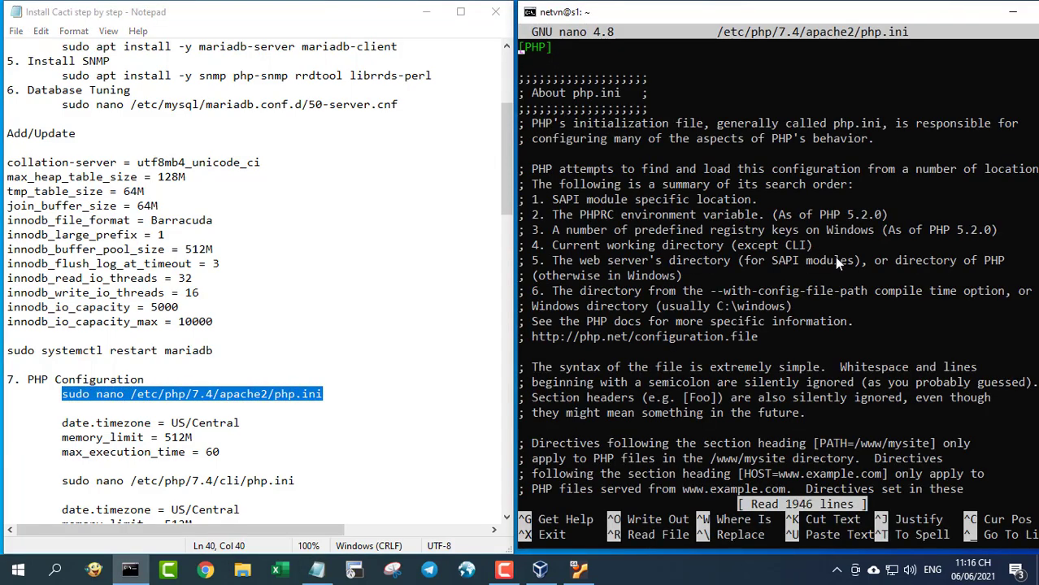
key("ctrl+w")
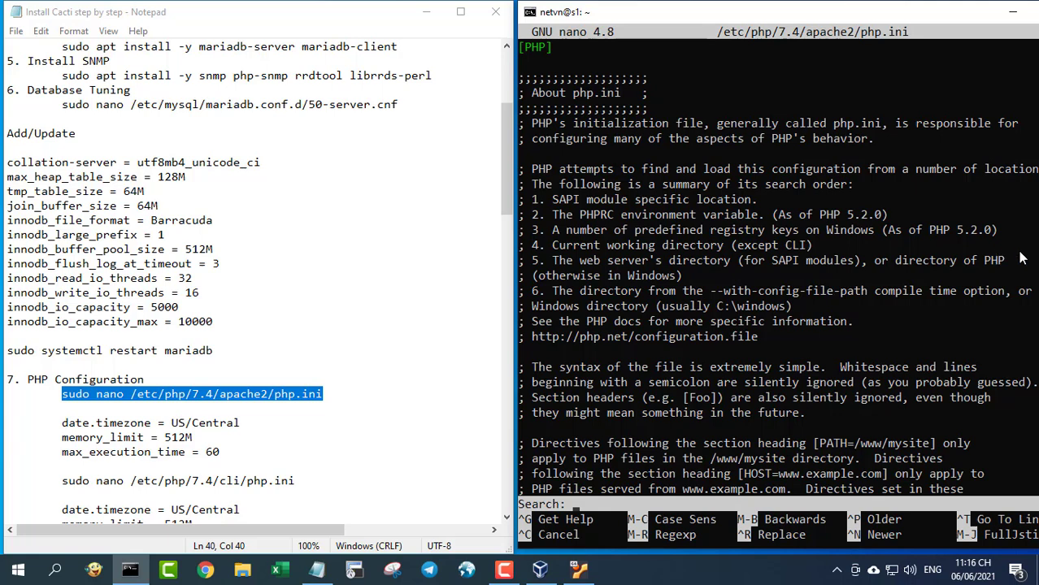
type("date.timezone")
key("Return")
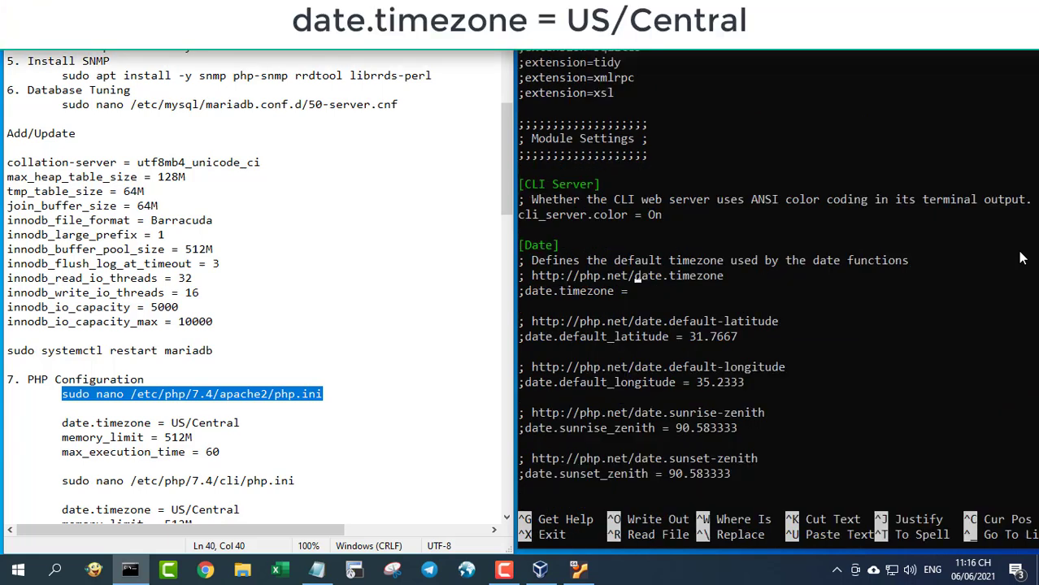
key("Down")
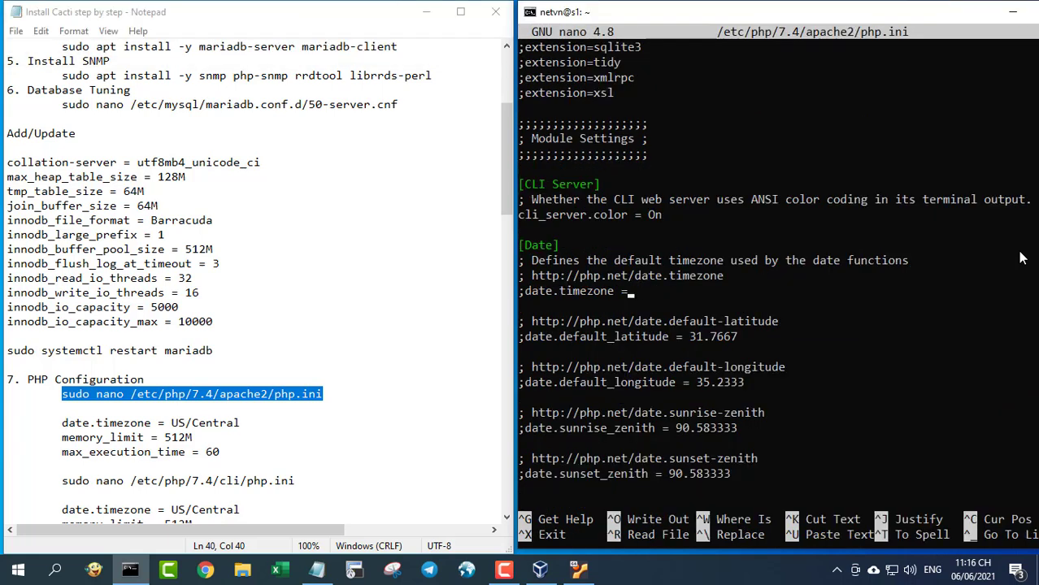
key("Left")
key("Left")
key("Left")
key("Left")
key("Left")
key("Left")
key("Left")
key("Left")
key("Left")
key("Left")
key("Left")
key("Left")
key("Left")
key("Left")
key("BackSpace")
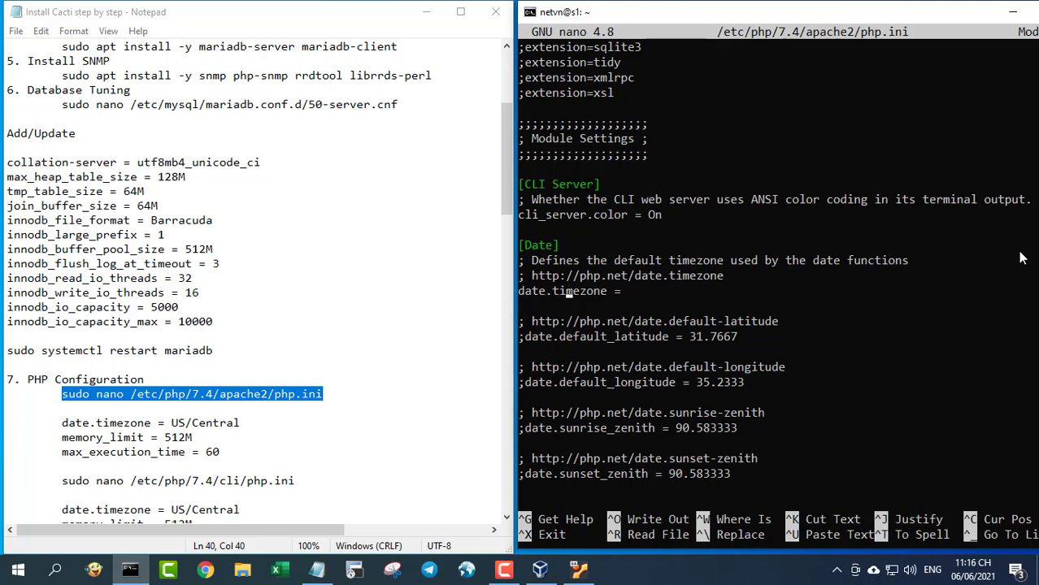
key("Right")
key("Right")
key("Right")
type("US/Central")
- Change memory_limit from 128M to 512M
key("ctrl+w")
type("memory")
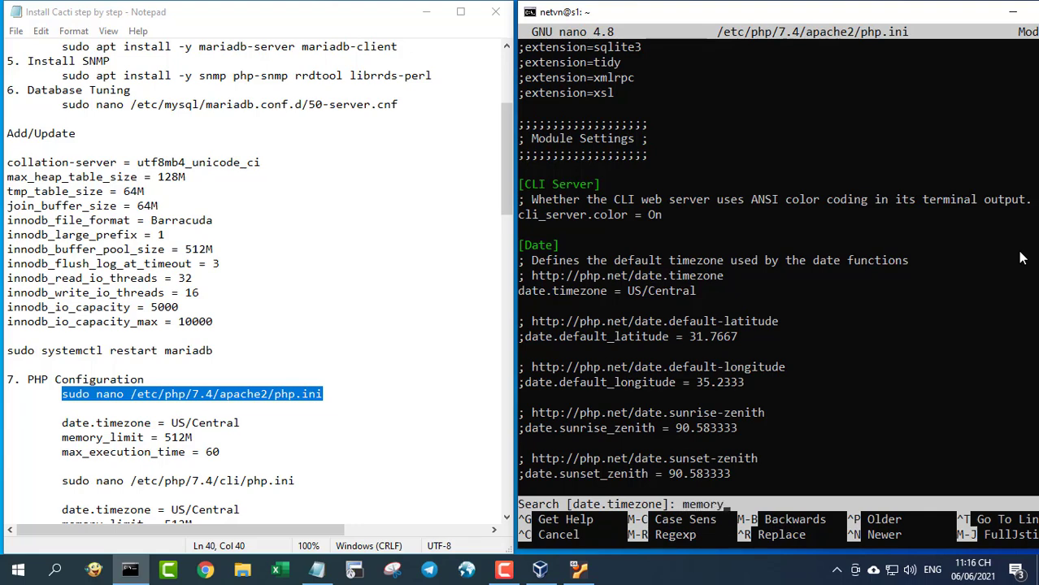
type("_limit")
key("Return")
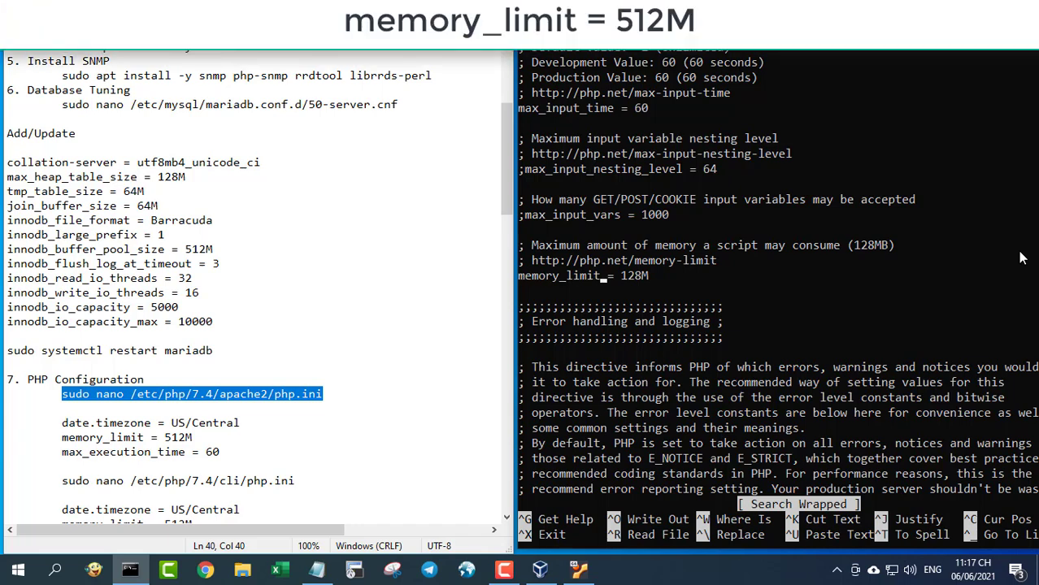
key("Right")
key("Right")
key("Right")
key("Right")
key("Right")
key("Right")
key("BackSpace")
key("BackSpace")
key("BackSpace")
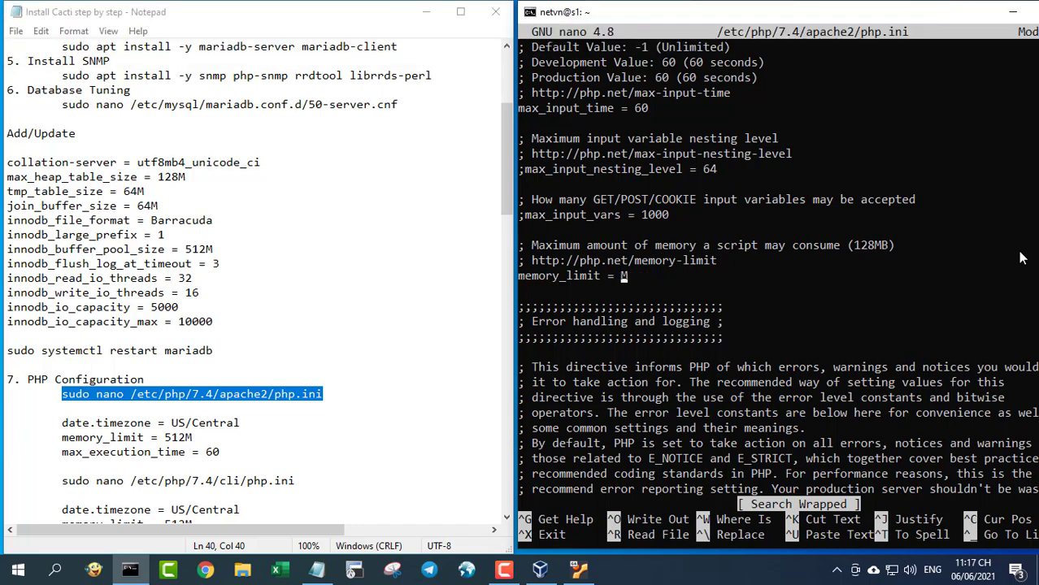
type("512")
- Change max_execution_time from 30 to 60 and save php.ini
key("ctrl+w")
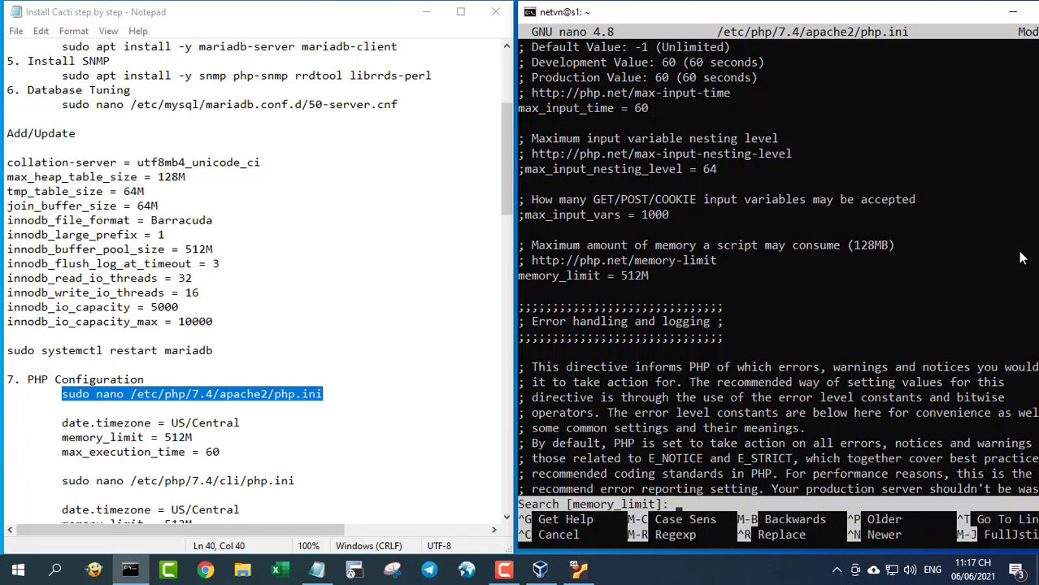
type("max_execution")
key("Return")
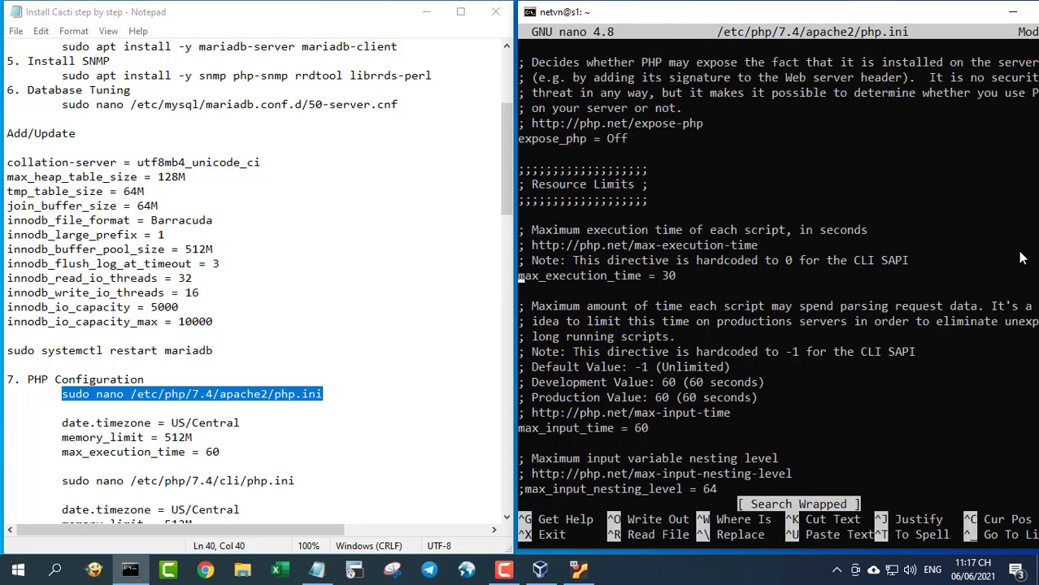
key("Right")
key("Right")
key("Right")
key("Right")
key("Right")
key("Right")
key("Right")
key("Right")
key("Right")
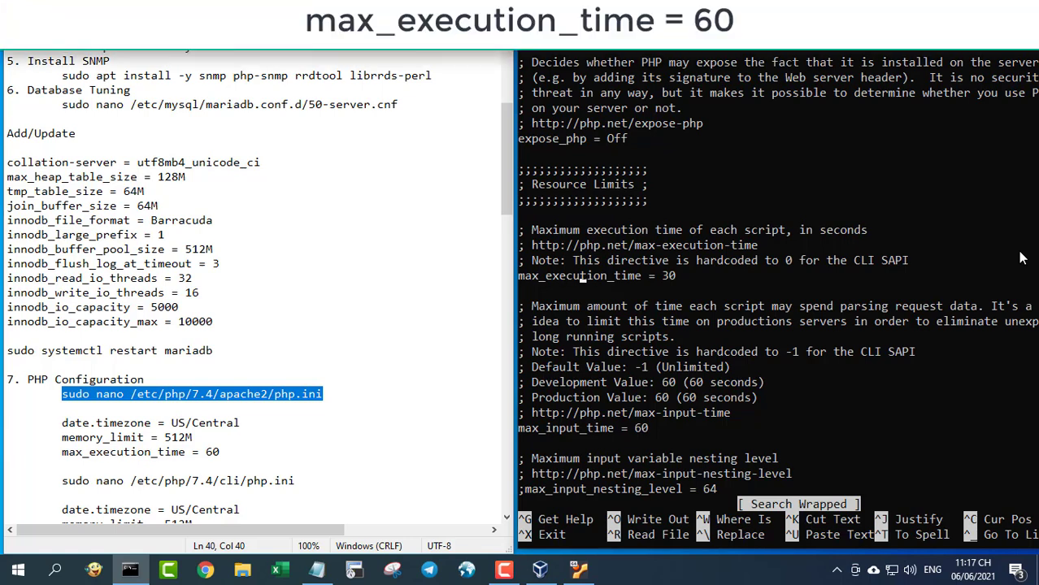
key("Right")
key("Right")
key("Right")
key("Right")
key("Right")
key("Right")
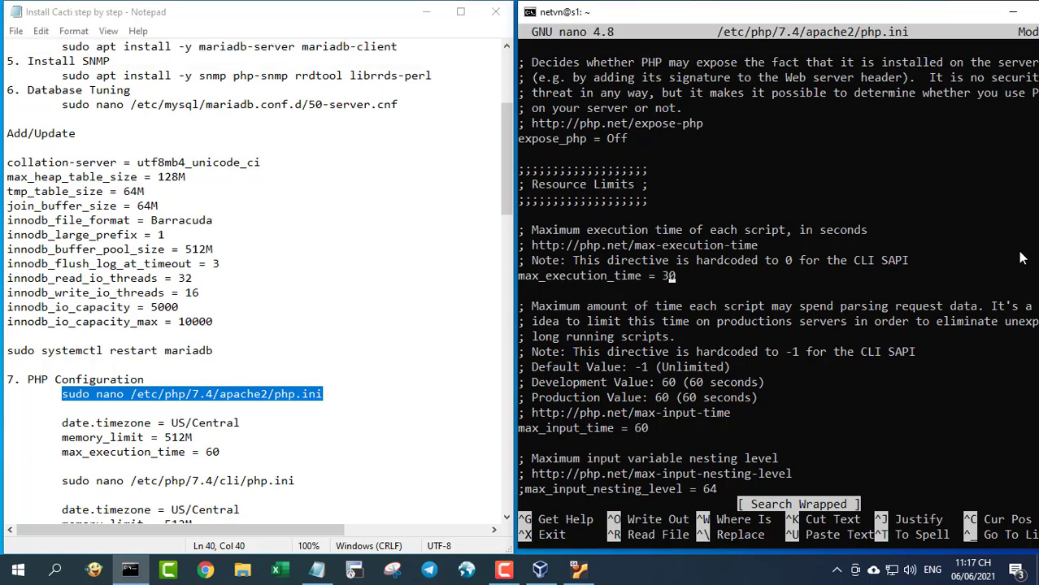
key("BackSpace")
type("6")
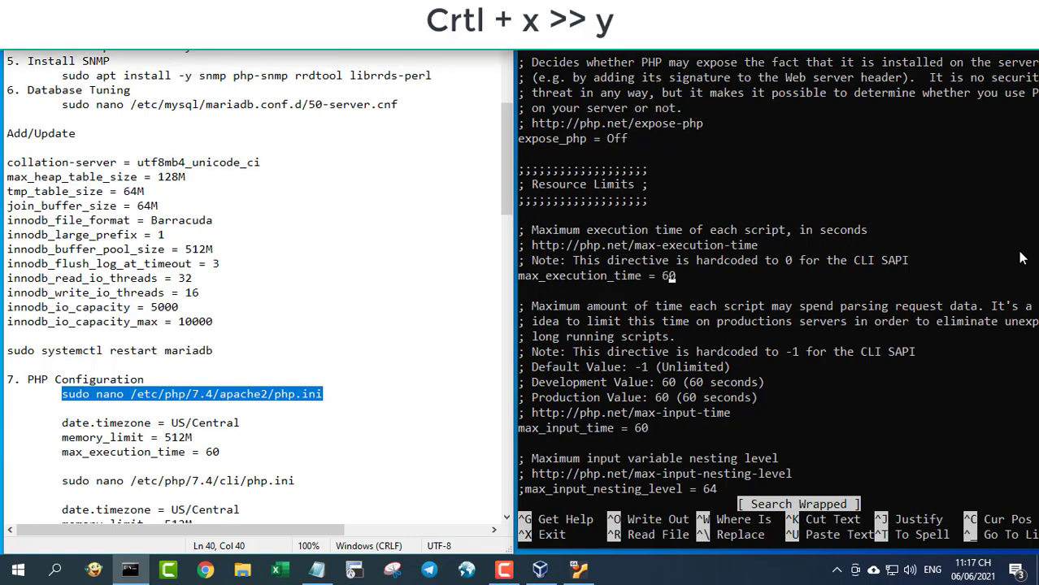
key("ctrl+x")
key("y")
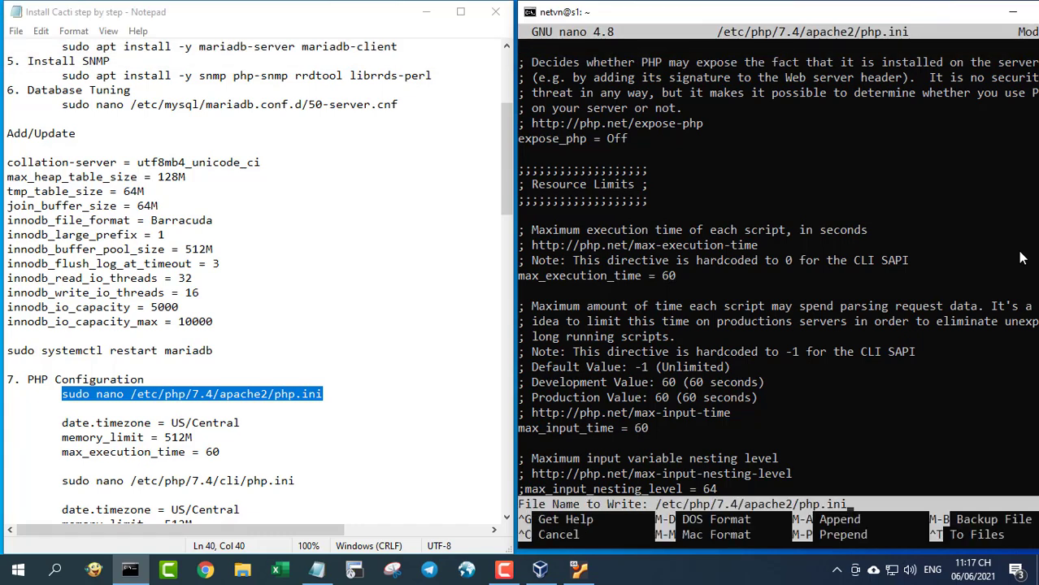
key("Return")
- Open /etc/php/7.4/cli/php.ini in nano using the edit command from the notes
scroll(387, 299, "down", 3)
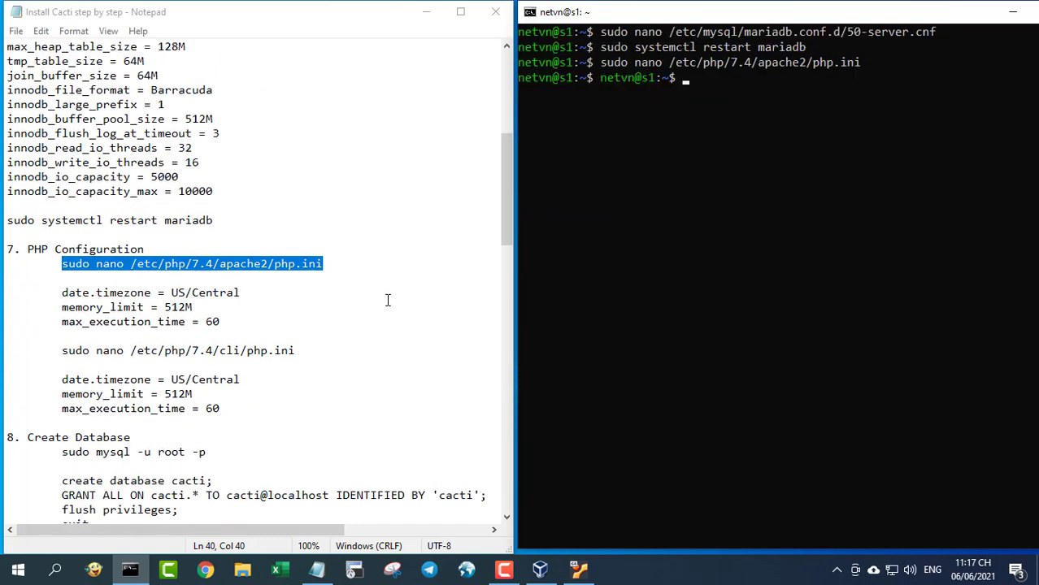
scroll(388, 300, "down", 2)
left_click_drag(63, 264, 302, 264)
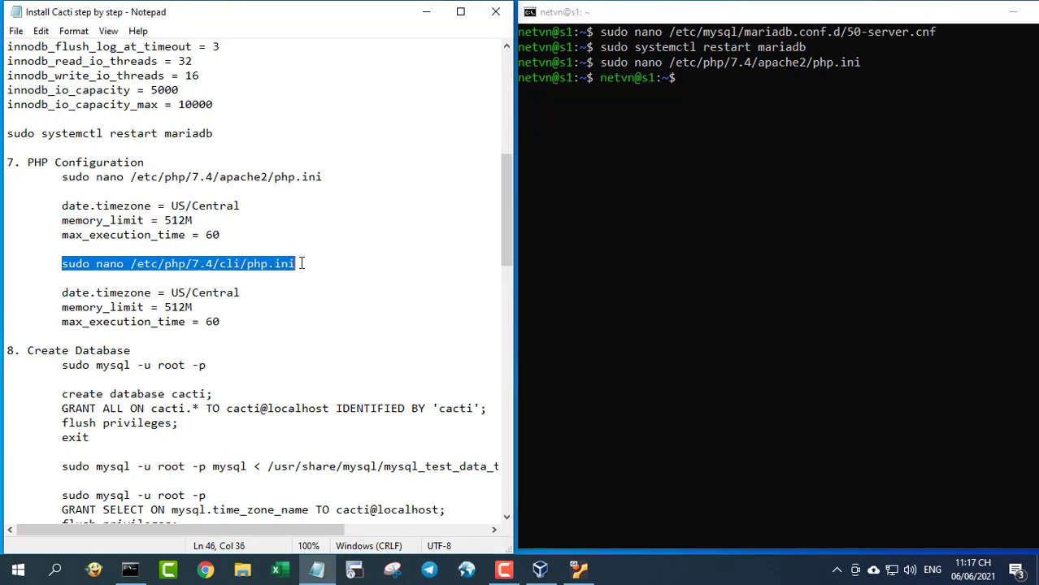
right_click(766, 161)
key("Return")
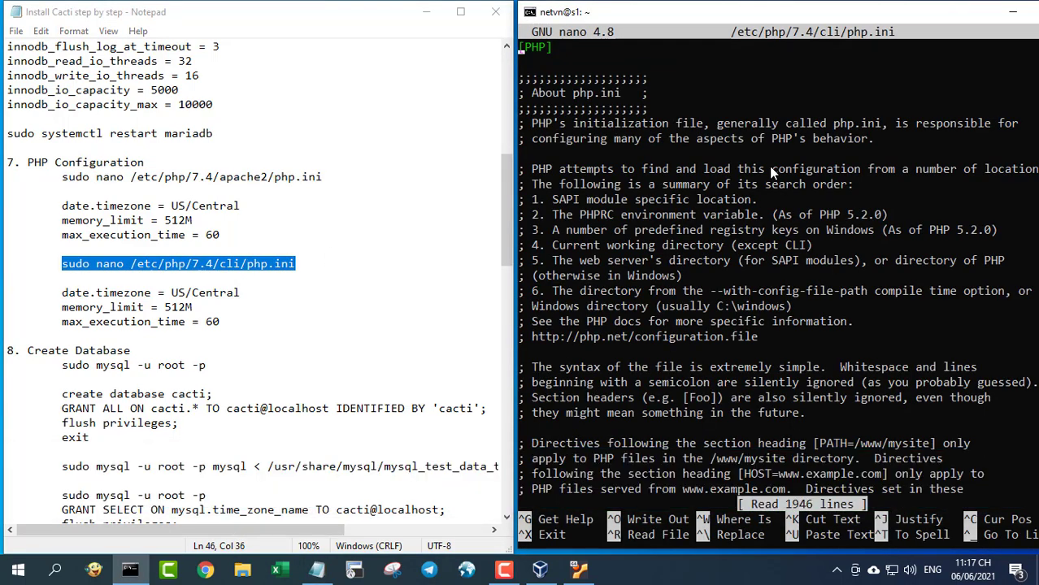
- Uncomment date.timezone and set it to US/Central
key("ctrl+w")
type("date.timezone")
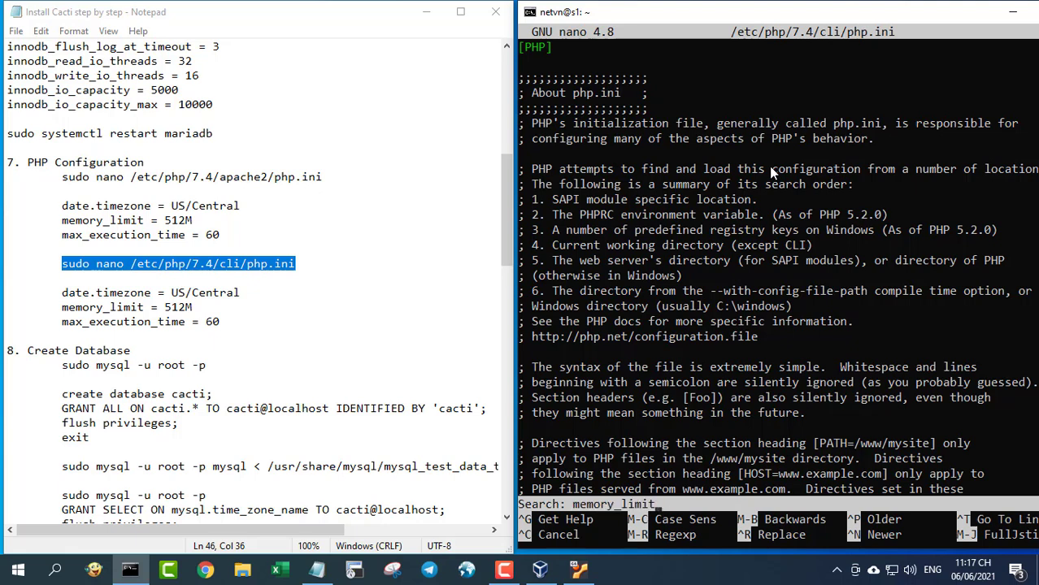
key("Return")
key("Down")
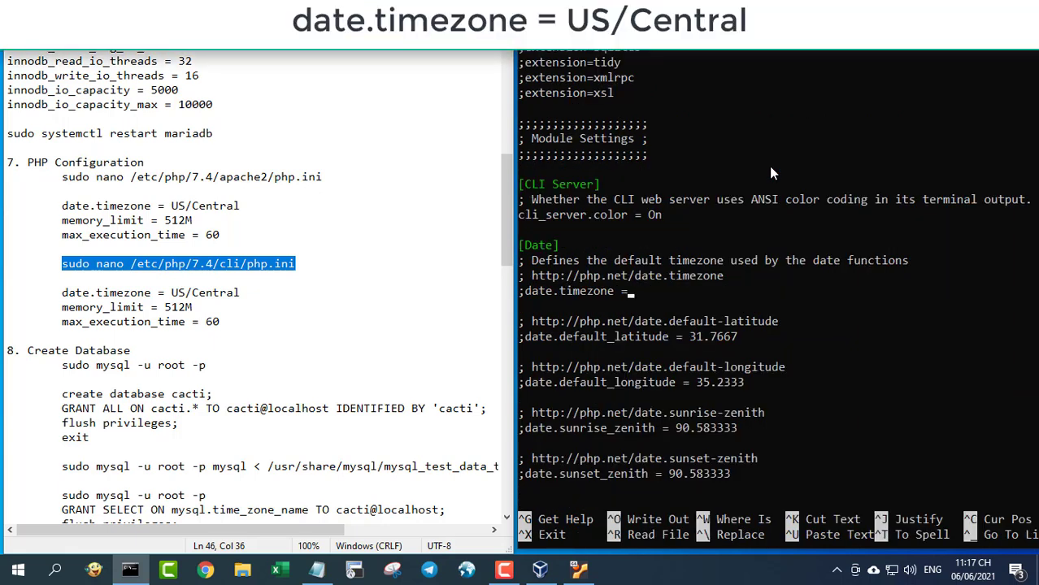
key("Left")
key("Left")
key("Left")
key("Left")
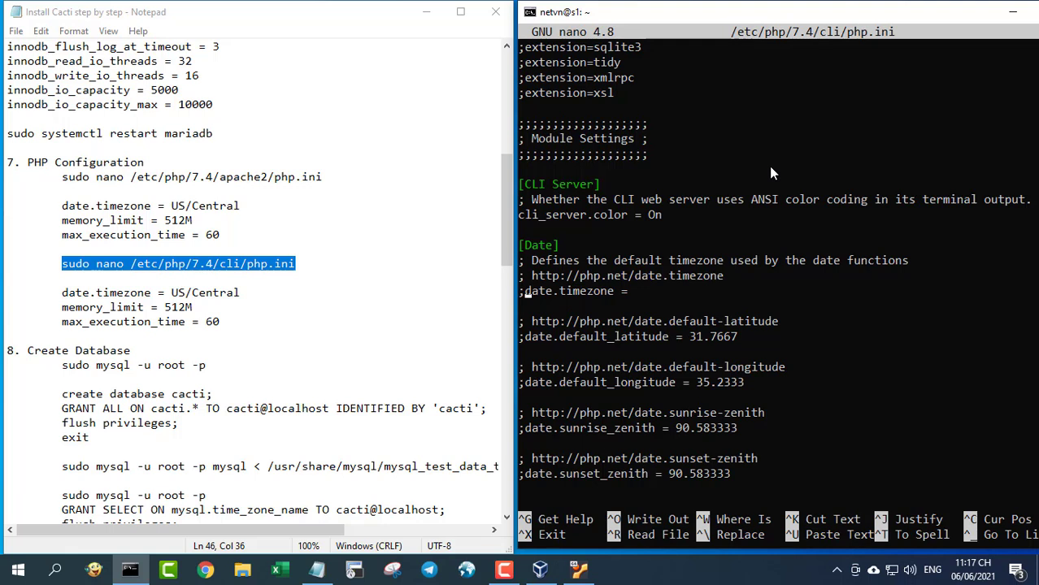
key("BackSpace")
key("Right")
key("Right")
key("Right")
key("Right")
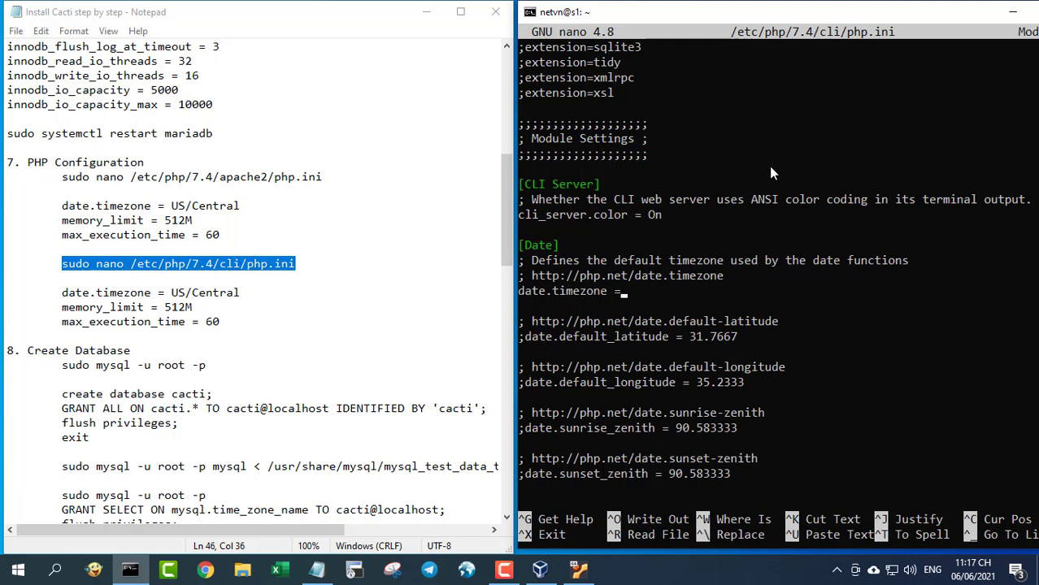
type("US/Central")
- Change memory_limit from -1 to 512M
key("ctrl+w")
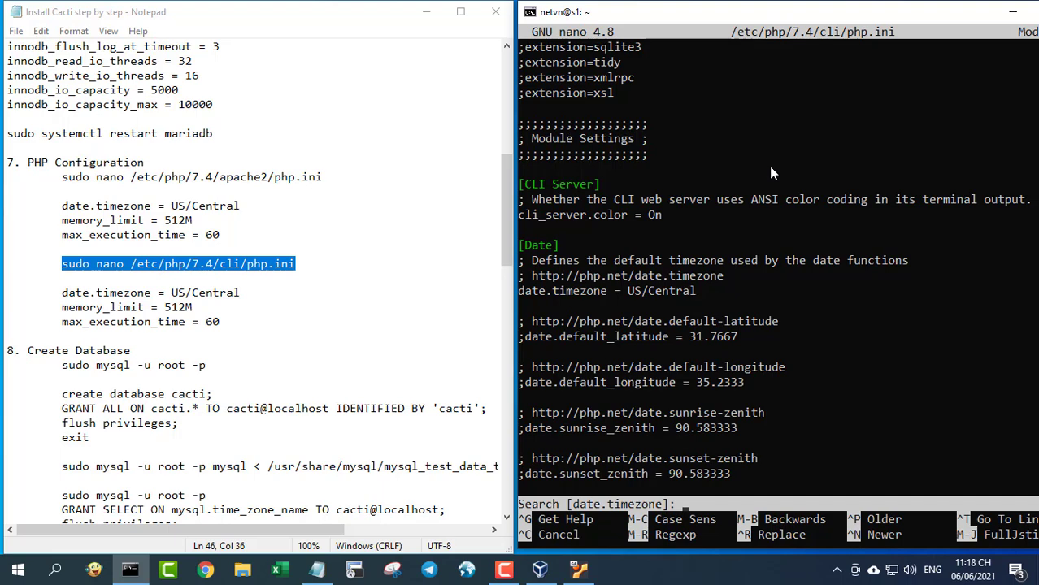
type("max_execution")
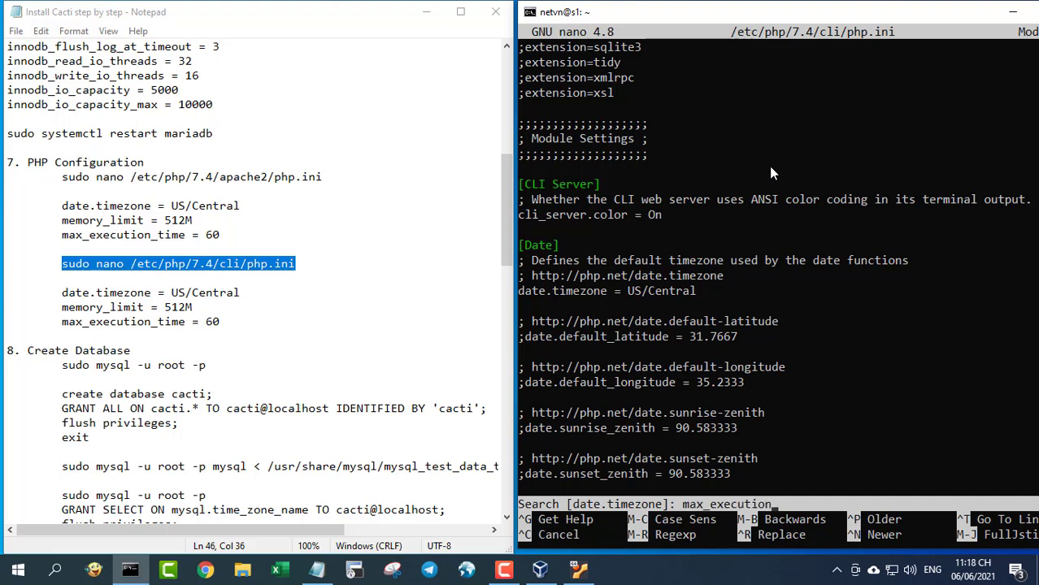
key("BackSpace")
key("BackSpace")
key("BackSpace")
key("BackSpace")
key("BackSpace")
key("BackSpace")
key("BackSpace")
key("BackSpace")
key("BackSpace")
key("BackSpace")
key("BackSpace")
key("BackSpace")
key("BackSpace")
type("memory_limit")
key("Return")
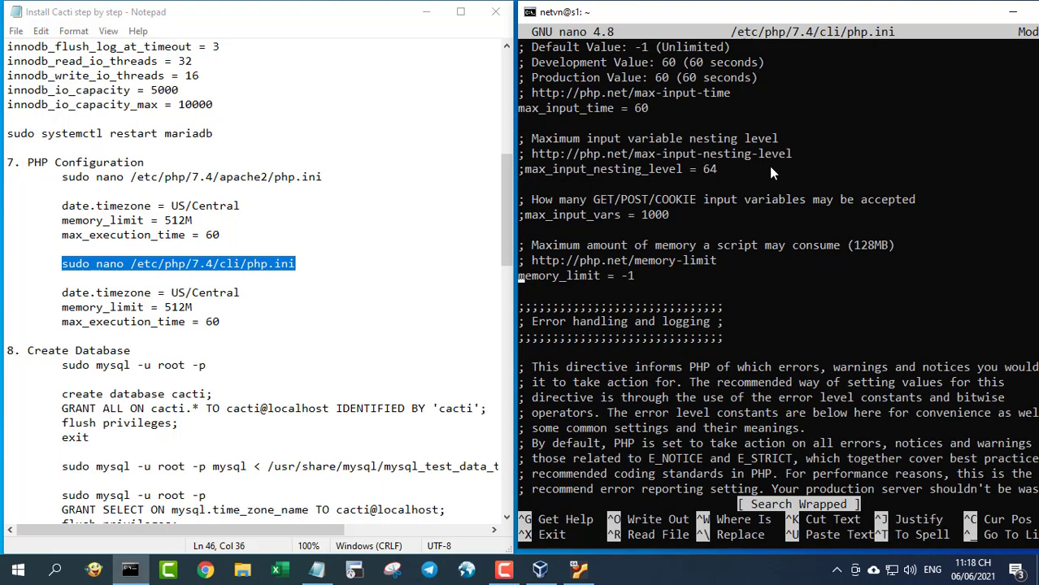
key("Right")
key("Right")
key("Right")
key("Right")
key("Right")
key("Right")
key("Right")
key("BackSpace")
key("BackSpace")
type("51")
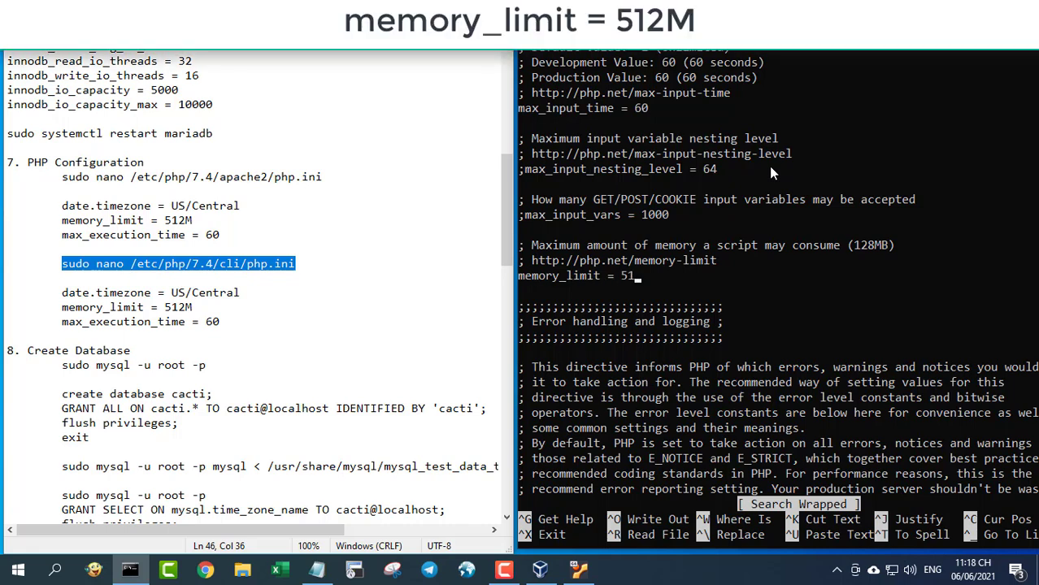
type("2M")
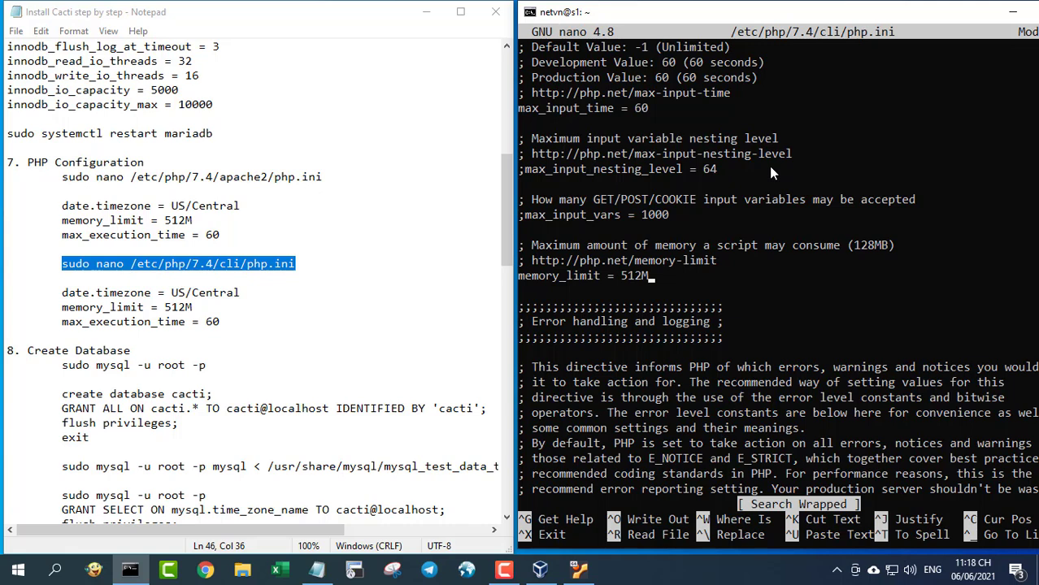
- Change max_execution_time from 30 to 60
key("ctrl+w")
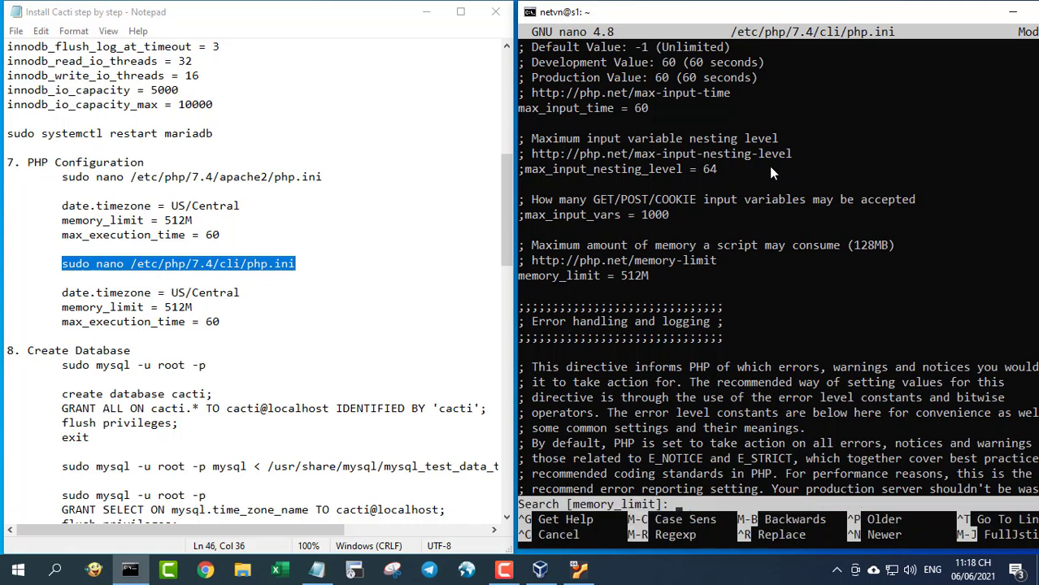
type("max_execution")
key("Return")
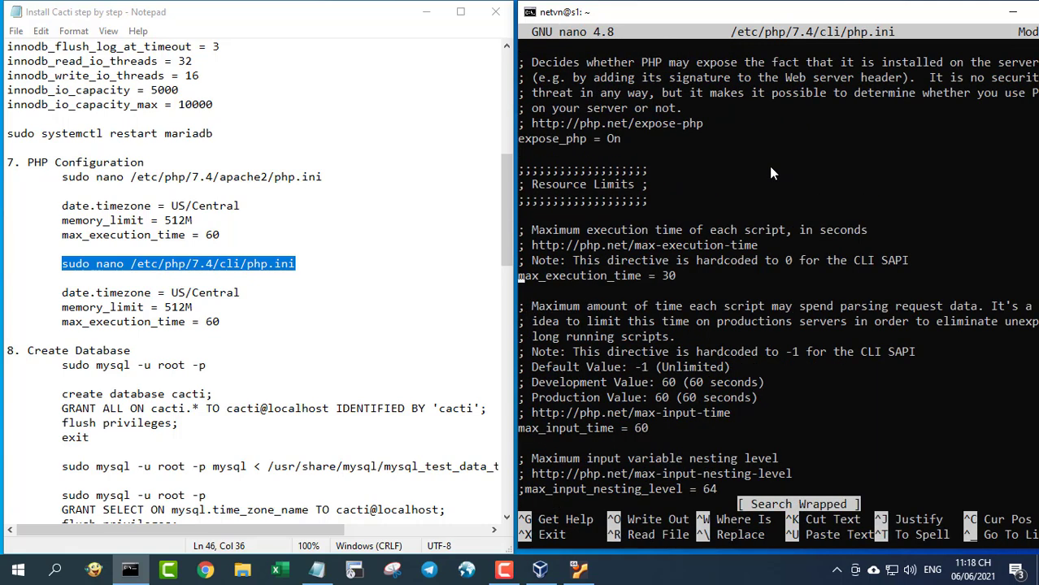
key("Right")
key("Right")
key("Right")
key("Right")
key("Right")
key("Right")
key("Right")
key("Right")
key("Right")
key("Right")
key("Right")
key("Right")
key("Right")
key("Right")
key("Right")
key("Right")
key("Right")
key("Right")
key("Right")
key("Right")
key("Delete")
type("6")
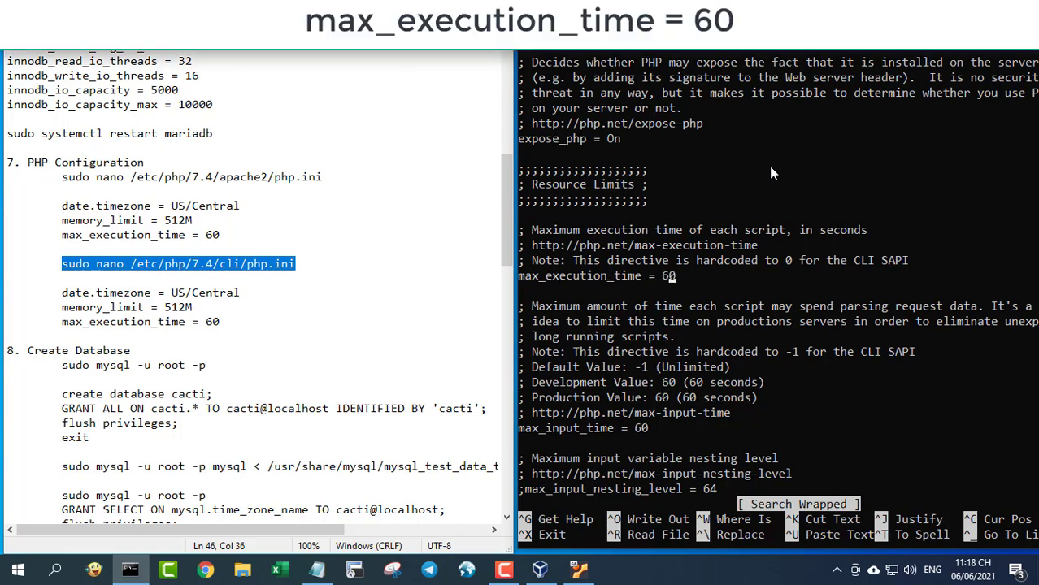
- Save the modified CLI php.ini and exit nano
key("ctrl+x")
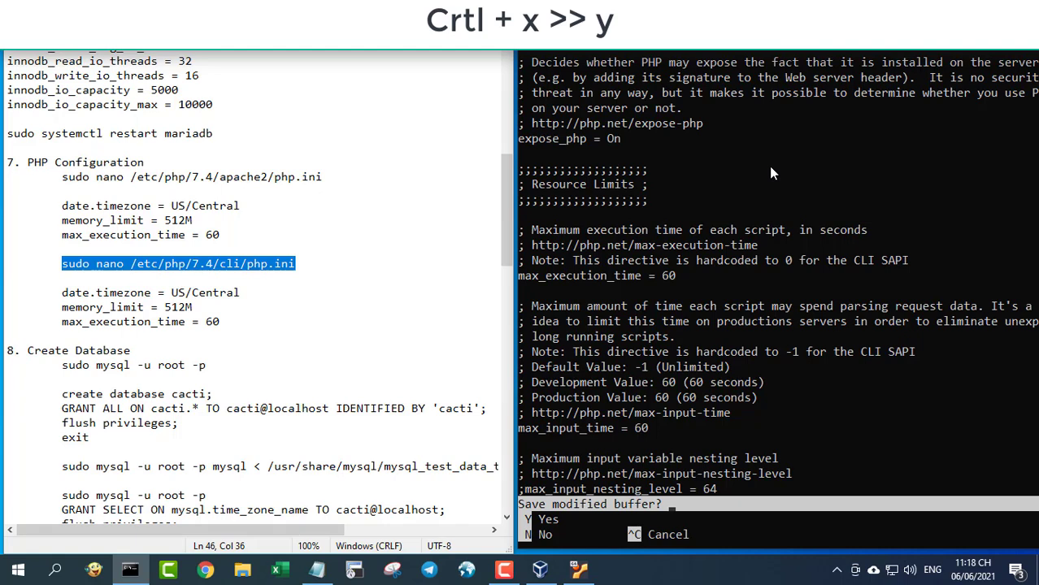
key("y")
key("Return")
- Clear the terminal and log into MariaDB as root with sudo mysql -u root -p
type("c")
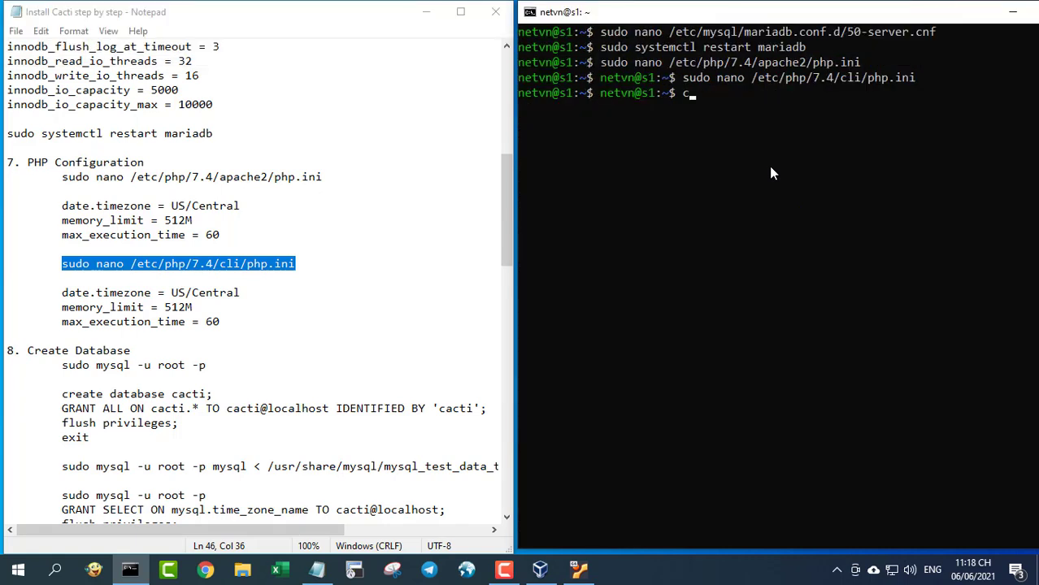
type("lear")
key("Return")
key("Return")
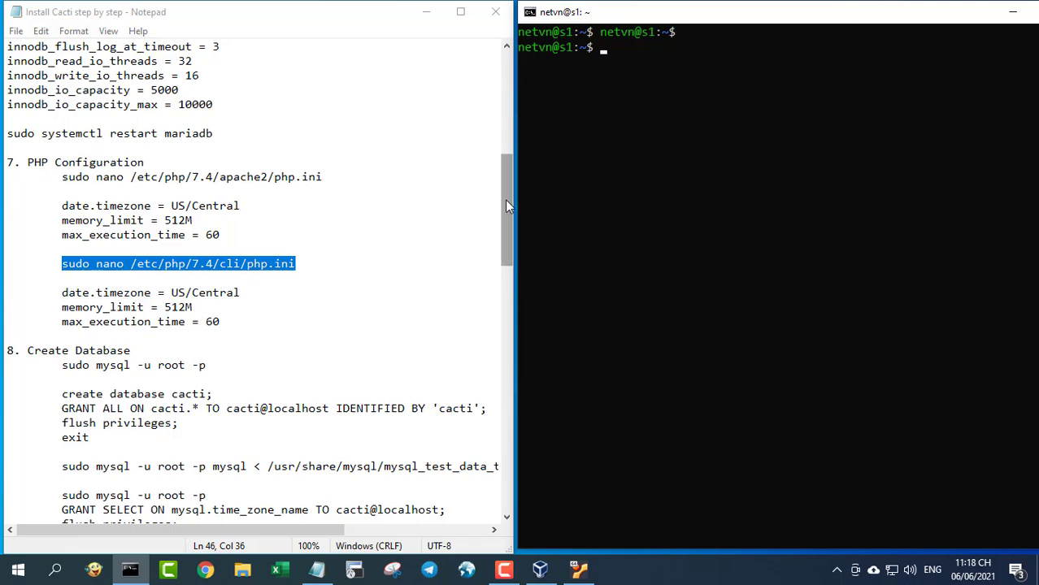
left_click_drag(504, 199, 499, 266)
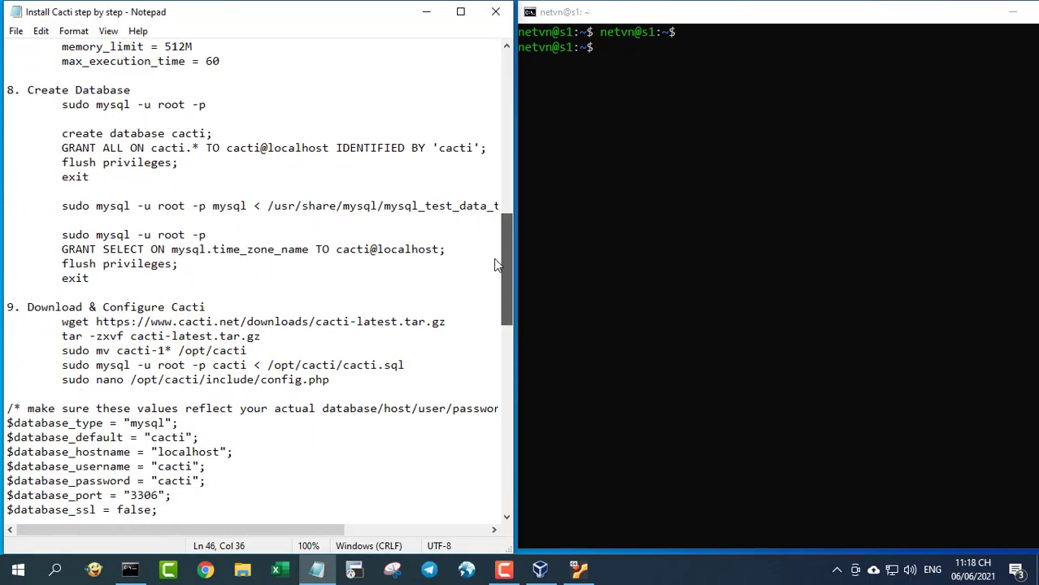
left_click_drag(7, 91, 142, 93)
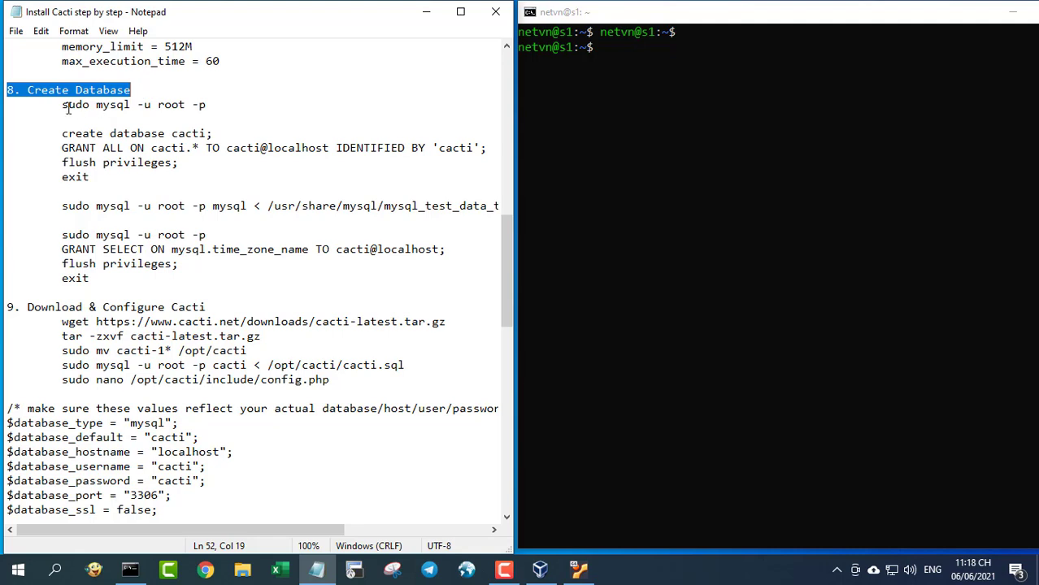
left_click_drag(63, 105, 213, 104)
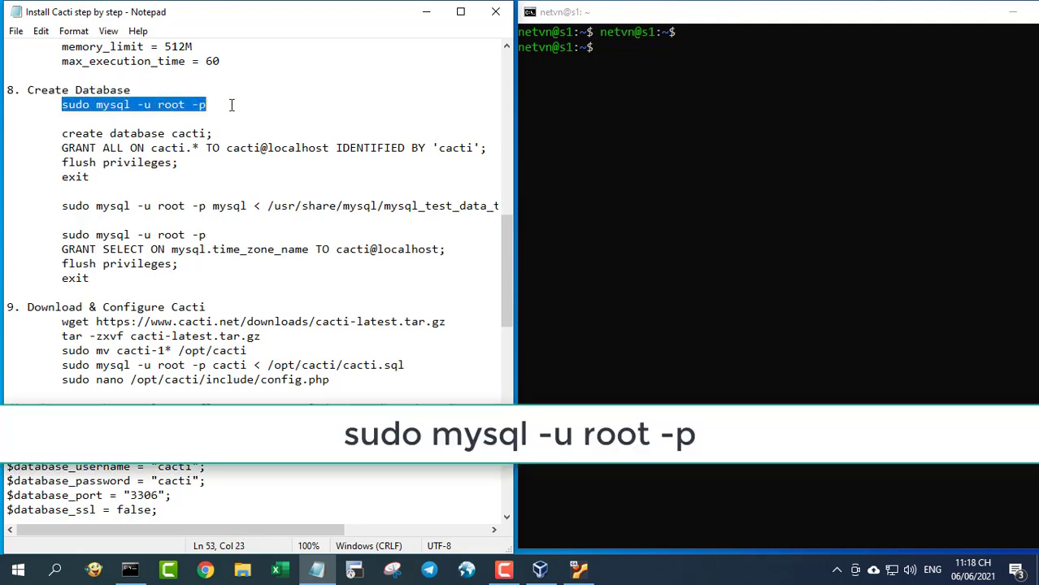
left_click(591, 112)
right_click(681, 151)
key("Return")
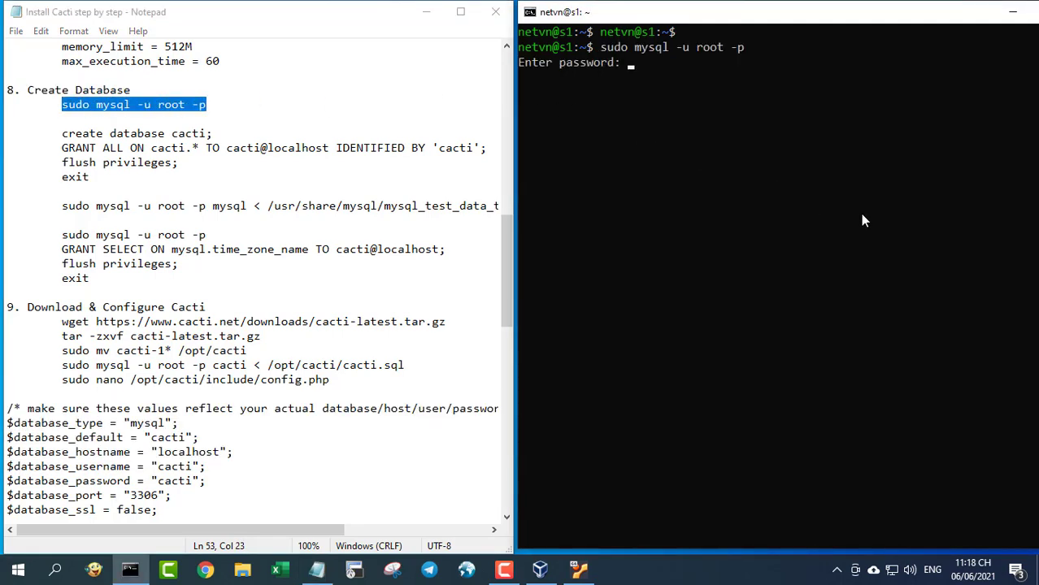
key("Return")
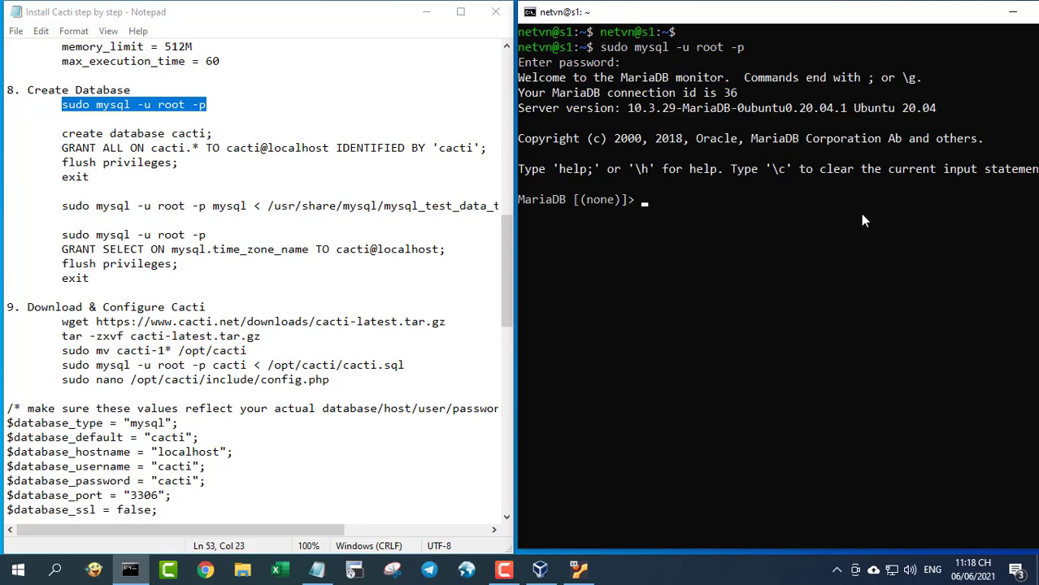
- Create the cacti database and grant the cacti user all privileges on it
left_click_drag(63, 134, 252, 132)
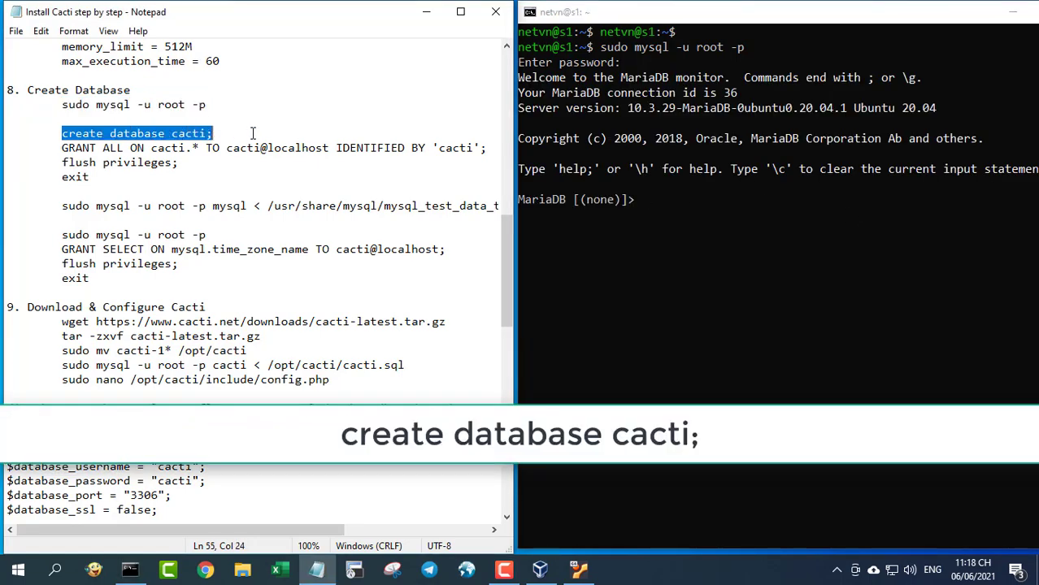
left_click(664, 217)
right_click(721, 232)
key("Return")
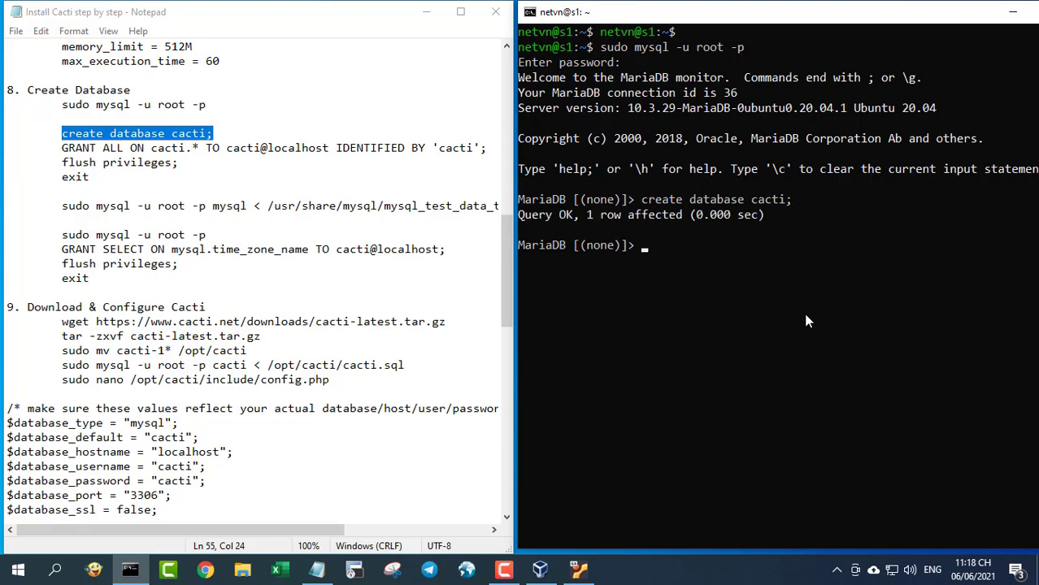
left_click_drag(62, 149, 487, 149)
left_click(611, 279)
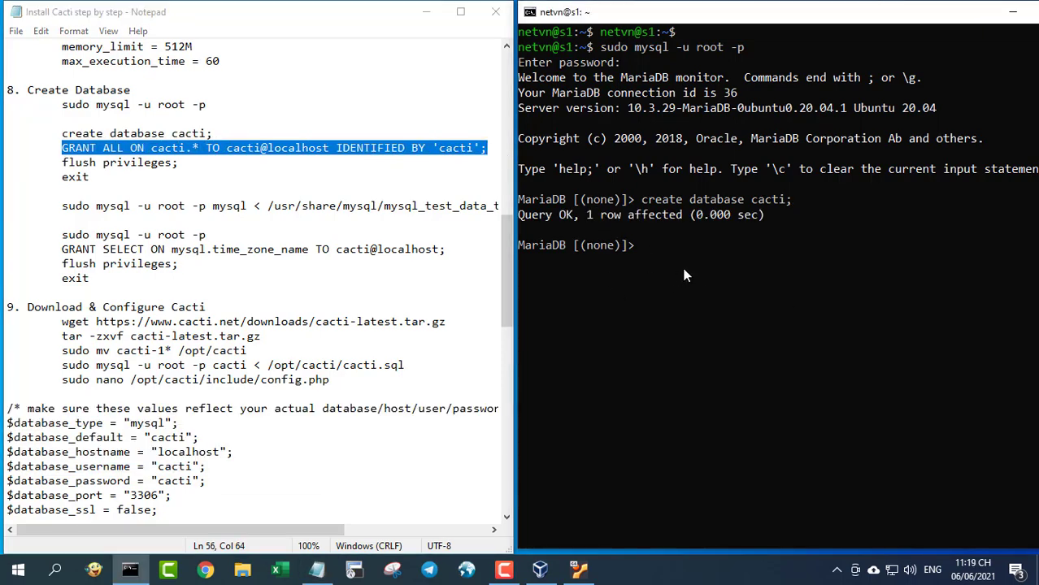
right_click(686, 271)
key("Return")
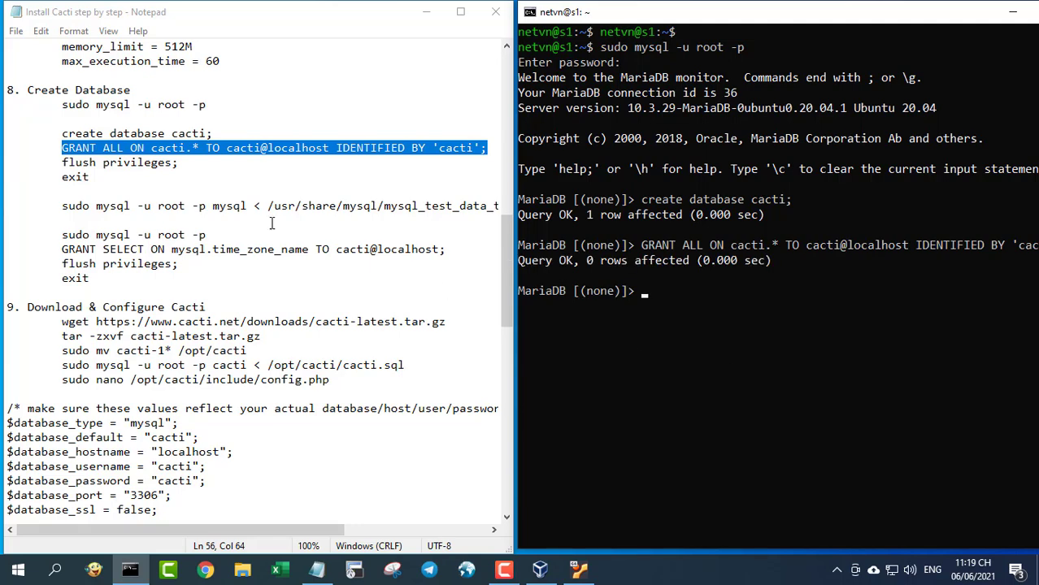
- Flush privileges, exit MariaDB and clear the terminal
left_click_drag(63, 162, 183, 163)
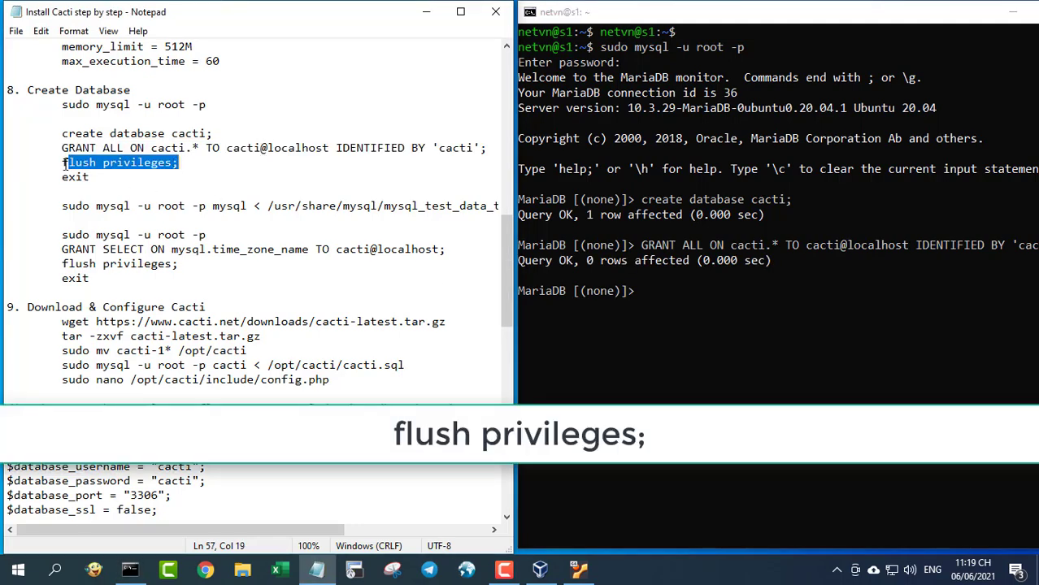
left_click_drag(64, 163, 196, 165)
left_click(742, 270)
right_click(746, 270)
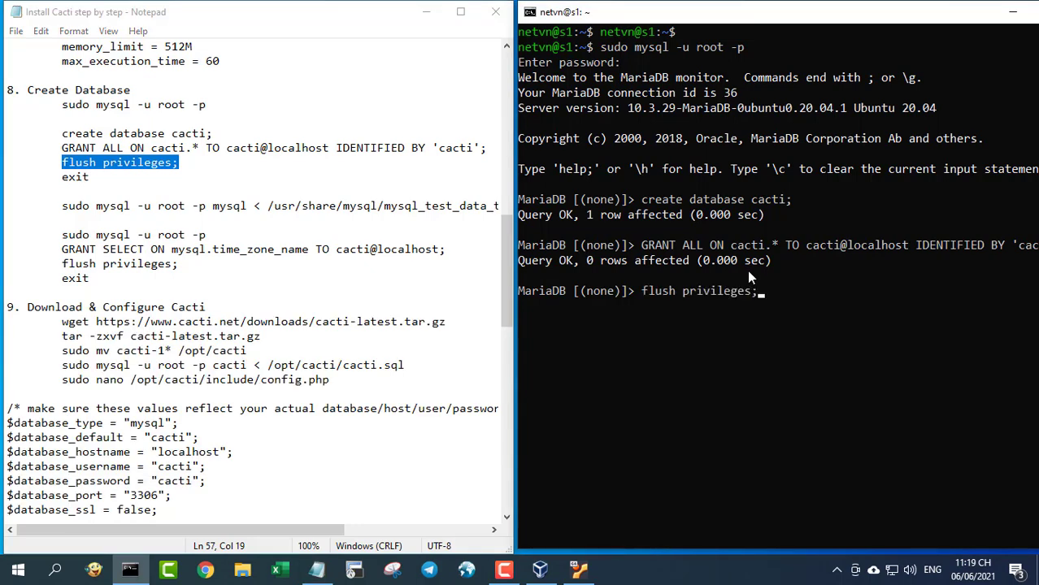
key("Return")
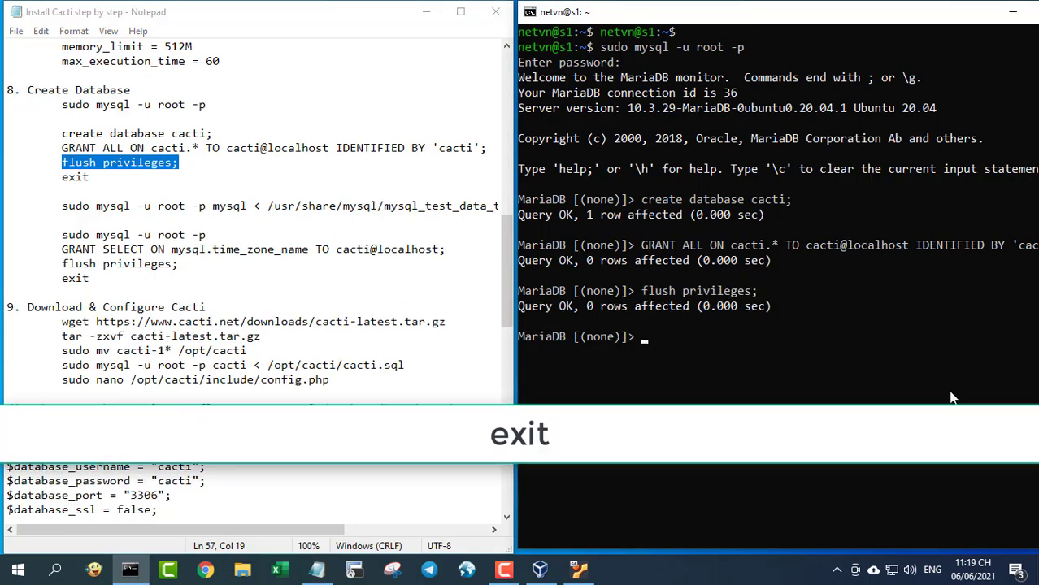
type("exit")
key("Return")
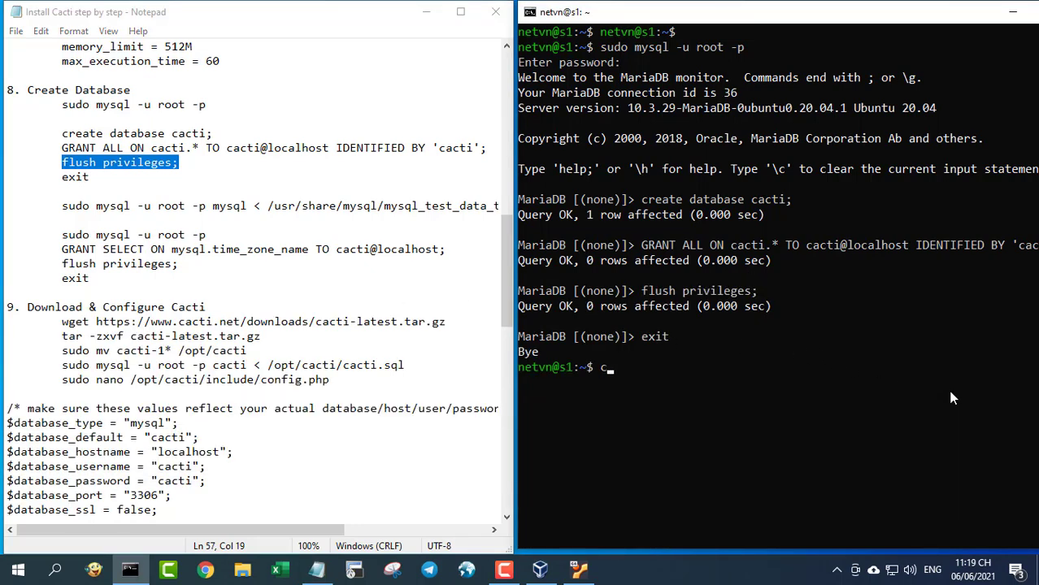
type("clear")
key("Return")
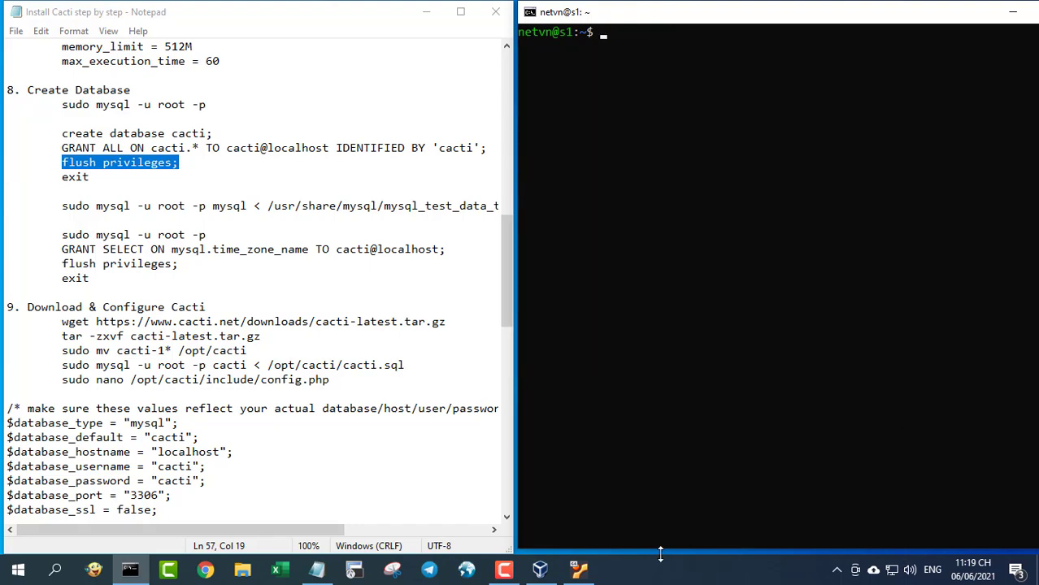
- Select the full mysql_test_data_timezone.sql import command in the notes
left_click(494, 530)
left_click(494, 530)
left_click(493, 530)
left_click(493, 529)
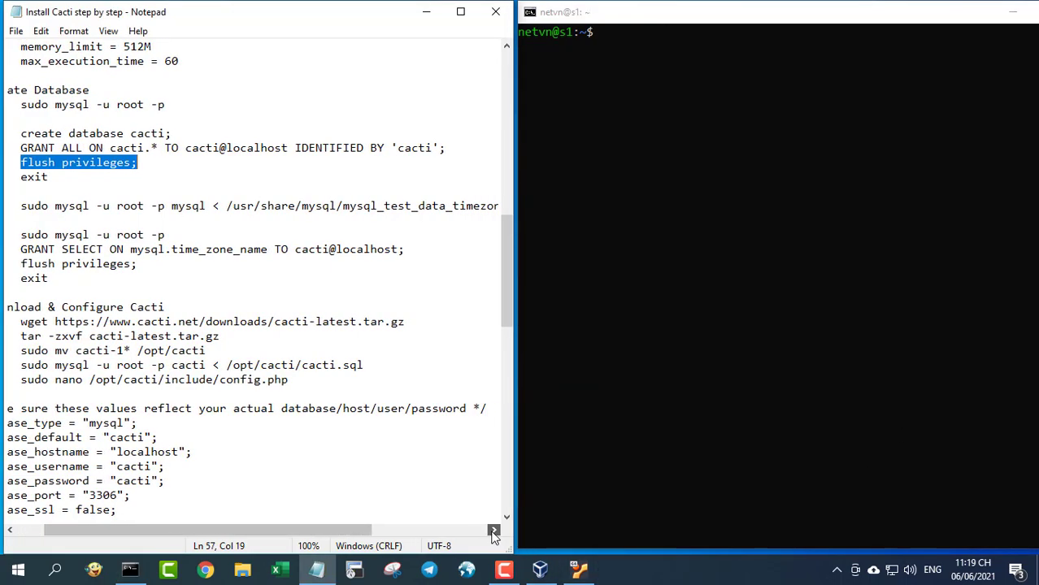
left_click(493, 530)
left_click(493, 530)
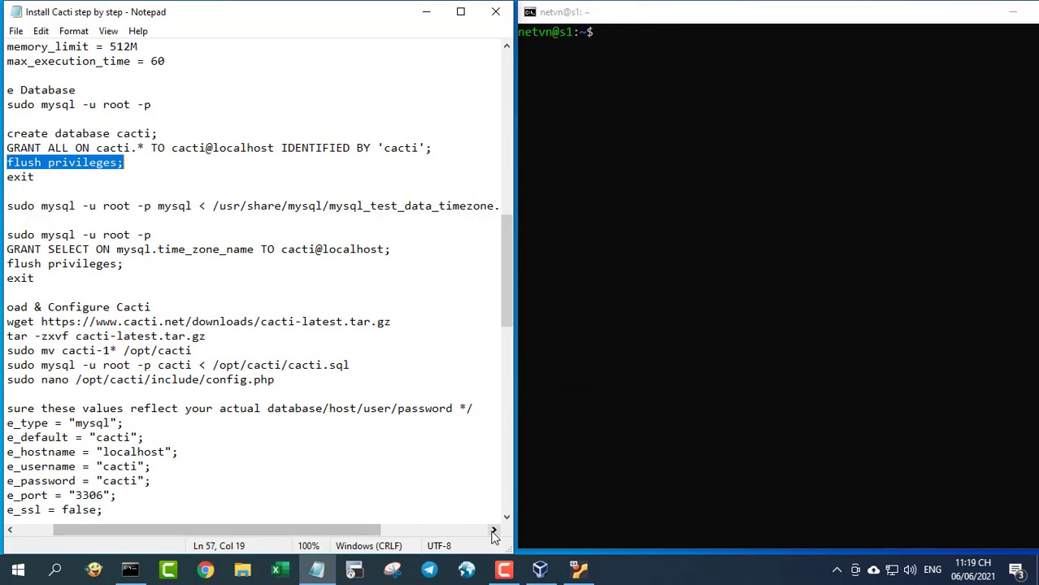
left_click(8, 206)
key("shift+Right")
key("shift+Right")
key("shift+Right")
key("shift+Right")
key("shift+Right")
key("shift+Right")
key("shift+Right")
key("shift+Right")
key("shift+Right")
key("shift+Right")
key("shift+Right")
key("shift+Right")
key("shift+Right")
key("shift+Right")
key("shift+Right")
key("shift+Right")
key("shift+Right")
key("shift+Right")
key("shift+Right")
key("shift+Right")
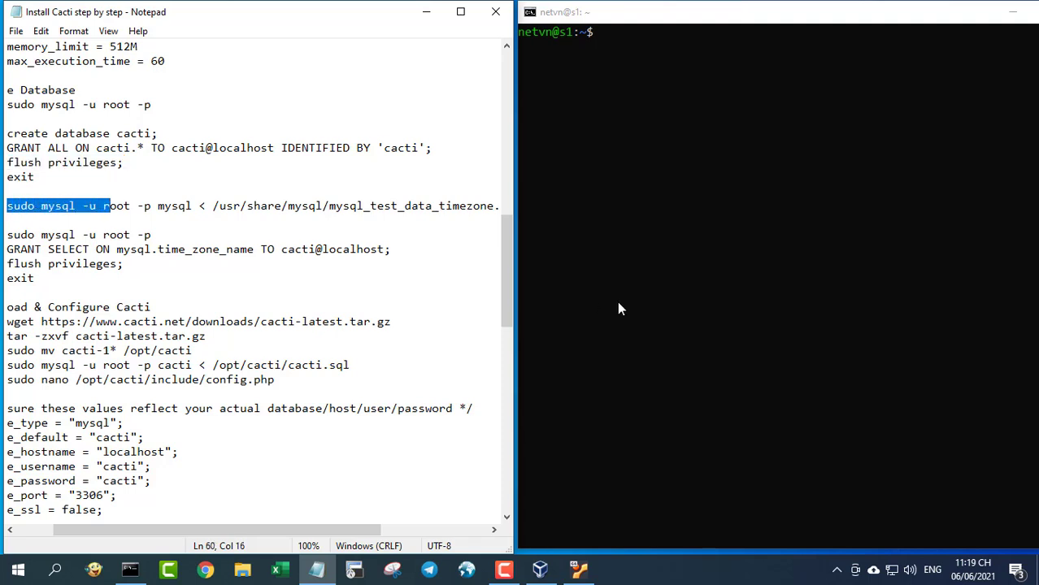
key("shift+Right")
key("shift+Right")
key("shift+Right")
key("shift+Right")
key("shift+Right")
key("shift+Right")
key("shift+Right")
key("shift+Right")
key("shift+Right")
key("shift+Right")
key("shift+Right")
key("shift+Right")
key("shift+Right")
key("shift+Right")
key("shift+Right")
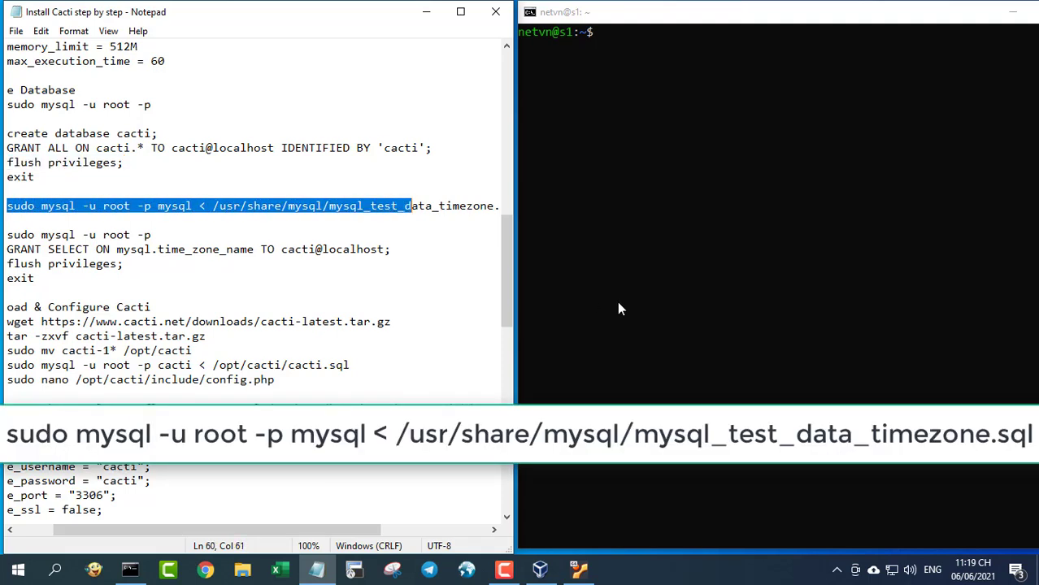
key("shift+Right")
key("shift+Right")
key("shift+Right")
key("shift+Right")
key("shift+Right")
key("shift+Right")
key("shift+Right")
key("shift+Right")
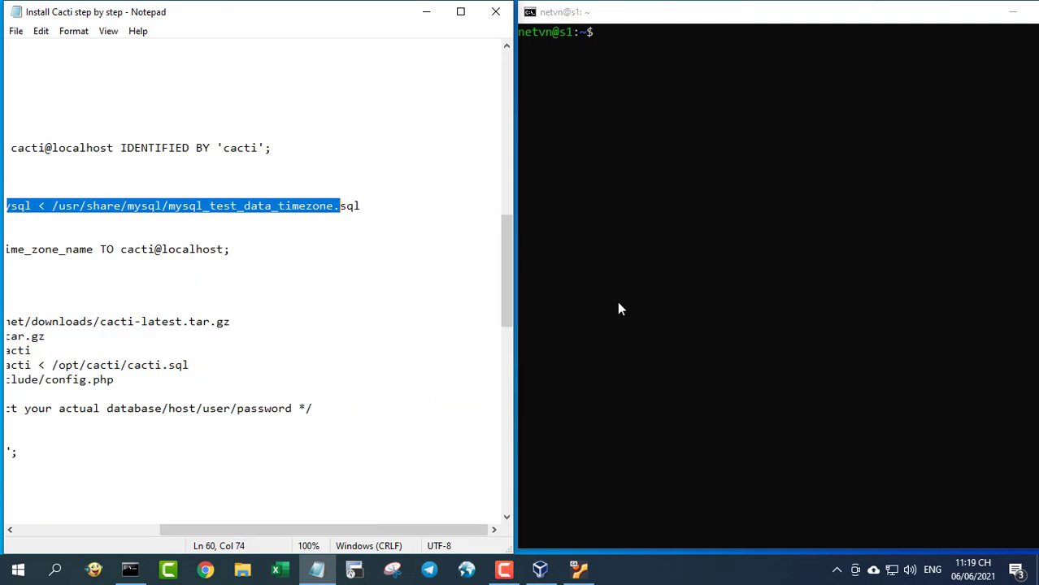
- Run the timezone import into the mysql database, entering the root password
left_click(673, 159)
right_click(672, 148)
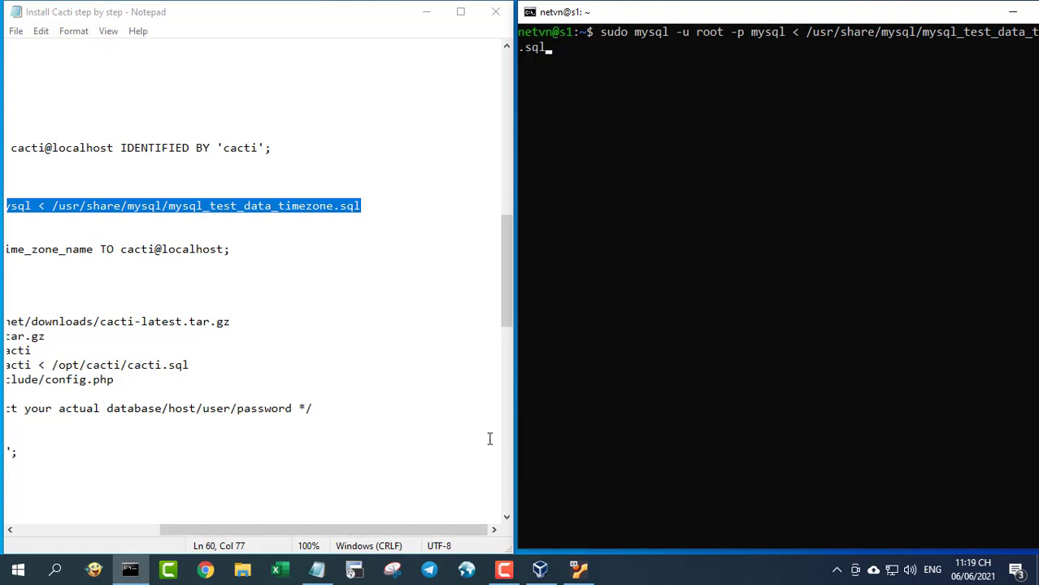
key("Return")
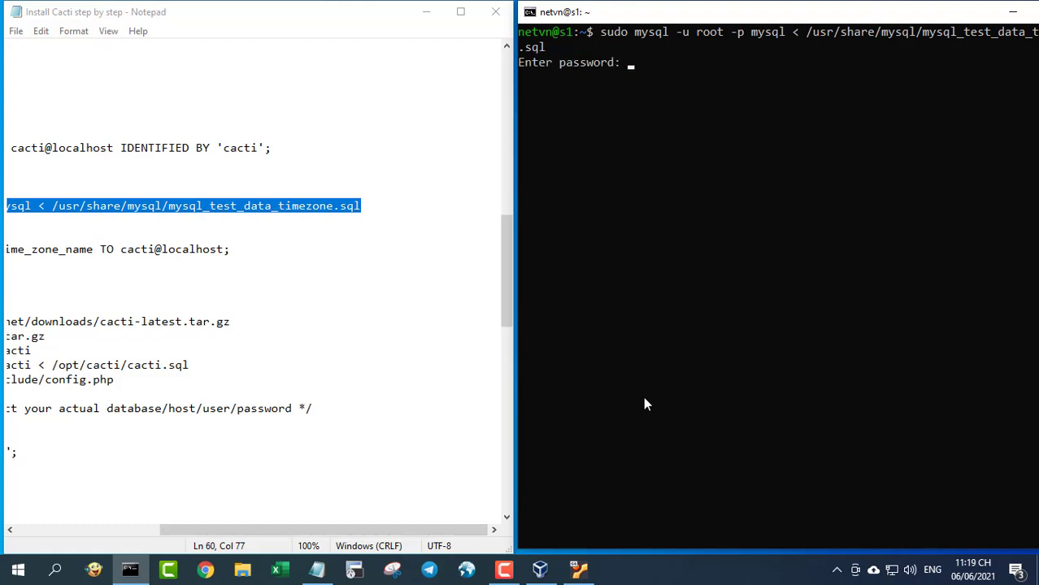
key("Return")
left_click(62, 533)
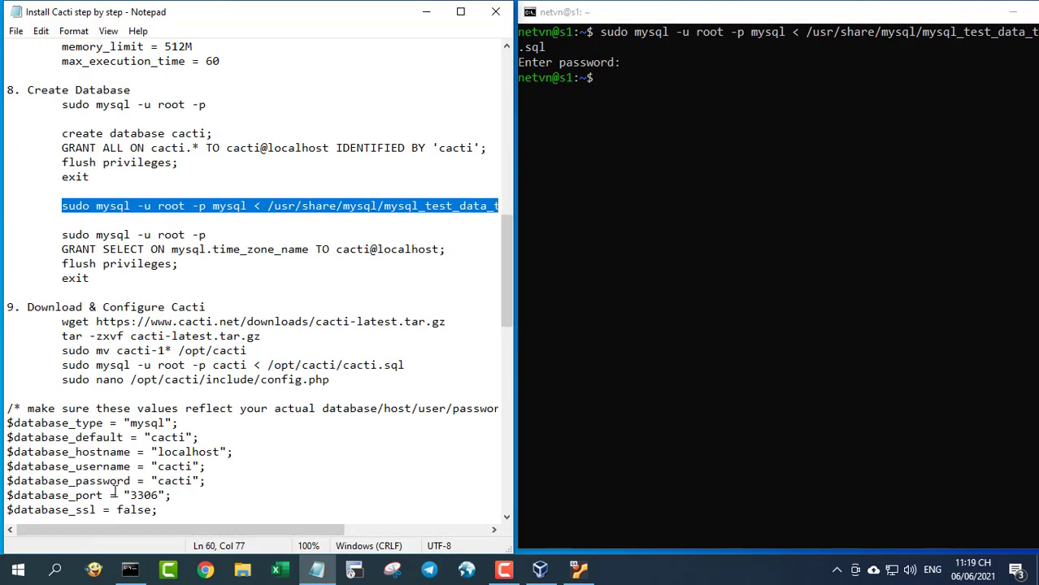
- Log into MariaDB as root with sudo mysql -u root -p
left_click_drag(62, 235, 213, 234)
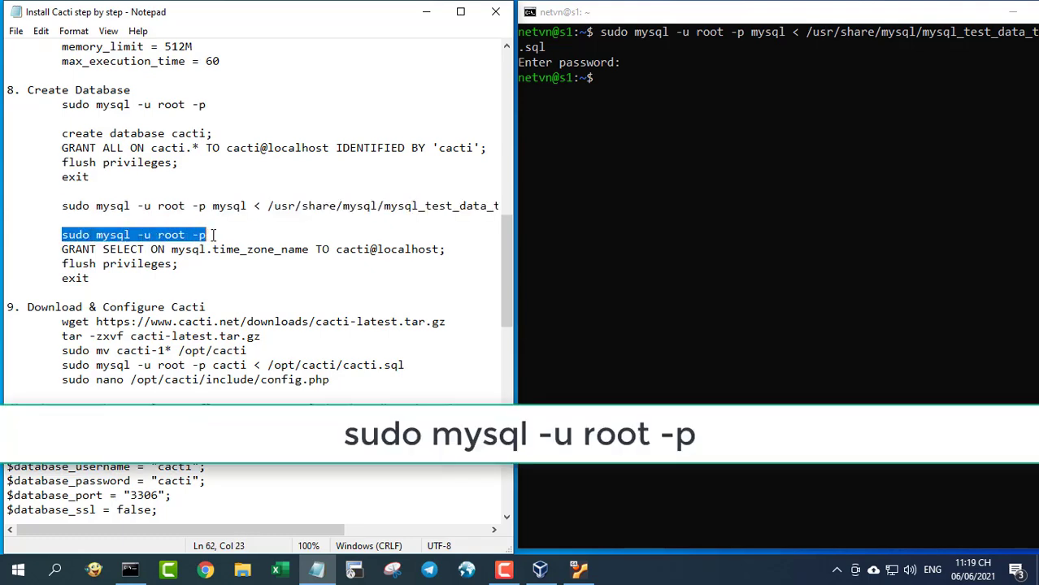
key("ctrl+c")
right_click(656, 220)
key("Return")
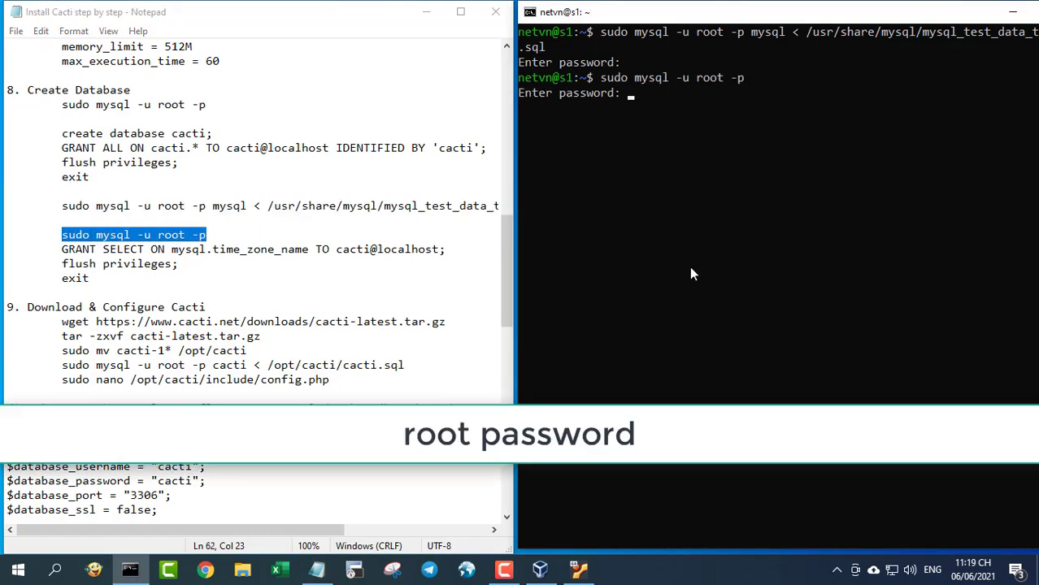
key("Return")
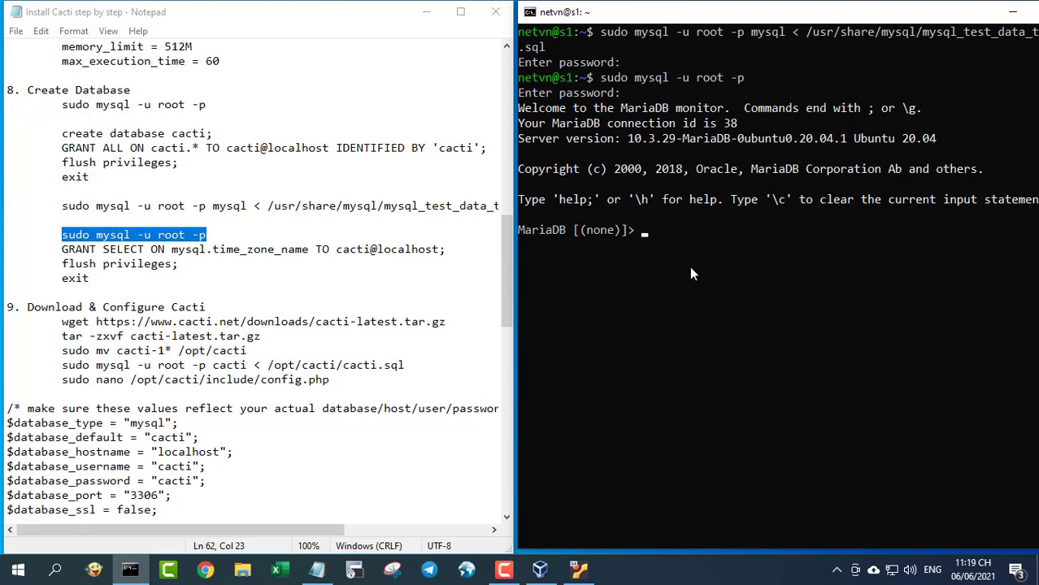
- Grant cacti@localhost SELECT on mysql.time_zone_name
left_click_drag(61, 249, 449, 250)
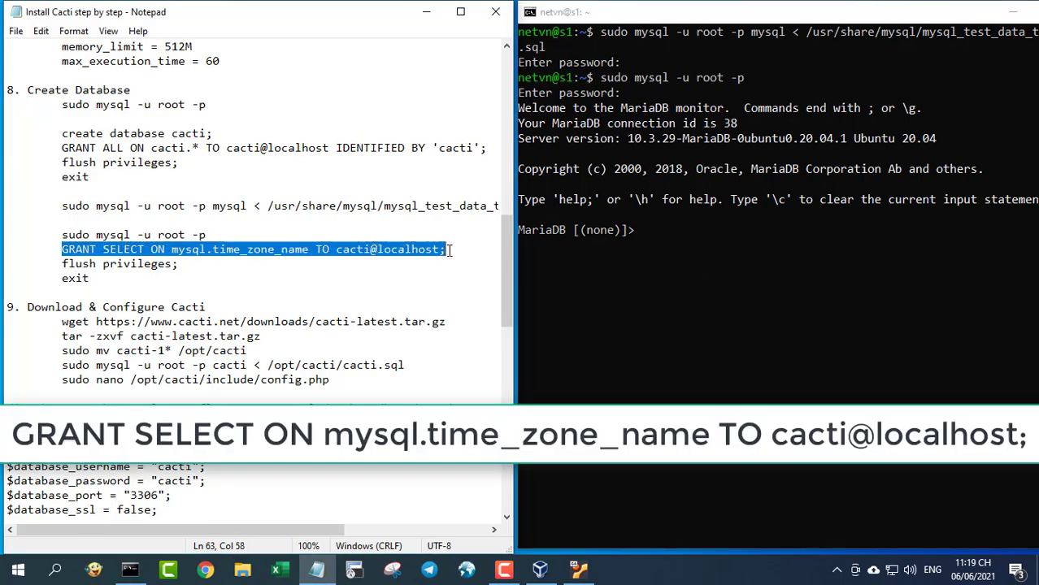
key("ctrl+c")
right_click(793, 305)
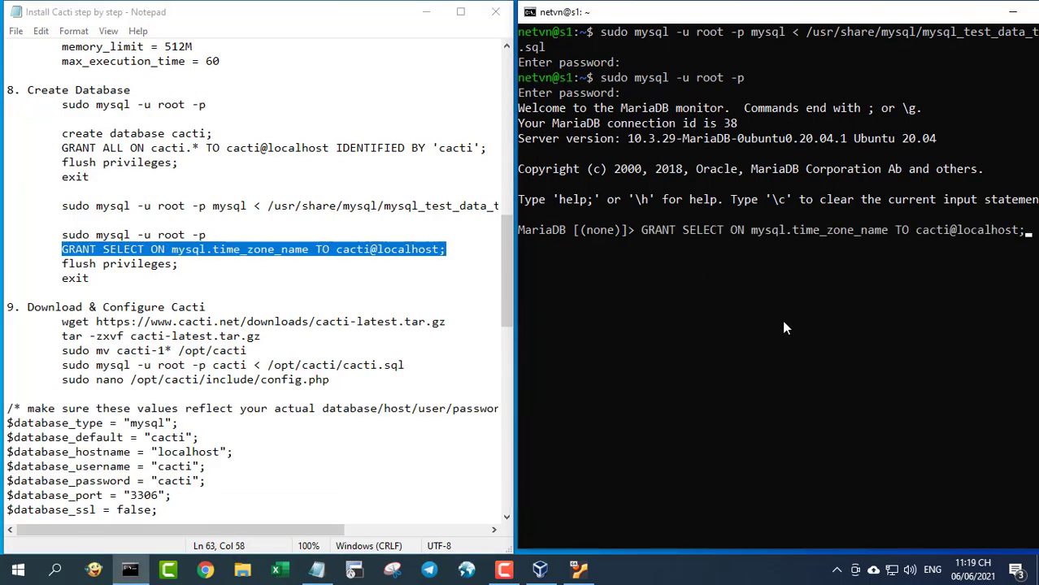
key("Return")
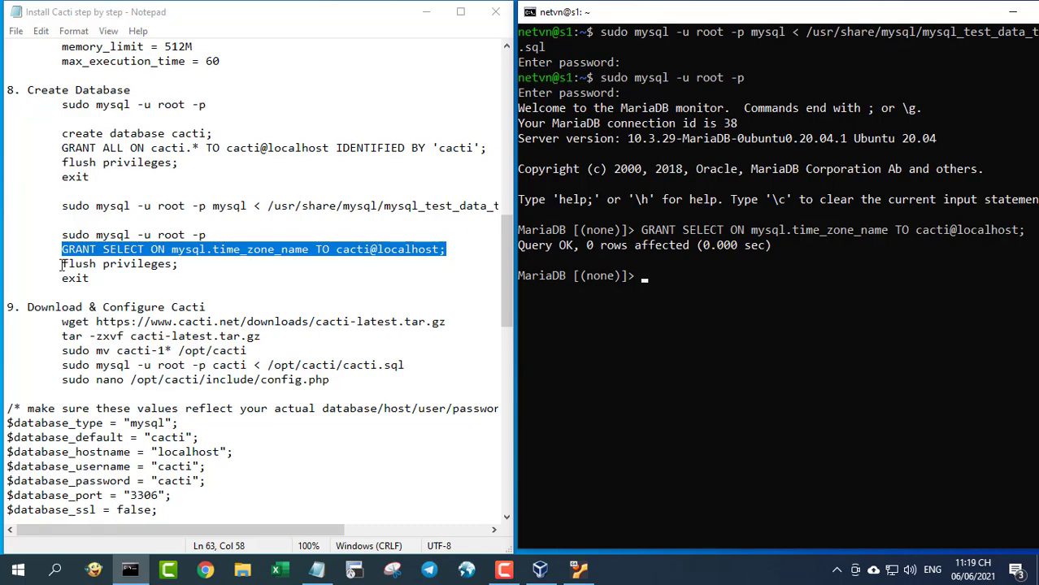
- Flush privileges, exit MariaDB and clear the terminal
left_click_drag(61, 264, 186, 265)
key("ctrl+c")
left_click(807, 318)
right_click(808, 321)
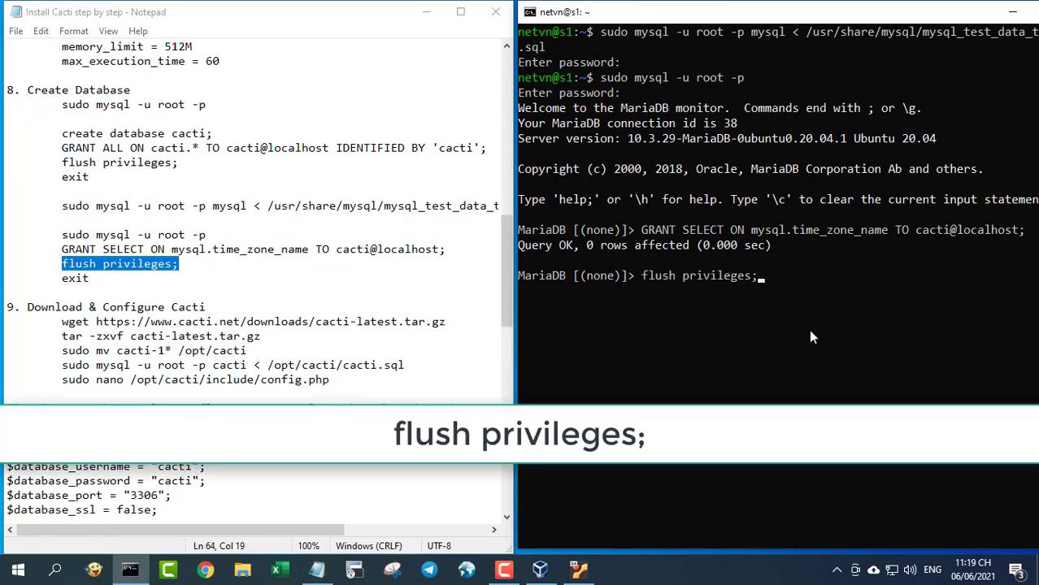
key("Return")
type("exit")
key("Return")
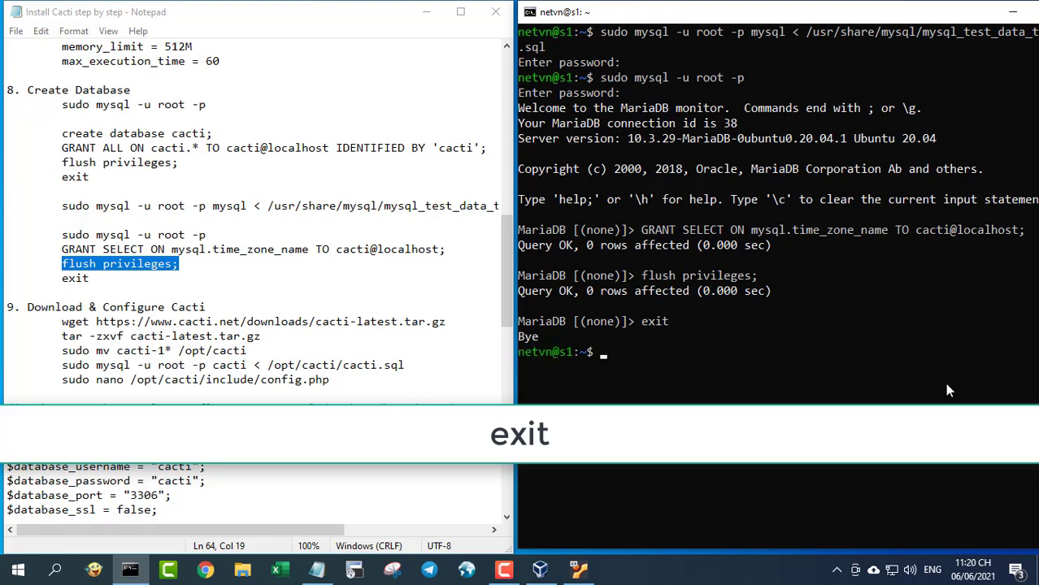
type("clear")
key("Return")
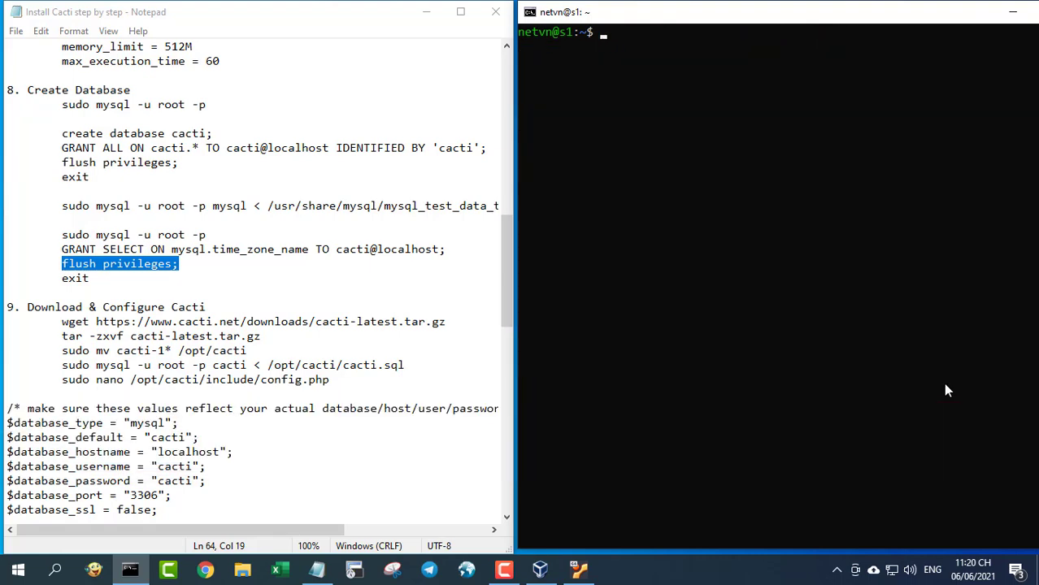
- Download the latest Cacti archive with the wget command
left_click_drag(8, 307, 231, 307)
scroll(509, 517, "down", 3)
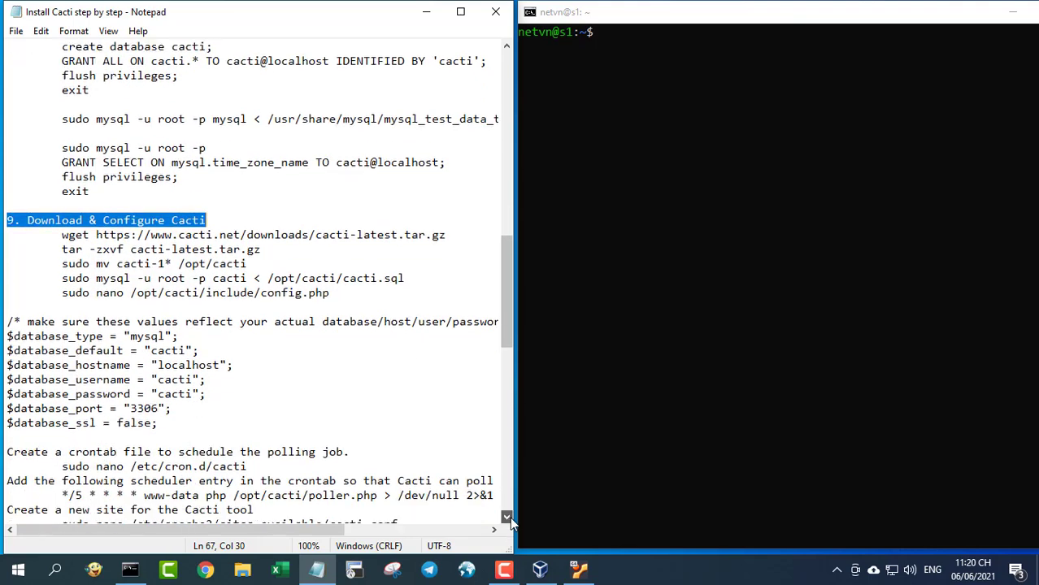
scroll(509, 517, "down", 3)
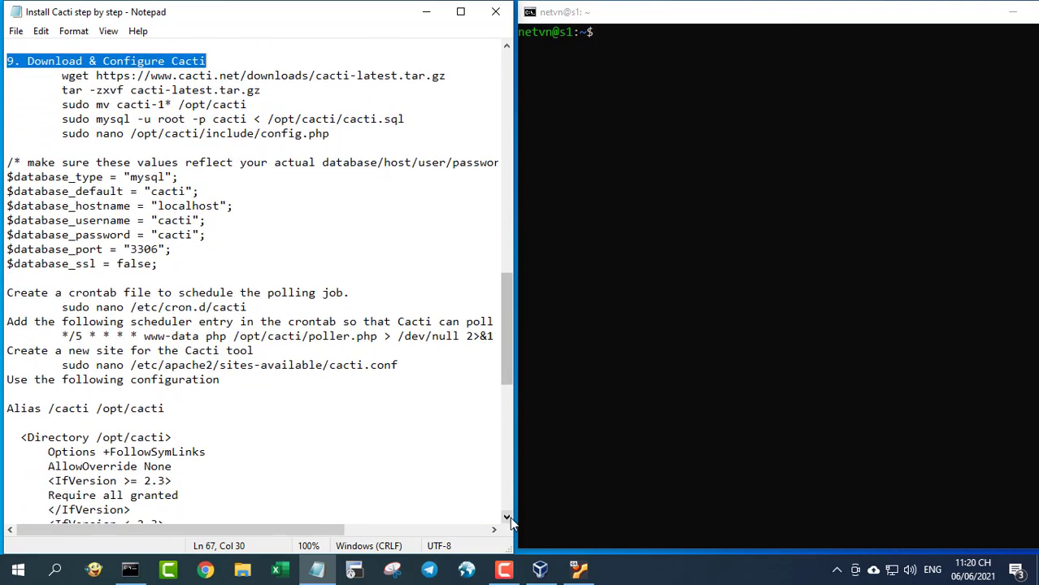
left_click_drag(63, 76, 448, 77)
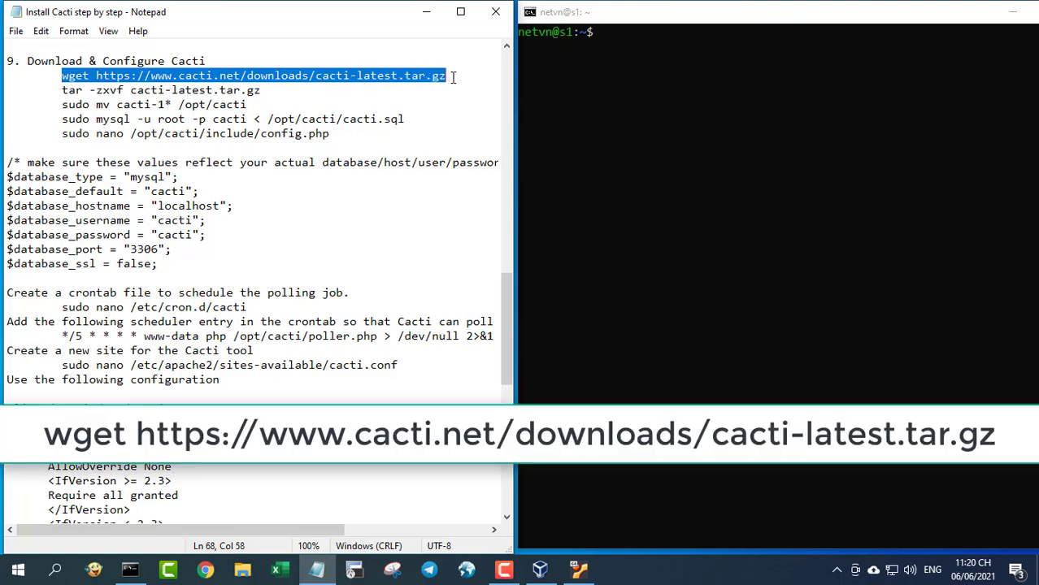
right_click(437, 77)
left_click(481, 126)
right_click(616, 127)
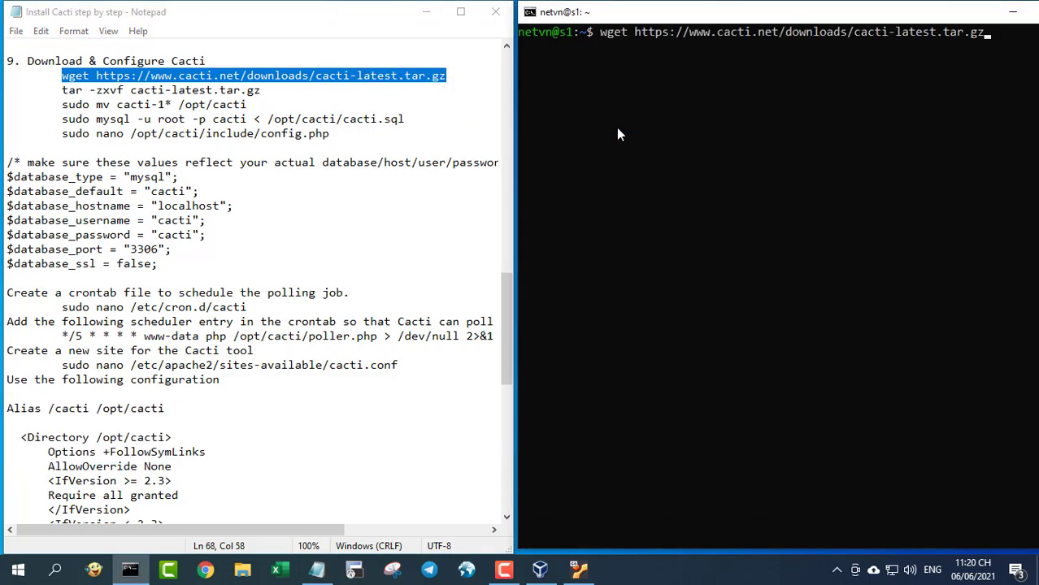
key("Return")
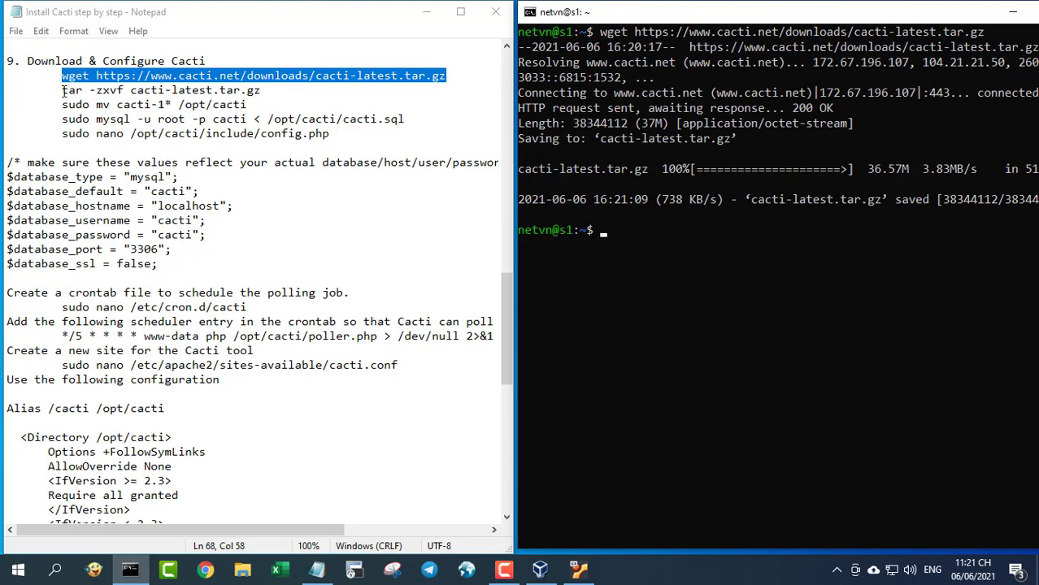
- Extract the Cacti archive with tar -zxvf and clear the screen
left_click_drag(63, 90, 269, 90)
left_click(674, 240)
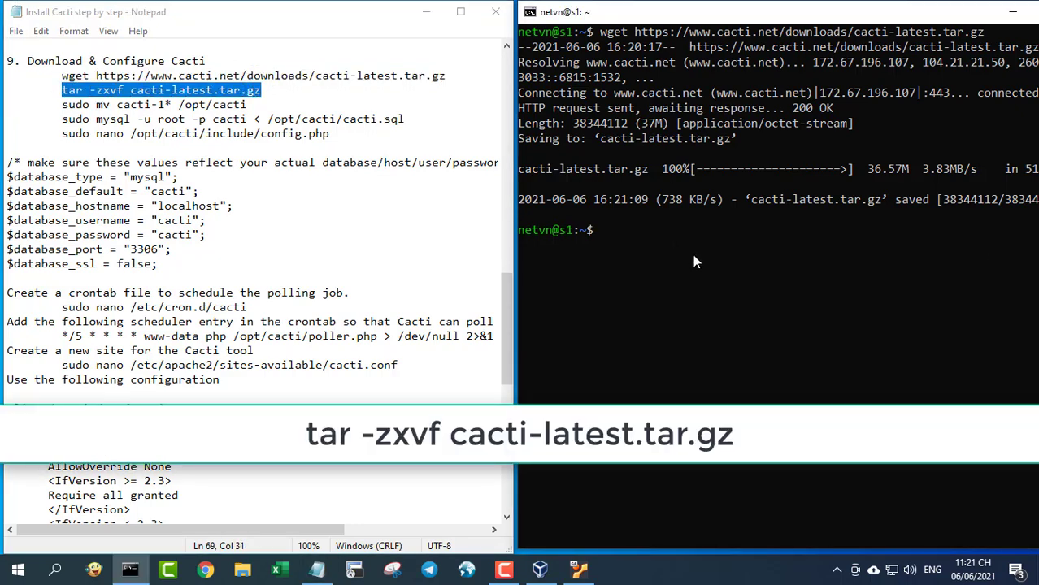
right_click(692, 254)
key("Return")
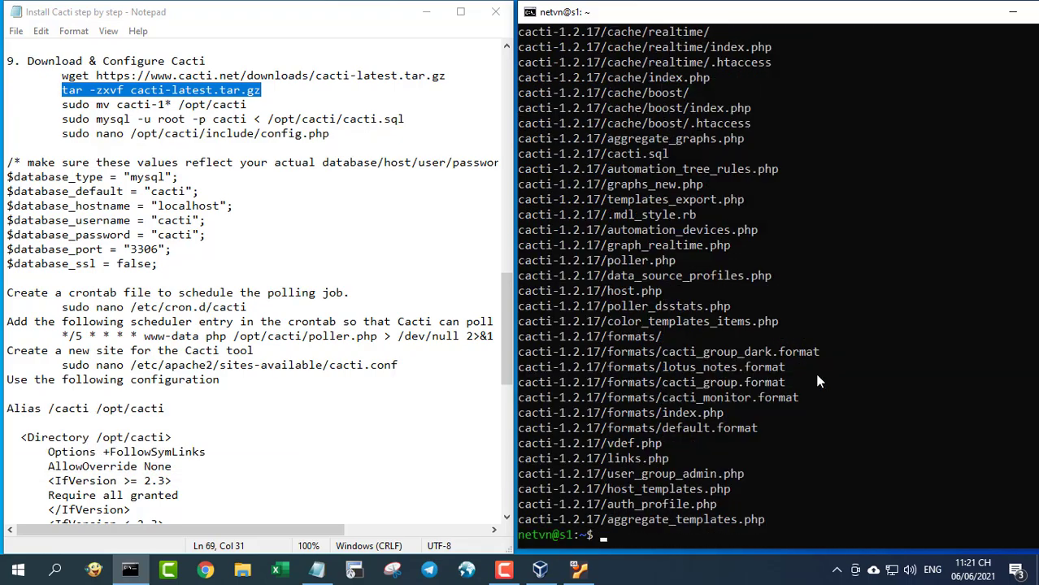
type("clear")
key("Return")
- Move the extracted Cacti folder to /opt/cacti
left_click_drag(64, 104, 247, 104)
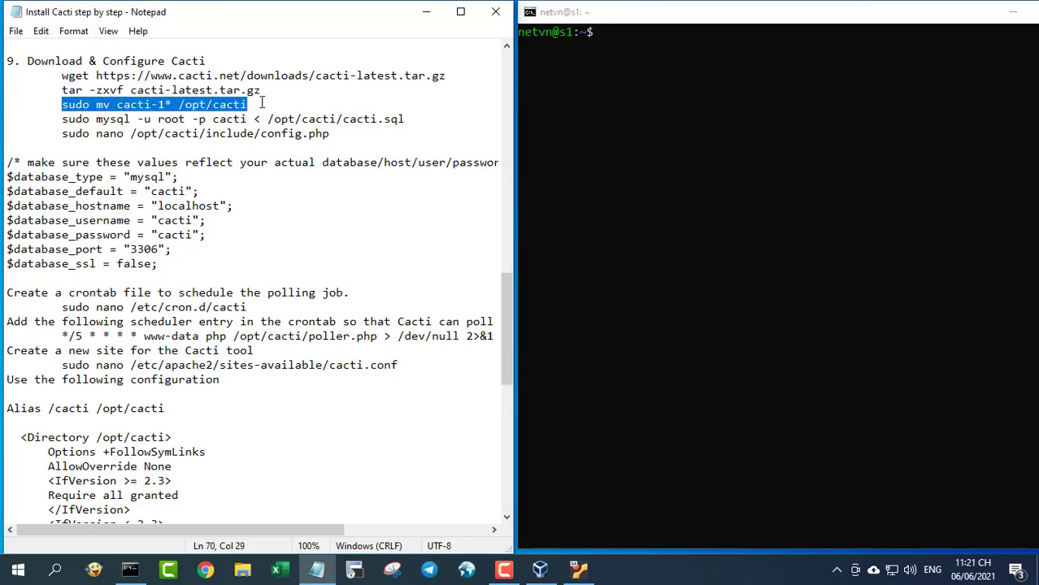
key("ctrl+c")
right_click(651, 99)
key("Return")
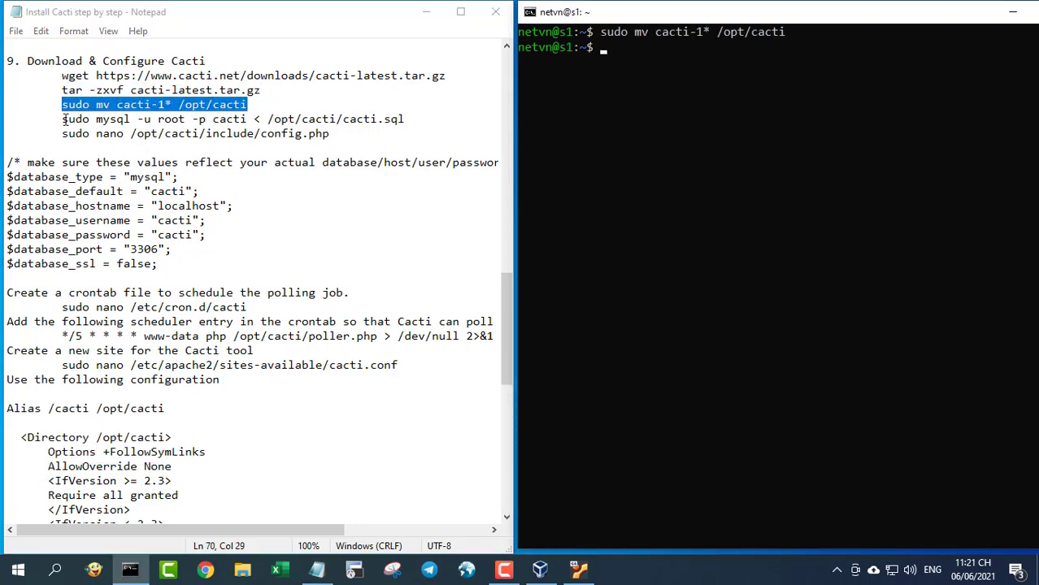
- Import cacti.sql into the cacti database, entering the root password
left_click_drag(64, 119, 417, 120)
key("ctrl+c")
right_click(675, 135)
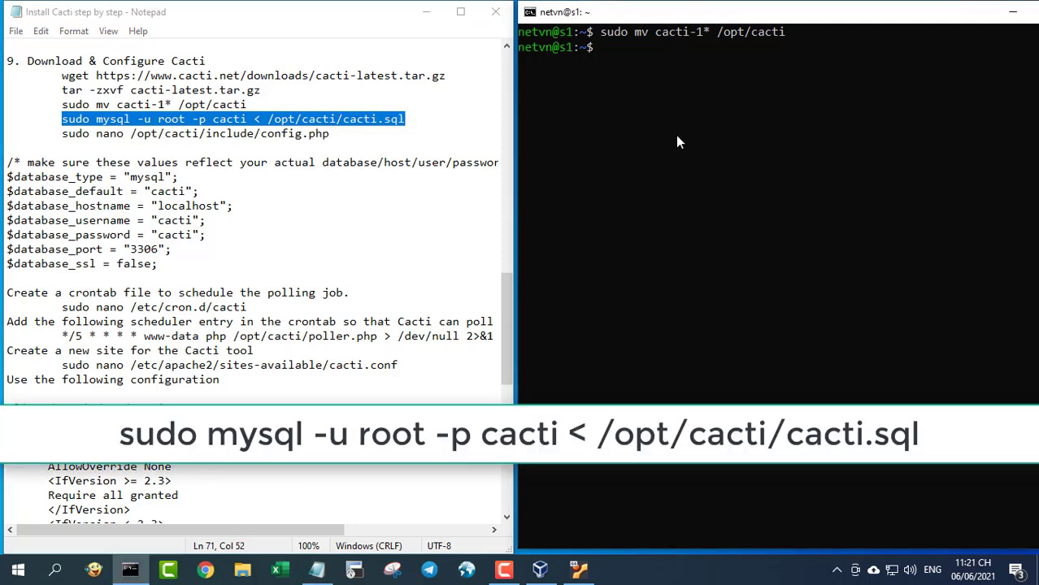
key("Return")
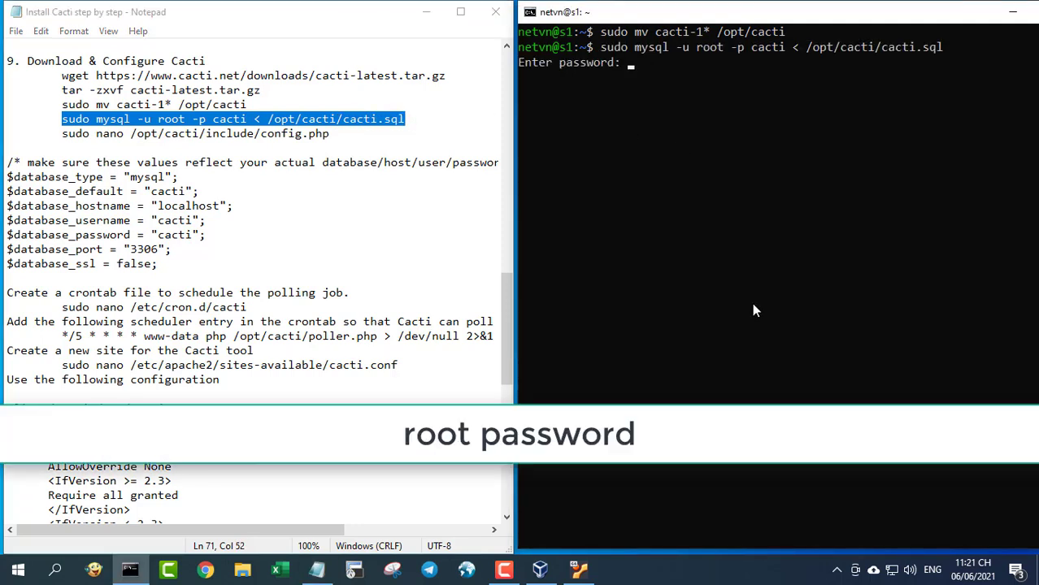
key("Return")
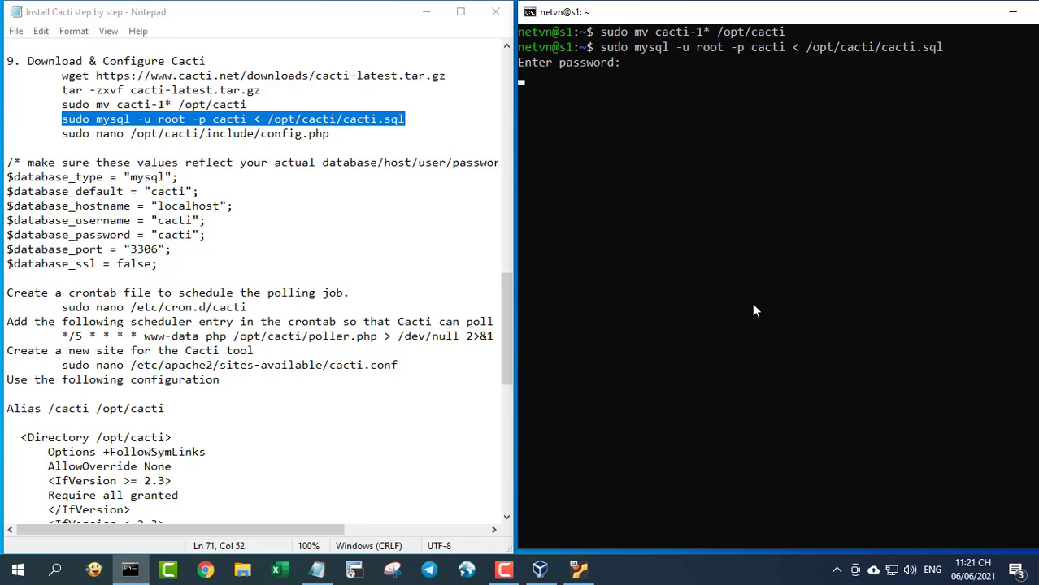
left_click_drag(64, 135, 329, 135)
- Open /opt/cacti/include/config.php in nano and locate the database credentials
right_click(689, 215)
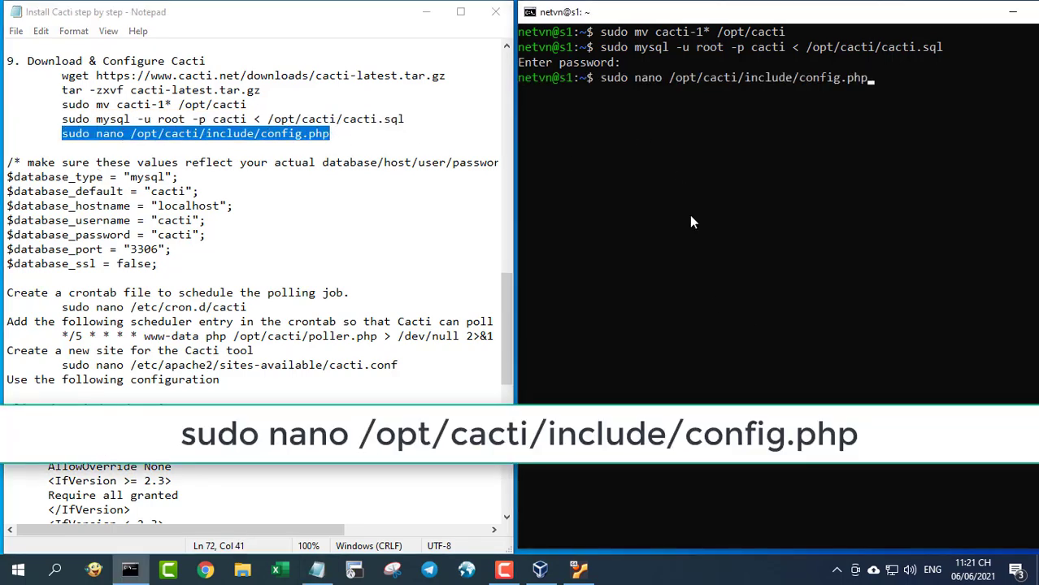
key("Return")
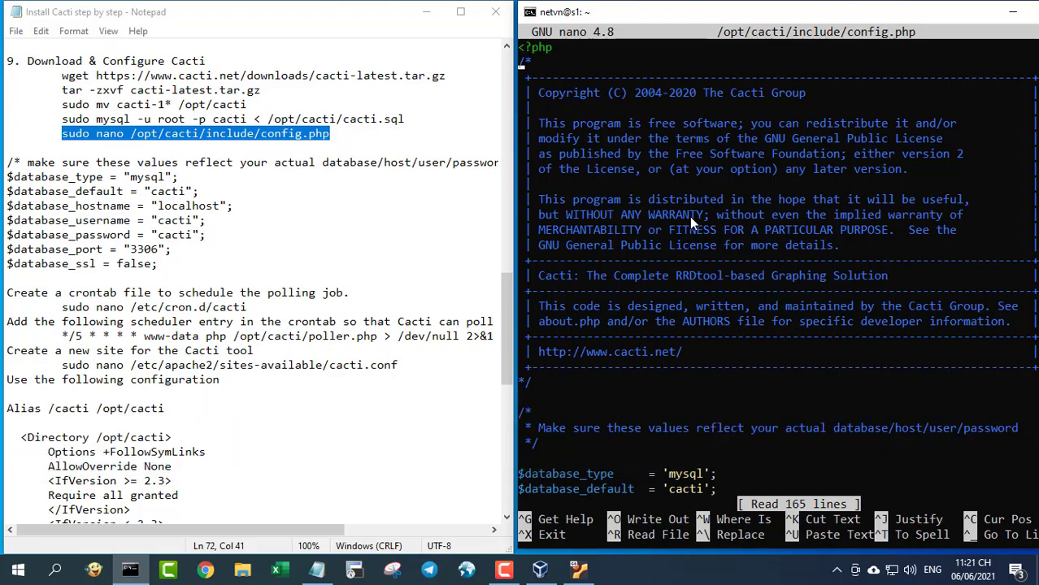
scroll(689, 216, "down", 5)
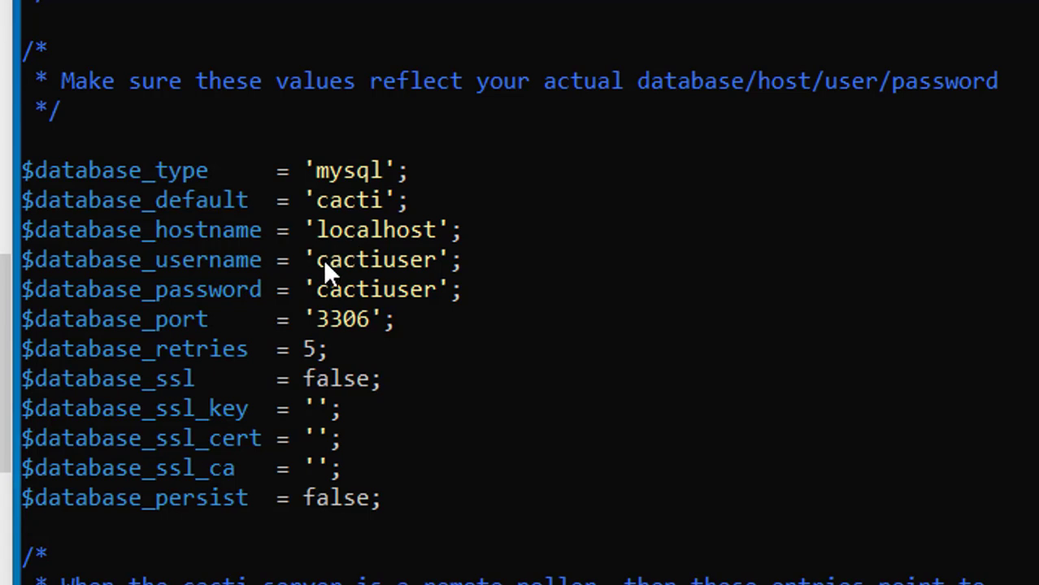
left_click_drag(323, 259, 419, 259)
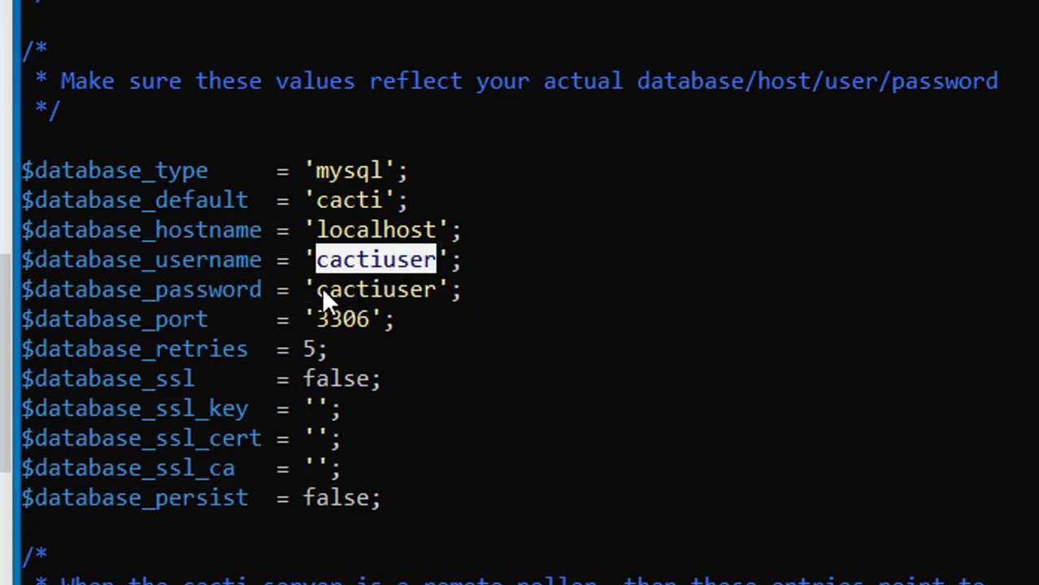
left_click_drag(319, 289, 433, 292)
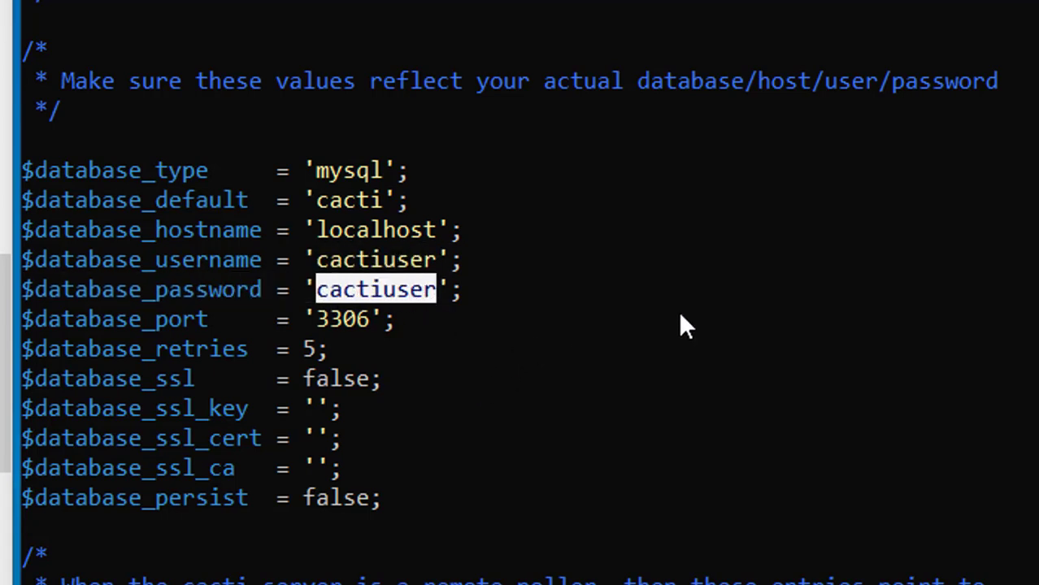
- Set $database_username to cacti and update the $database_password value
key("Up")
key("Up")
key("Up")
key("Up")
key("Up")
key("Up")
key("Up")
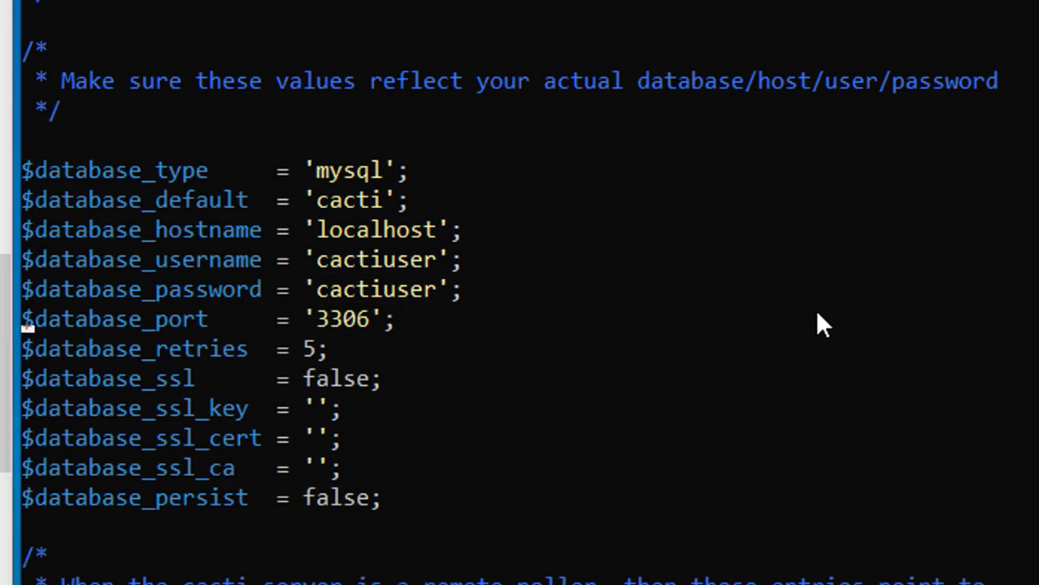
key("Right")
key("Right")
key("Right")
key("Right")
key("Right")
key("Right")
key("Right")
key("Right")
key("Right")
key("Right")
key("Right")
key("Right")
key("Right")
key("Right")
key("Right")
key("Right")
key("Right")
key("Right")
key("Right")
key("Right")
key("Right")
key("BackSpace")
key("BackSpace")
key("BackSpace")
key("BackSpace")
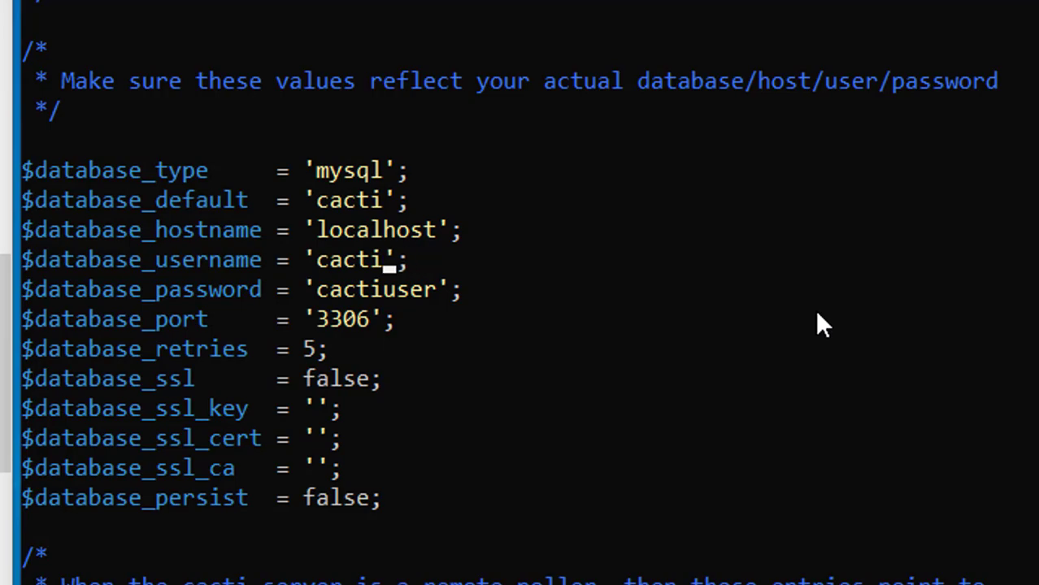
key("Down")
key("Right")
key("Right")
key("Right")
key("BackSpace")
key("BackSpace")
key("BackSpace")
key("BackSpace")
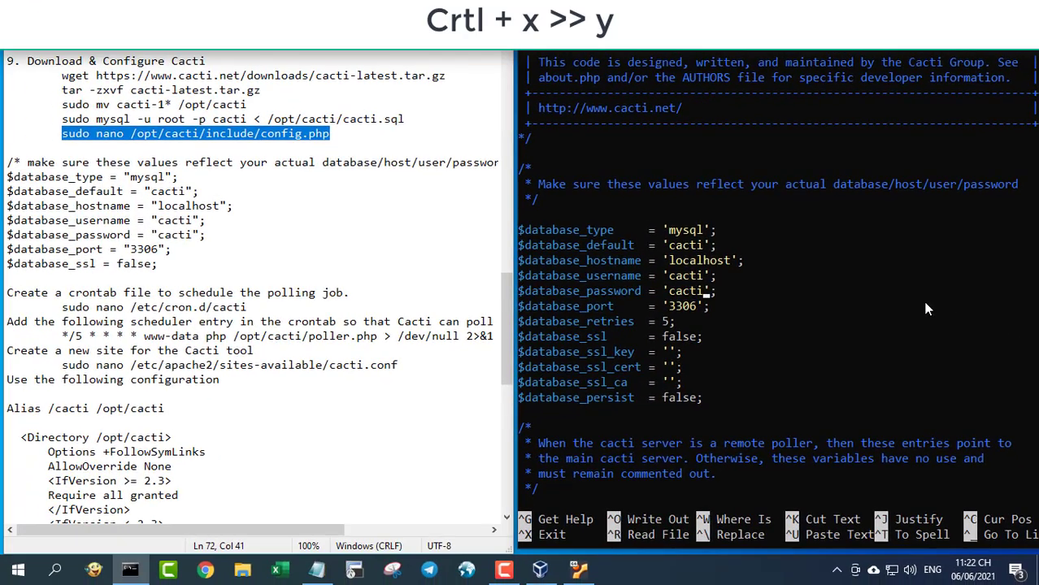
- Save config.php, exit nano and clear the terminal
key("ctrl+x")
key("y")
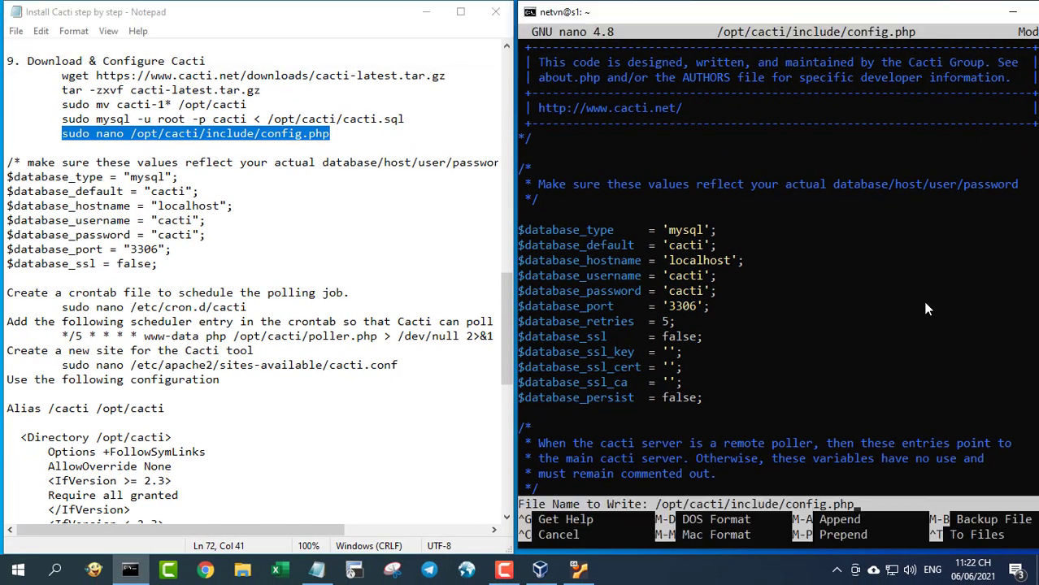
key("Return")
type("clear")
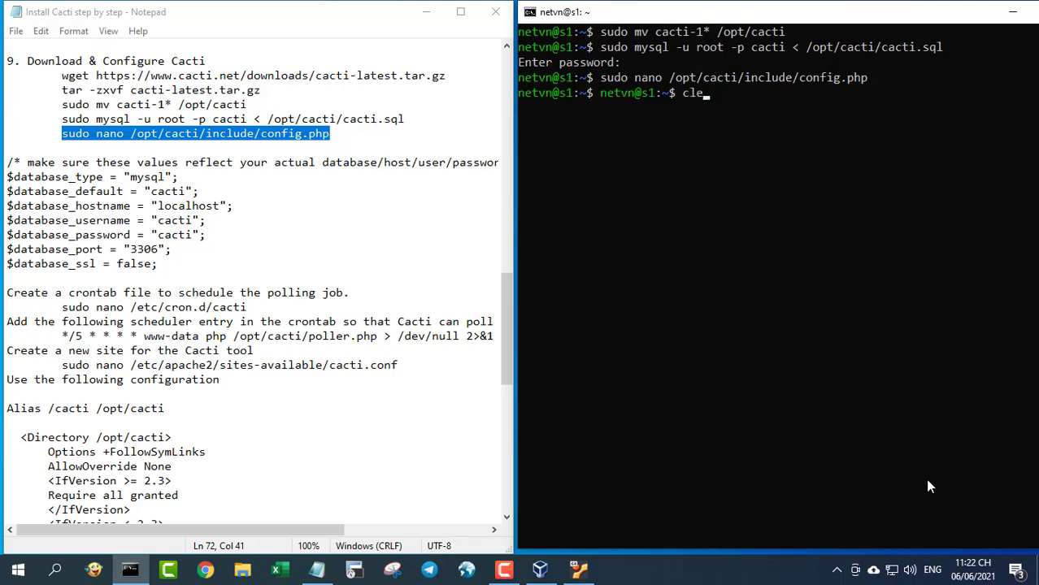
key("Return")
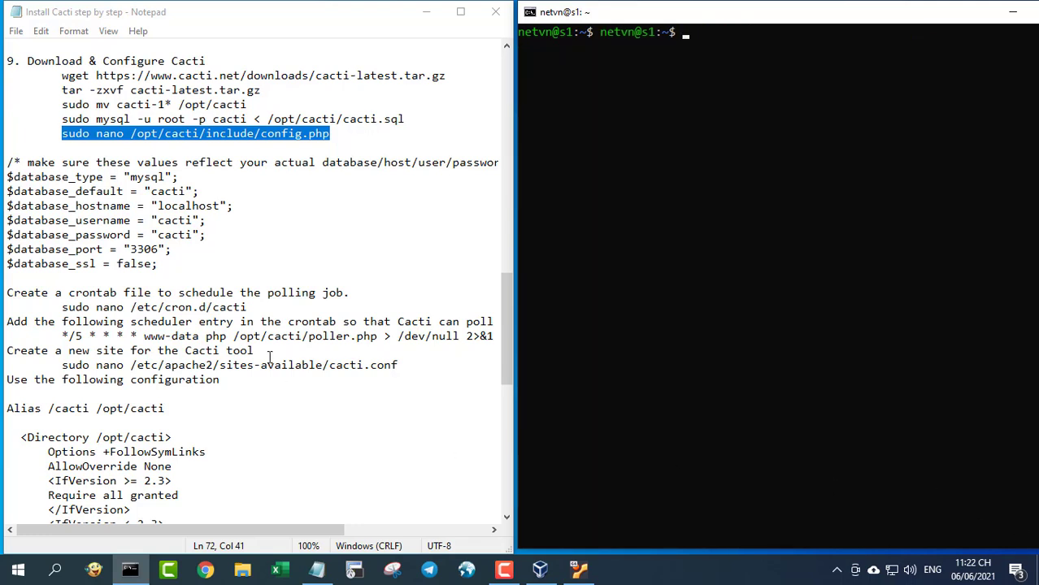
- Create /etc/cron.d/cacti in nano with sudo nano
left_click_drag(8, 293, 258, 307)
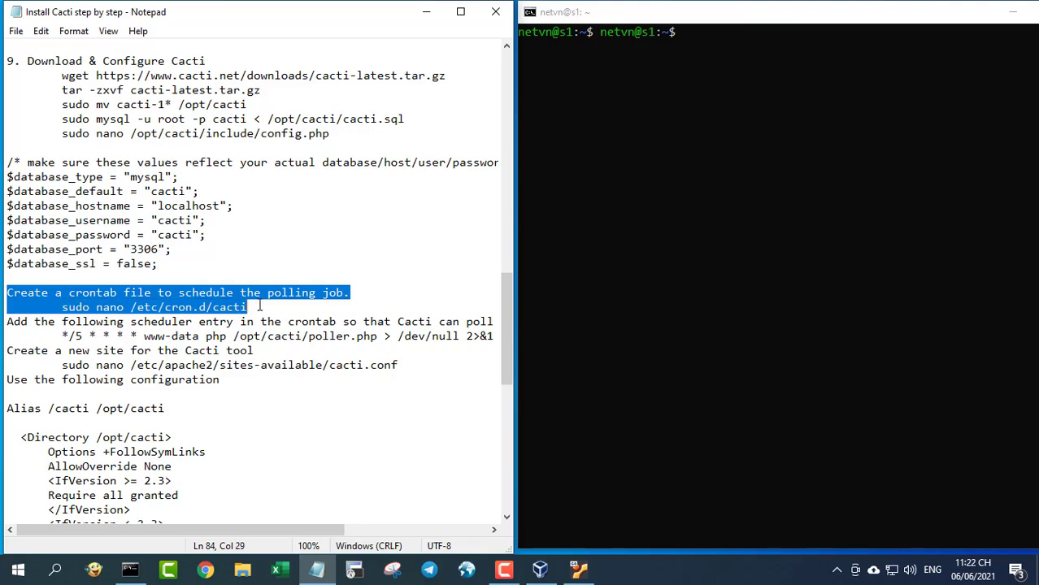
left_click(126, 307)
left_click_drag(63, 307, 251, 307)
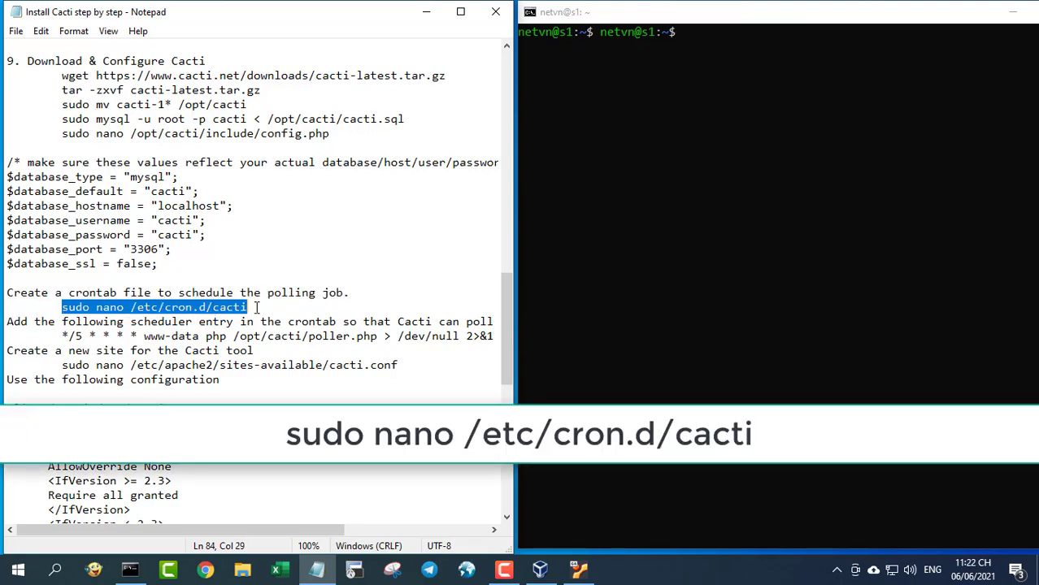
right_click(660, 142)
key("Return")
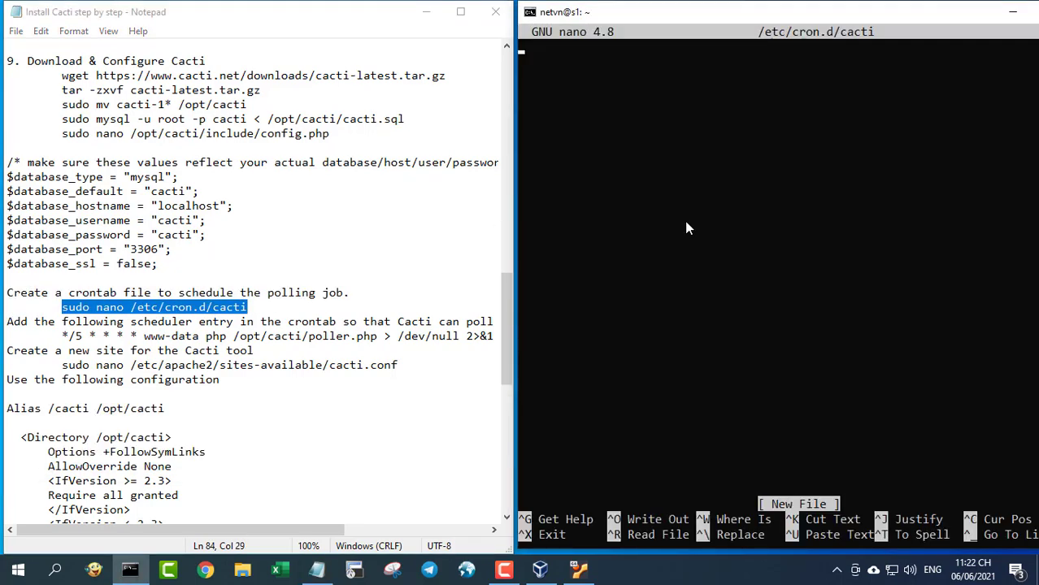
- Add the */5 www-data poller.php cron entry and save the file
left_click_drag(62, 334, 490, 335)
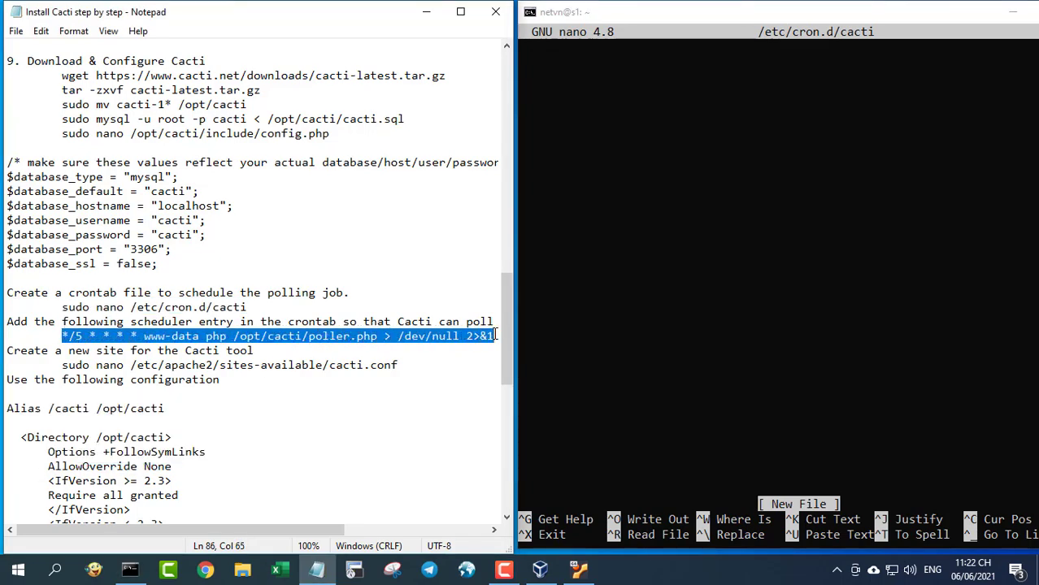
key("ctrl+c")
right_click(575, 172)
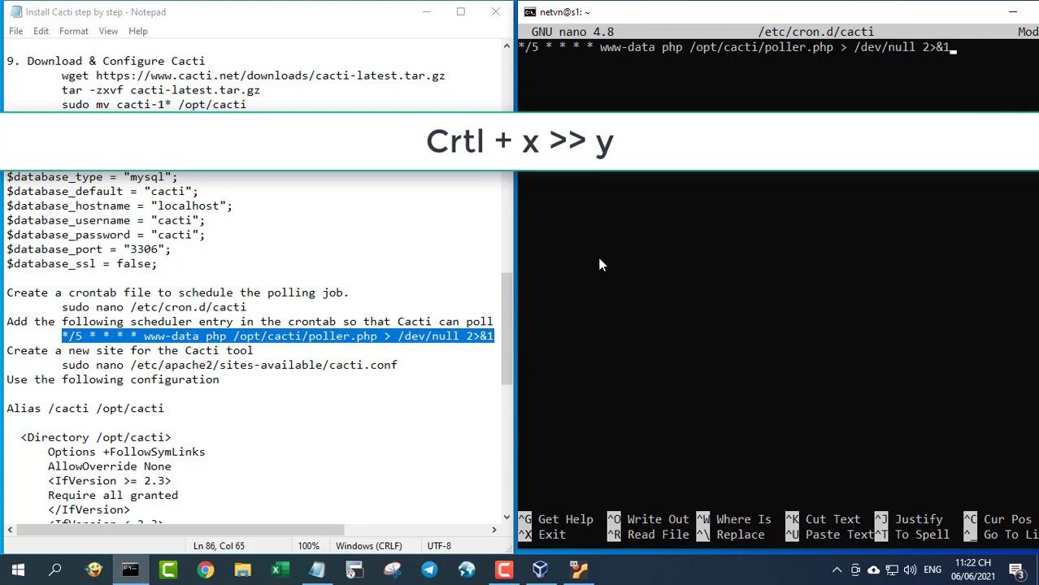
key("ctrl+x")
key("y")
key("Return")
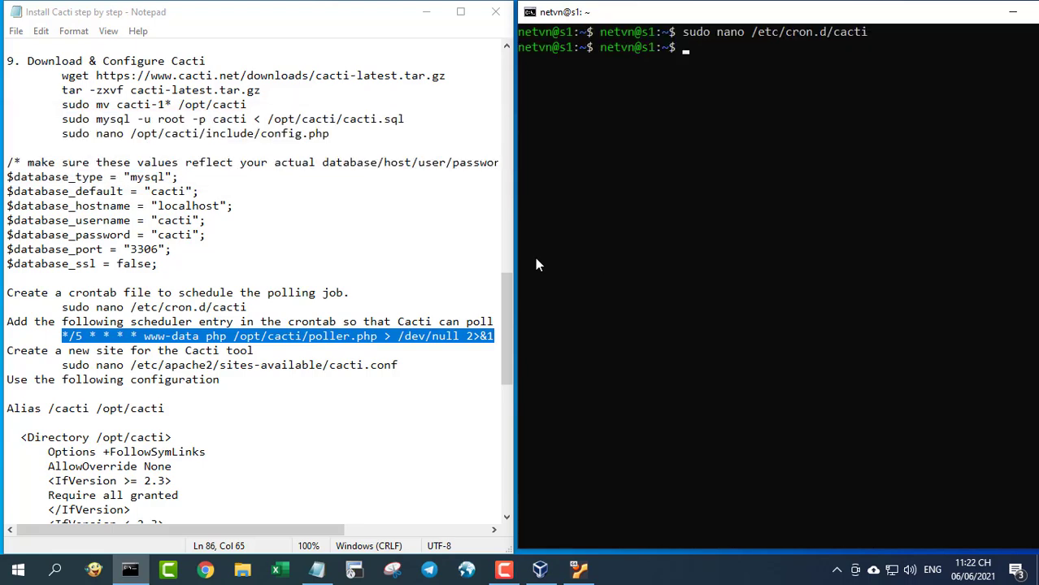
- Open a new /etc/apache2/sites-available/cacti.conf in nano using sudo
left_click_drag(62, 365, 403, 366)
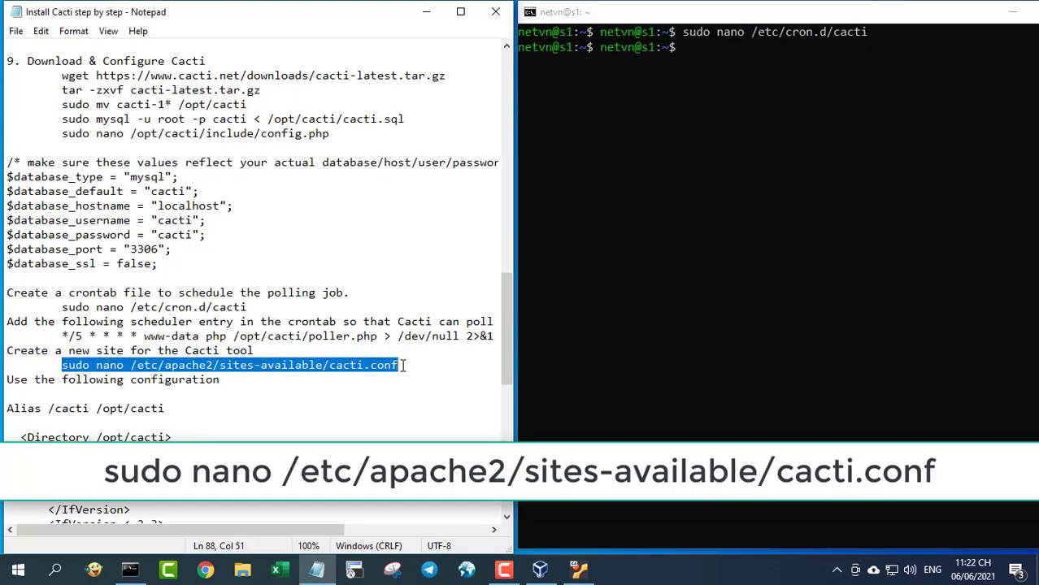
key("ctrl+c")
left_click(690, 176)
right_click(693, 181)
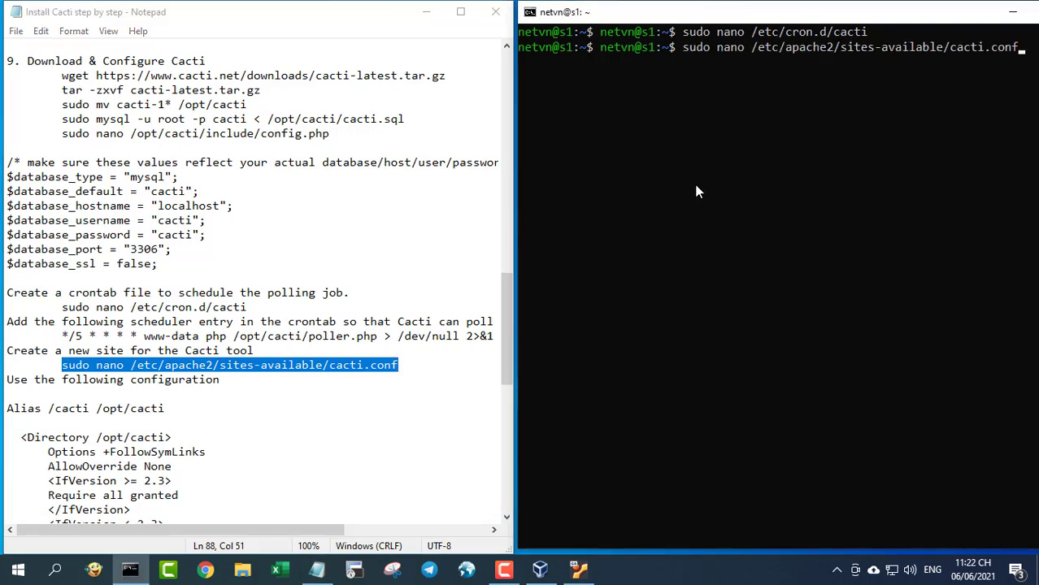
key("Return")
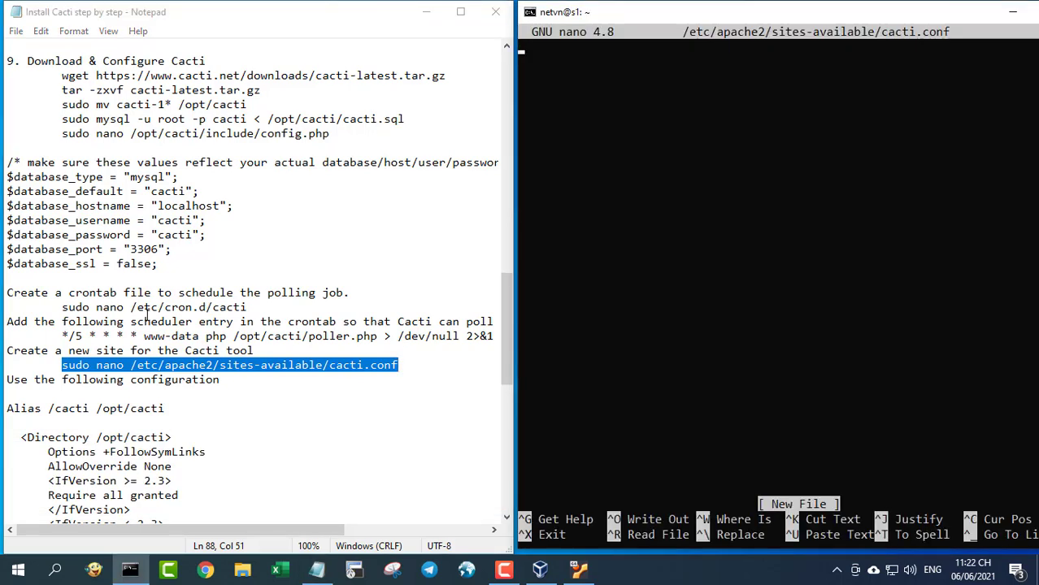
- Paste the notes' Alias /cacti and /opt/cacti Directory block into cacti.conf and save it
scroll(146, 314, "down", 4)
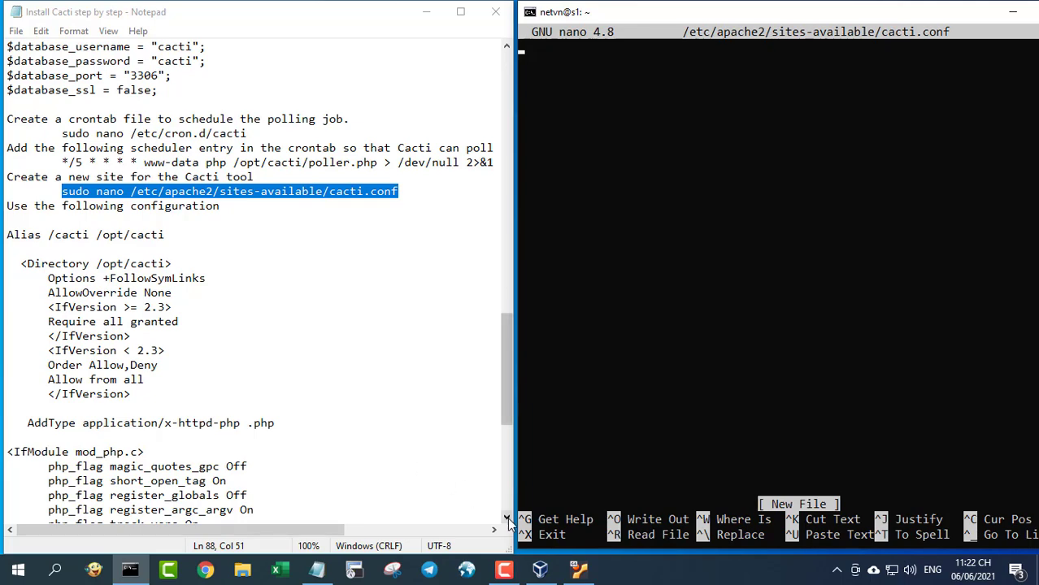
left_click(508, 520)
left_click(508, 520)
left_click(507, 520)
left_click(508, 520)
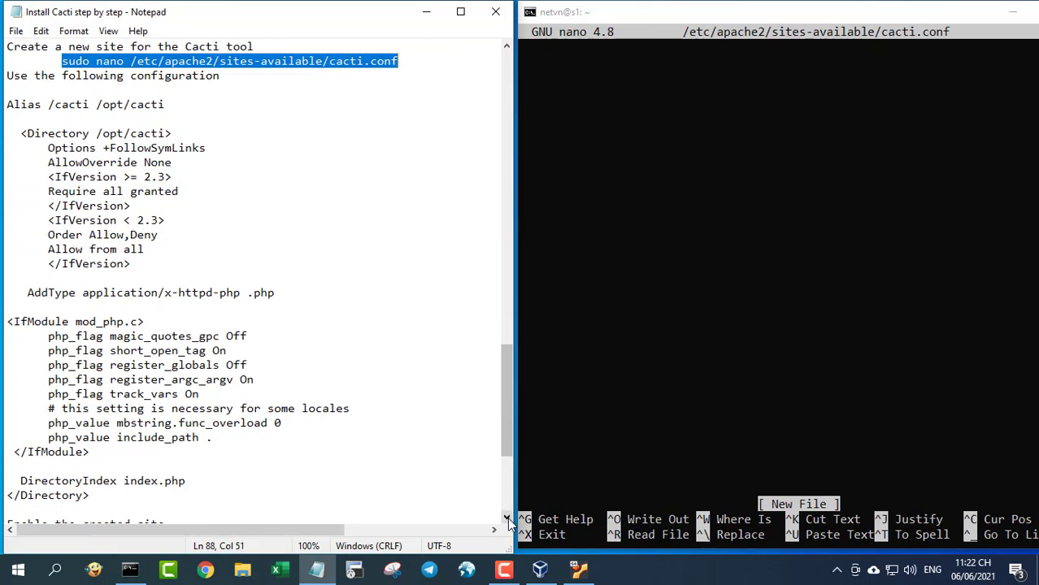
left_click(508, 520)
left_click_drag(7, 90, 290, 480)
right_click(172, 168)
left_click(230, 222)
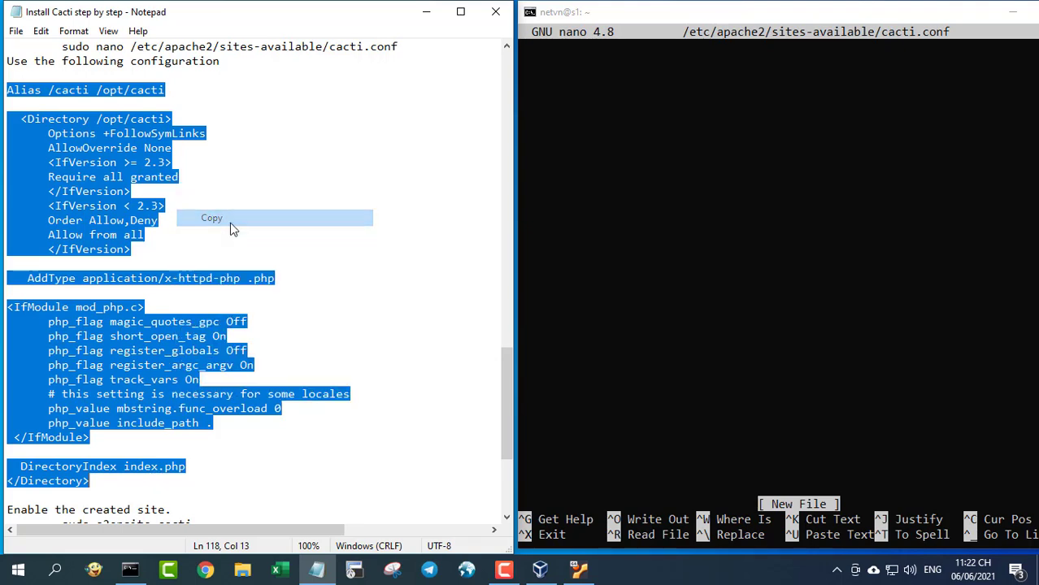
left_click(555, 229)
right_click(555, 226)
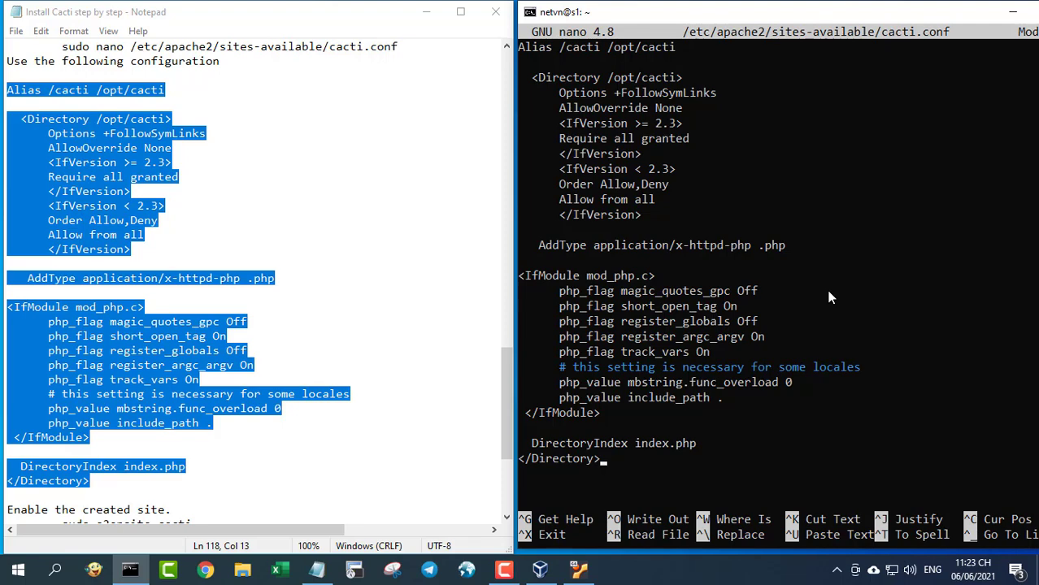
key("ctrl+x")
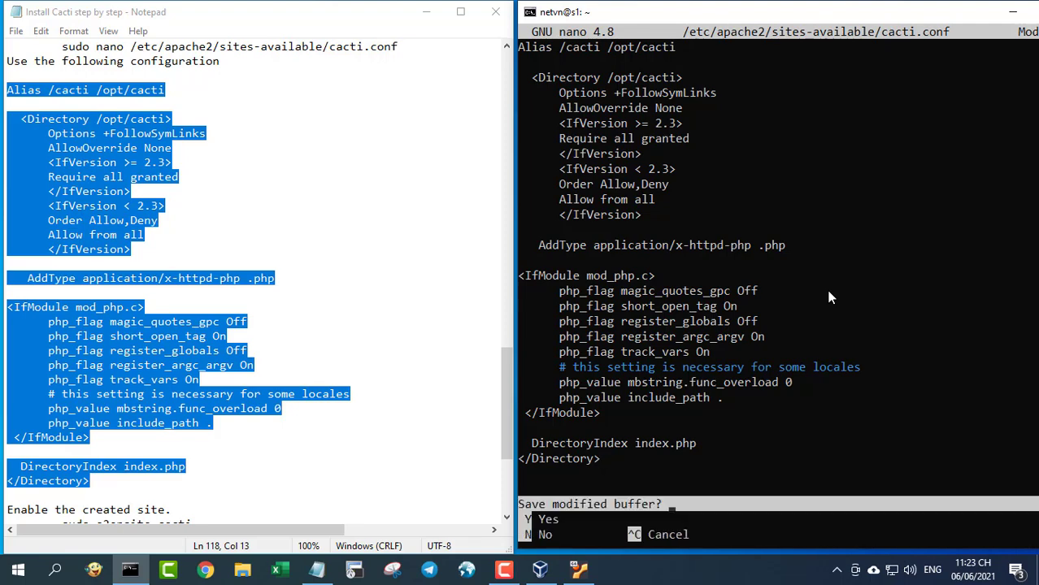
key("y")
key("Return")
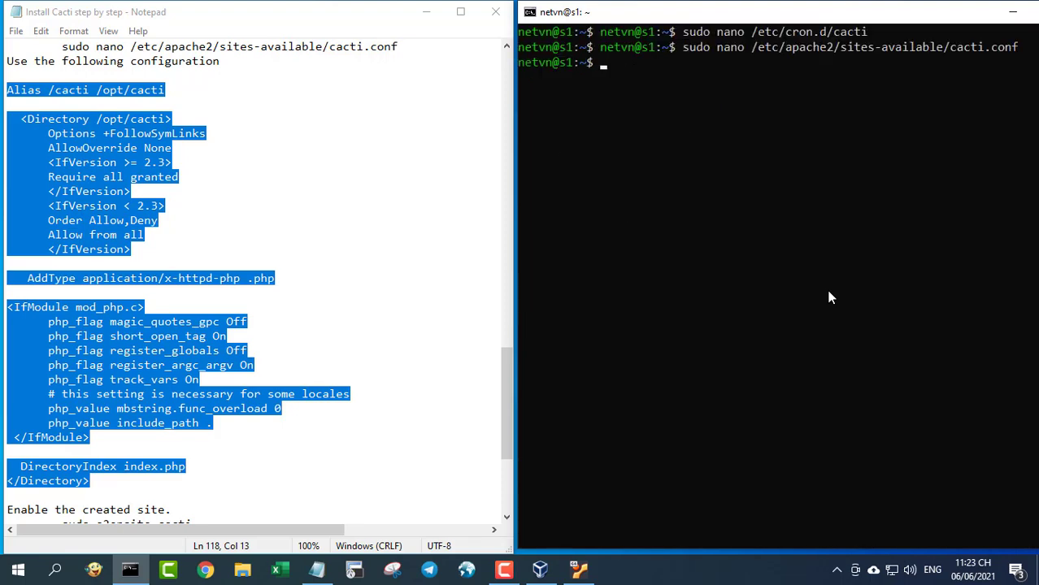
- Enable the cacti Apache site with the command from the notes
scroll(122, 314, "down", 5)
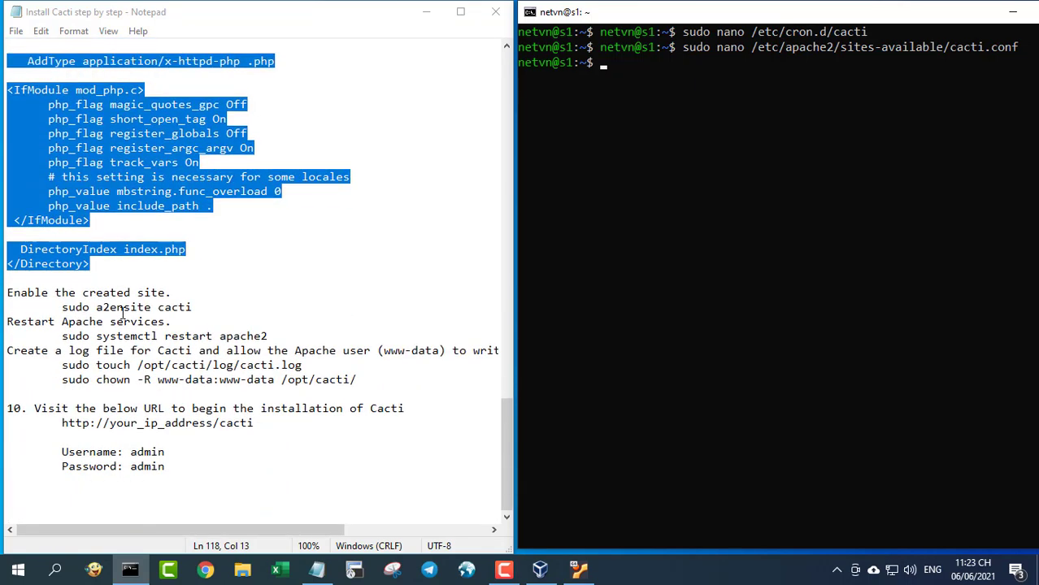
left_click_drag(9, 294, 362, 380)
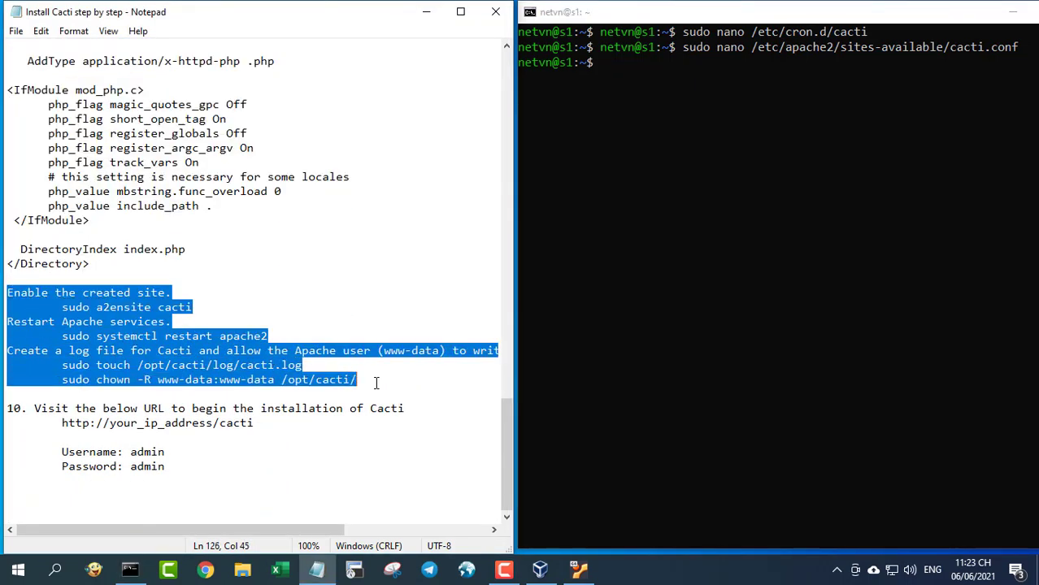
left_click(167, 336)
left_click_drag(64, 309, 200, 310)
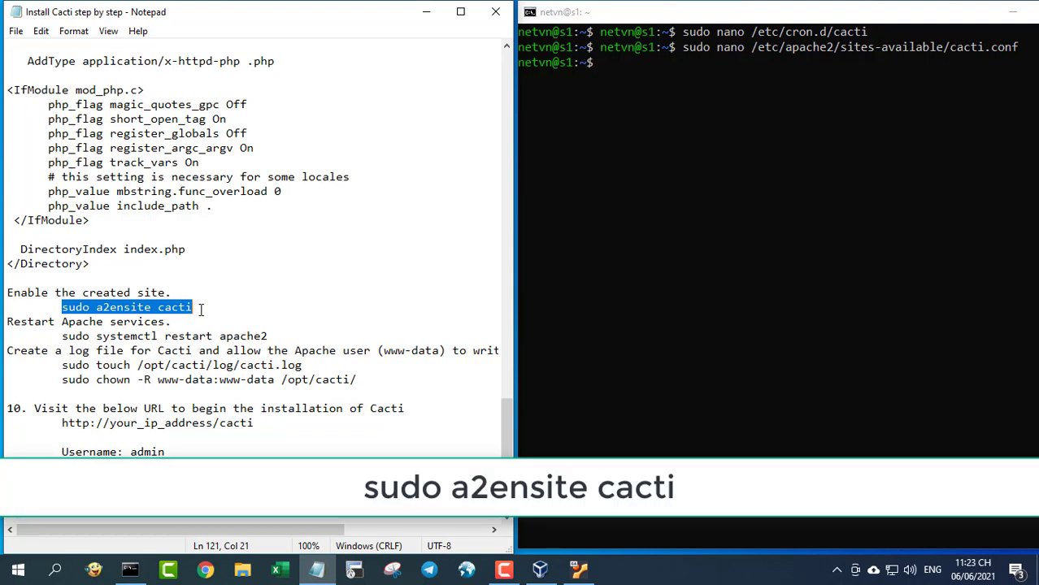
left_click(655, 216)
right_click(656, 218)
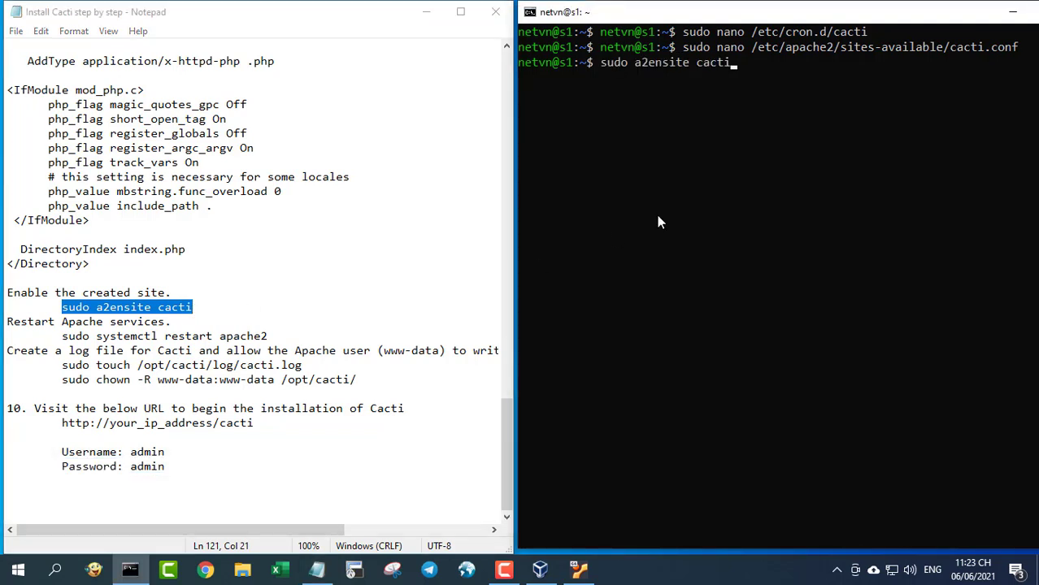
key("Return")
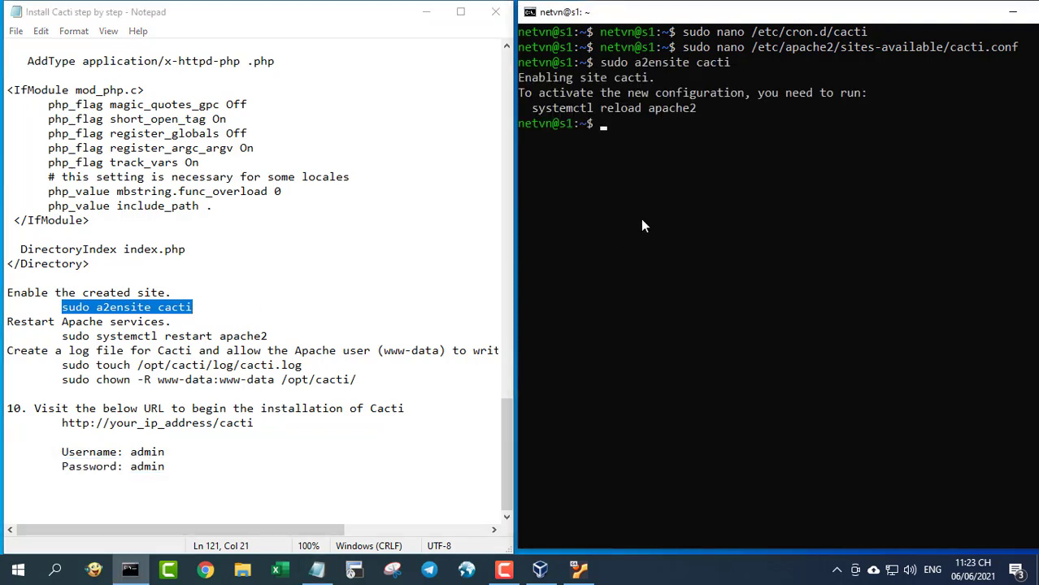
- Restart the Apache service
left_click_drag(62, 336, 284, 338)
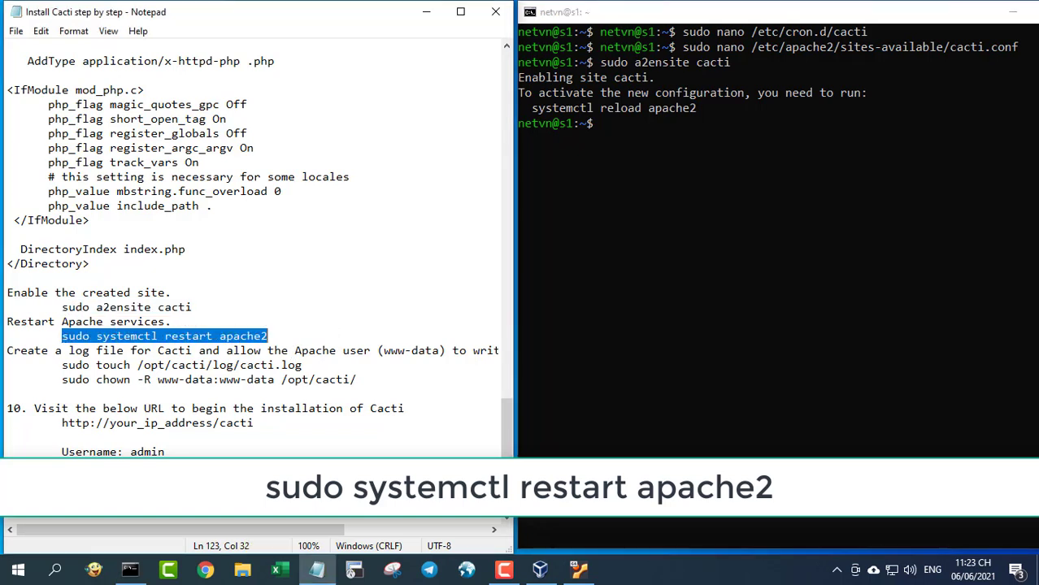
left_click(713, 244)
right_click(713, 244)
key("Return")
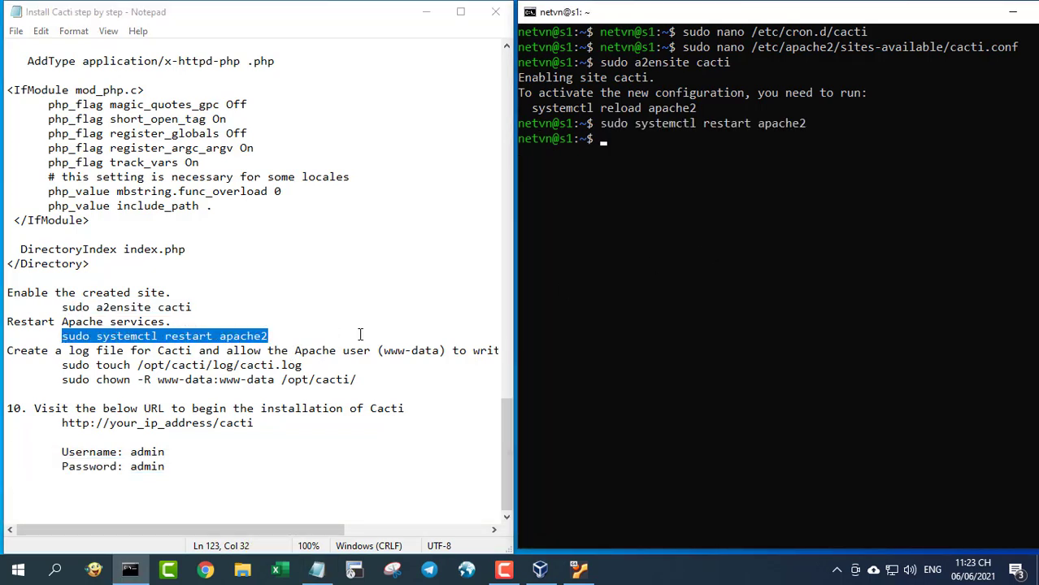
- Create the Cacti log file cacti.log
left_click_drag(62, 365, 323, 350)
left_click(323, 350)
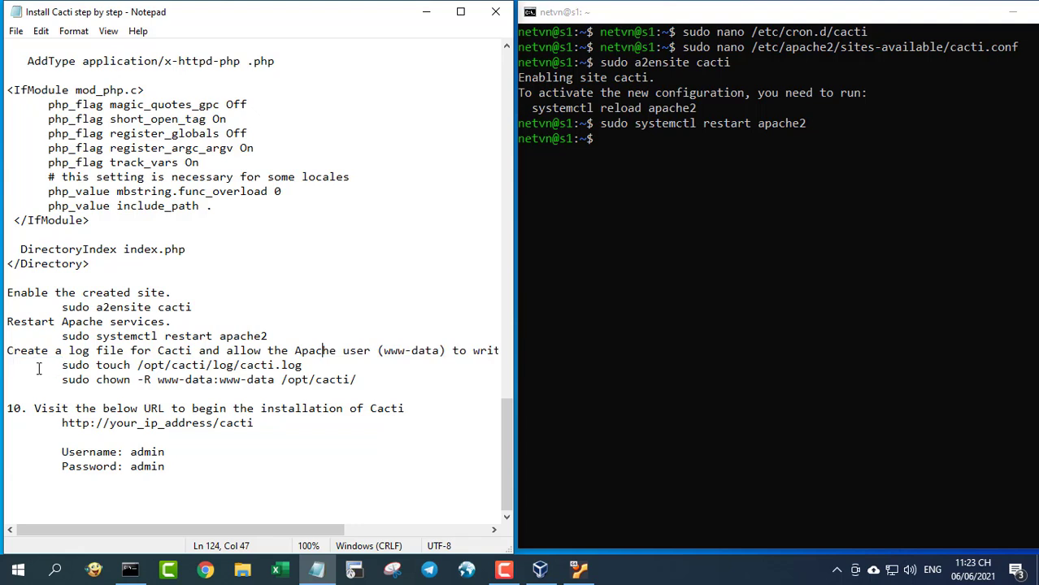
left_click_drag(62, 365, 303, 365)
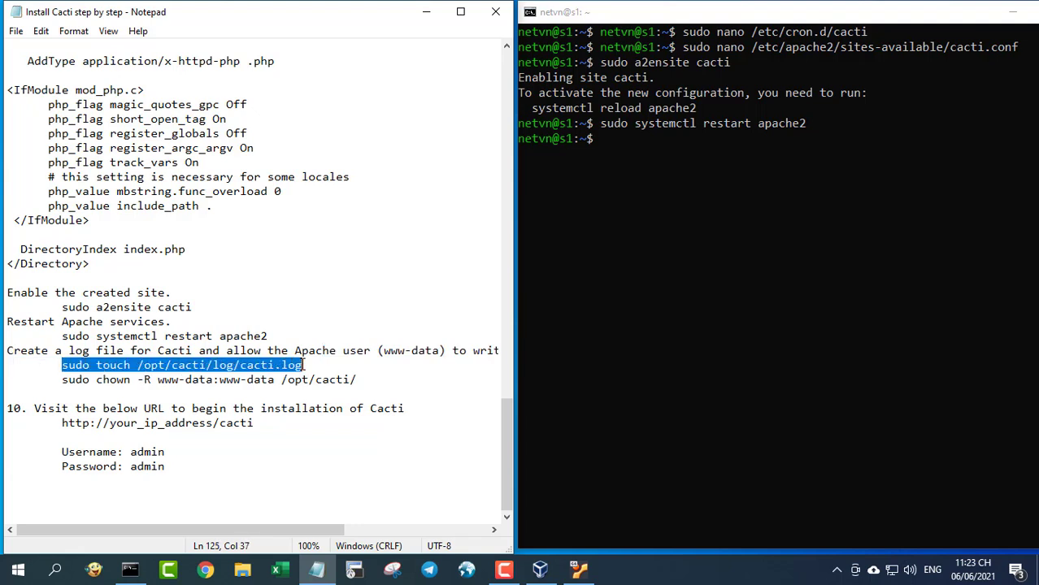
left_click(672, 245)
right_click(664, 231)
key("Return")
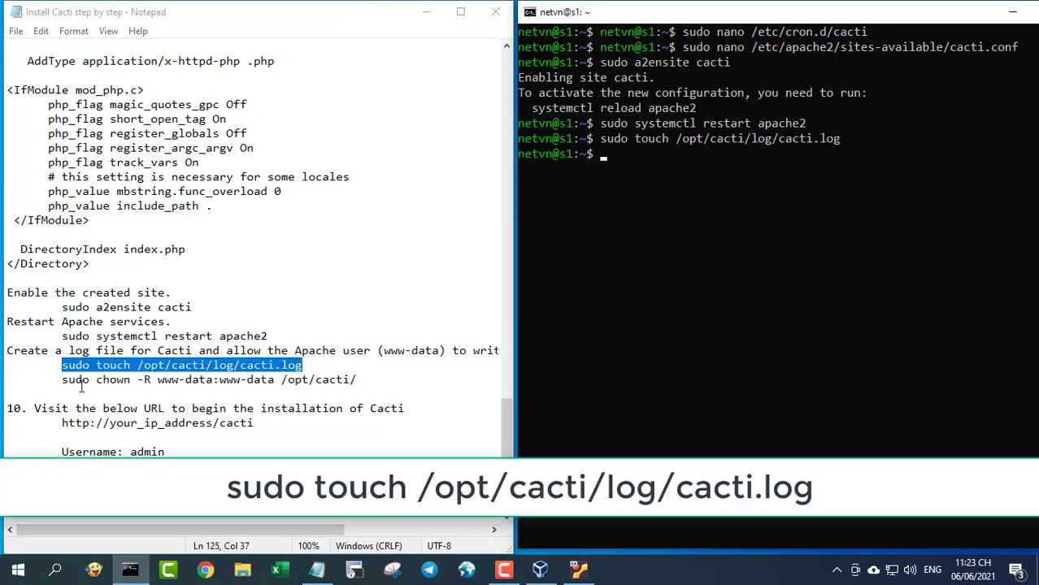
- Make www-data the recursive owner of /opt/cacti/
left_click_drag(62, 379, 357, 379)
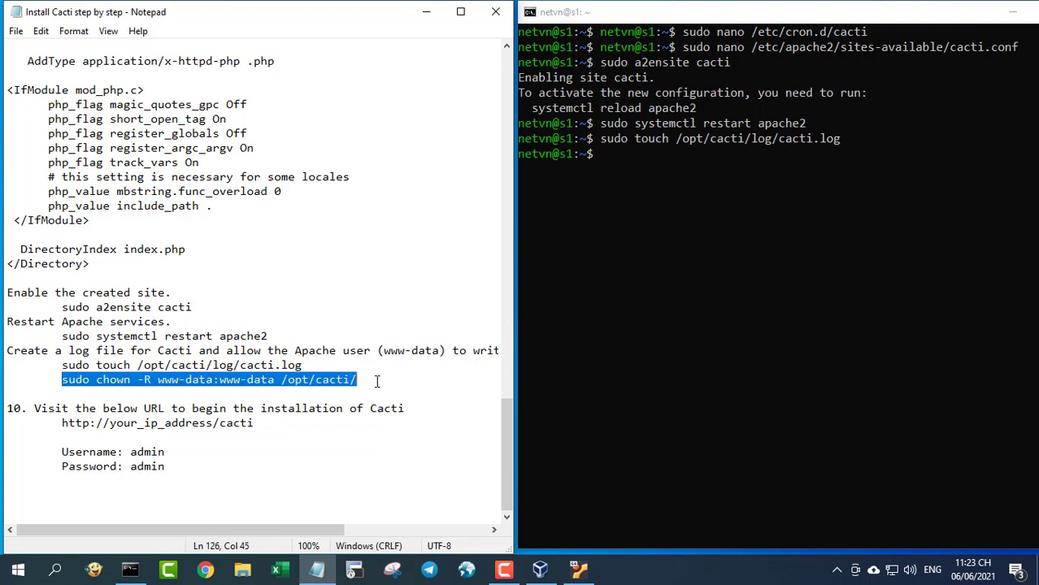
left_click(654, 275)
right_click(655, 275)
key("Return")
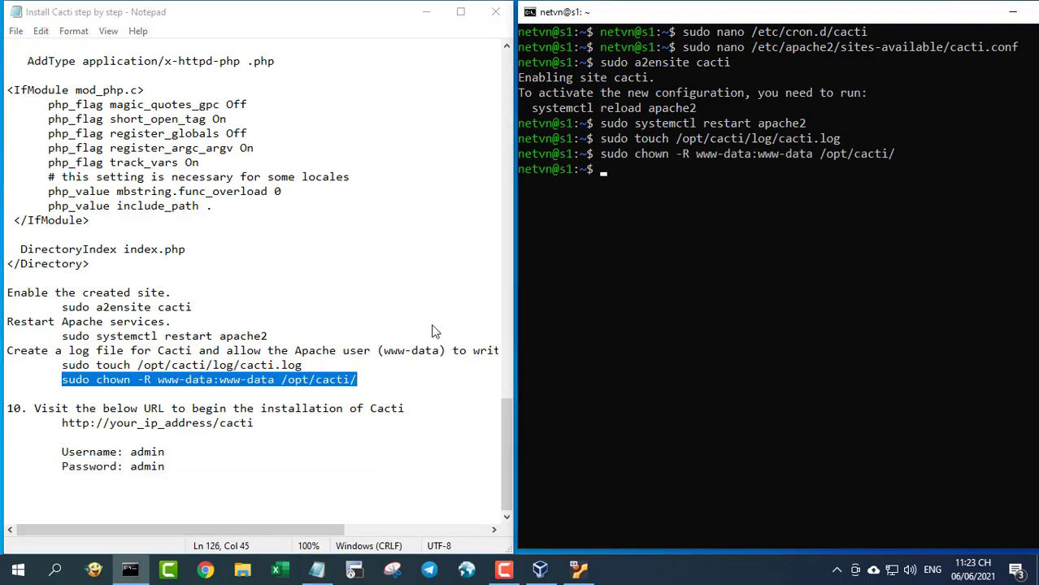
left_click_drag(6, 408, 178, 470)
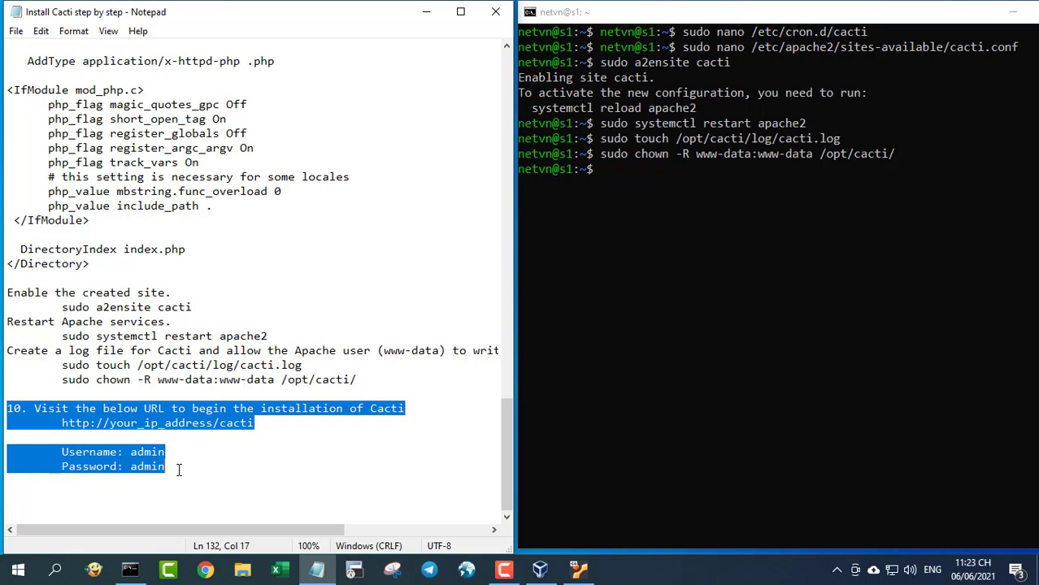
- Load 10.11.32.66/cacti in Chrome to reach the Cacti login page
left_click(1012, 12)
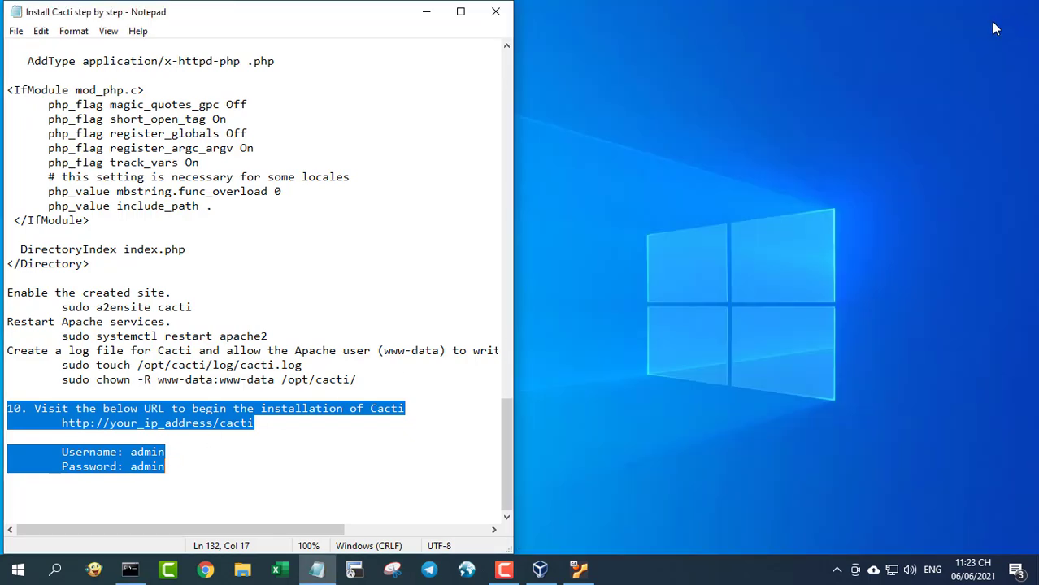
left_click(426, 11)
left_click(204, 569)
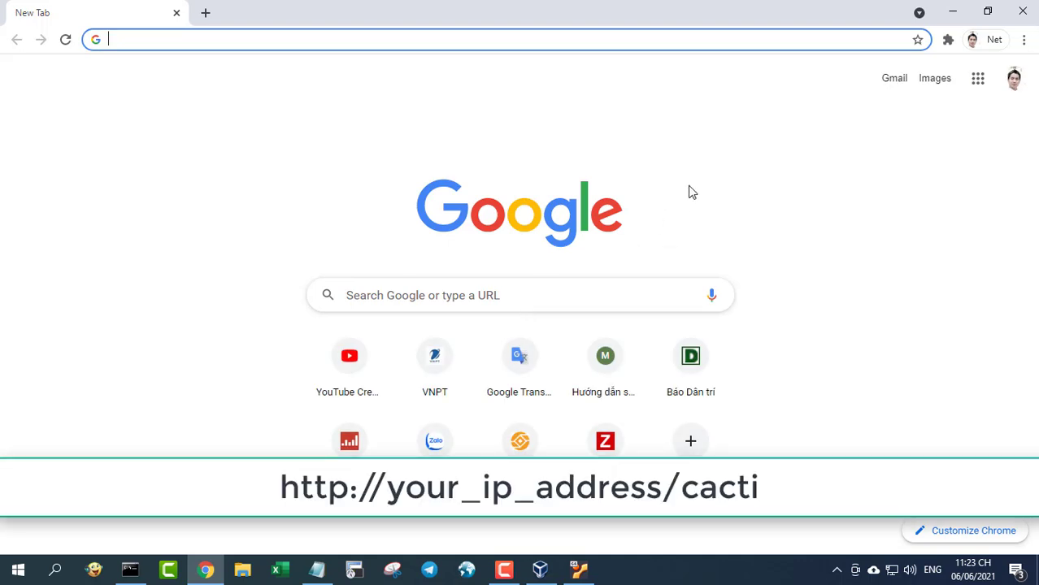
type("10.11.32.66/c")
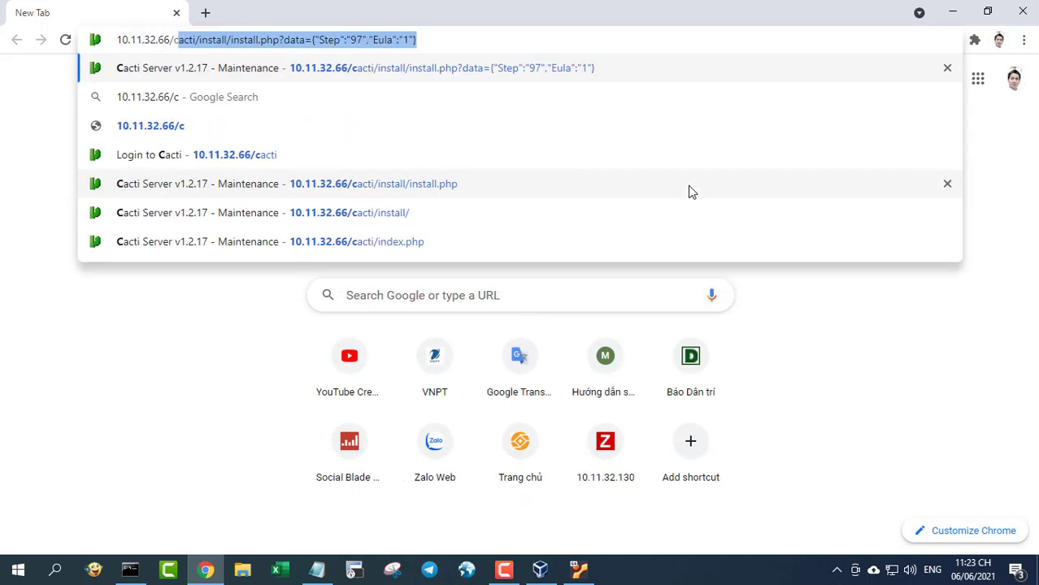
type("acti")
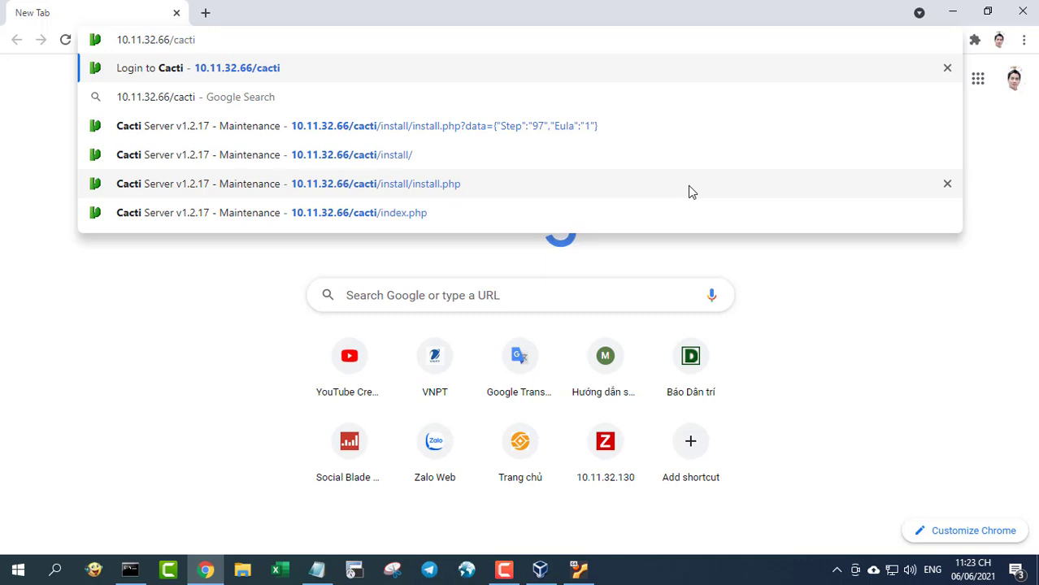
key("Return")
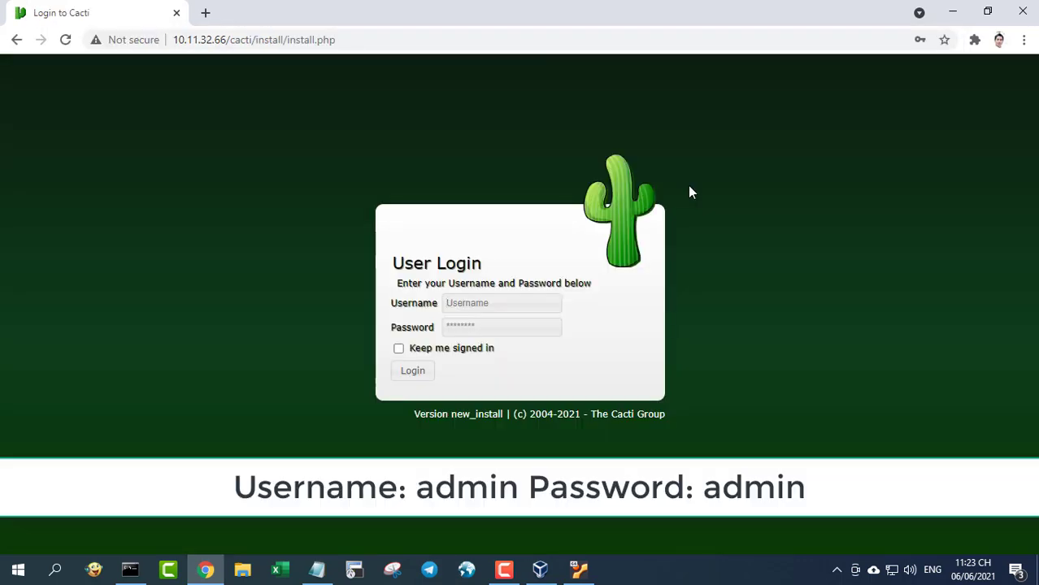
- Look up the default username and password lines in the install guide
left_click(316, 568)
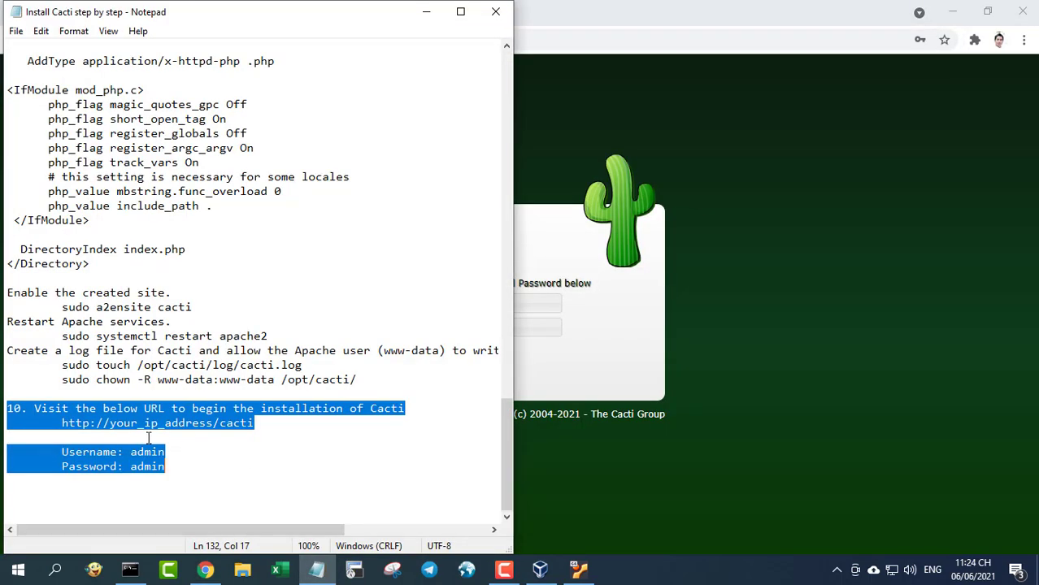
left_click_drag(64, 451, 210, 480)
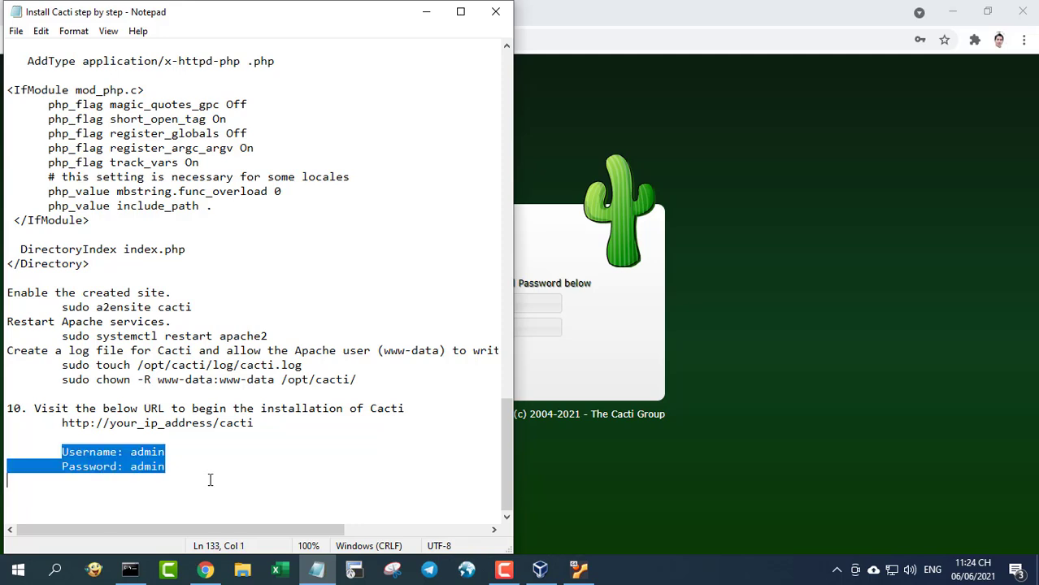
left_click(426, 11)
- Log in to Cacti with the default admin account
left_click(534, 303)
type("admin")
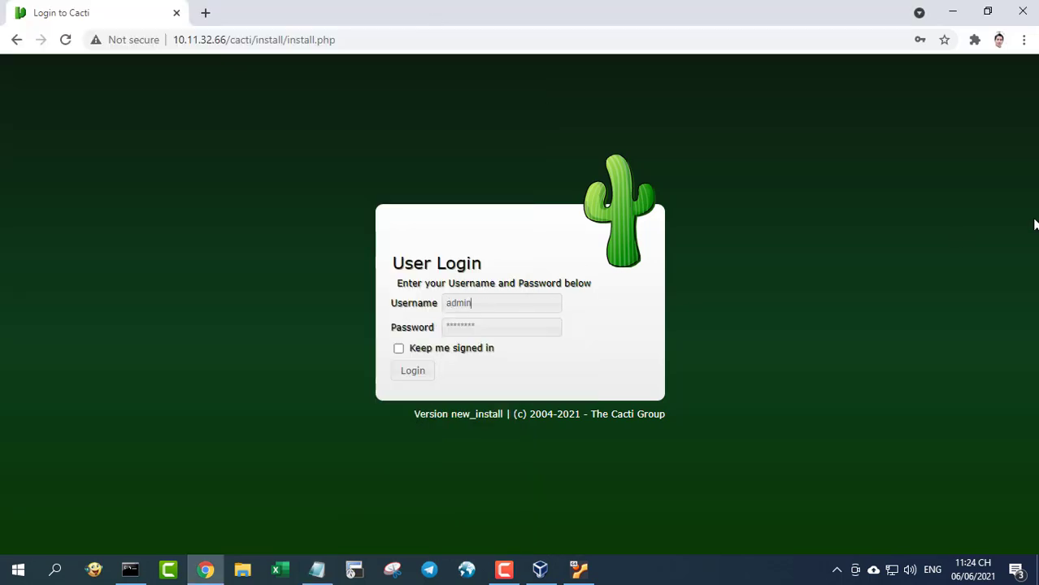
key("Return")
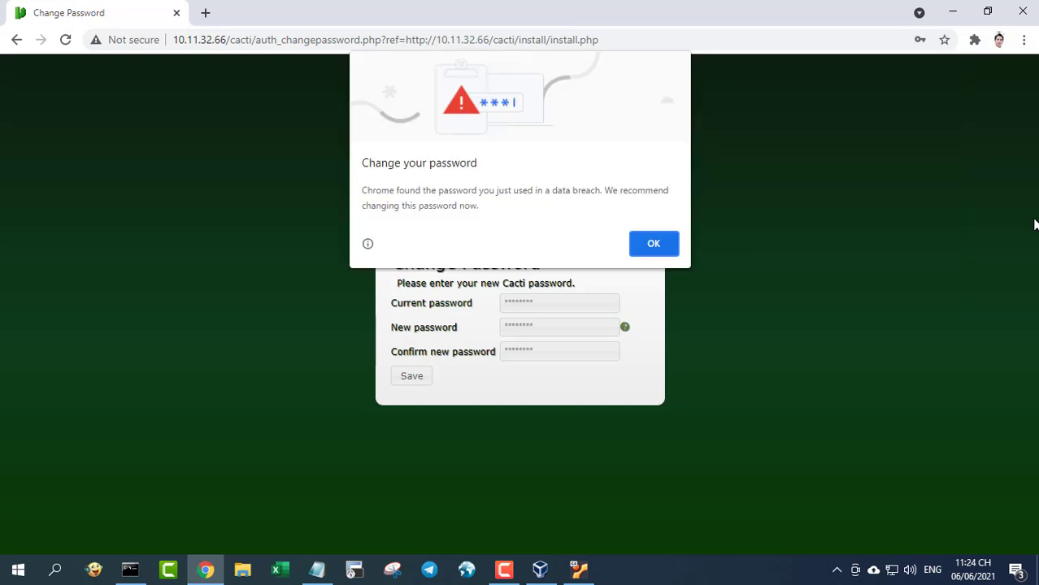
- Dismiss the breached-password warning and save a new admin password
left_click(666, 244)
left_click(579, 302)
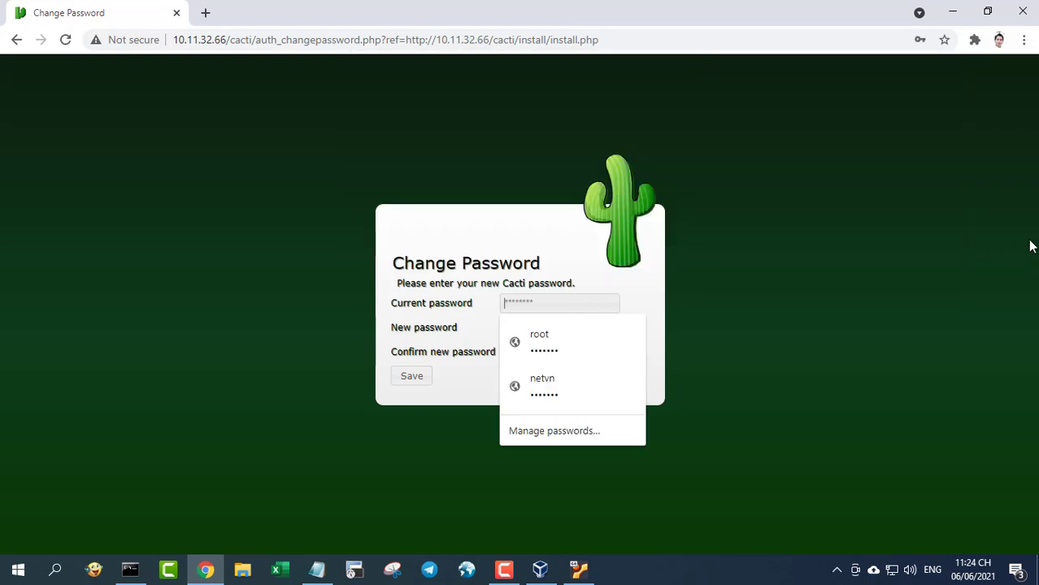
type("adma")
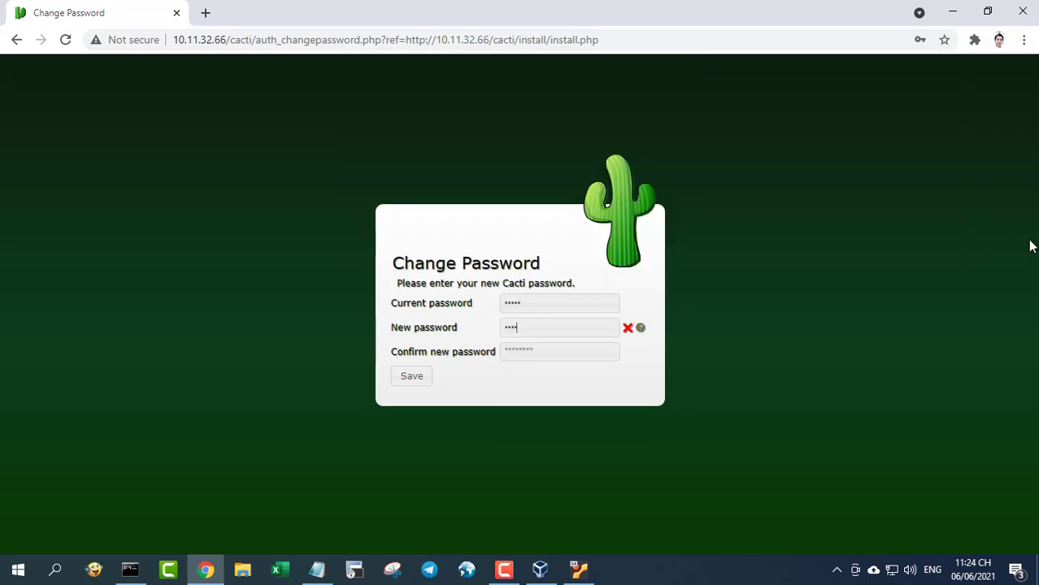
type("123")
key("Tab")
type("adm")
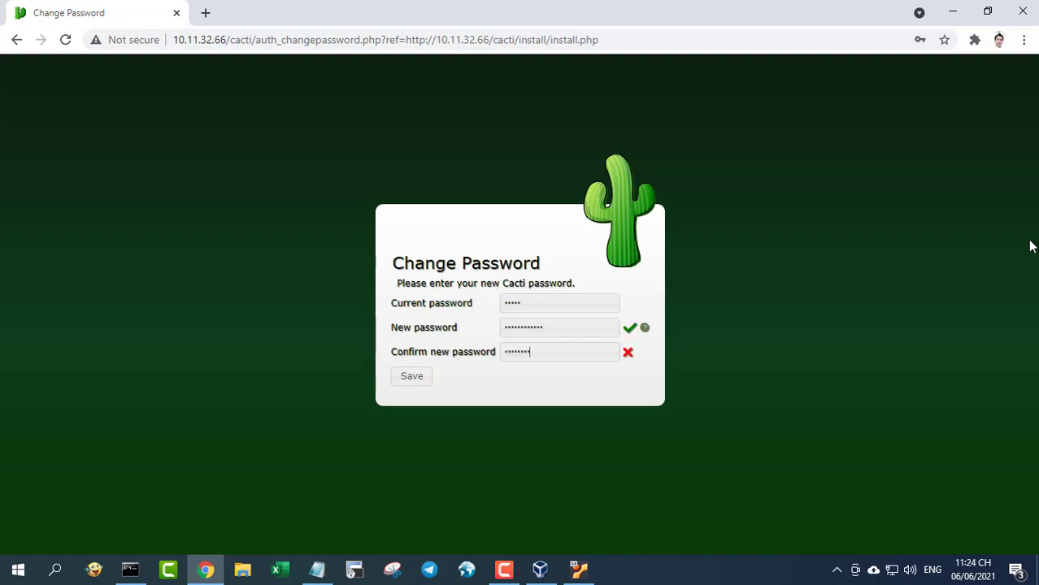
type("3")
left_click(420, 378)
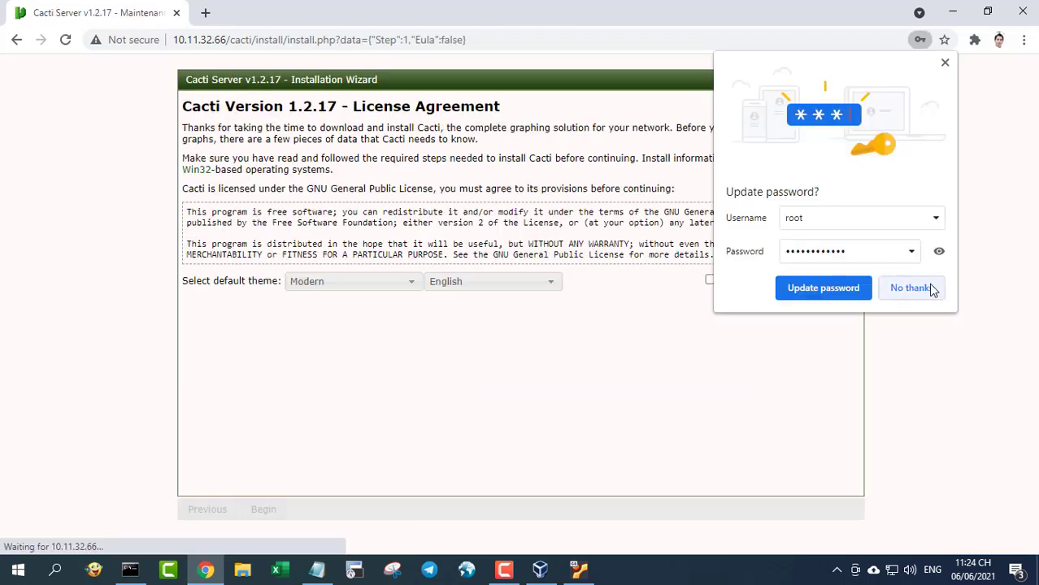
- Accept the GPL licence, pass pre-installation checks and keep New Primary Server
left_click(926, 290)
left_click(710, 281)
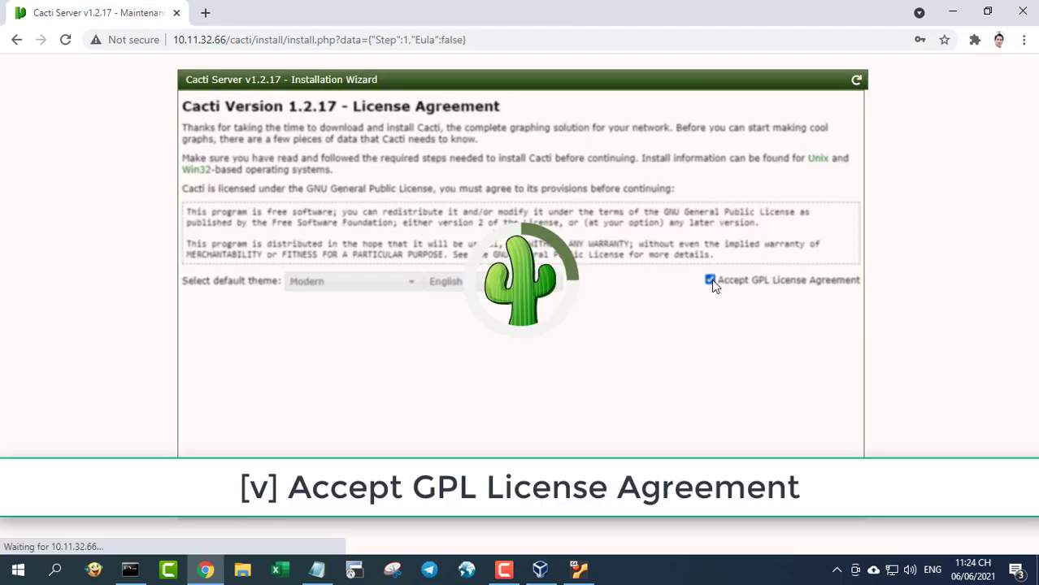
left_click(261, 509)
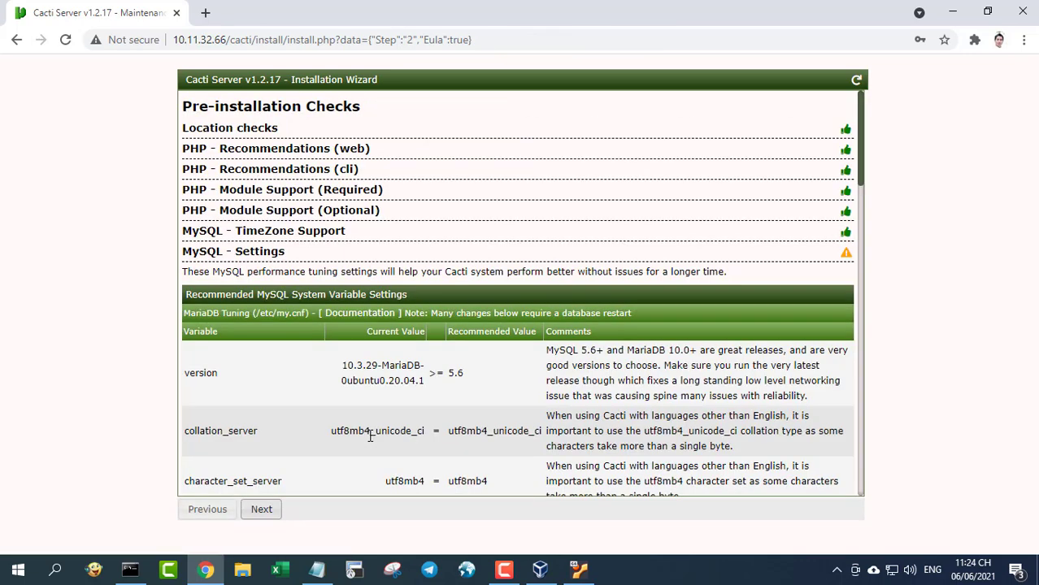
left_click(262, 512)
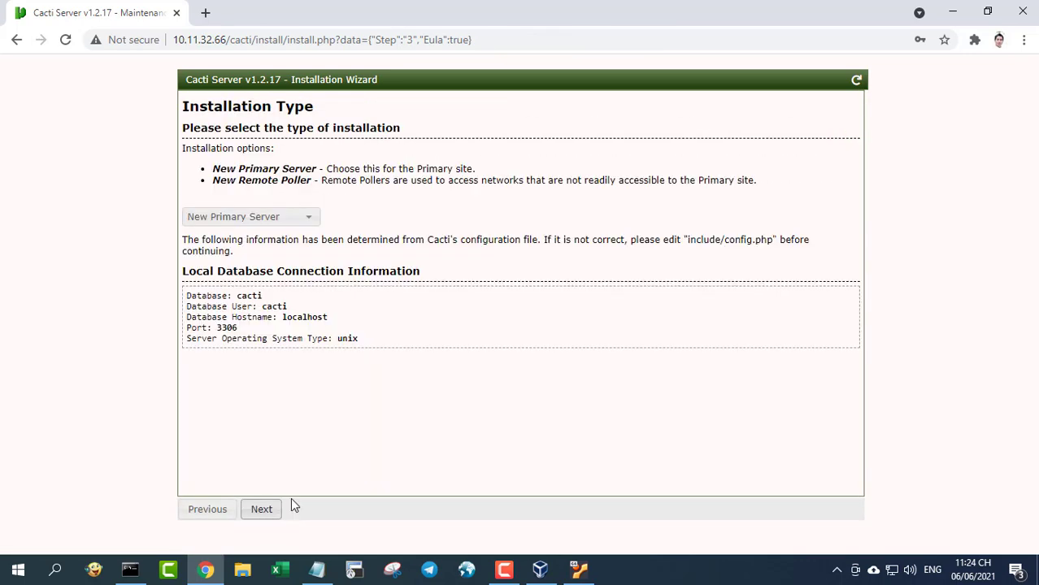
left_click(268, 511)
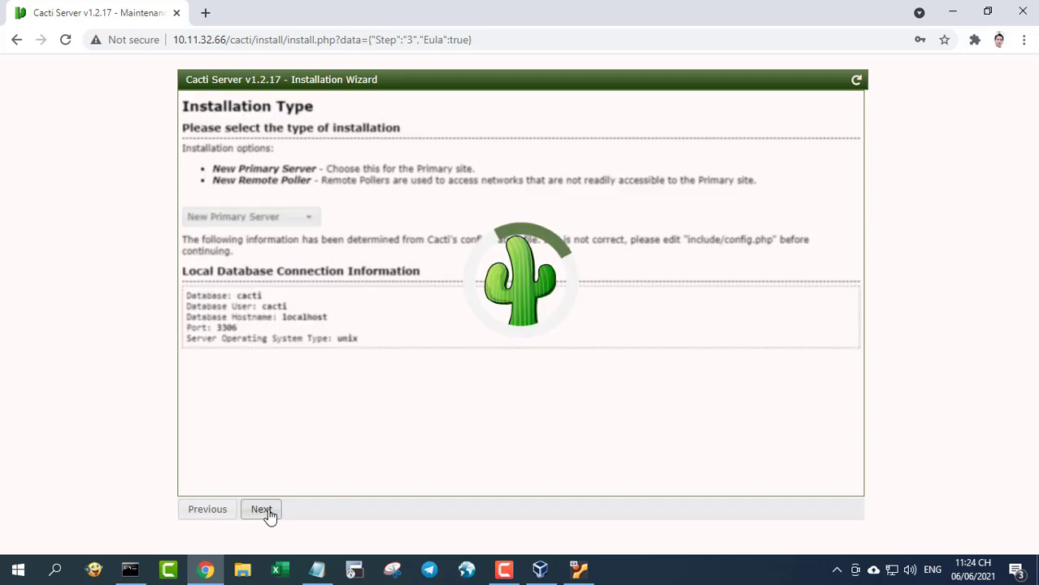
- Accept binary paths, acknowledge the whitelist statement, keep all templates, and tick Confirm Installation
left_click(268, 510)
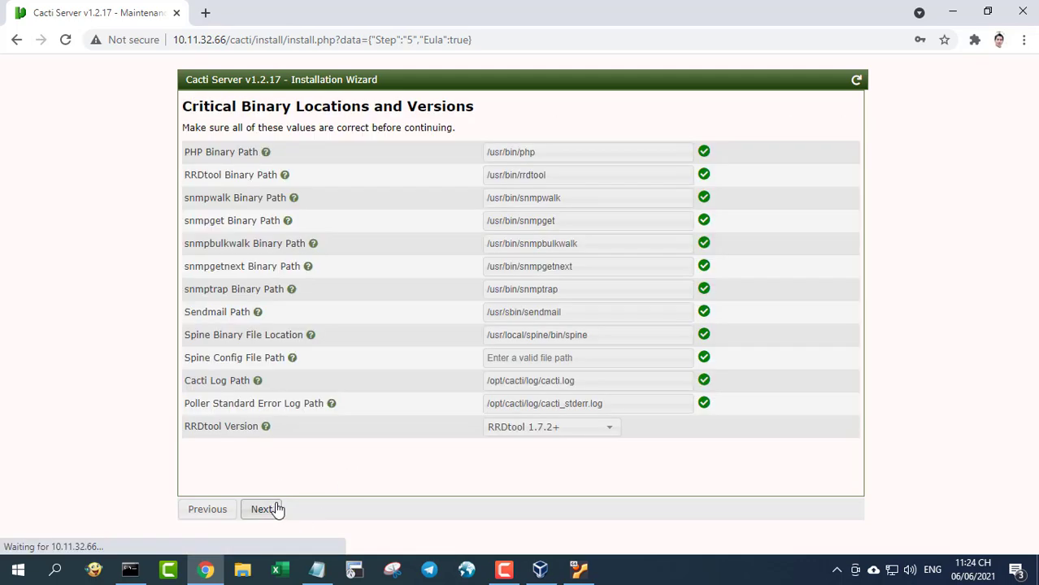
left_click(261, 512)
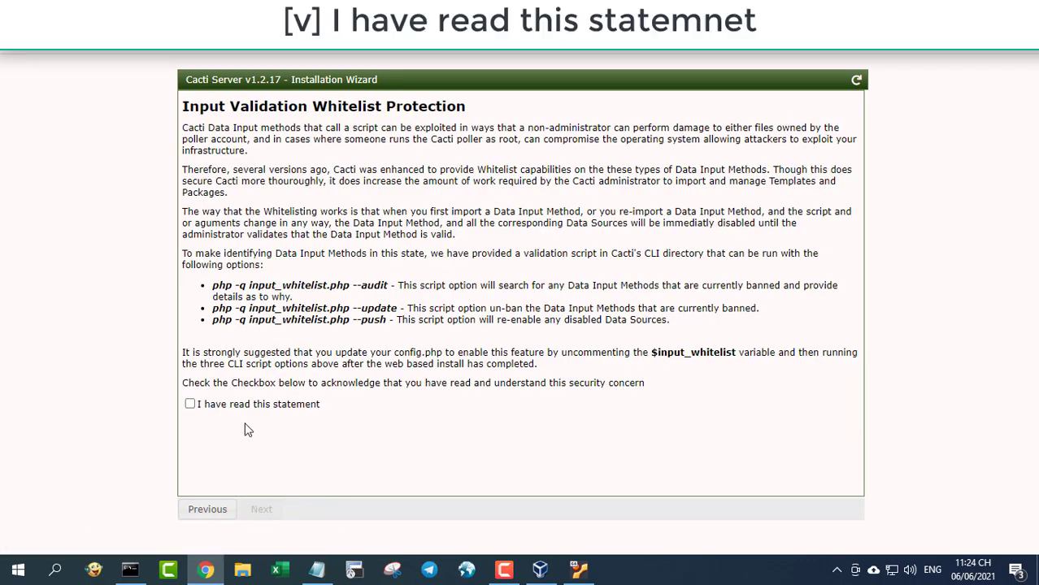
left_click(200, 409)
left_click(261, 510)
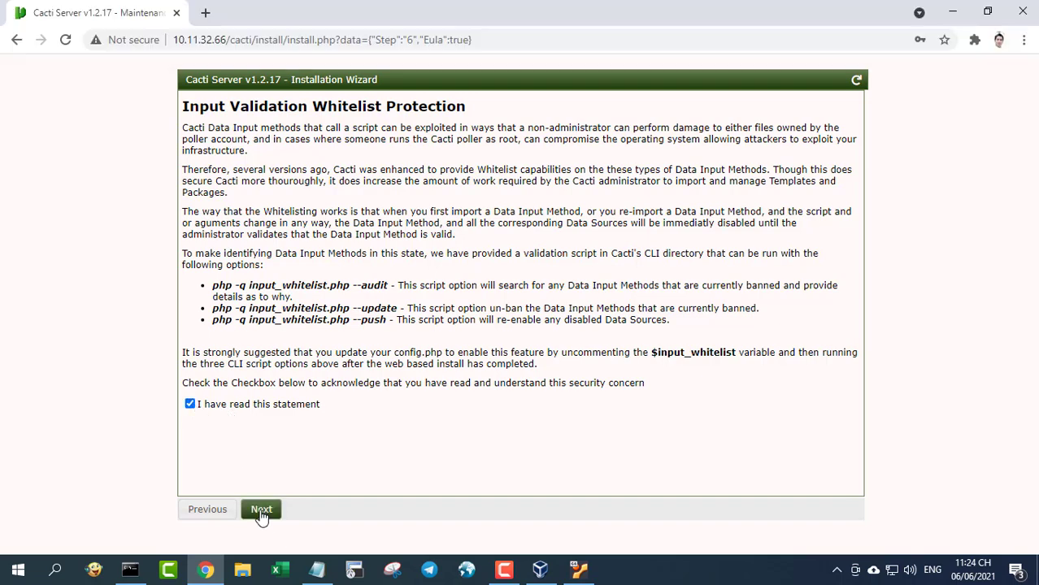
left_click(264, 514)
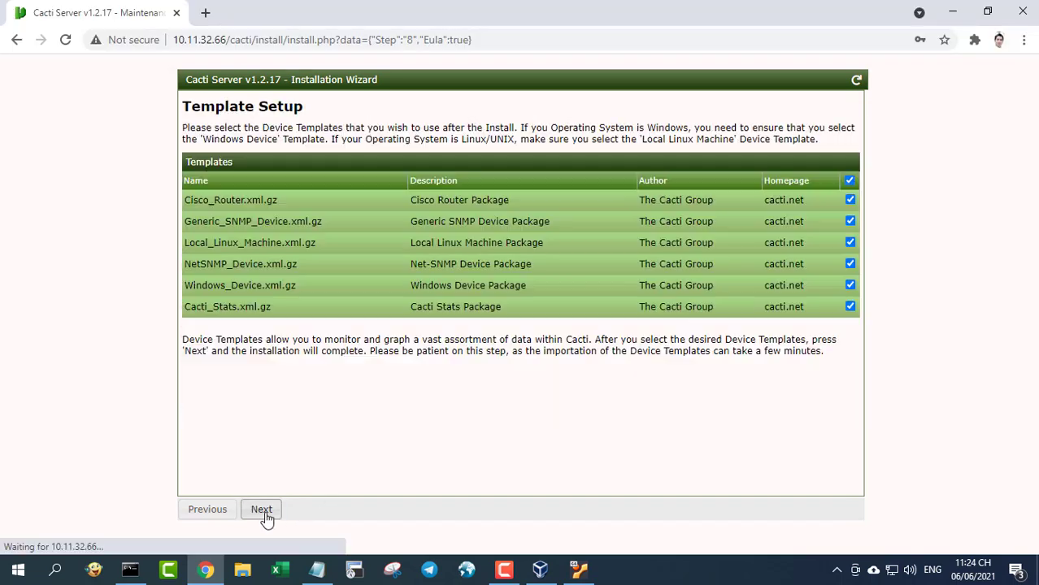
left_click(262, 514)
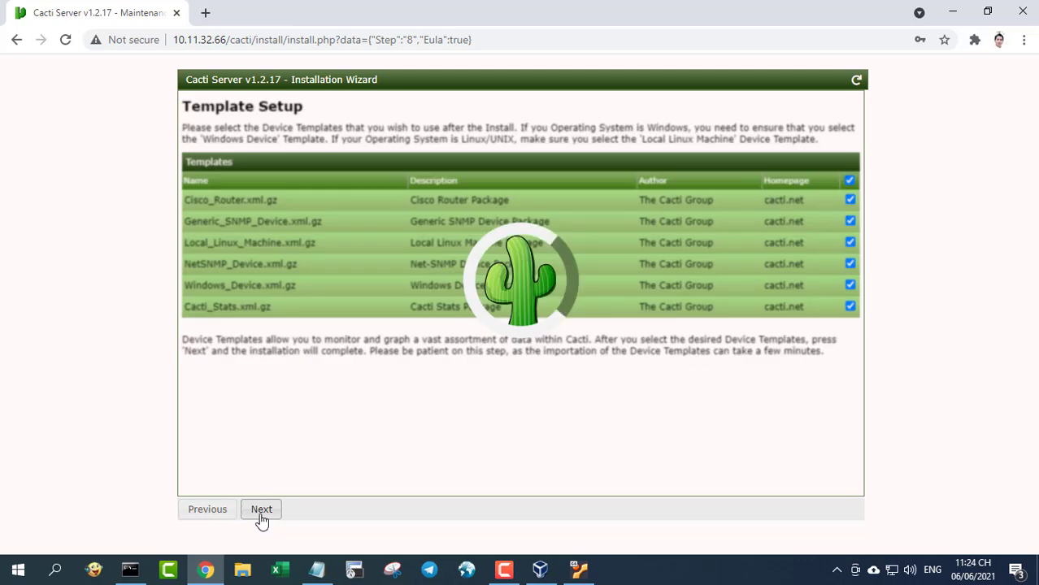
left_click(269, 511)
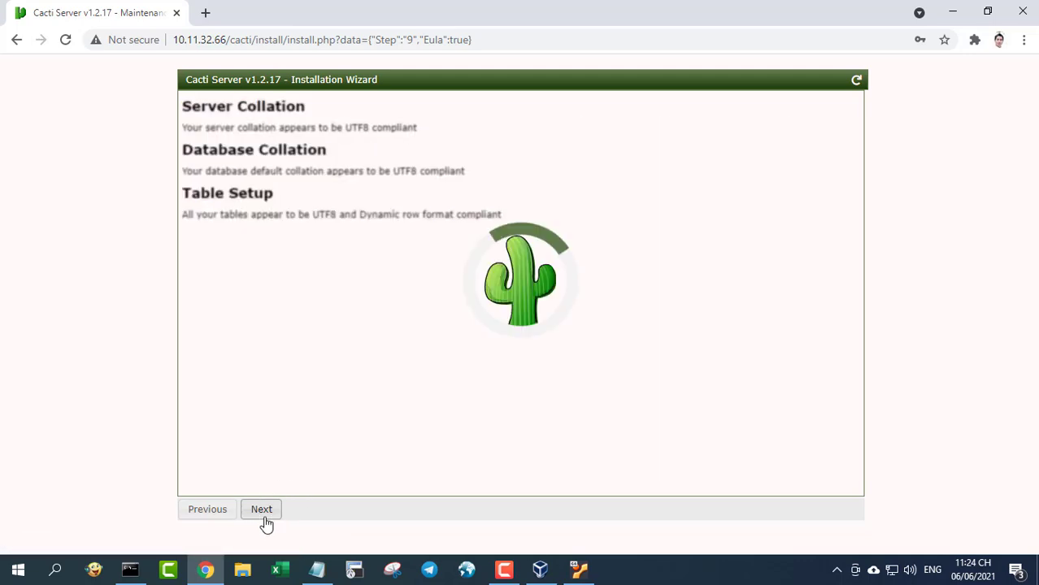
left_click(190, 167)
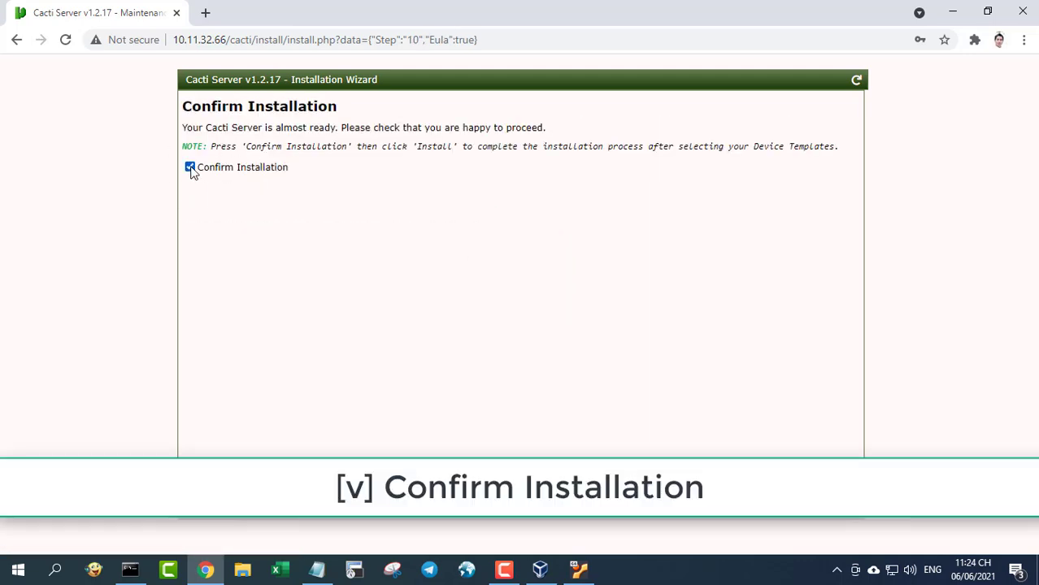
- Install Cacti 1.2.17 and open the main console from the Complete page
left_click(274, 504)
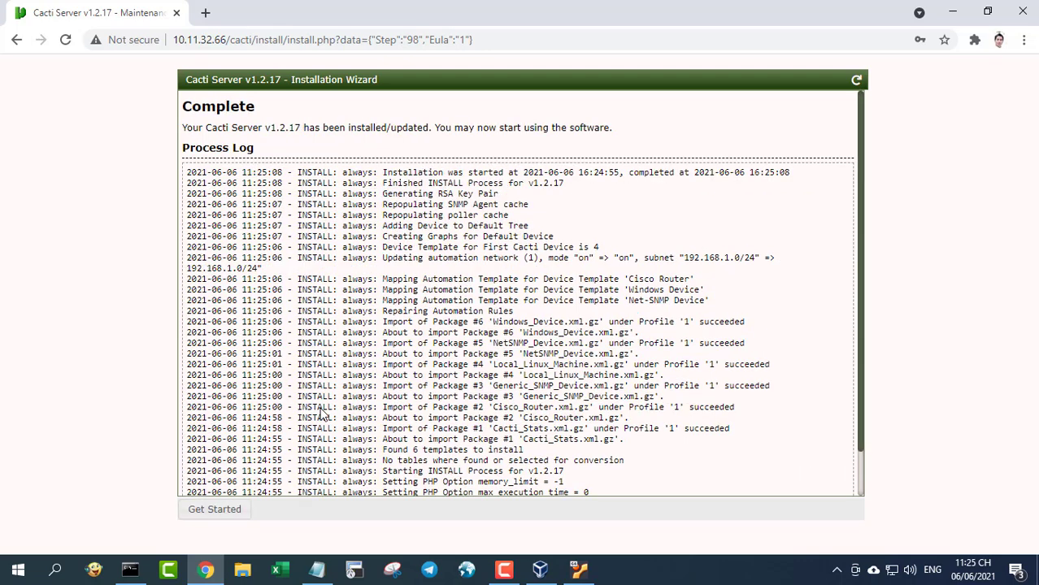
left_click(224, 516)
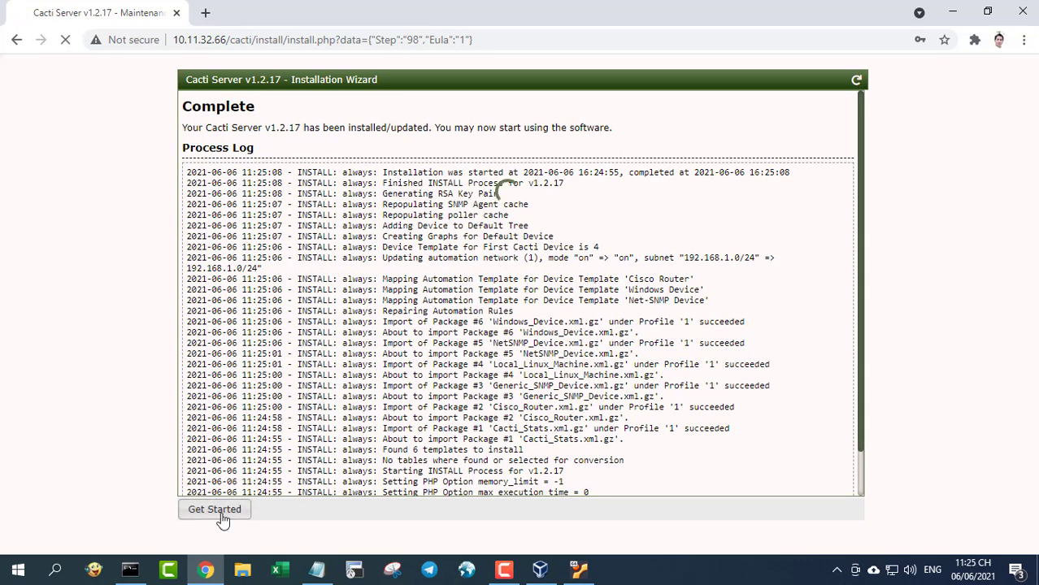
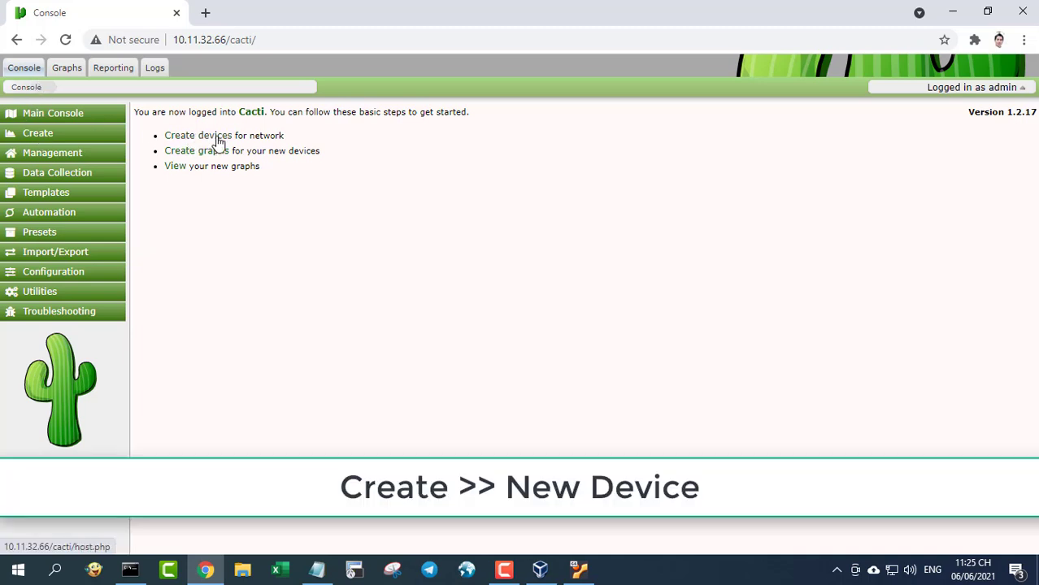
- Add a device named 'Windows' at 10.11.32.187 with the Windows Device template and save it
left_click(39, 135)
left_click(24, 168)
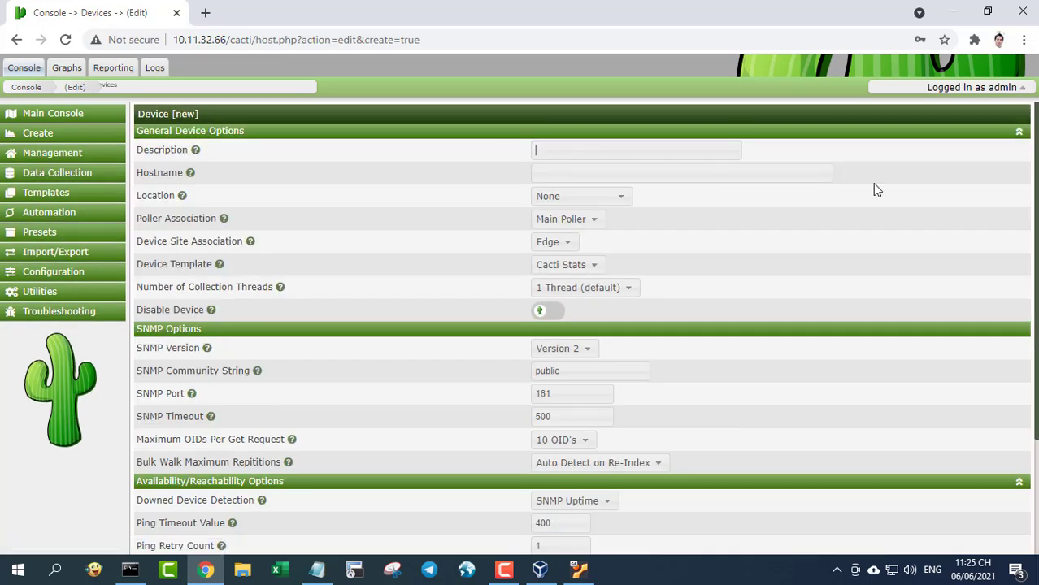
type("Windows")
left_click(713, 175)
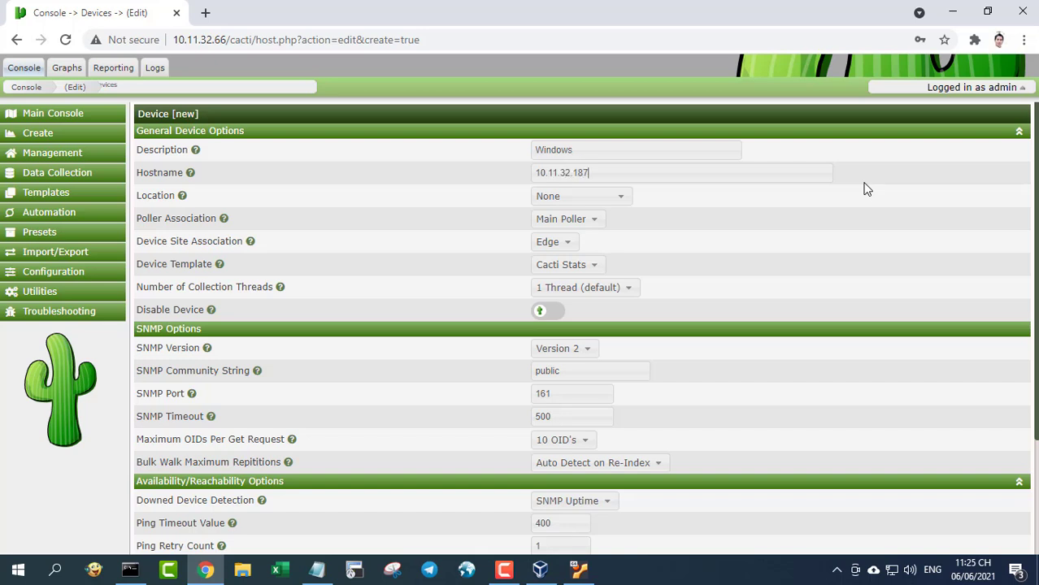
left_click(591, 266)
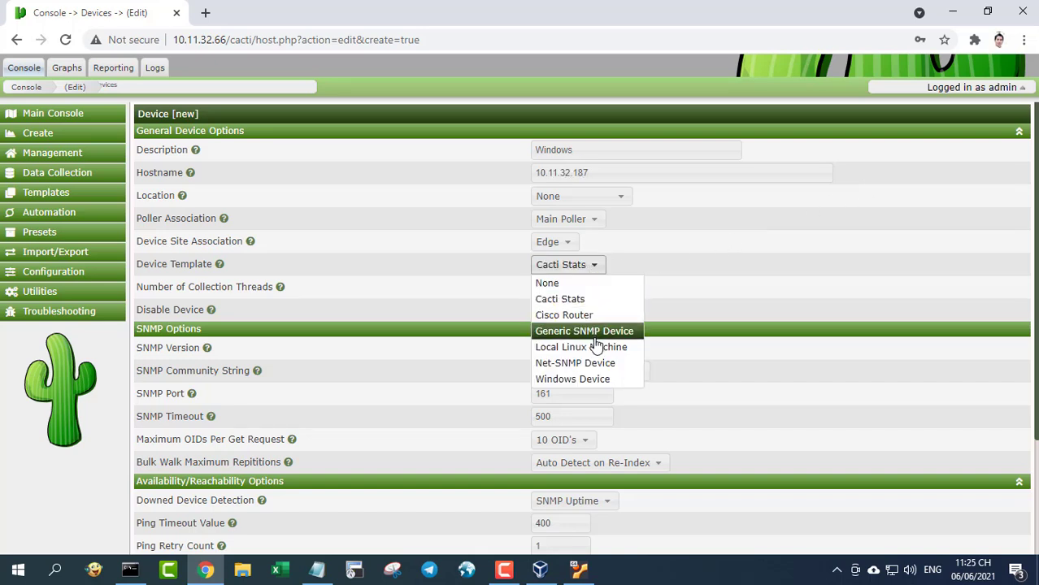
left_click(596, 382)
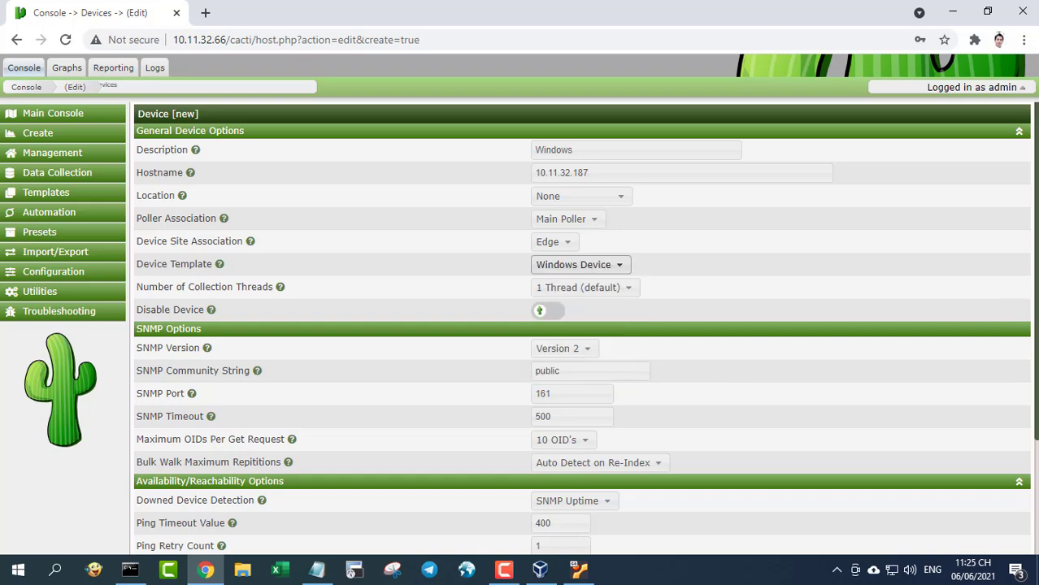
scroll(581, 329, "down", 2)
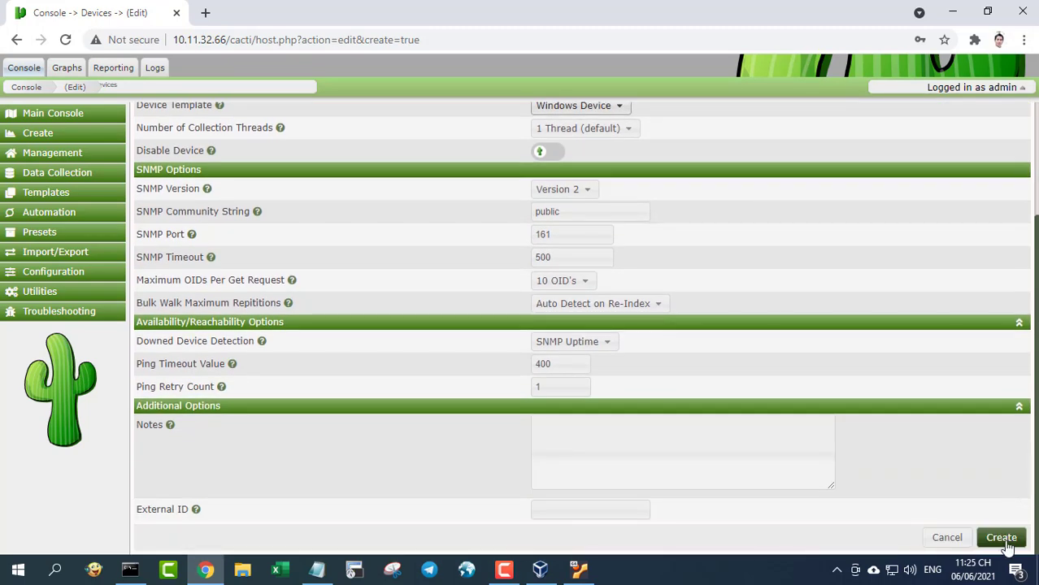
left_click(1004, 536)
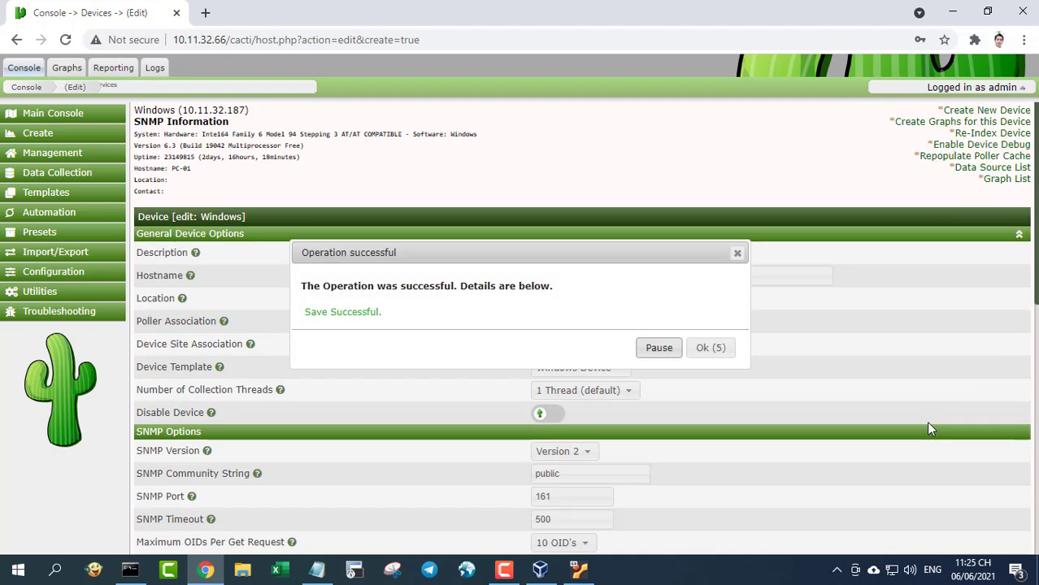
left_click(713, 351)
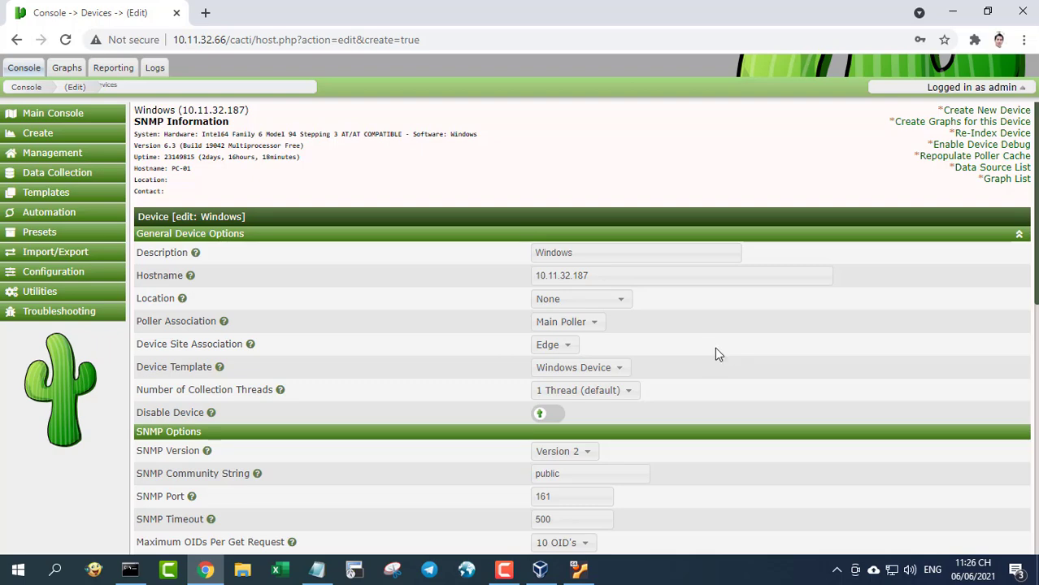
- Add a device named 'Router' at 10.11.32.140 with the Generic SNMP Device template and save it
left_click(40, 133)
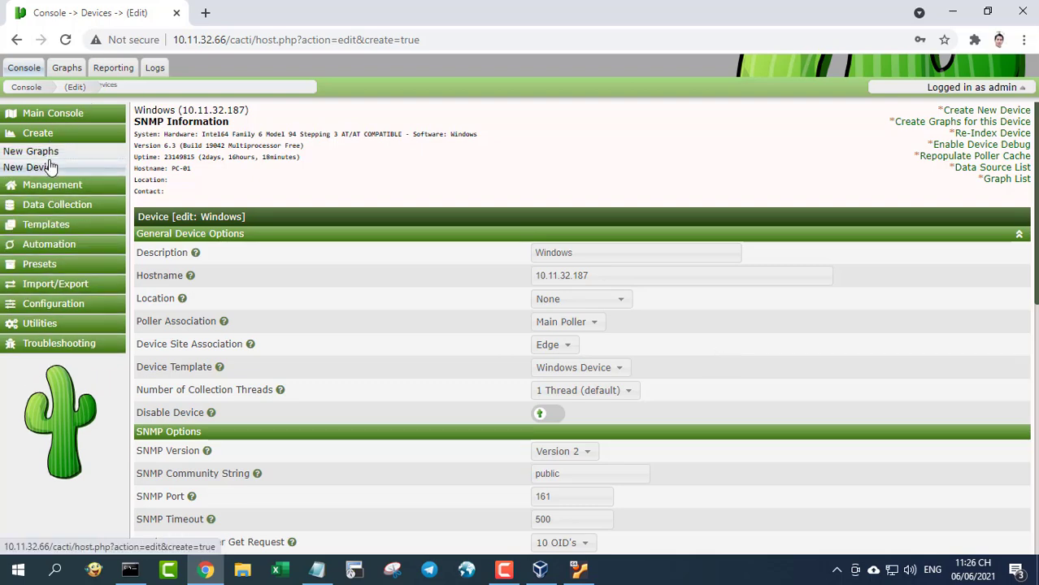
left_click(49, 166)
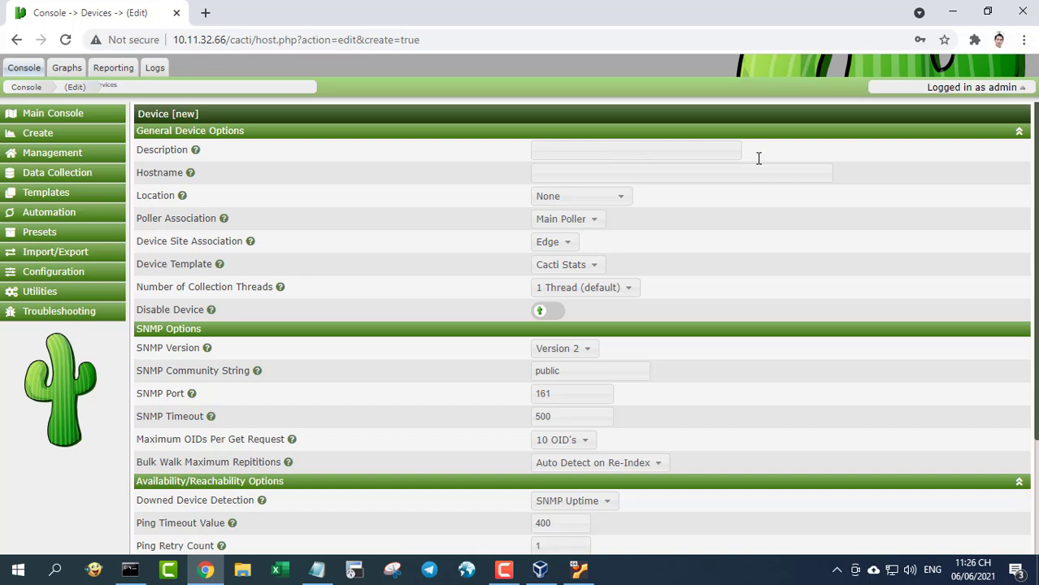
type("Router")
left_click(803, 165)
left_click(596, 268)
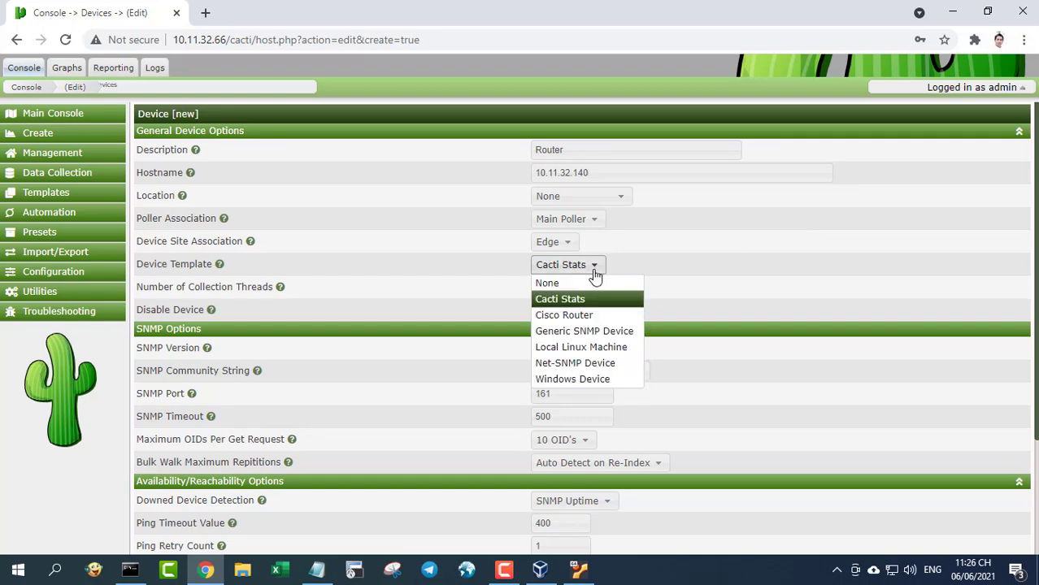
left_click(596, 330)
scroll(1035, 288, "down", 2)
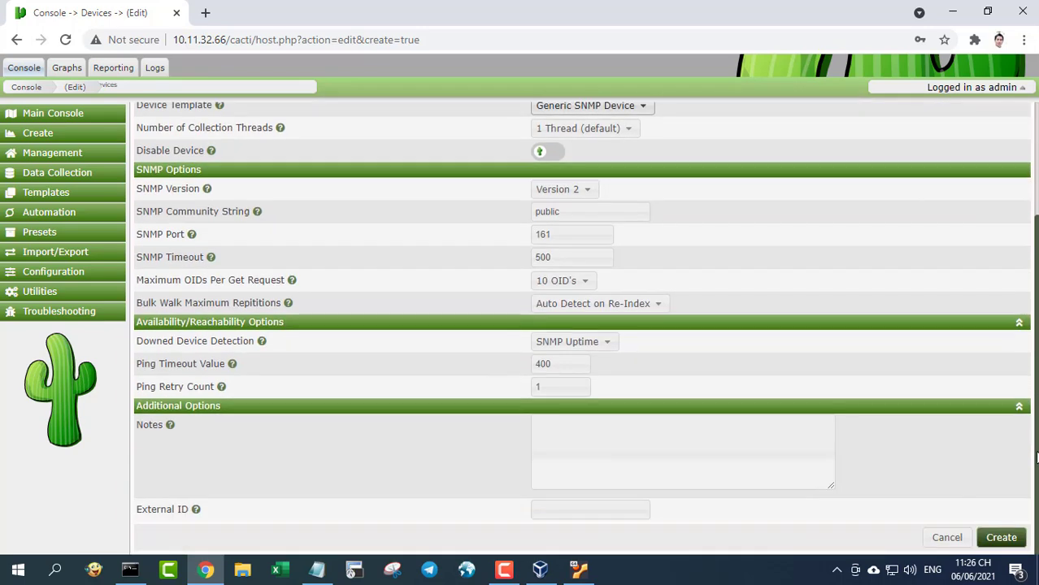
left_click(1002, 536)
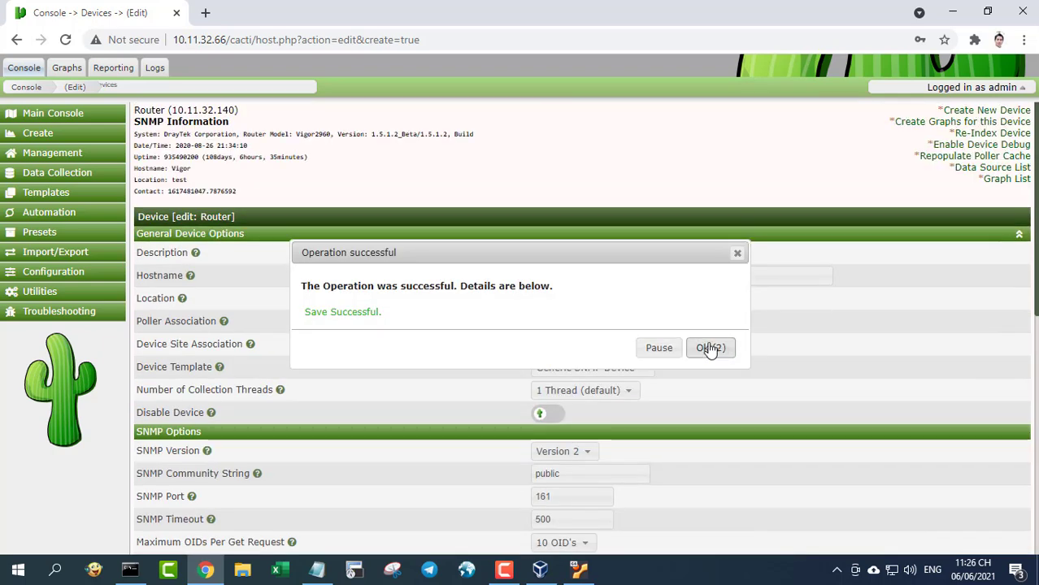
left_click(711, 349)
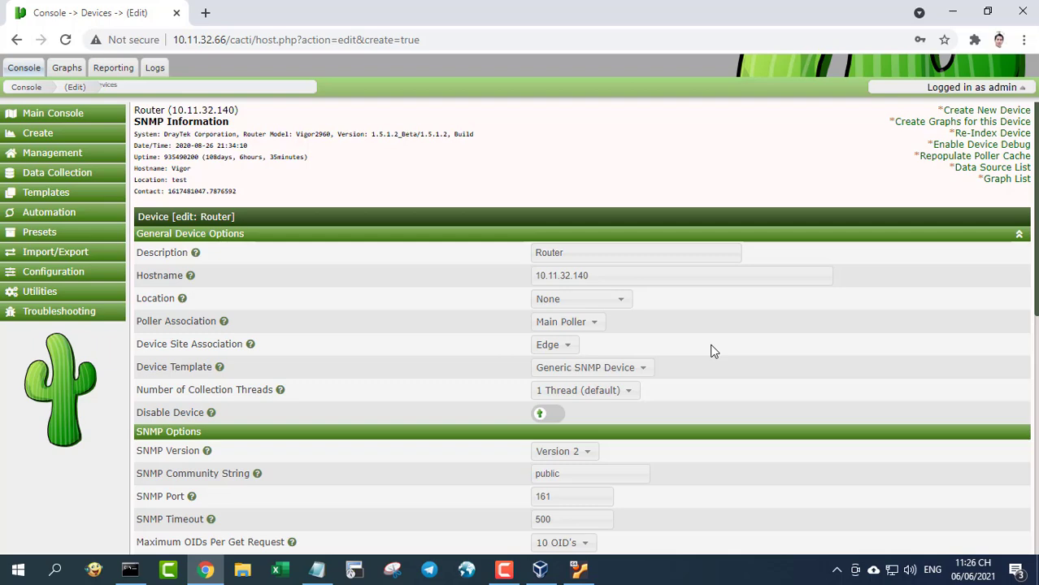
- Save device Switch_01 at 10.11.32.250 as a Generic SNMP Device, then open a blank device form
left_click(979, 111)
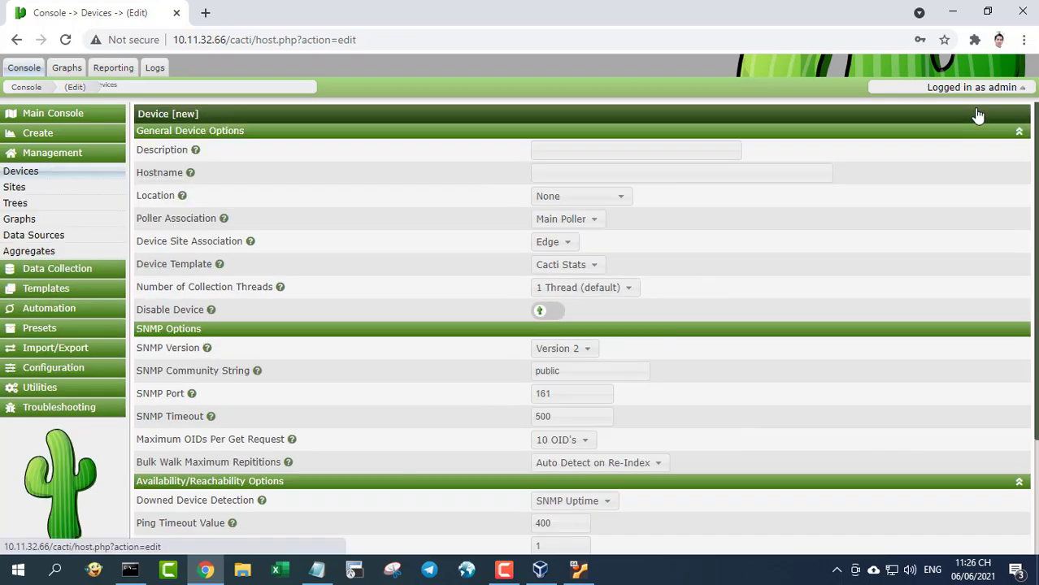
left_click(703, 154)
type("Sw")
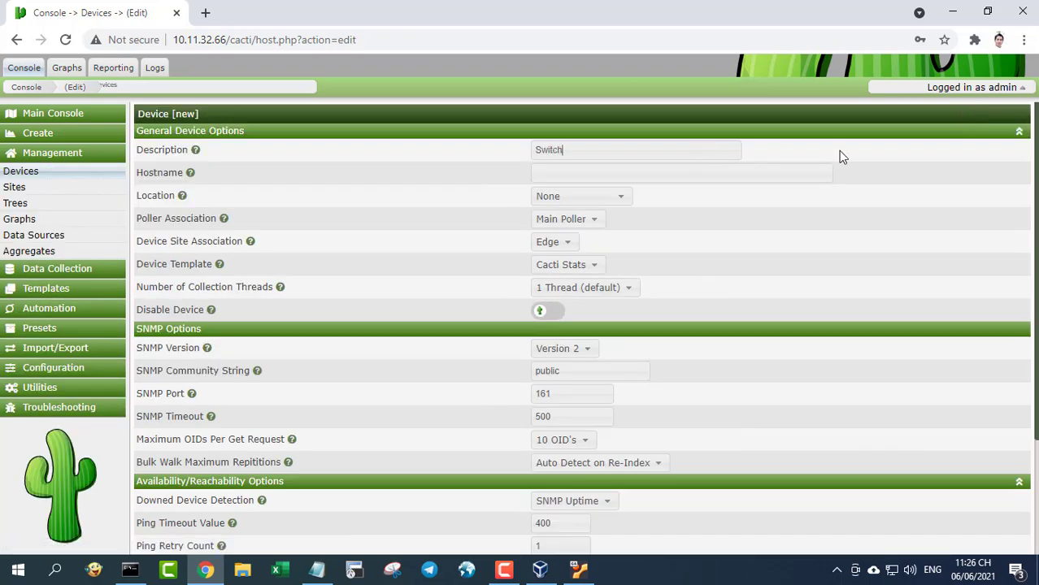
type("itch_01")
left_click(798, 174)
type("10.11.32.250")
left_click(588, 274)
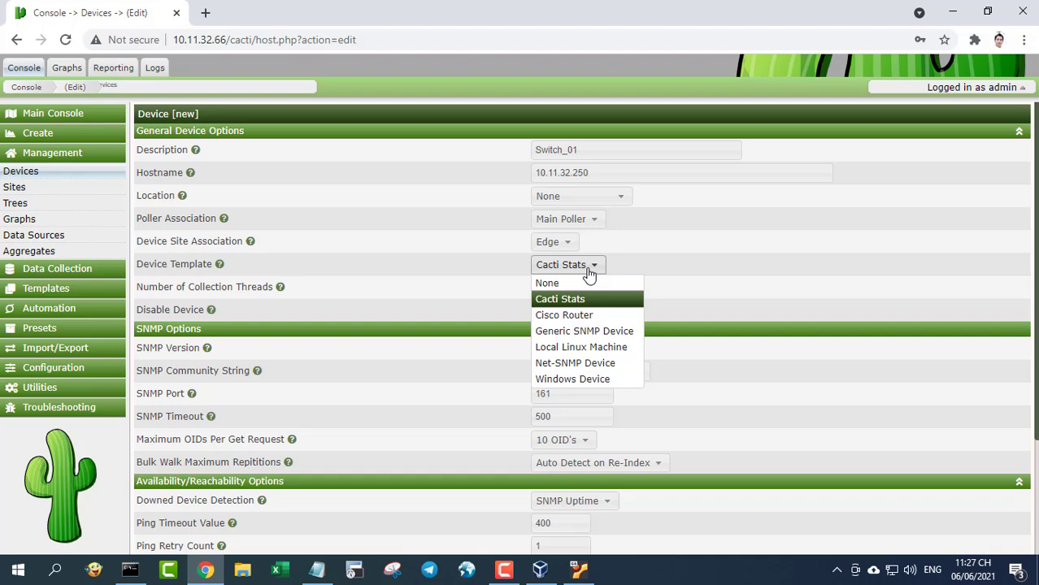
left_click(589, 329)
scroll(581, 325, "down", 2)
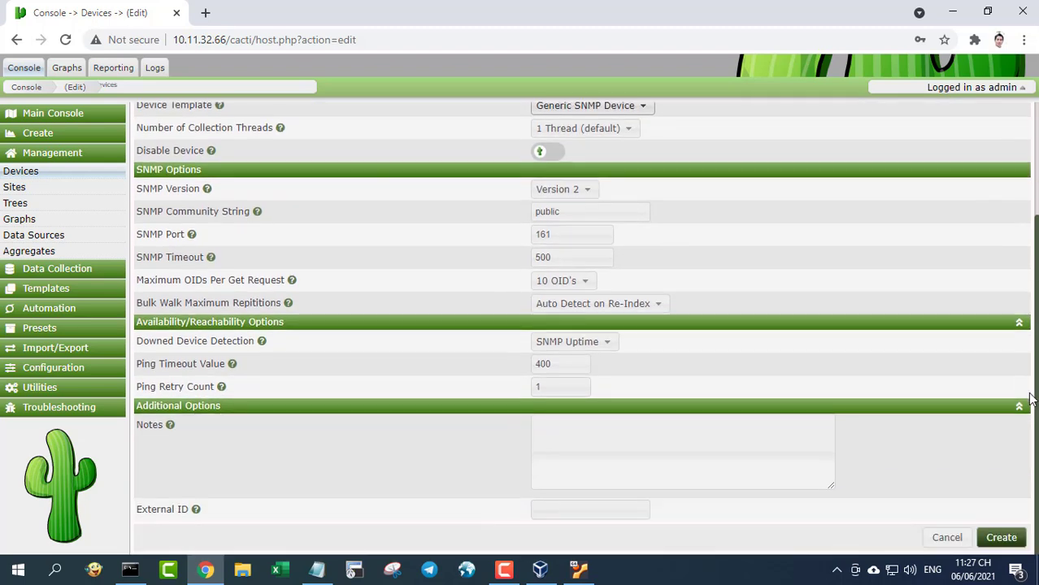
left_click(1000, 538)
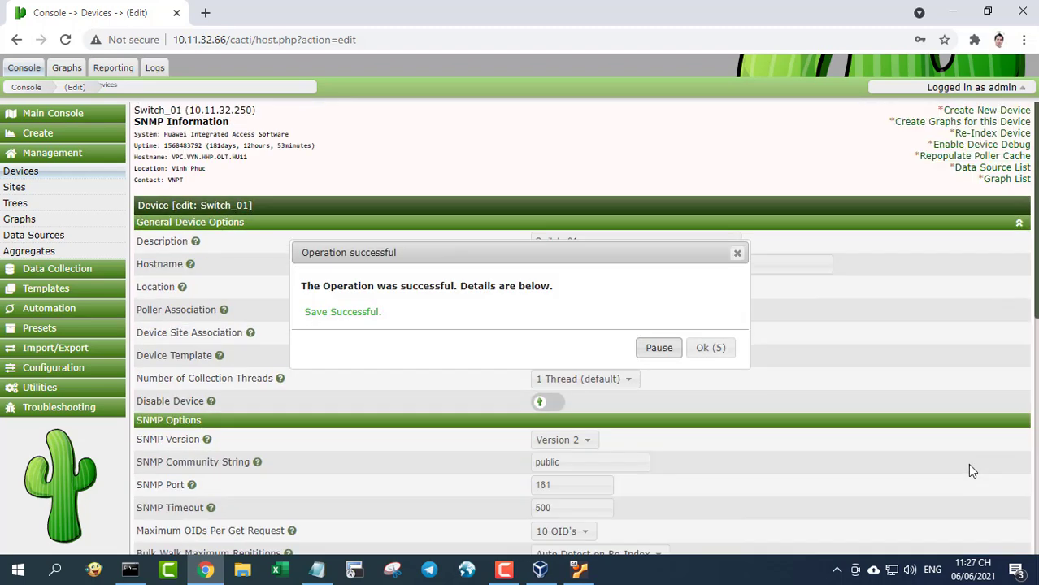
left_click(709, 349)
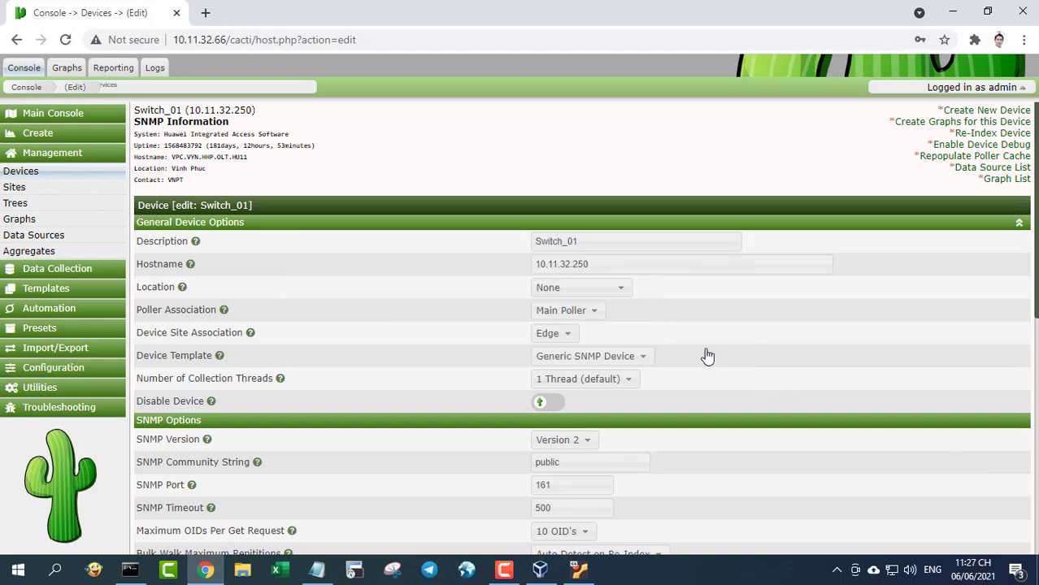
left_click(972, 111)
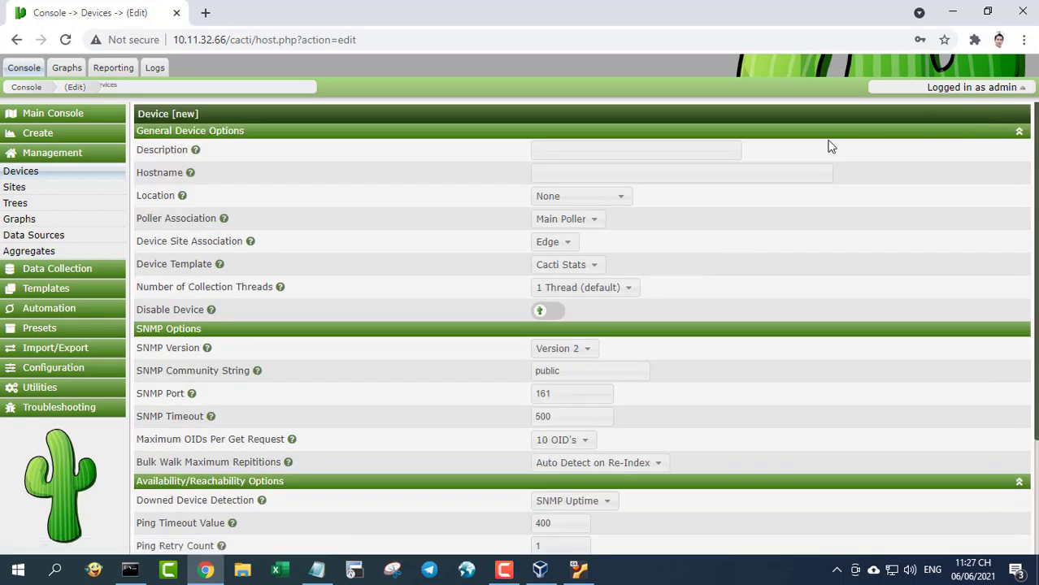
- Add Switch_02 at 10.11.32.254 on Main Poller with the Generic SNMP Device template and save it
left_click(703, 151)
type("S")
type("10.11.32.254")
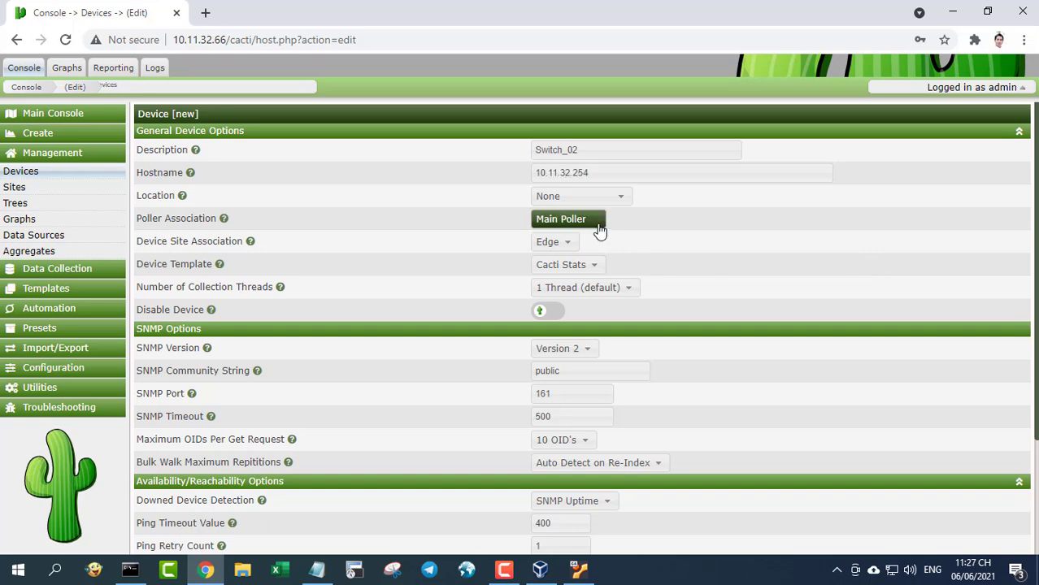
left_click(594, 220)
left_click(597, 233)
left_click(598, 266)
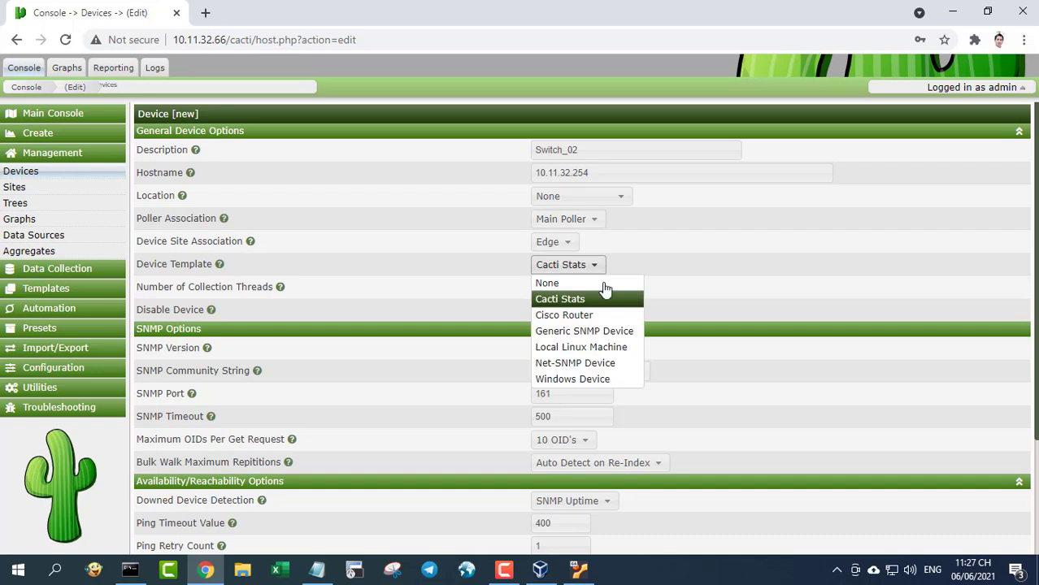
left_click(596, 331)
scroll(581, 325, "down", 2)
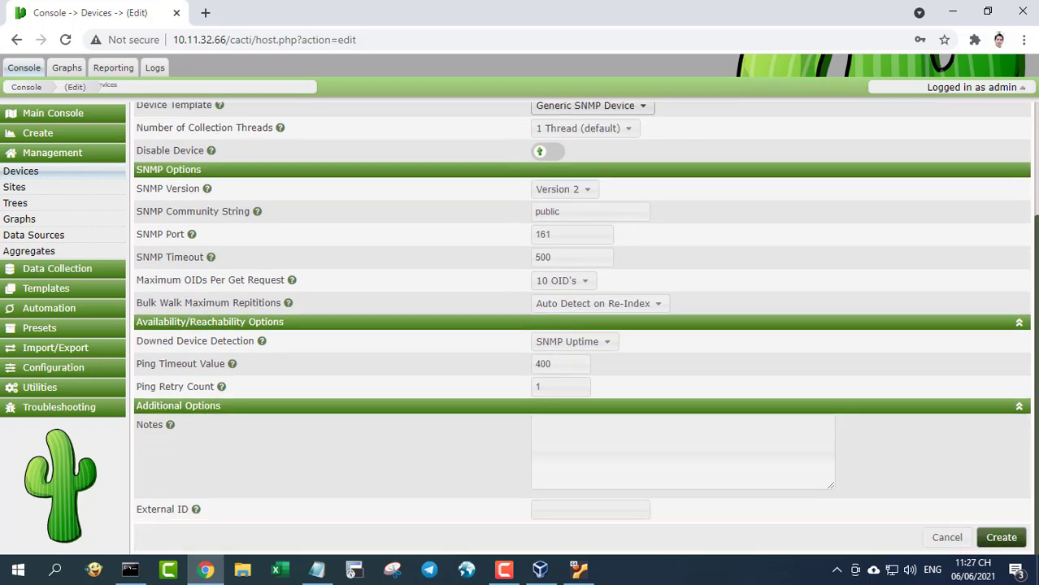
left_click(1001, 537)
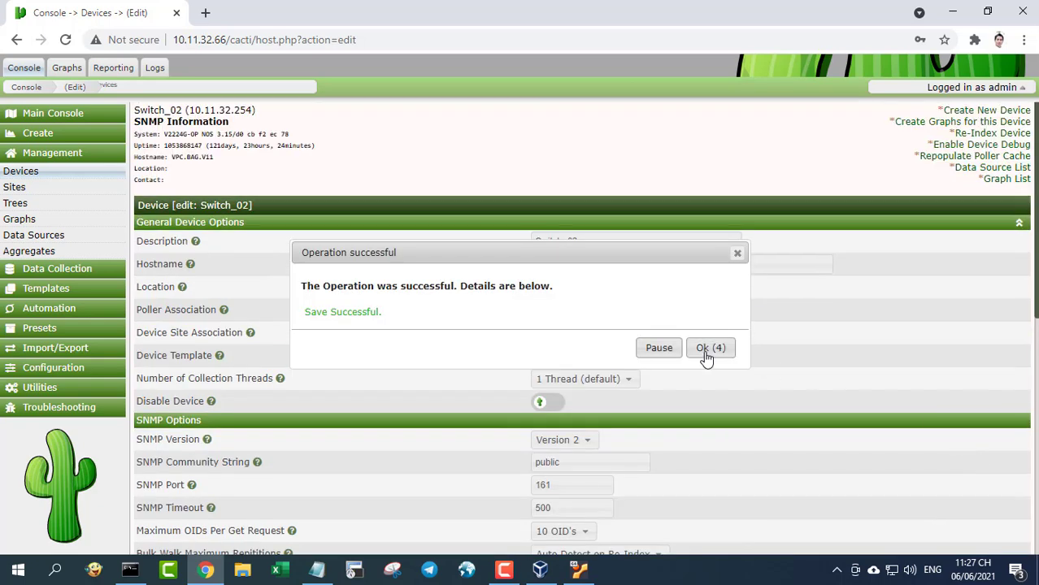
left_click(705, 350)
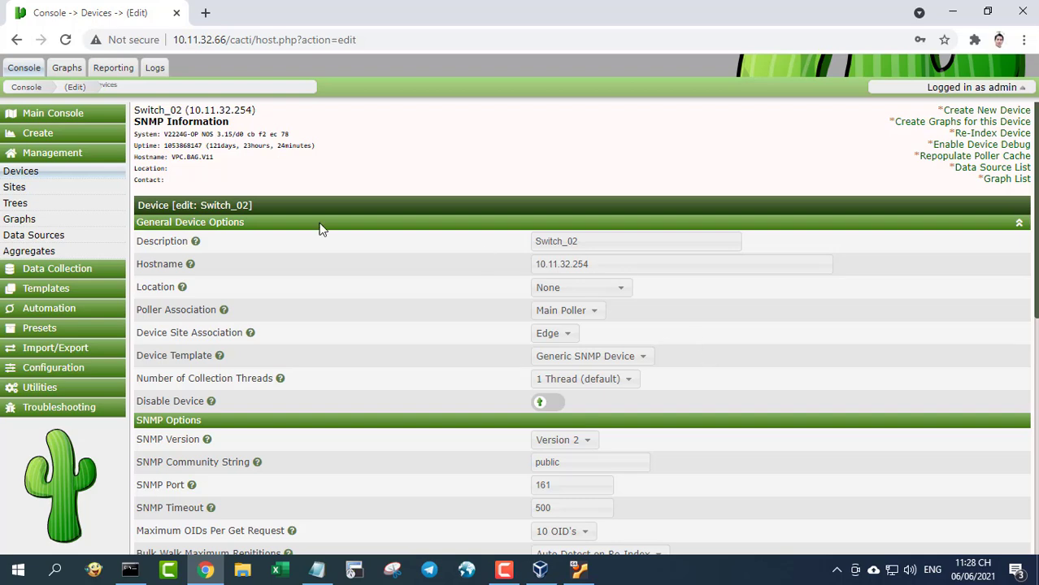
- Check the device list, then return to the console home and expand the Create section
left_click(18, 172)
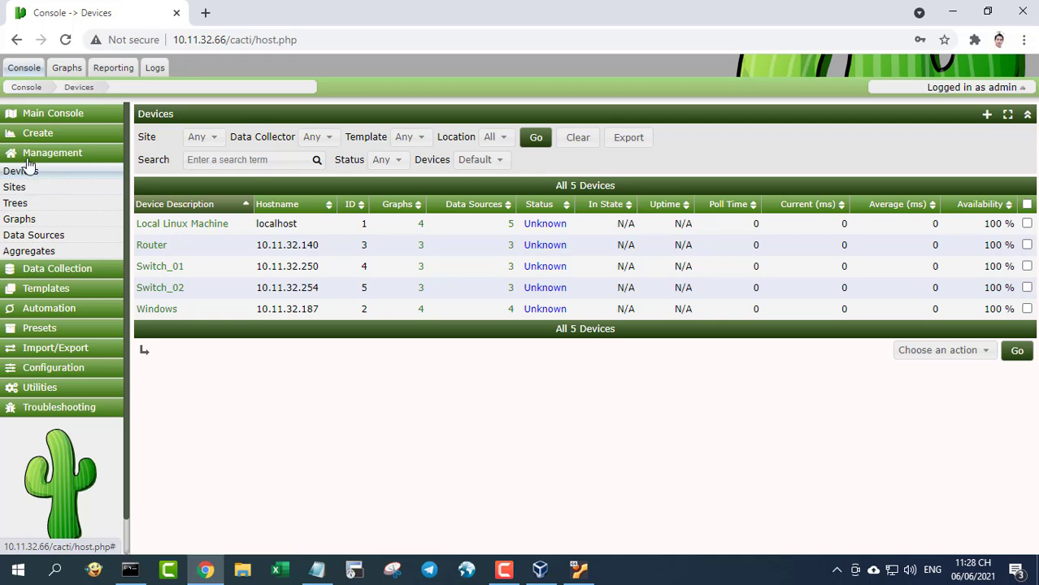
left_click(47, 116)
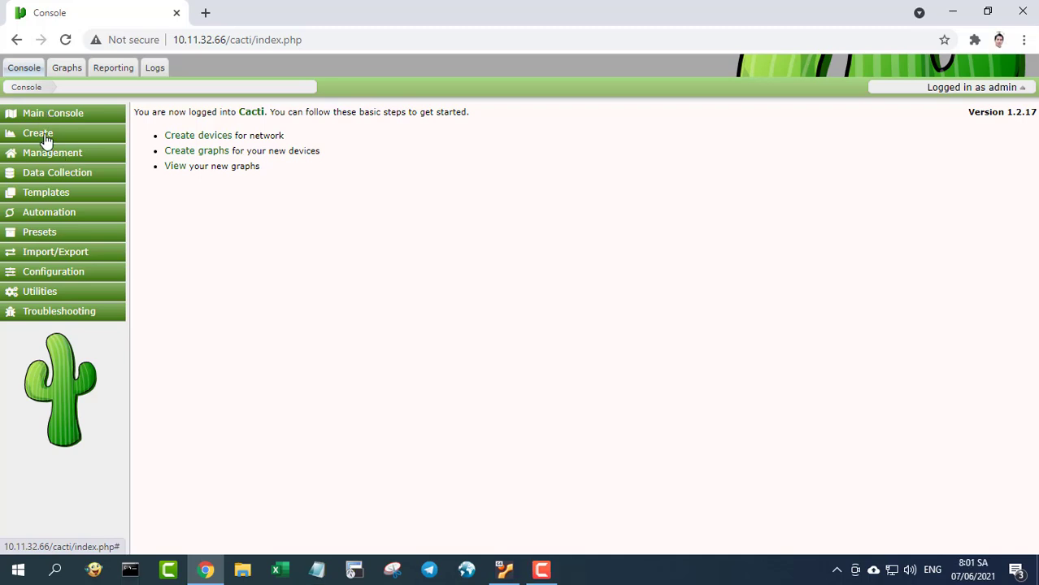
left_click(45, 134)
- On the New Graphs page, choose the Router device and select all four graph templates
left_click(55, 153)
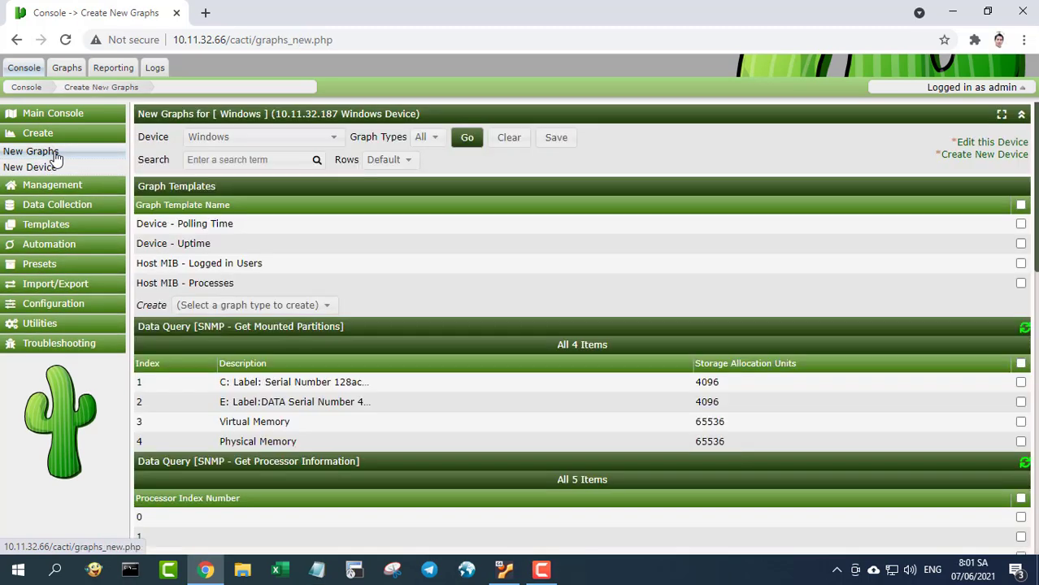
left_click(335, 139)
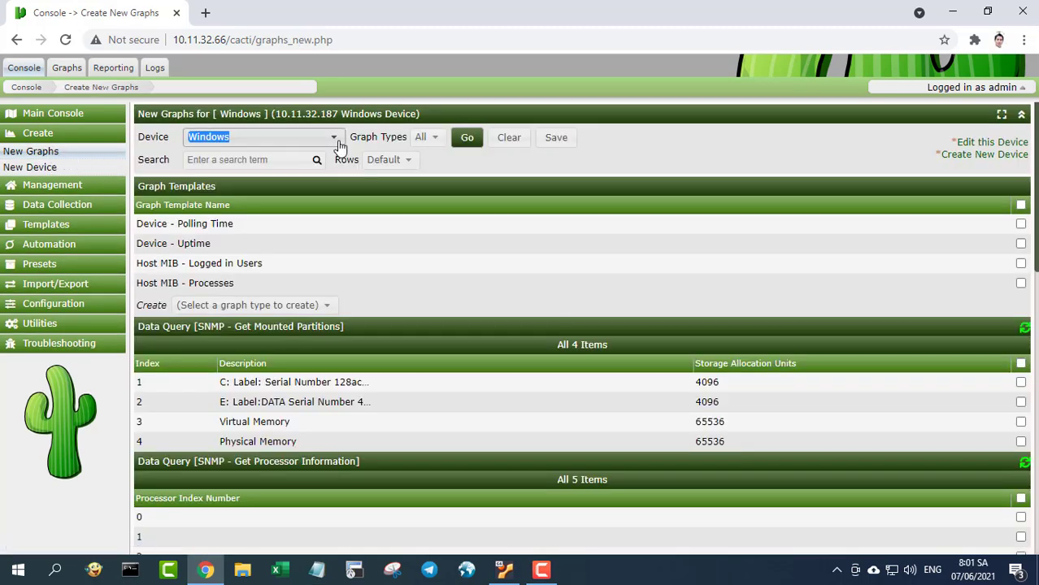
left_click(296, 170)
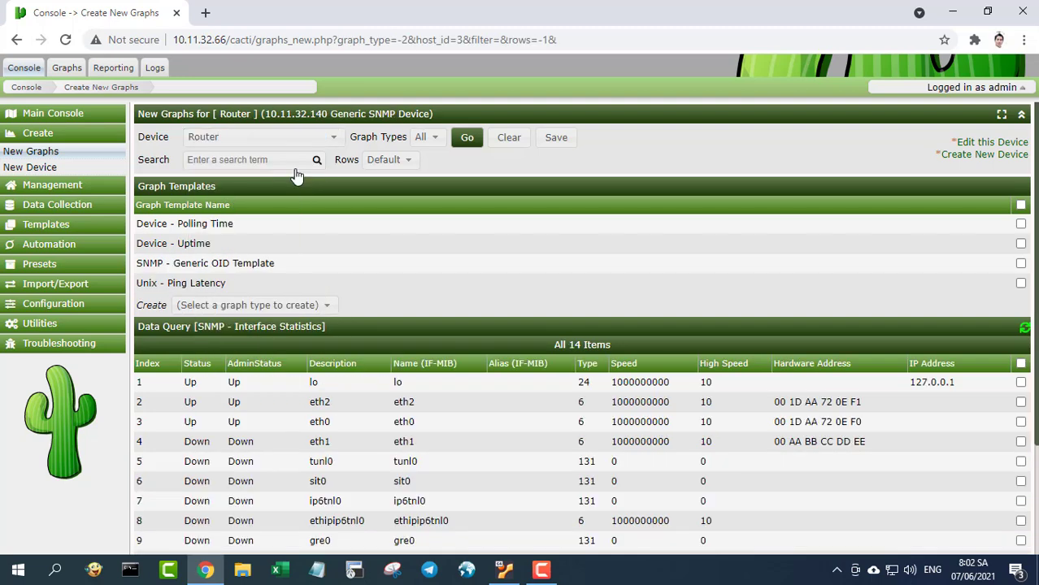
left_click(1020, 205)
scroll(1024, 211, "down", 1)
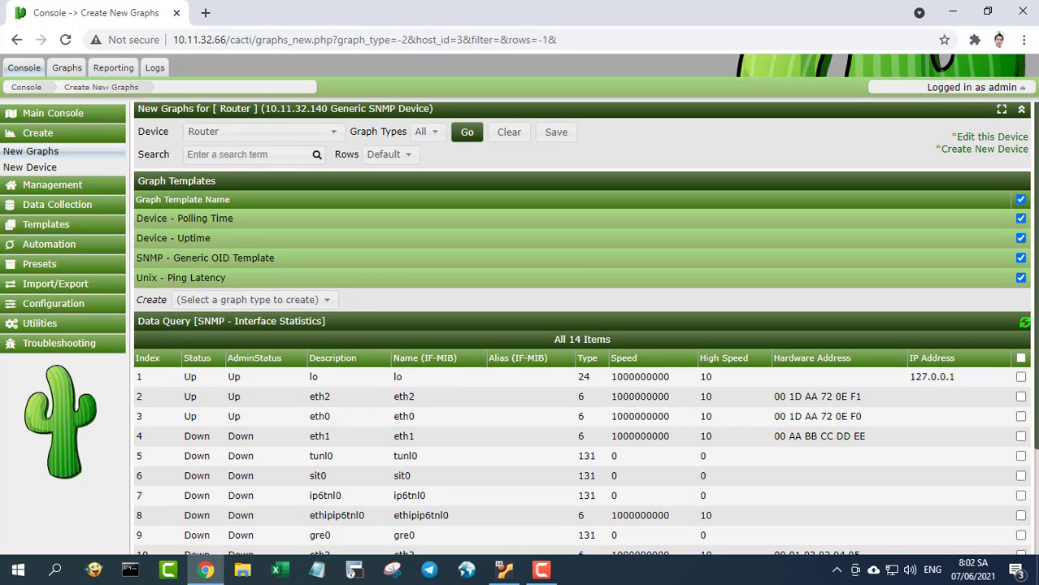
scroll(582, 325, "down", 2)
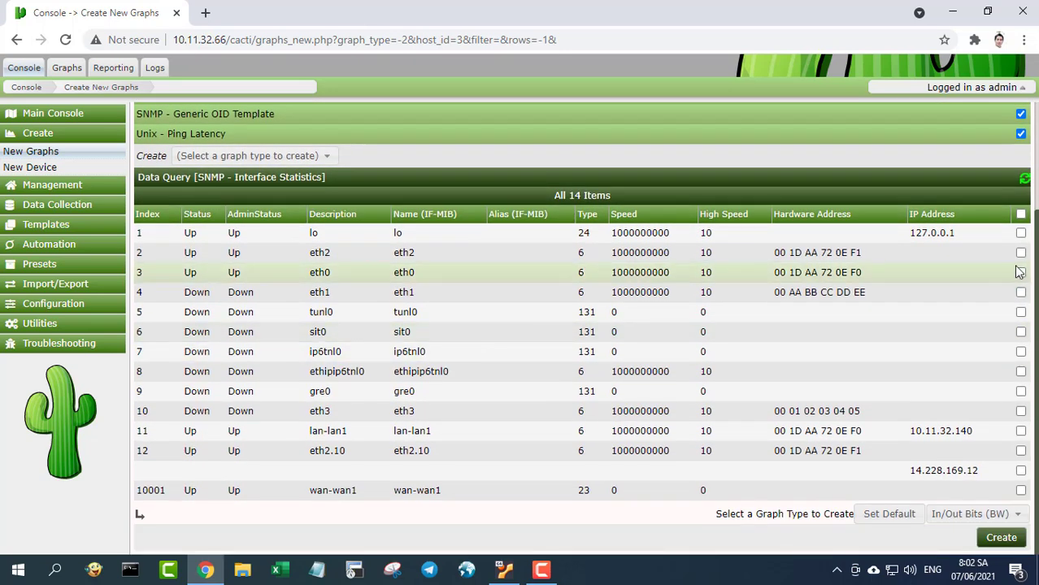
- Select interfaces eth2, eth0, eth1, lan-lan1, eth2.10 and wan-wan1, keeping In/Out Bits graphs
left_click(1020, 252)
left_click(1019, 273)
left_click(1020, 292)
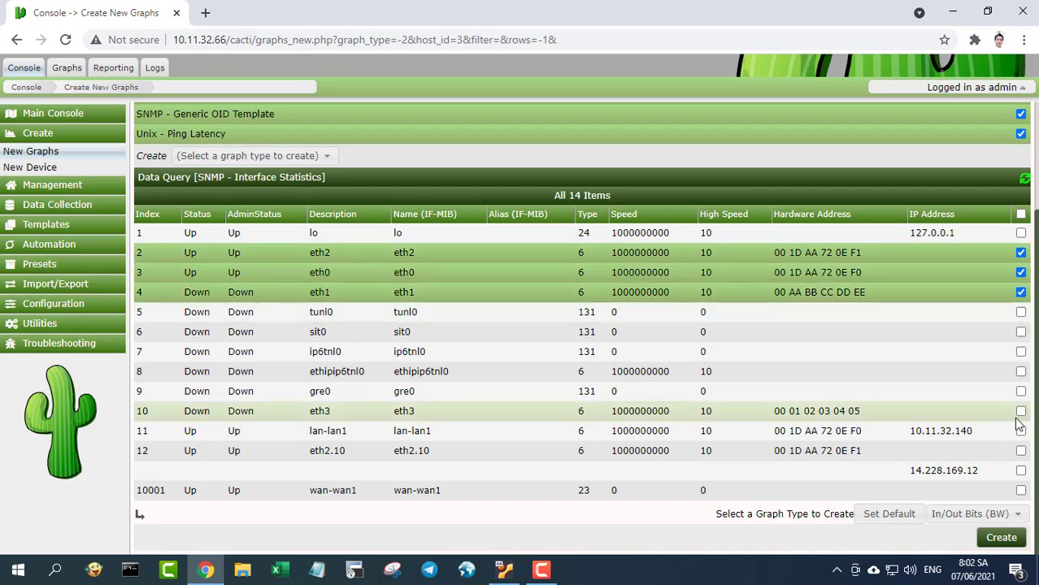
left_click(1020, 431)
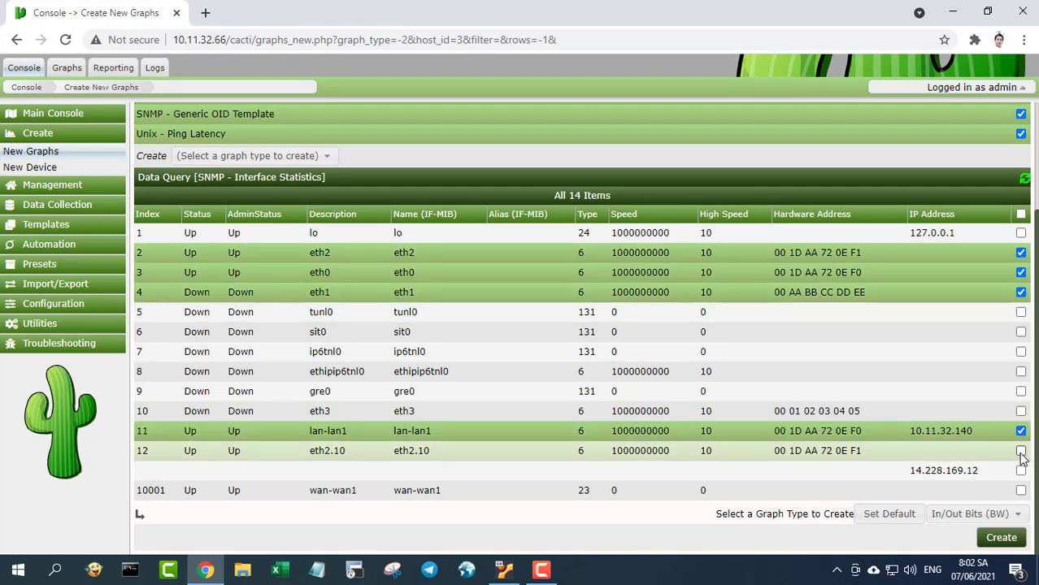
left_click(1020, 451)
left_click(1020, 470)
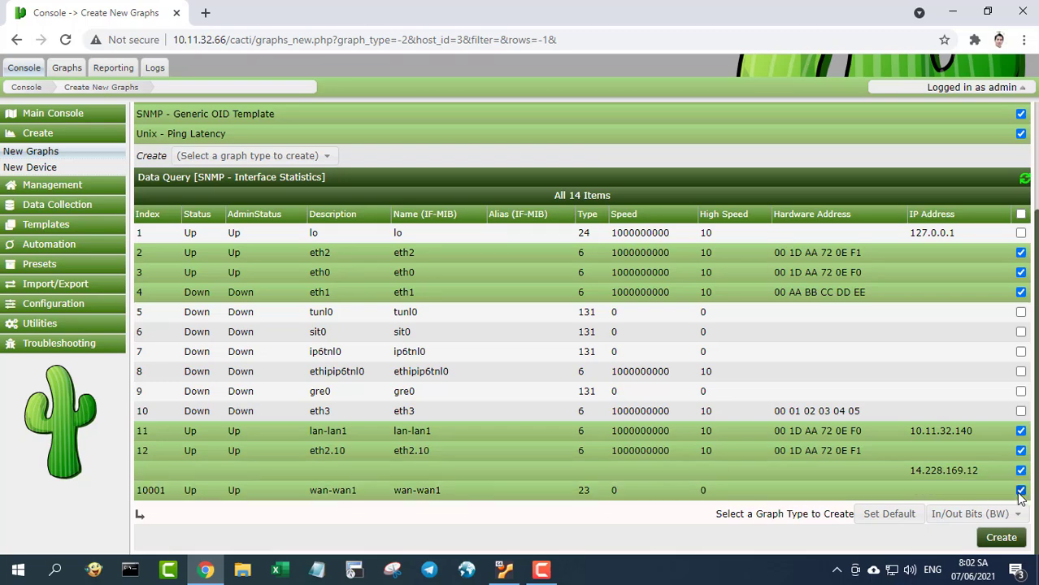
left_click(1008, 513)
left_click(1002, 496)
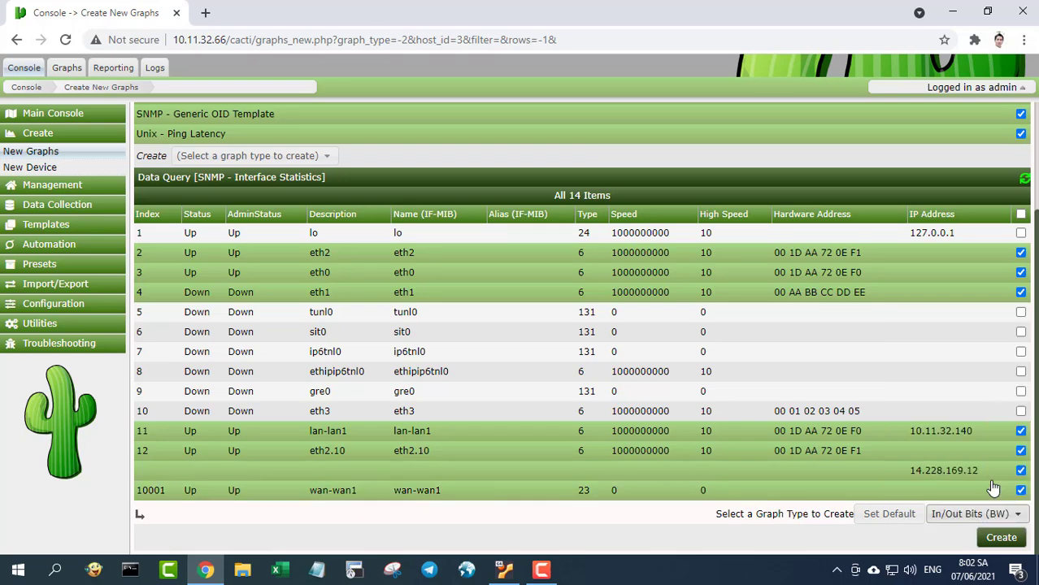
- Create and confirm the selected Router graphs
left_click(1001, 537)
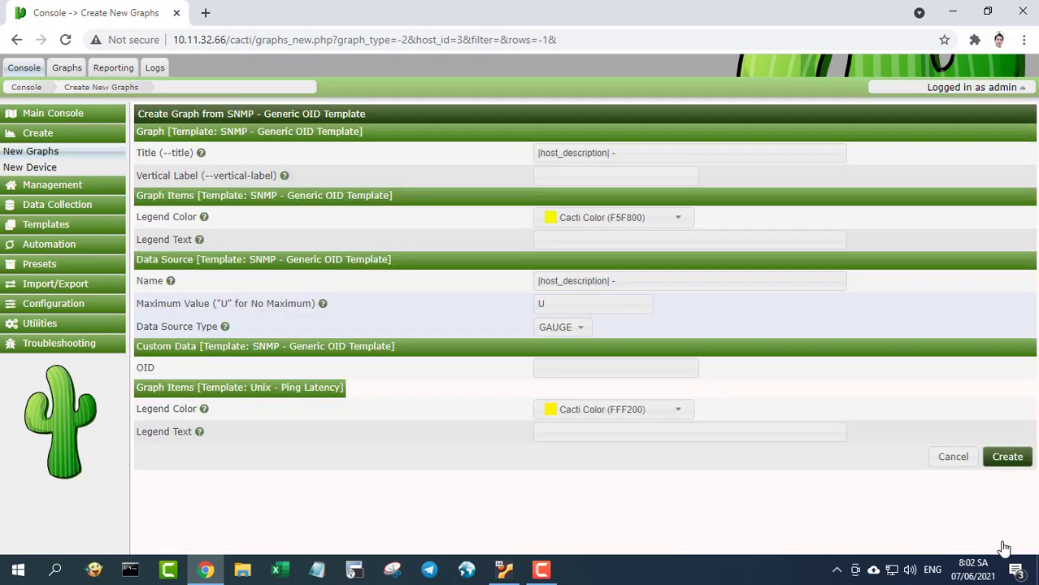
left_click(1003, 461)
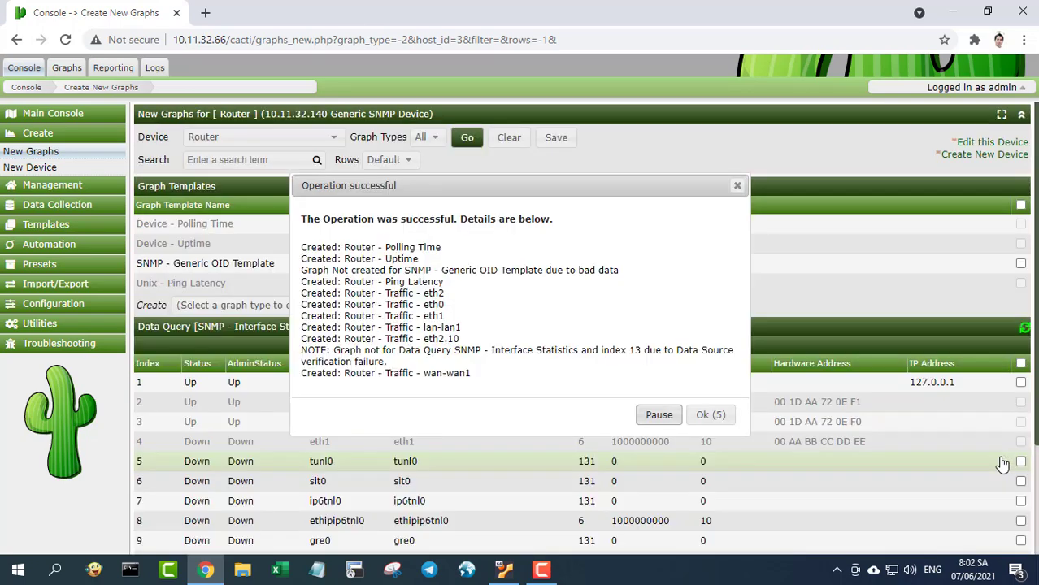
left_click(705, 413)
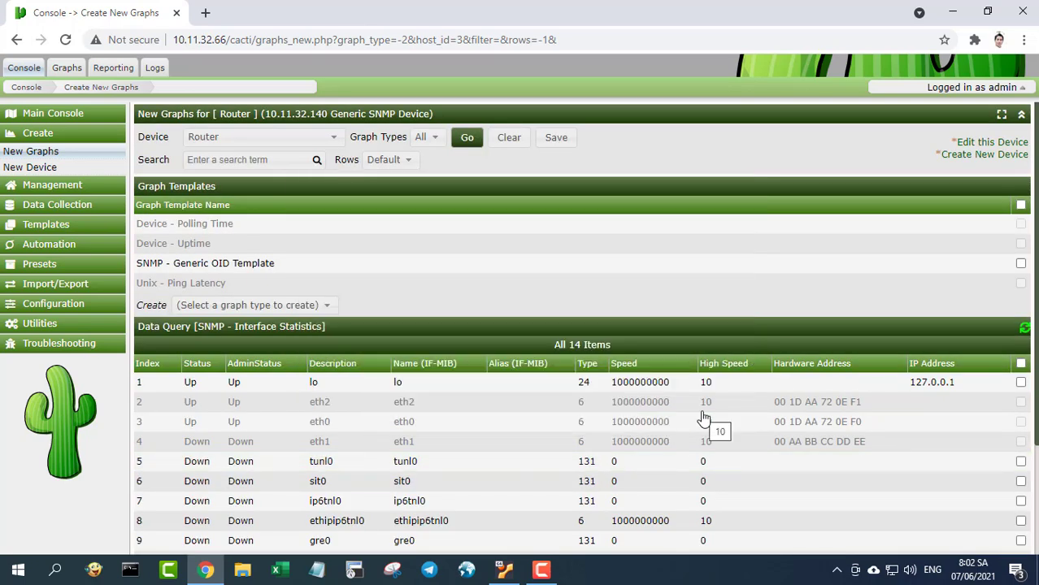
left_click(335, 140)
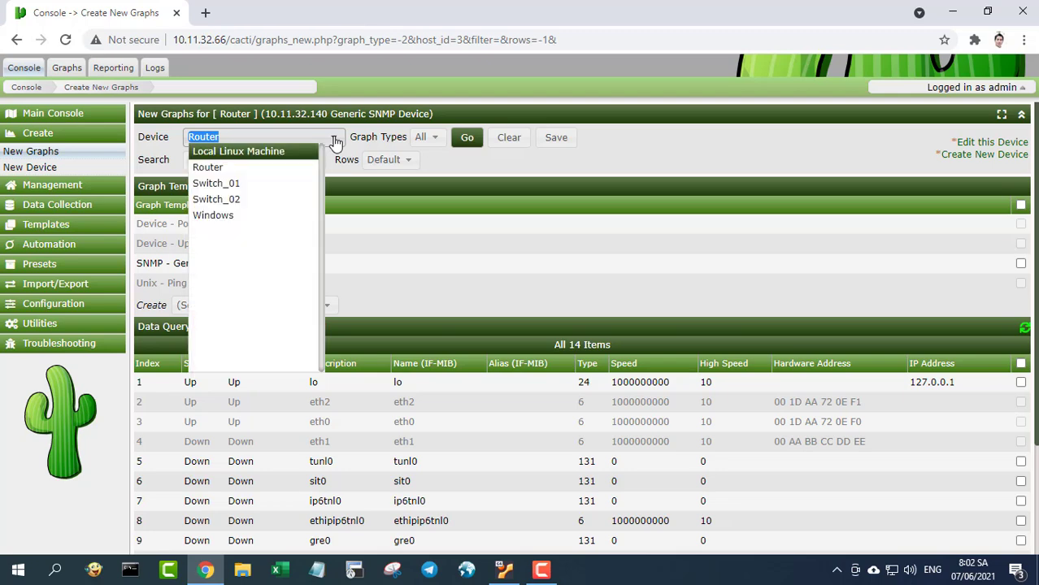
- Switch to the Switch_01 device and select all four graph templates
left_click(287, 187)
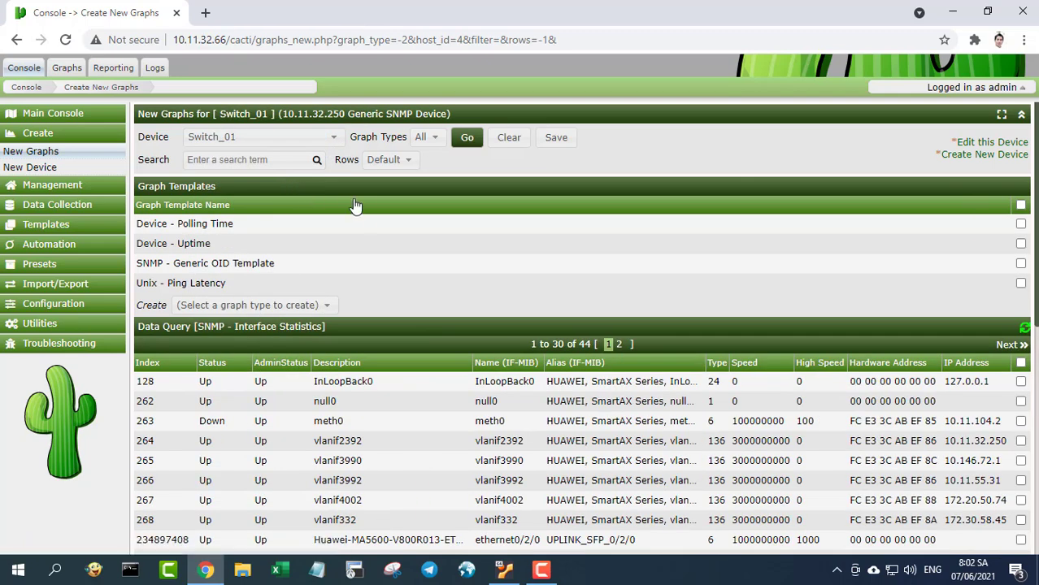
left_click(1019, 205)
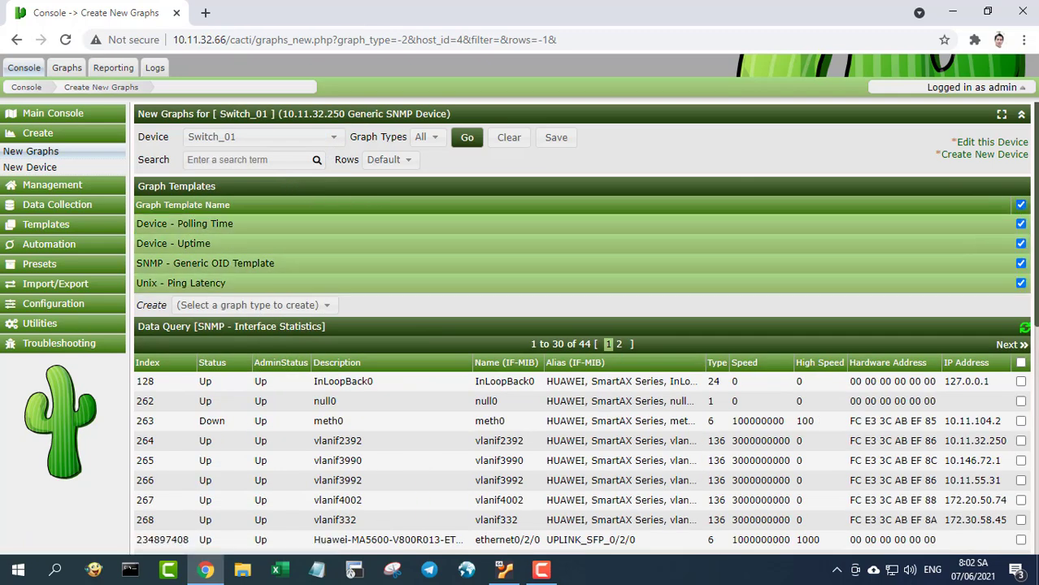
scroll(1033, 321, "down", 1)
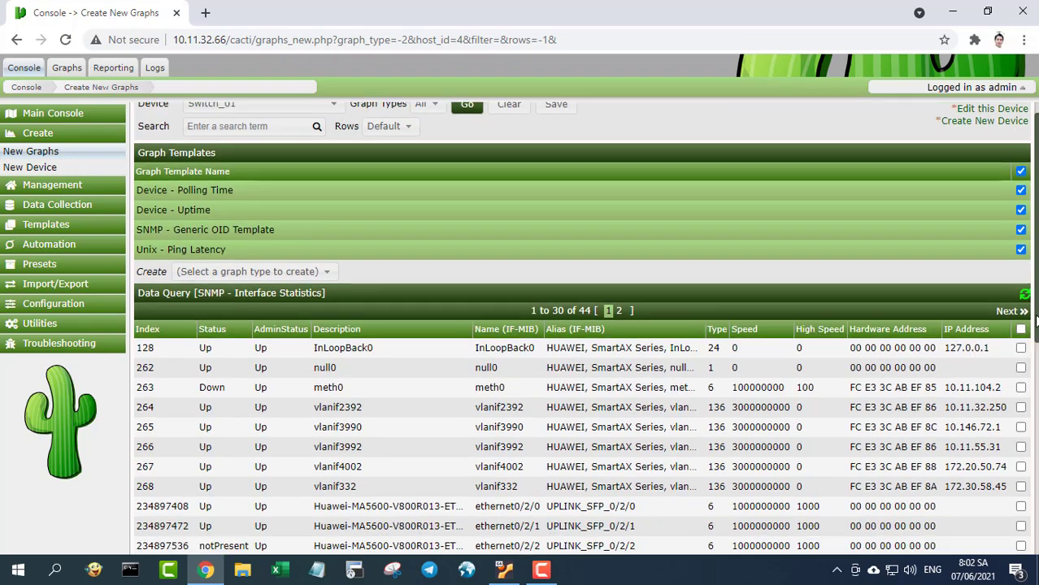
scroll(1035, 322, "down", 3)
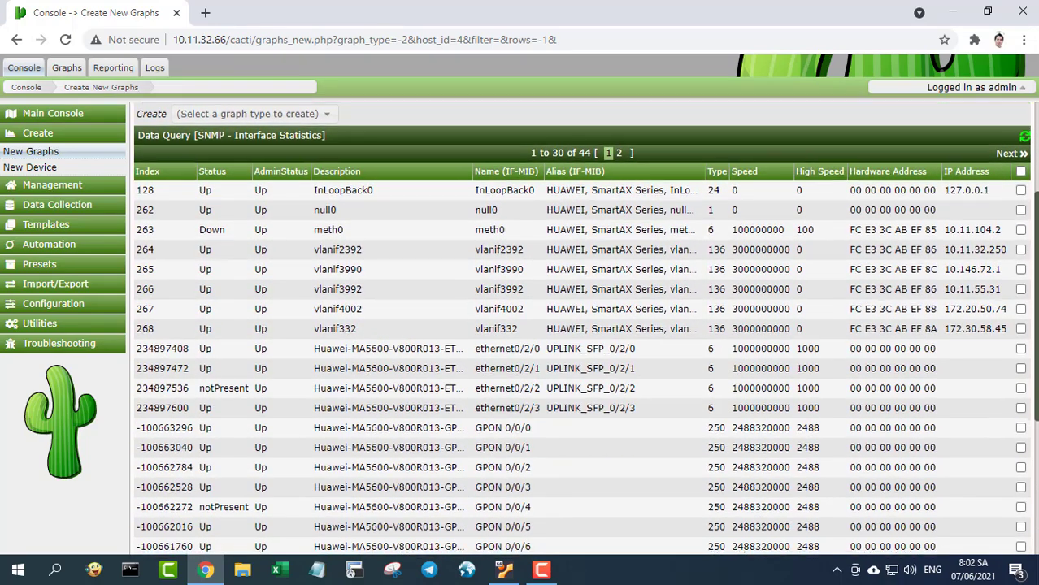
scroll(1035, 321, "down", 1)
- Select all interfaces except InLoopBack0, null0, meth0 and vlanif2392, 3990, 3992, 4002, 332
left_click(1020, 130)
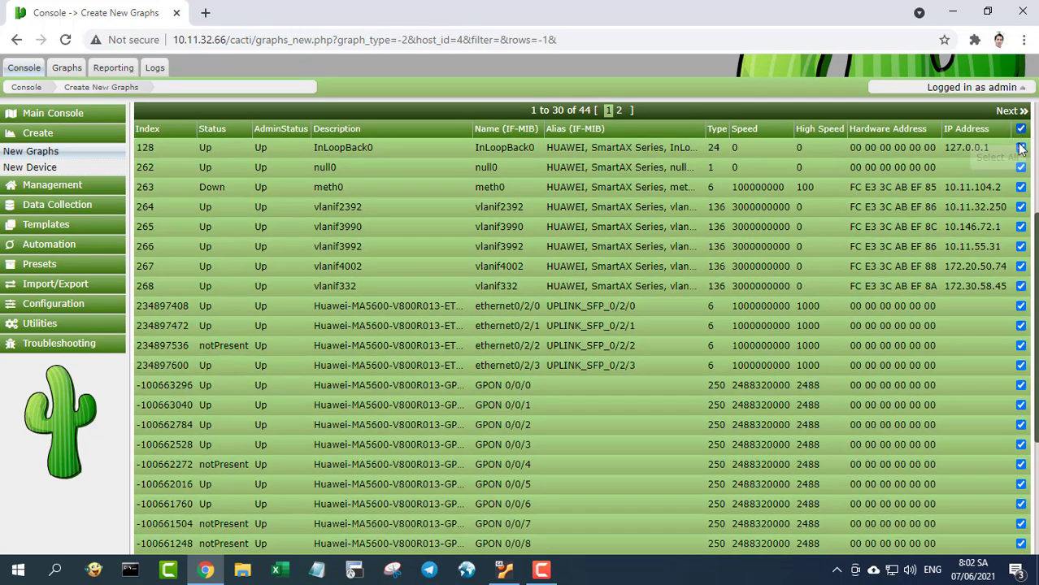
left_click(1020, 148)
left_click(1021, 167)
left_click(1021, 187)
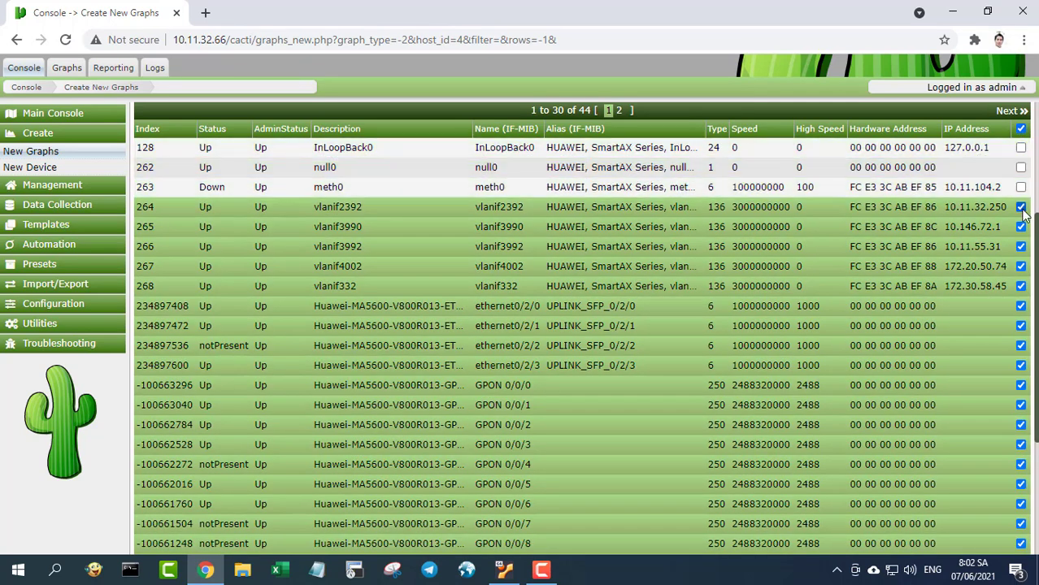
left_click(1021, 208)
left_click(1021, 227)
left_click(1021, 246)
left_click(1020, 266)
left_click(1020, 286)
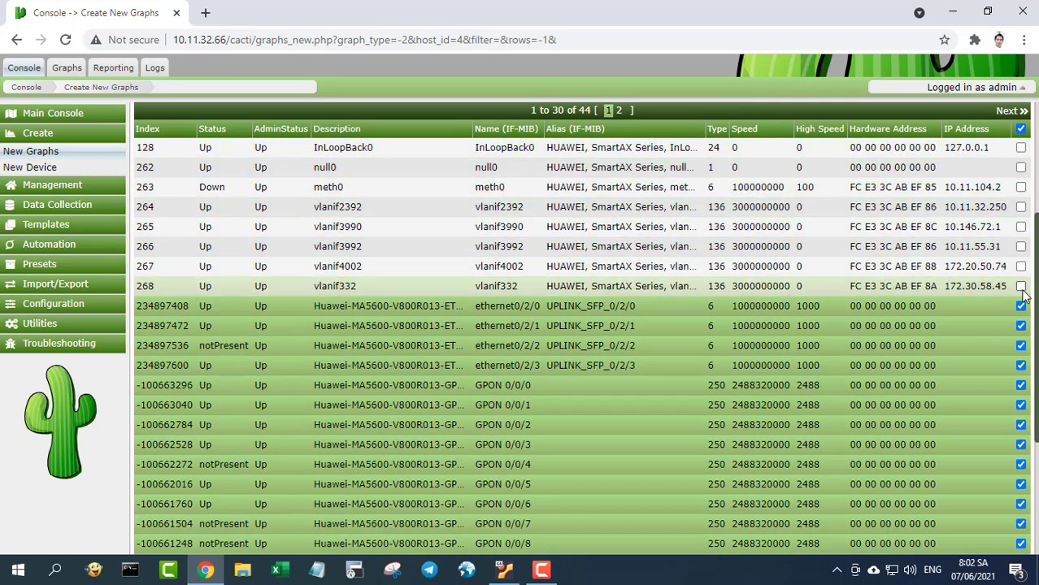
scroll(1024, 296, "down", 3)
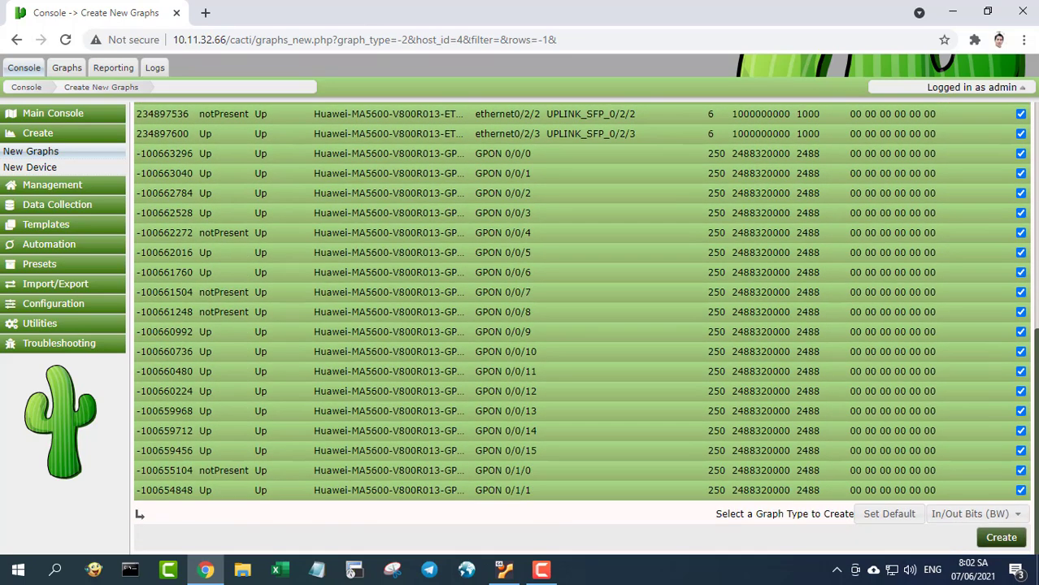
- Create and confirm the selected Switch_01 graphs
left_click(995, 538)
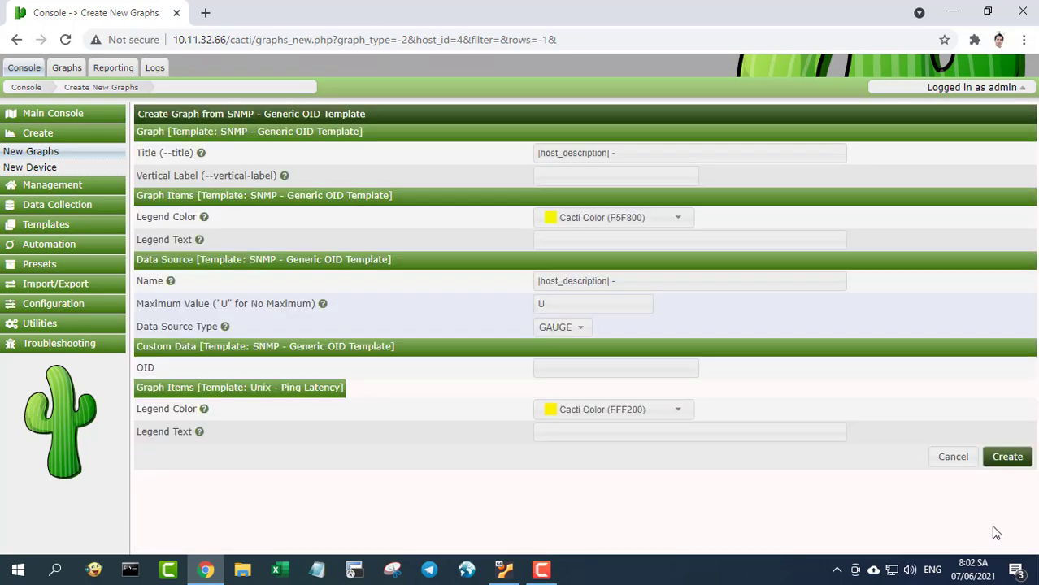
left_click(1007, 456)
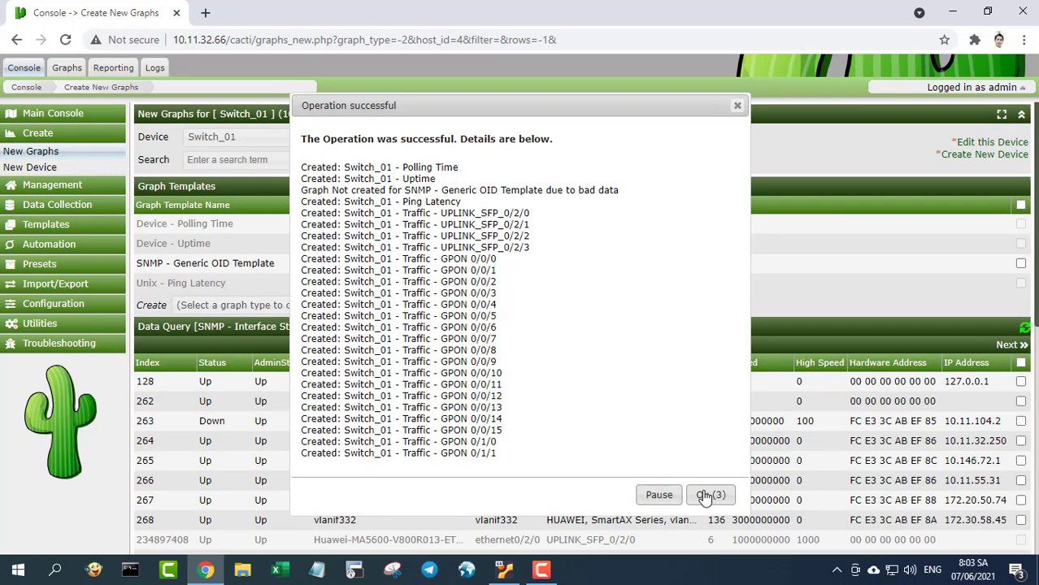
left_click(707, 495)
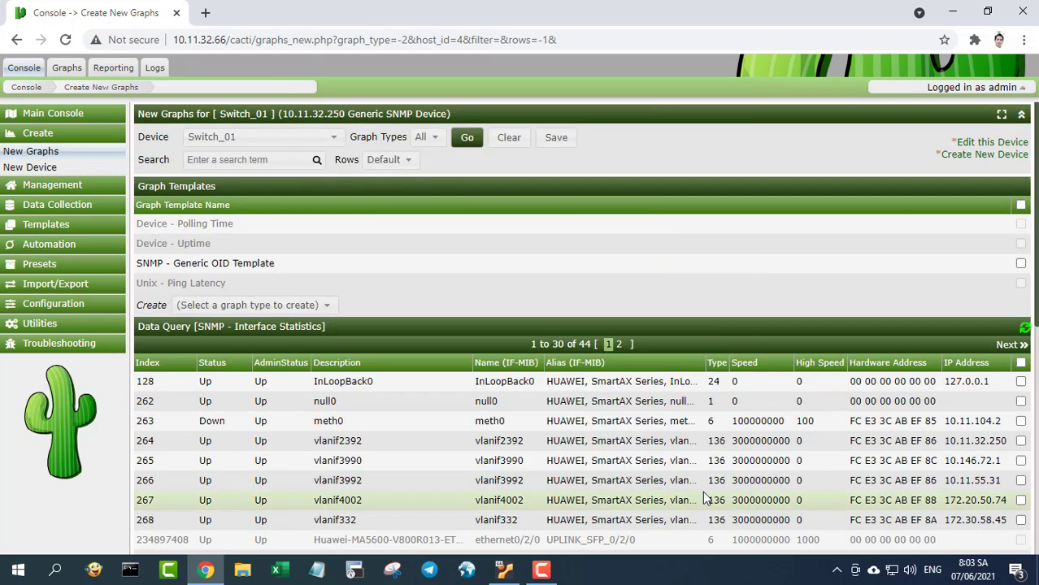
left_click(337, 138)
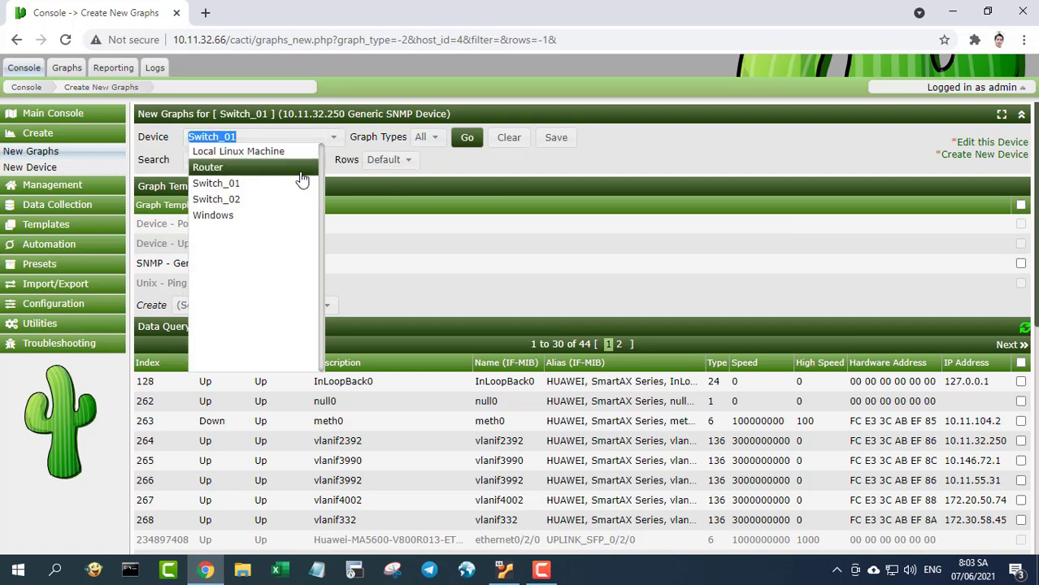
- Choose Switch_02, select all graph templates and interfaces 18, 19, 21, 22 and 24
left_click(262, 202)
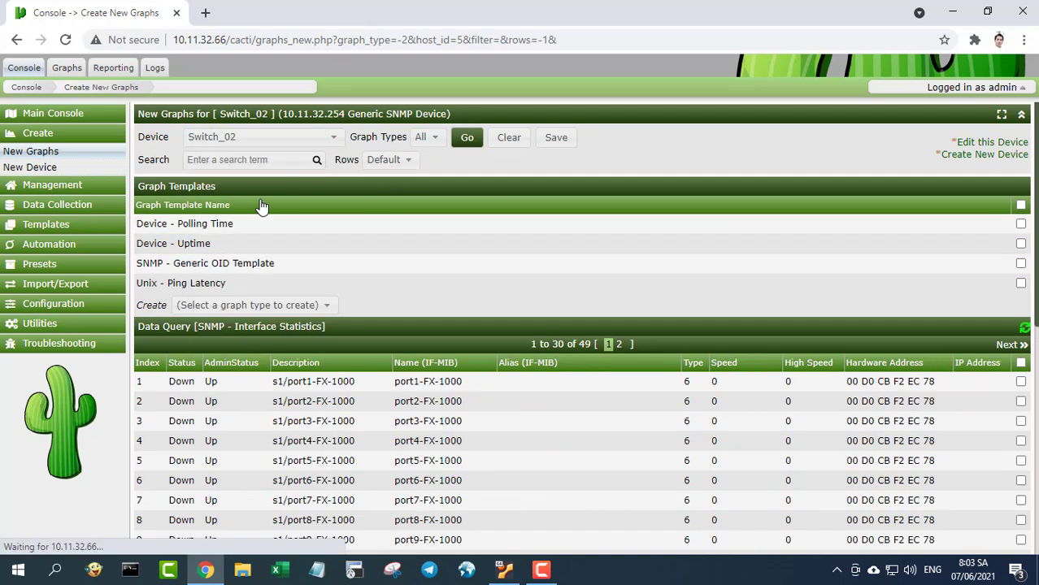
left_click(1020, 204)
scroll(581, 328, "down", 3)
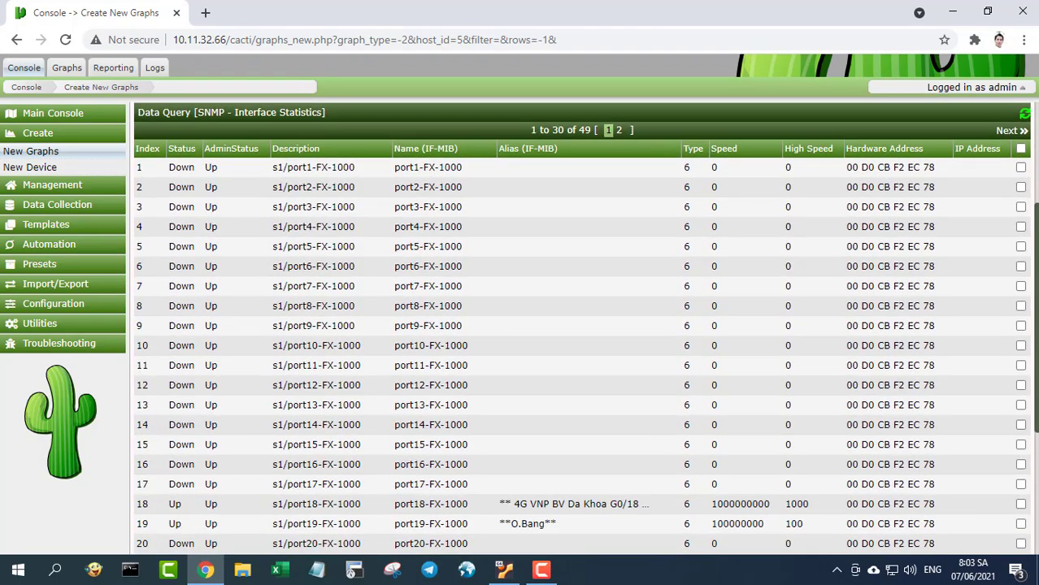
scroll(658, 283, "down", 3)
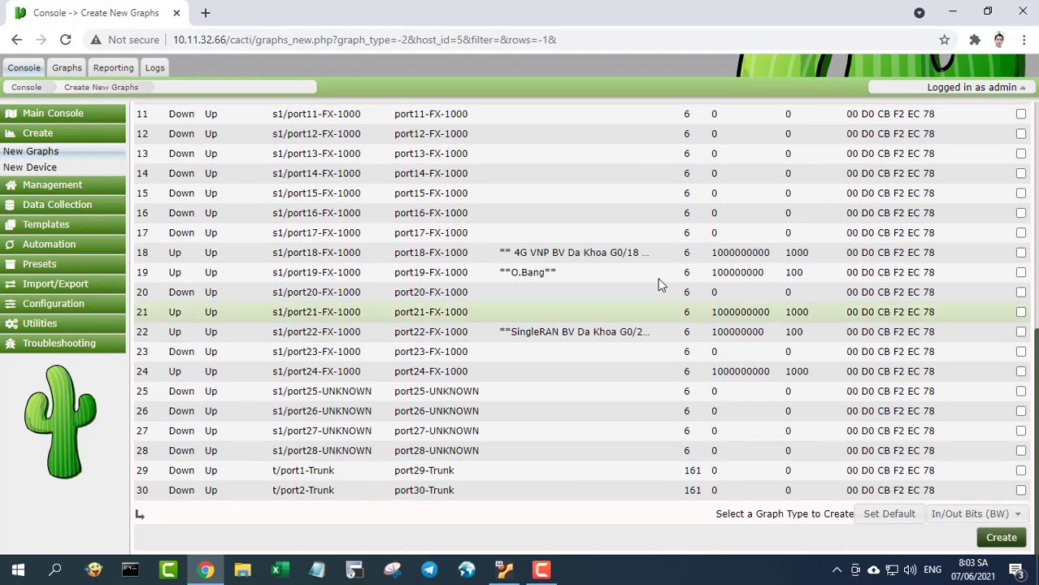
left_click(1020, 253)
left_click(1020, 273)
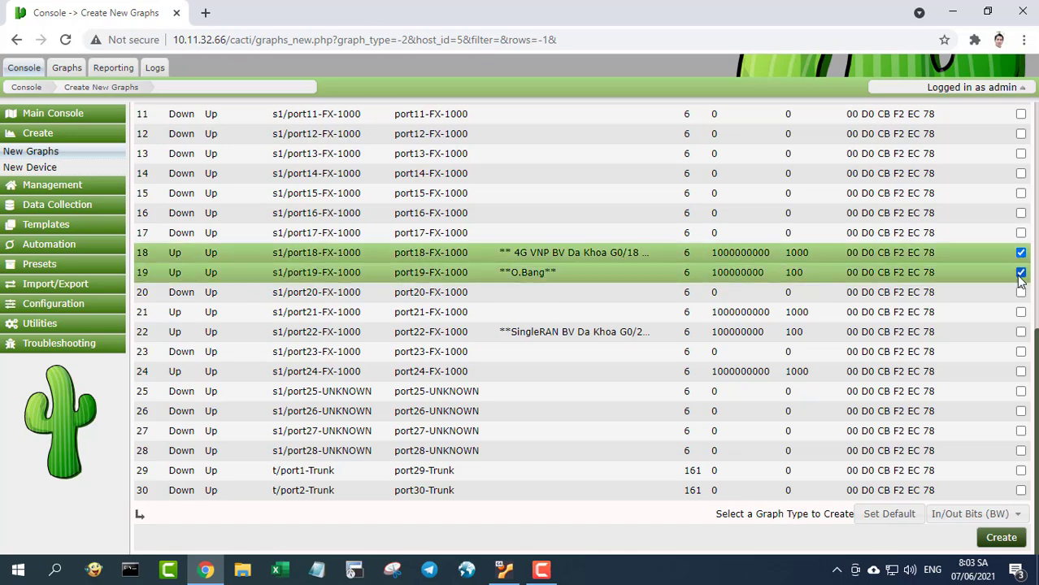
left_click(1020, 331)
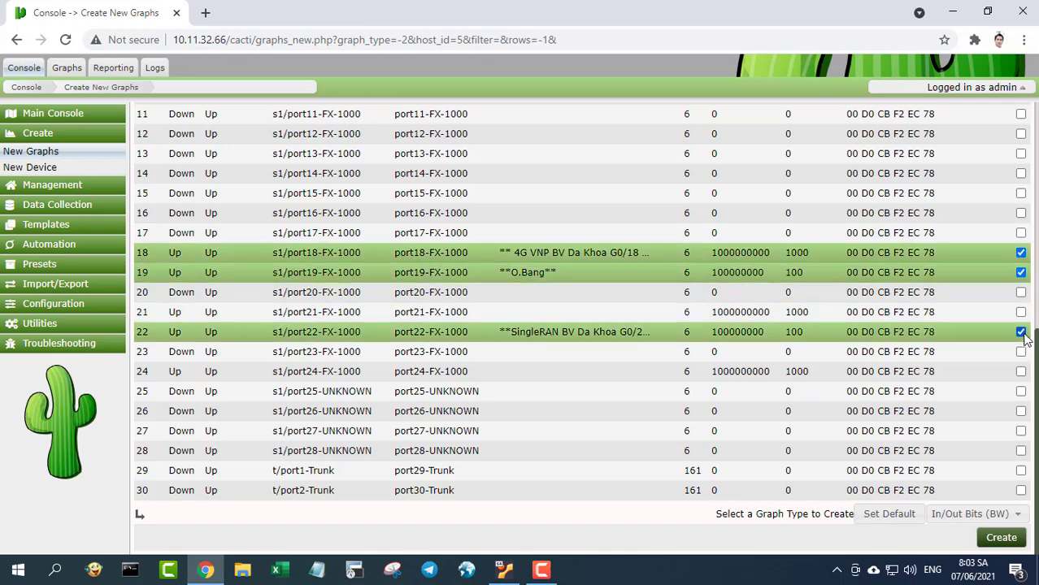
left_click(1020, 312)
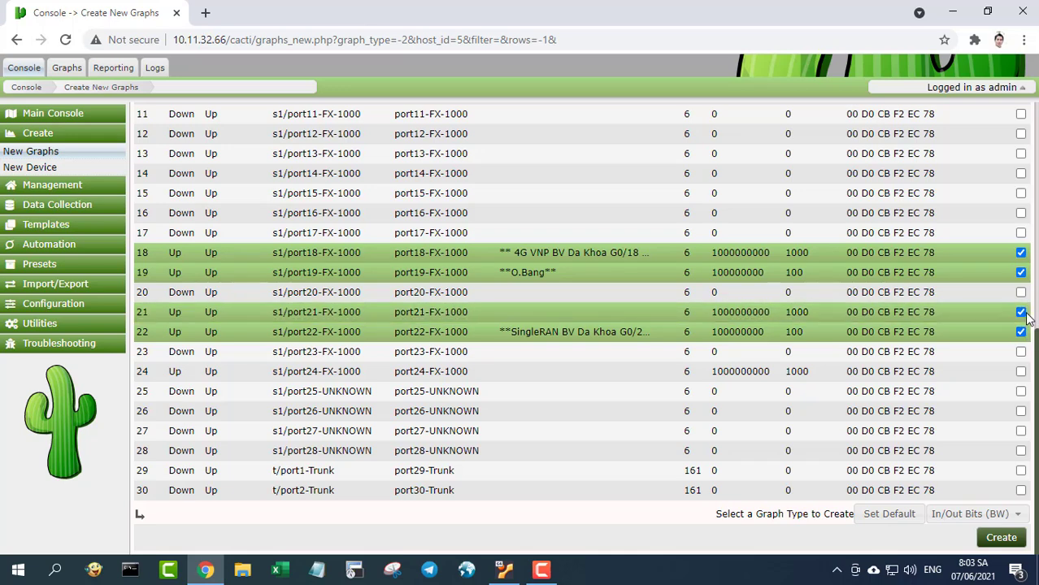
left_click(1019, 372)
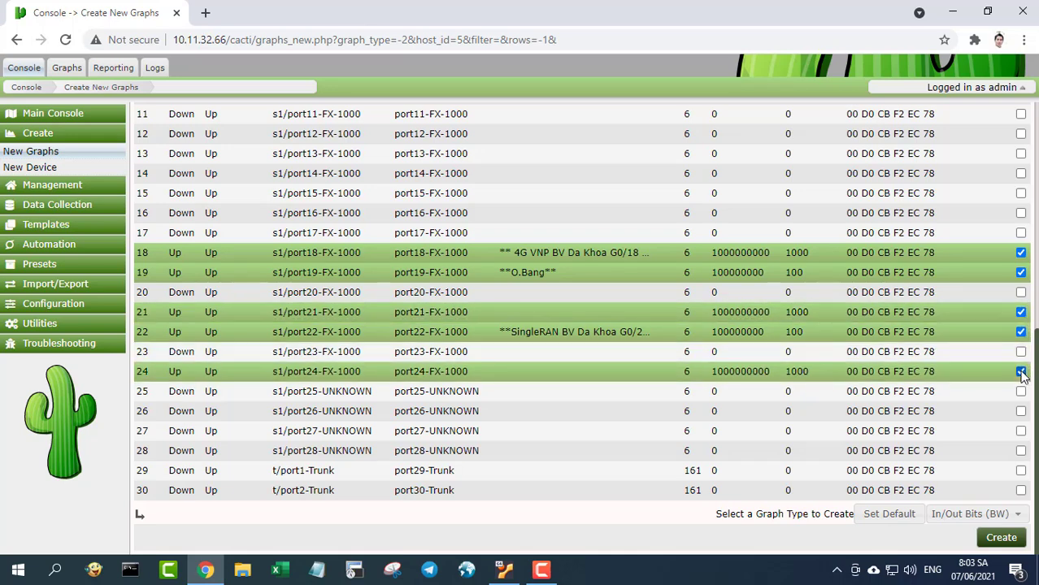
- Create and confirm the selected Switch_02 graphs
left_click(1001, 537)
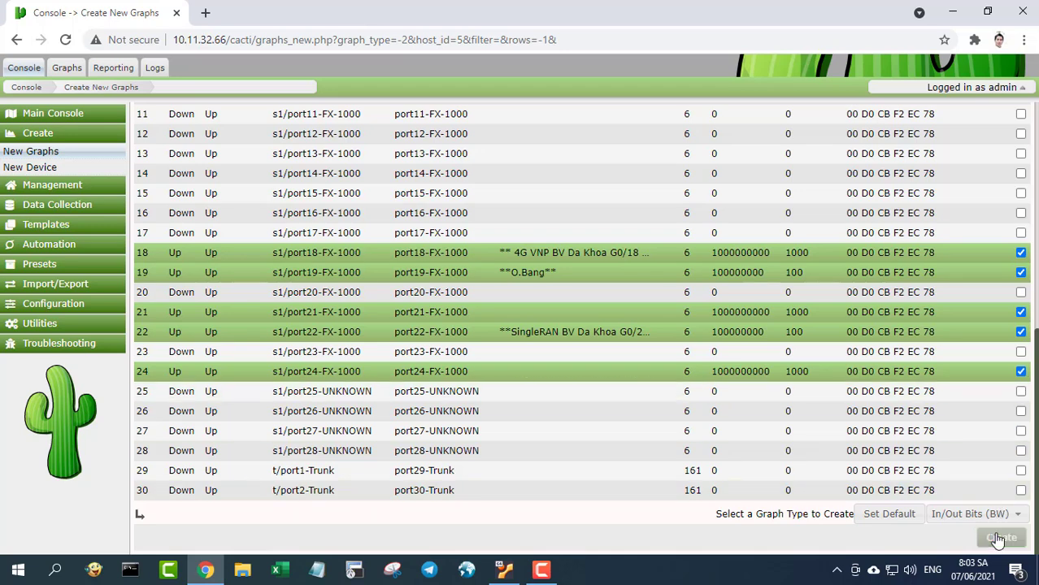
left_click(1006, 458)
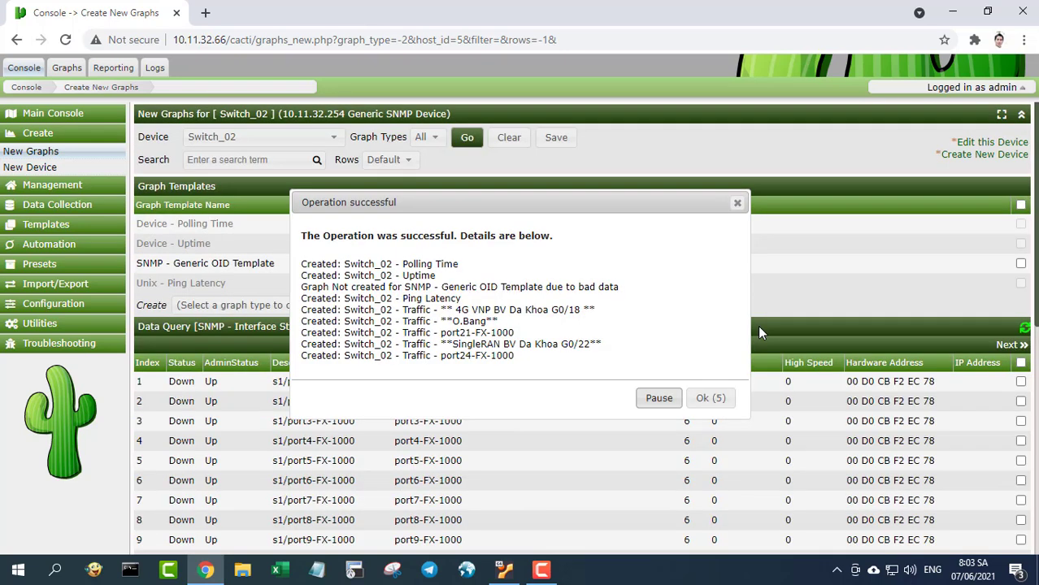
left_click(710, 397)
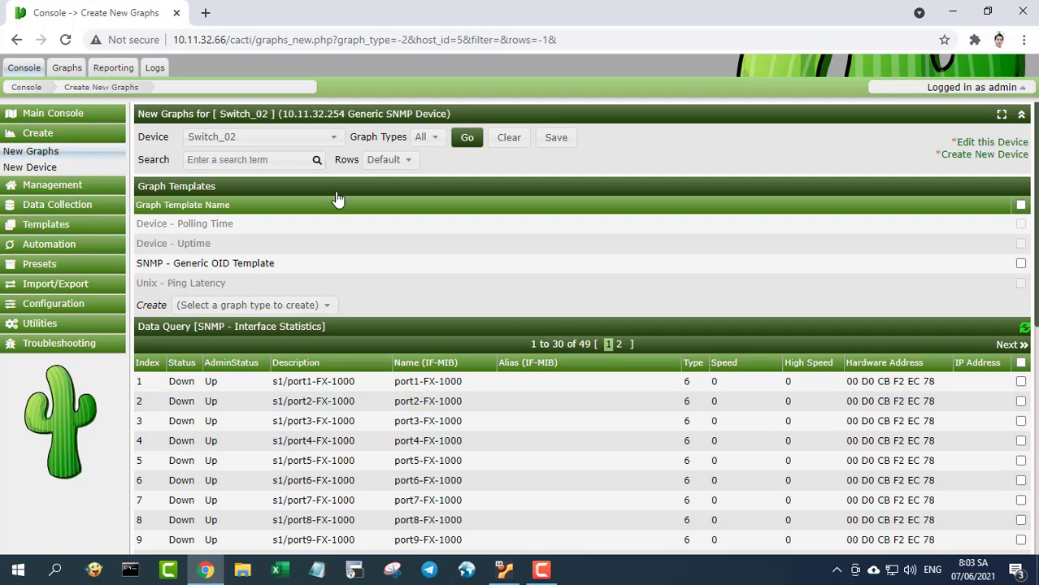
left_click(333, 140)
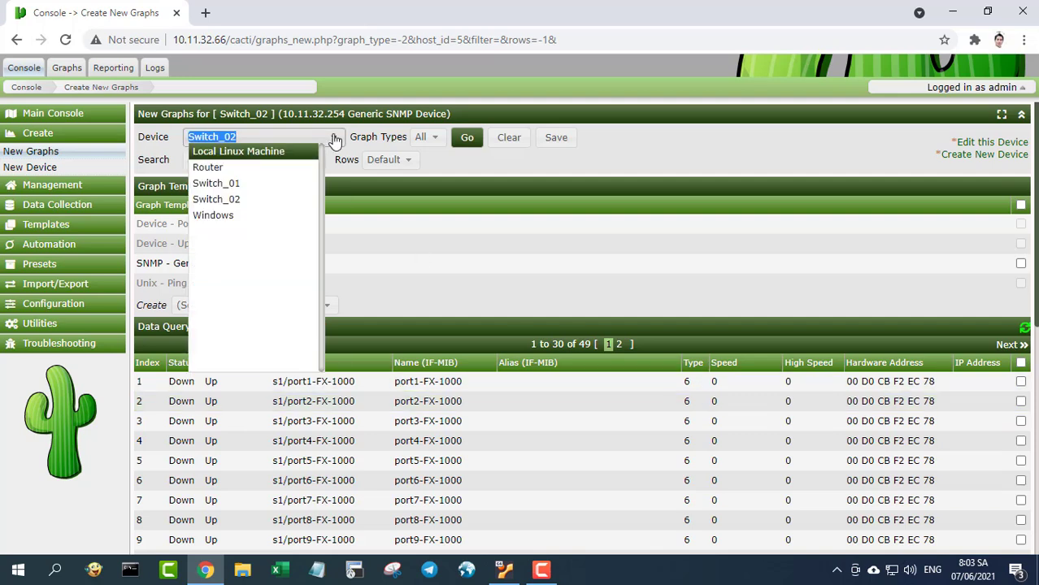
- Choose the Windows device and select all graph templates, mounted partitions and processors
left_click(262, 216)
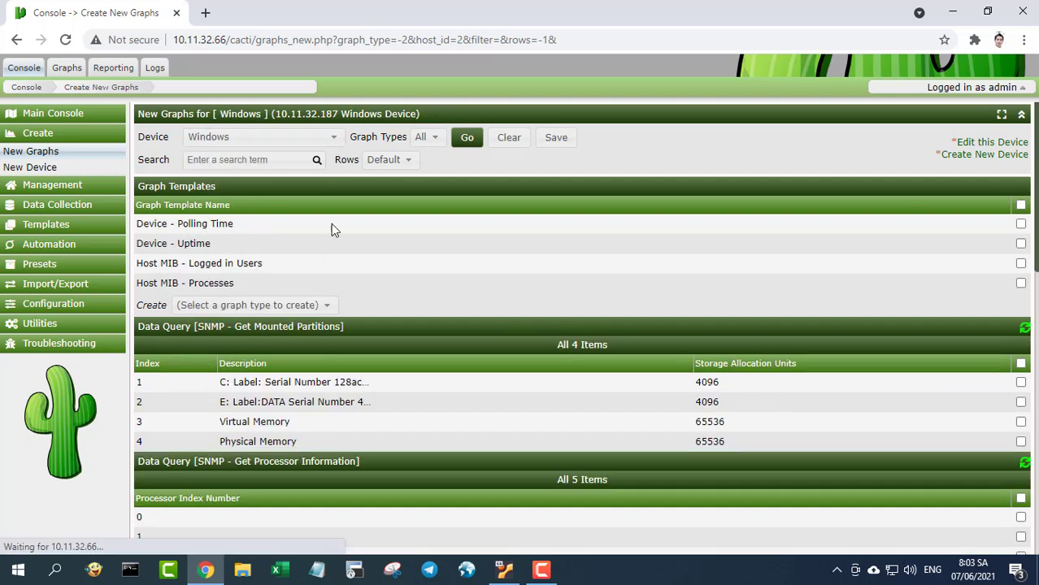
left_click(1021, 205)
left_click(1020, 364)
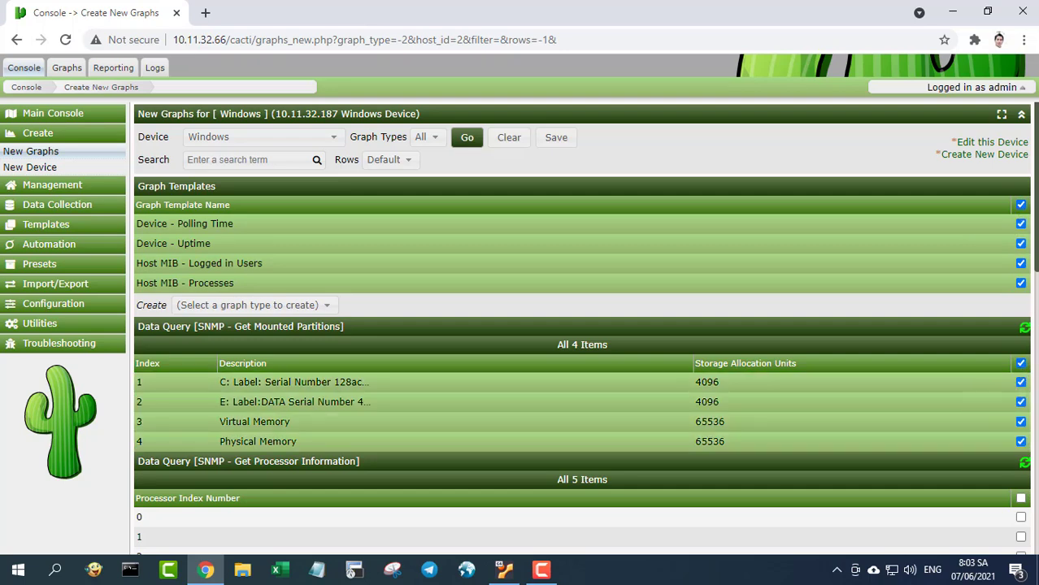
scroll(1016, 342, "down", 3)
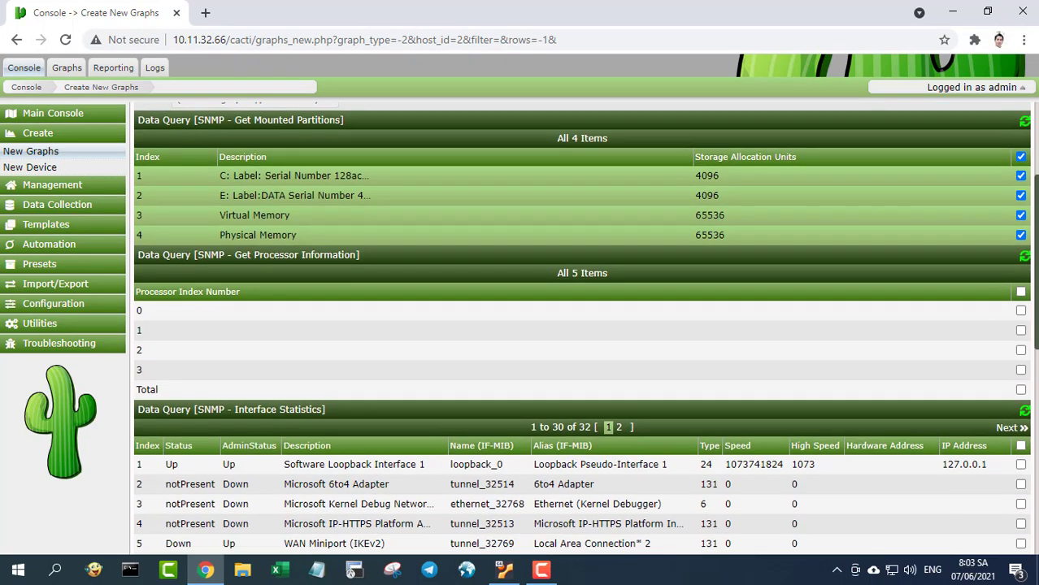
left_click(1021, 289)
- Select interfaces 15, 16, 17, 18 and 19 for traffic graphs
scroll(581, 328, "down", 5)
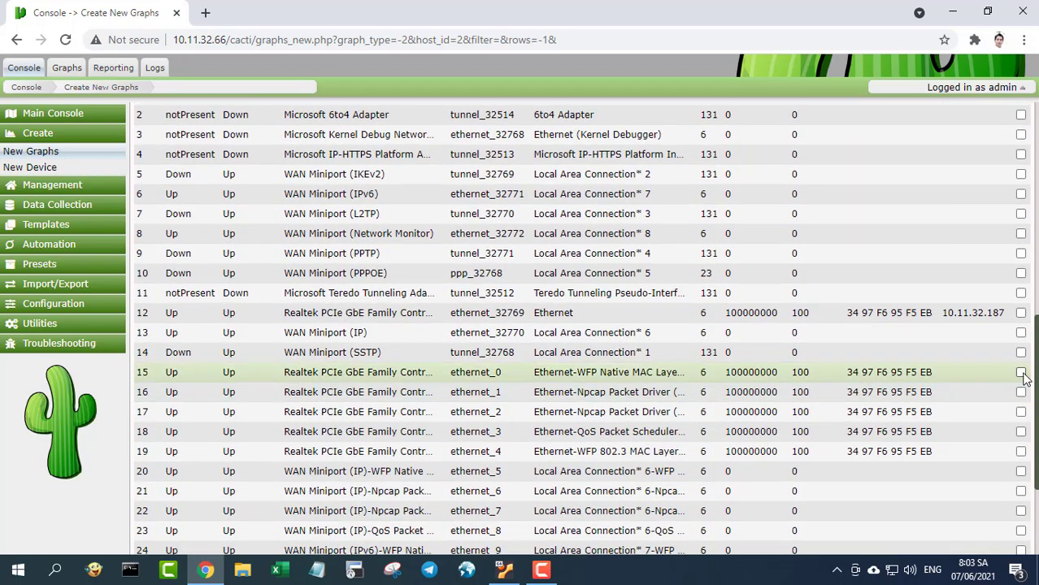
left_click(1021, 372)
left_click(1020, 391)
left_click(1021, 412)
left_click(1021, 432)
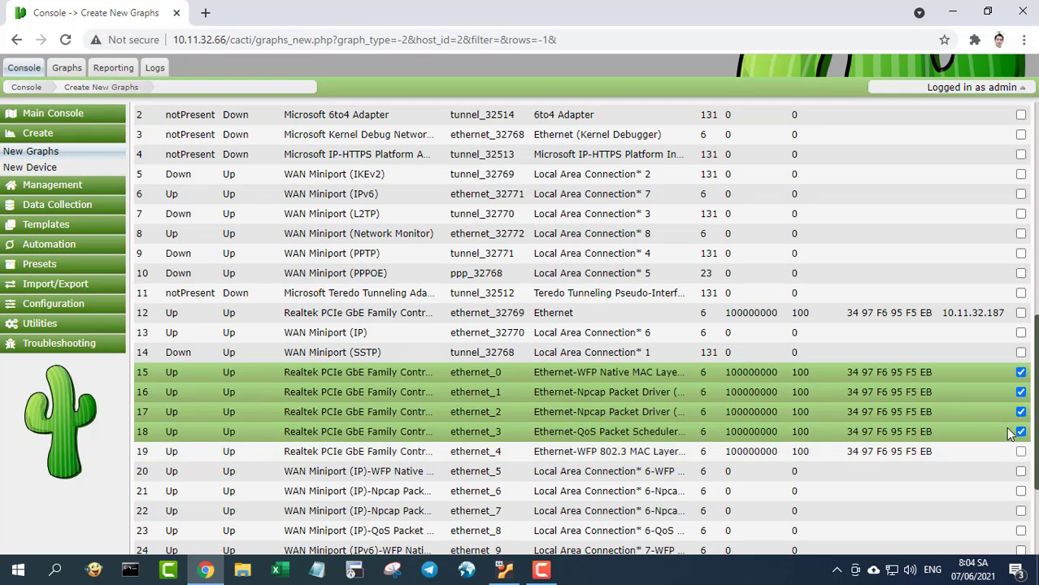
left_click(1020, 451)
scroll(1021, 447, "down", 1)
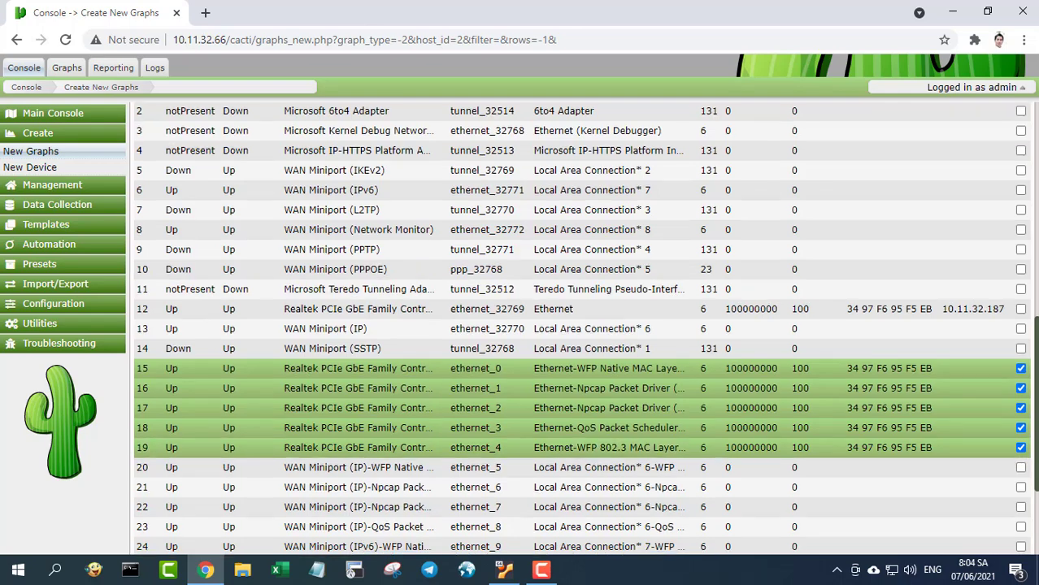
scroll(1021, 447, "down", 3)
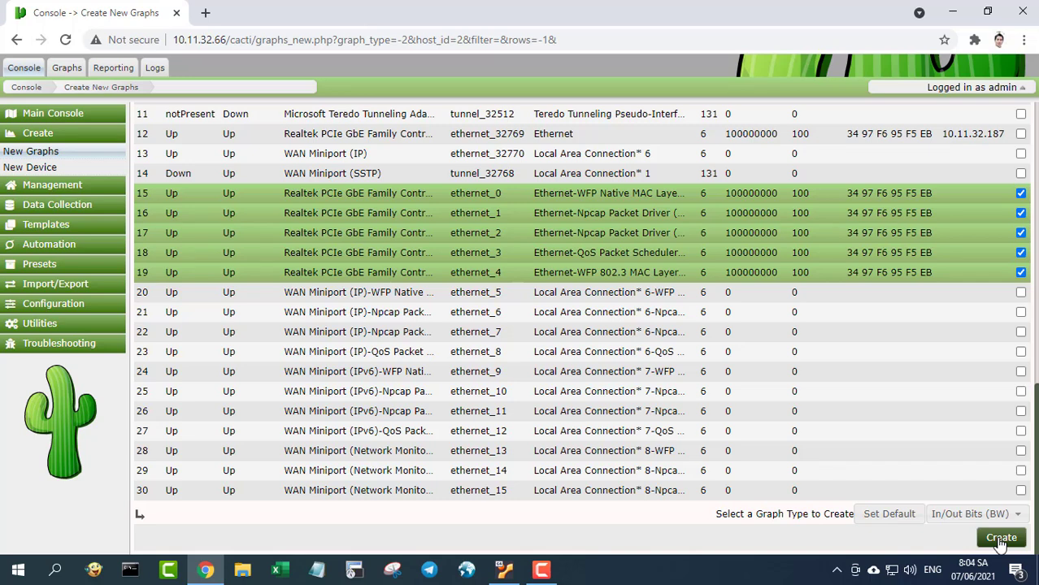
- Create and confirm the selected Windows graphs
left_click(1000, 538)
left_click(1007, 302)
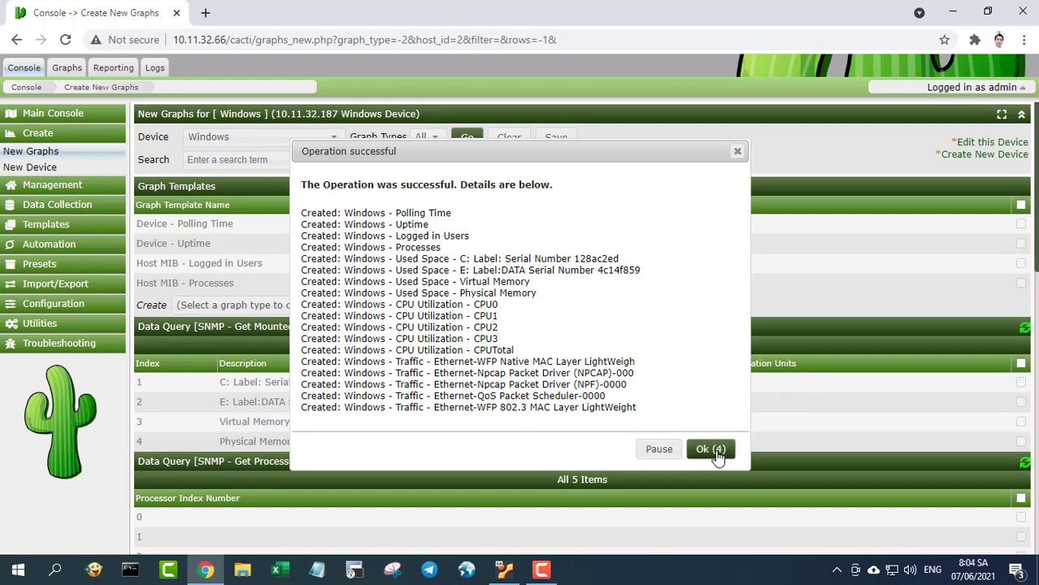
left_click(715, 452)
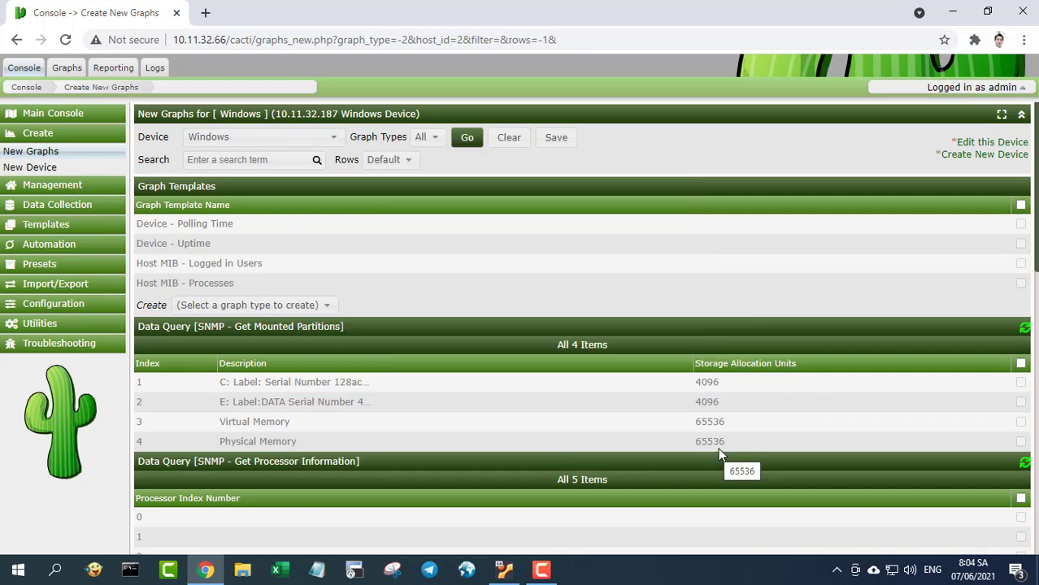
- Select Router, Switch_01, Switch_02 and Windows and place them under root on the Default Tree
left_click(66, 187)
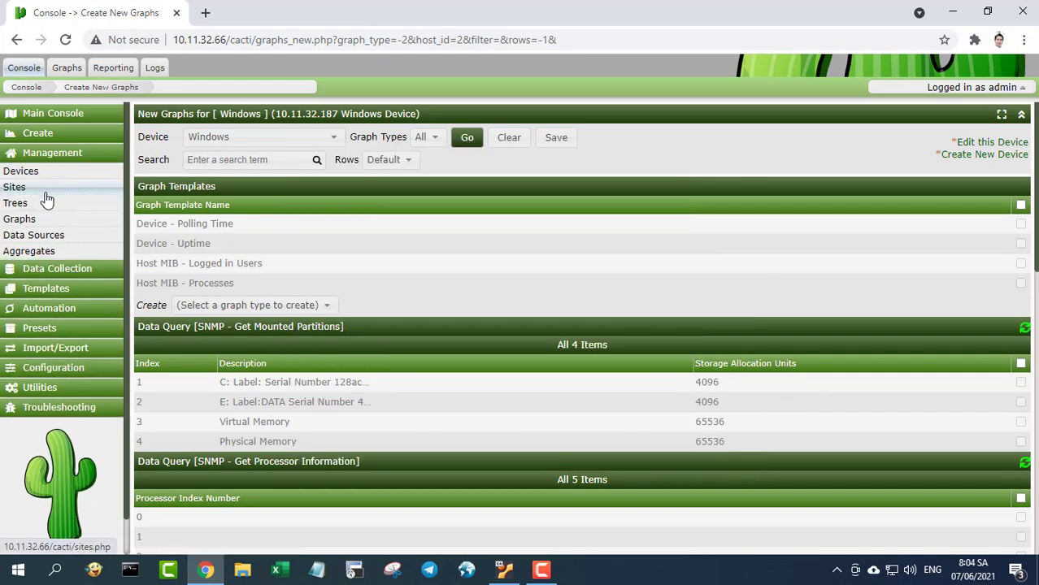
left_click(37, 171)
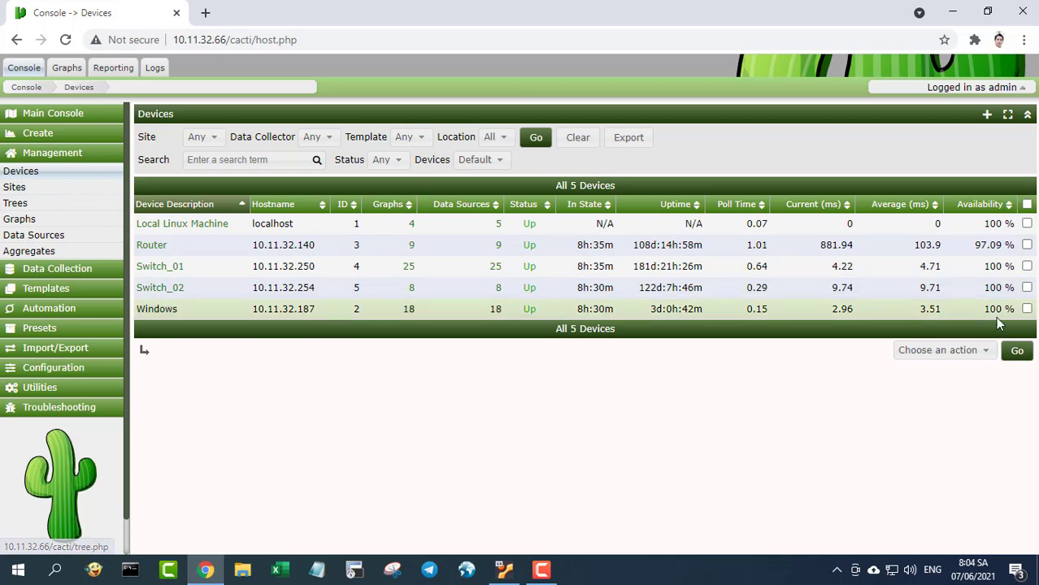
left_click(1027, 245)
left_click(1027, 266)
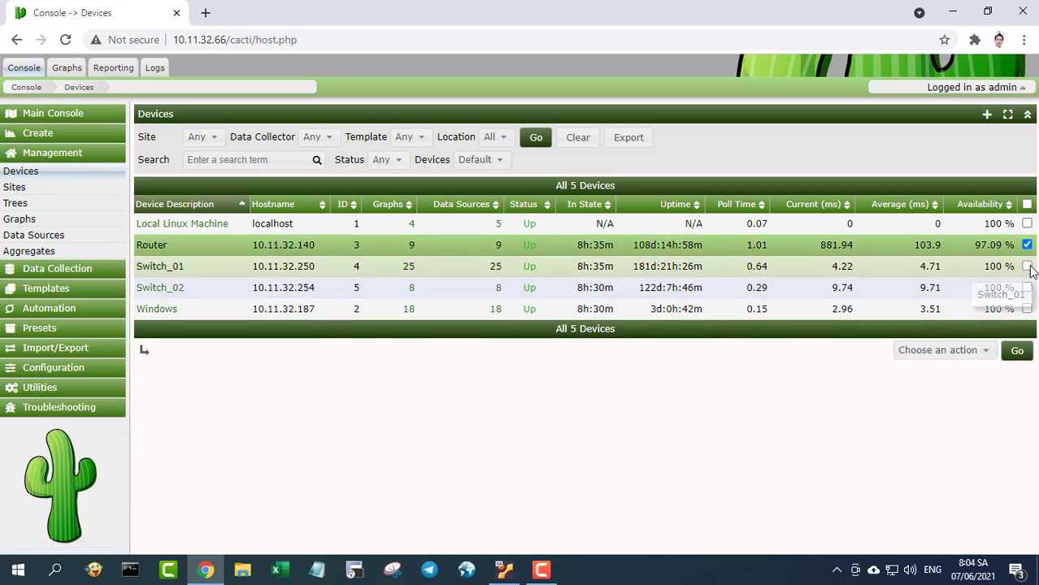
left_click(1028, 288)
left_click(1027, 309)
left_click(969, 355)
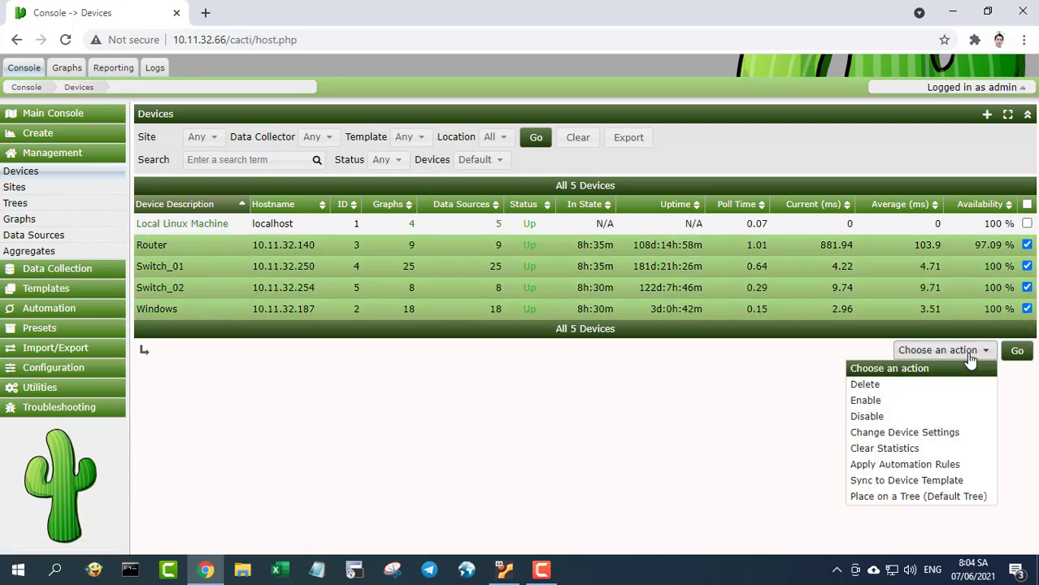
left_click(909, 497)
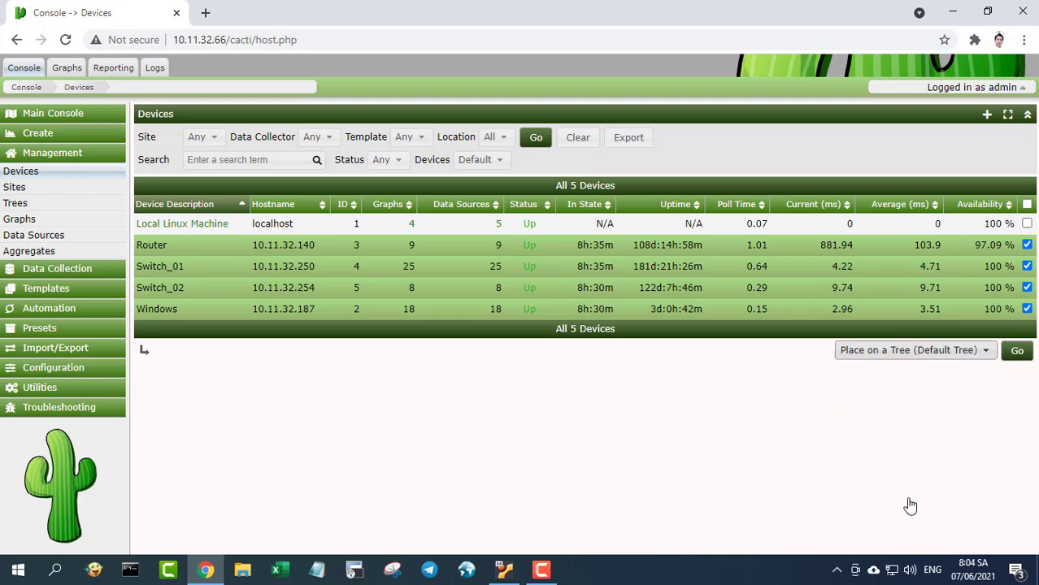
left_click(1016, 352)
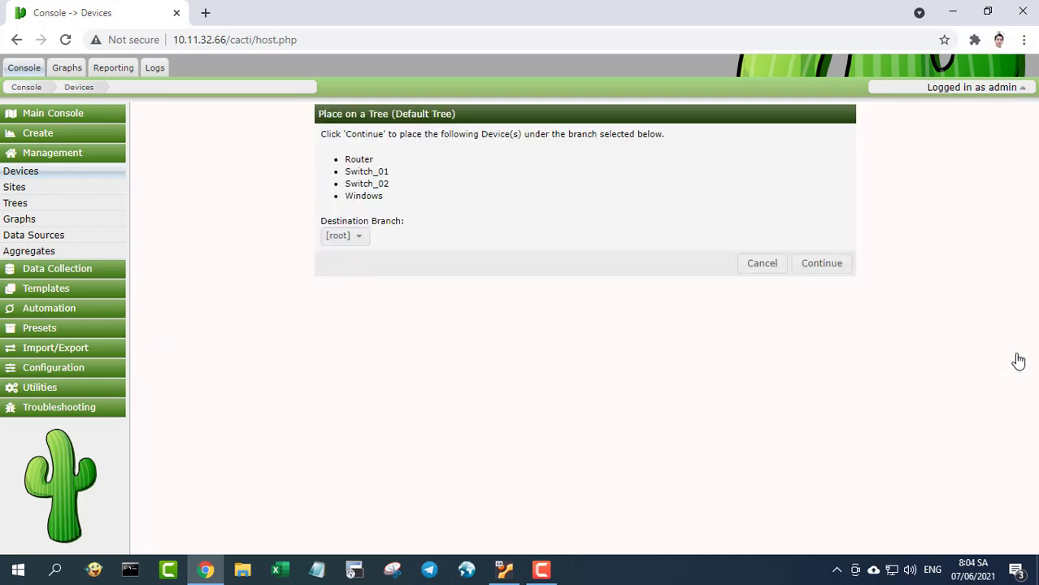
left_click(821, 264)
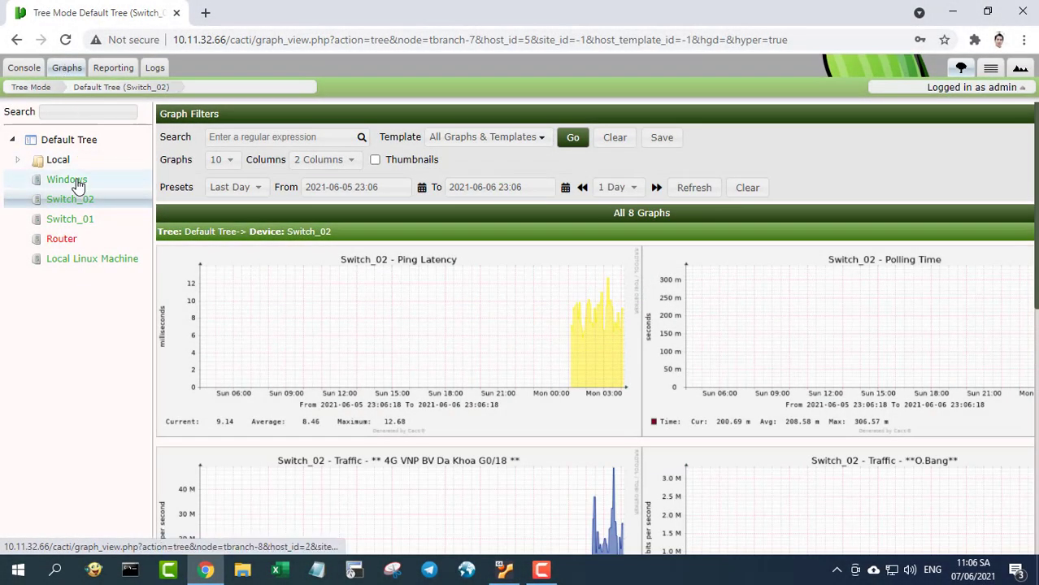
- View the Windows device's graphs with the Last Hour preset in a 1 Column layout
left_click(78, 184)
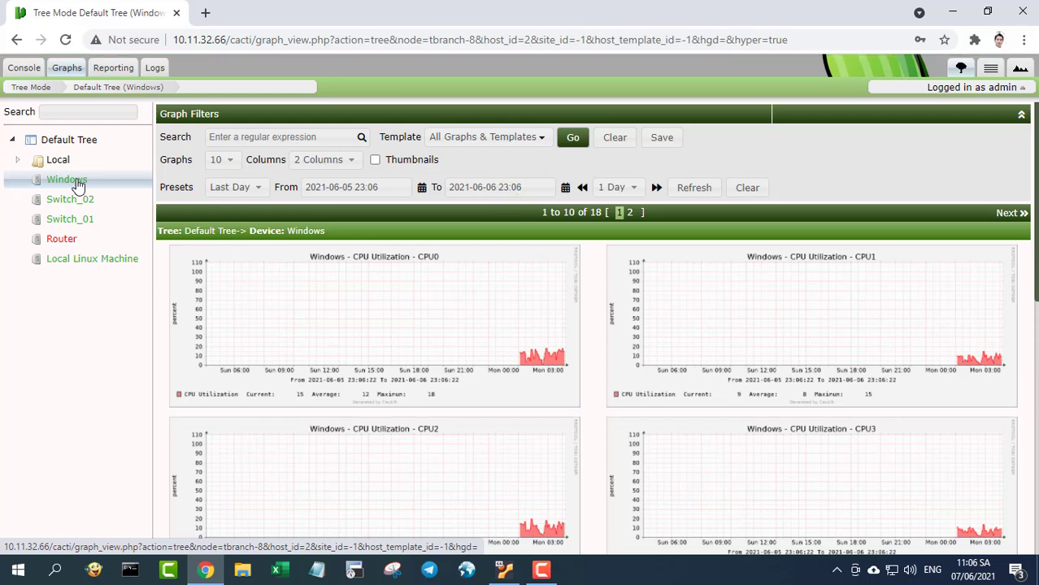
left_click(259, 188)
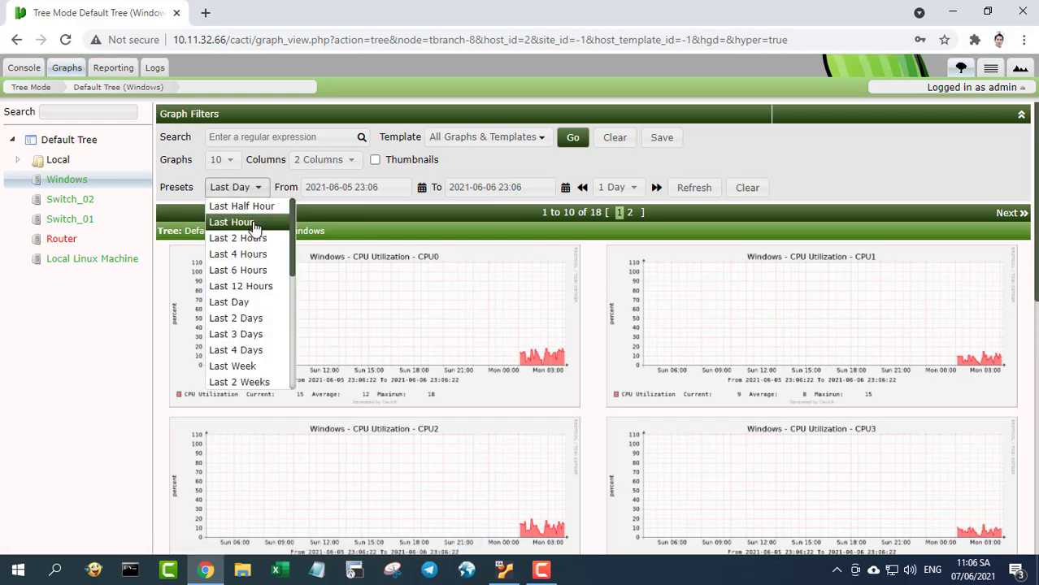
left_click(254, 226)
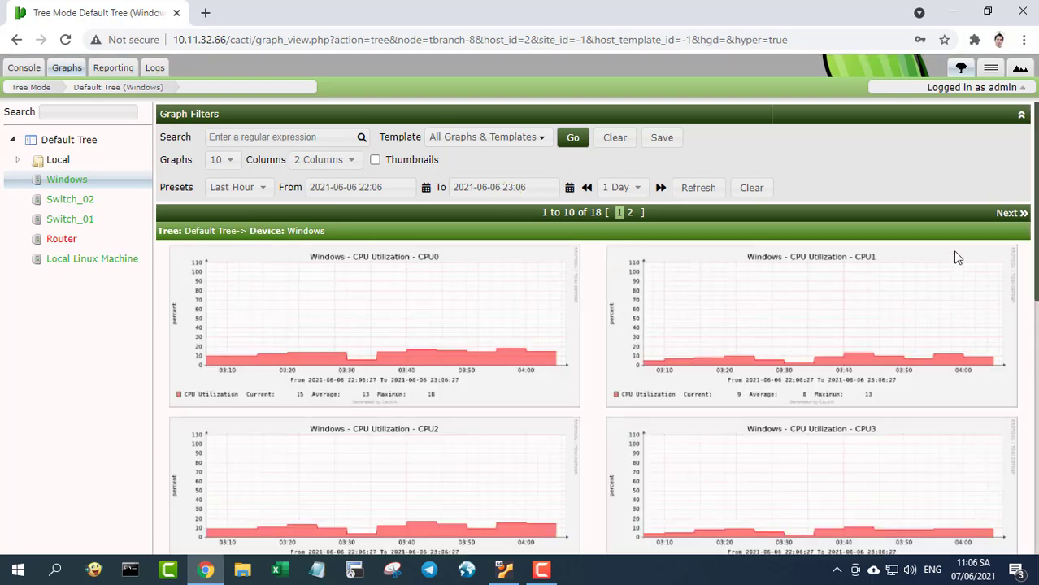
left_click(338, 163)
left_click(335, 177)
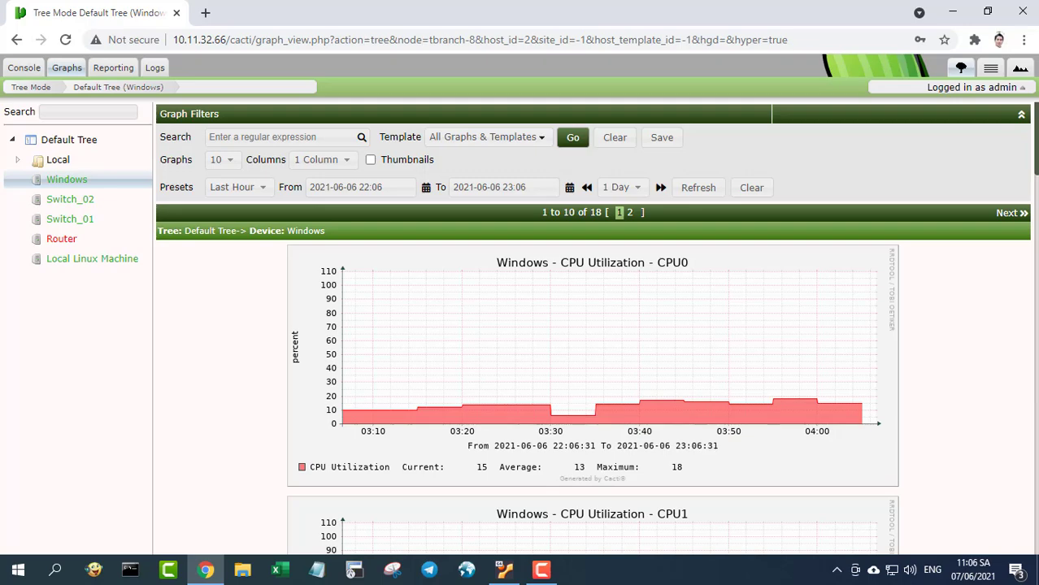
scroll(593, 328, "down", 7)
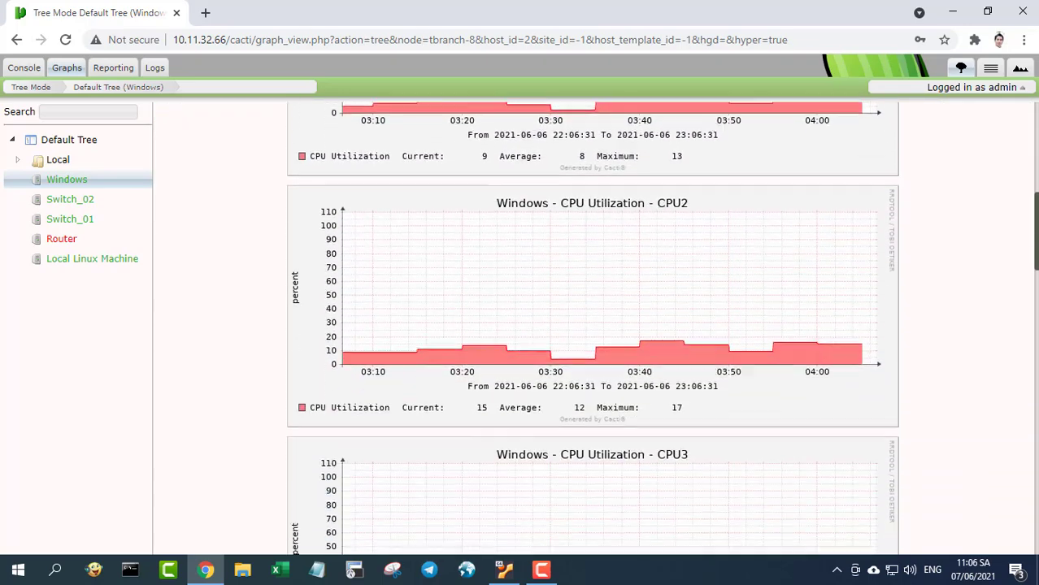
scroll(592, 328, "down", 9)
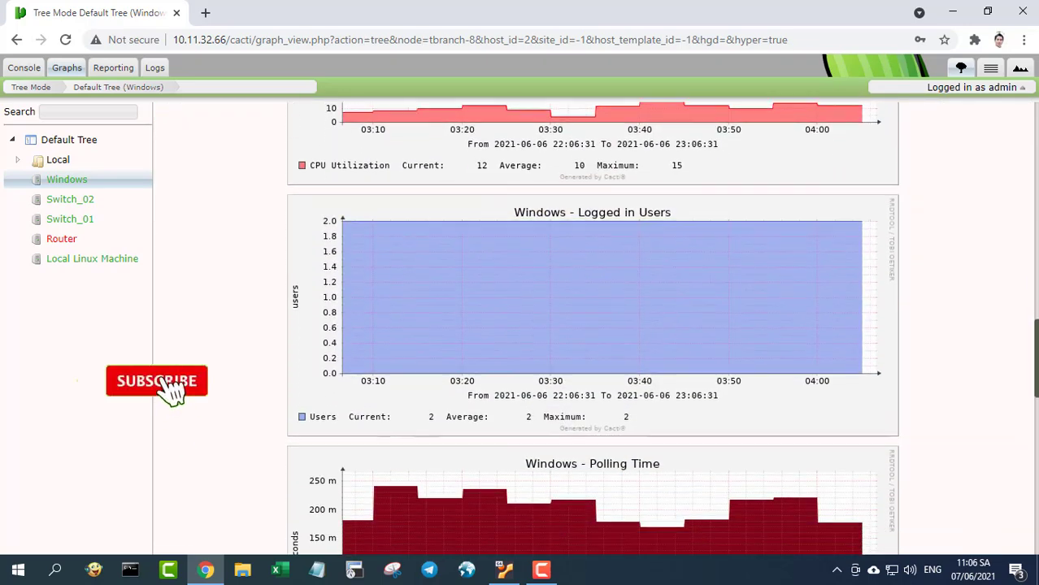
scroll(1028, 498, "down", 8)
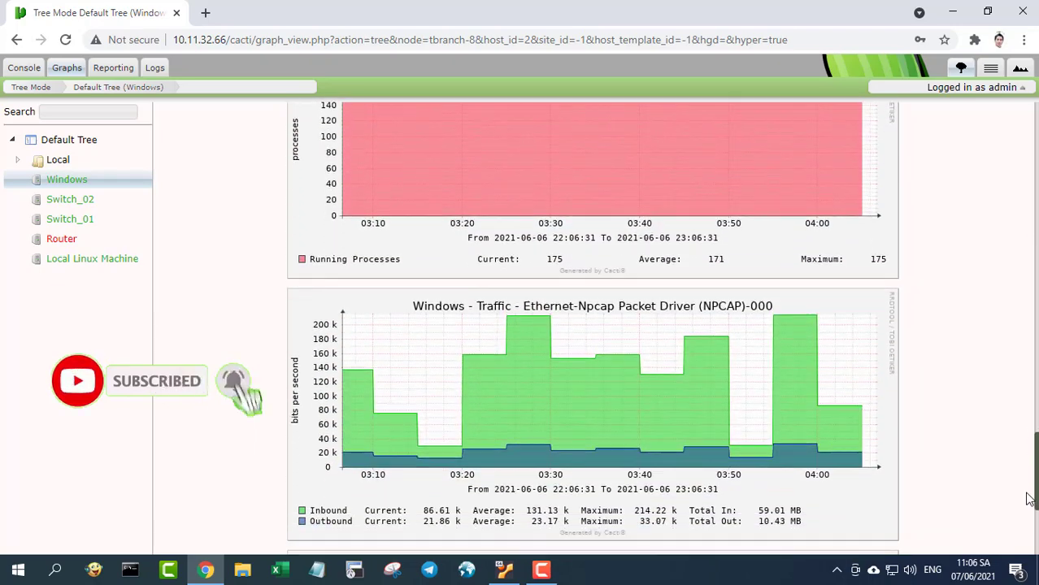
scroll(1028, 498, "down", 4)
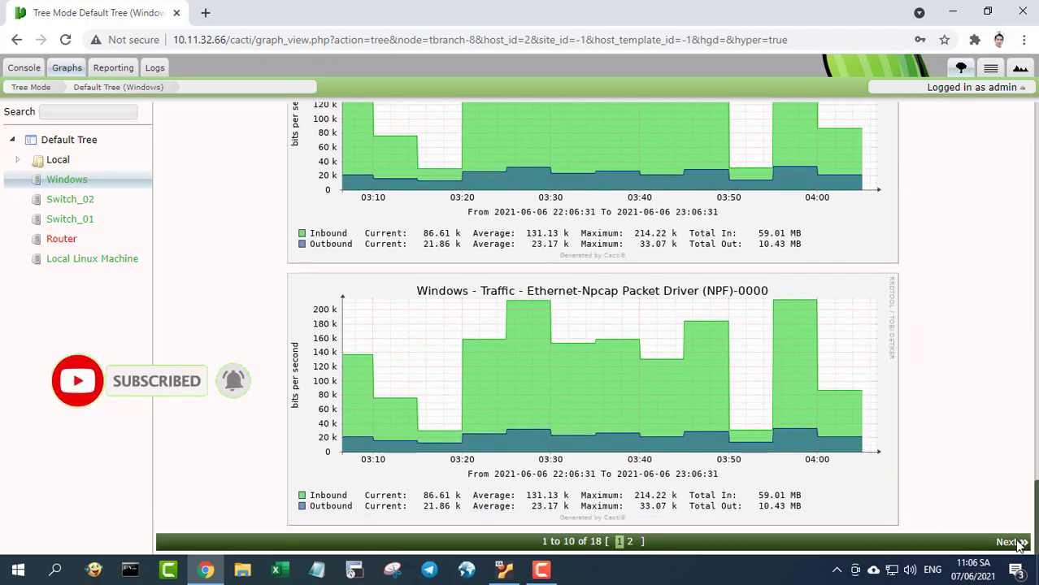
- Scroll through Switch_02's graphs in the Default Tree, then display Switch_01's 25 graphs
left_click(76, 202)
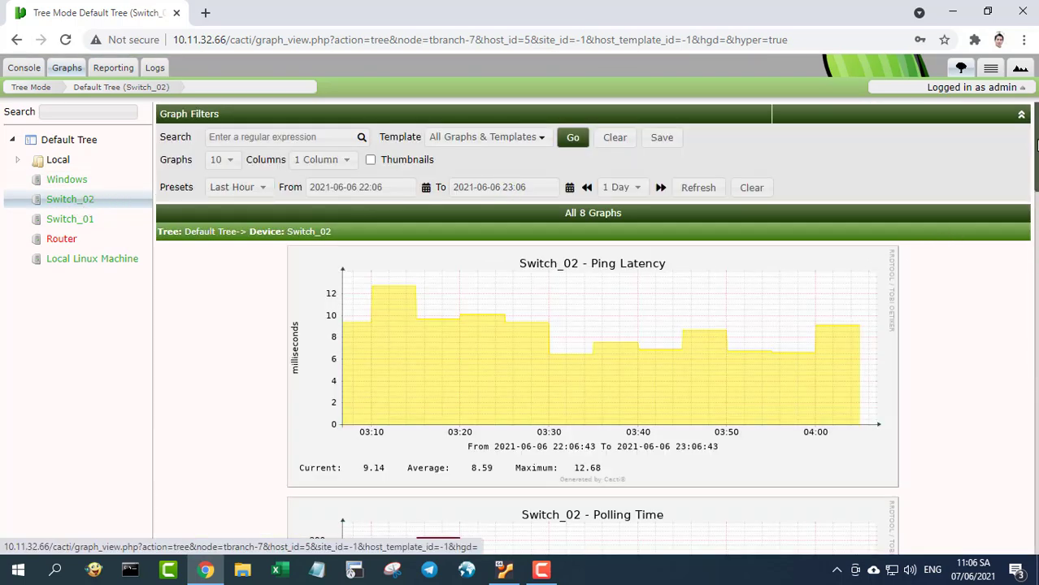
left_click_drag(1037, 144, 1008, 498)
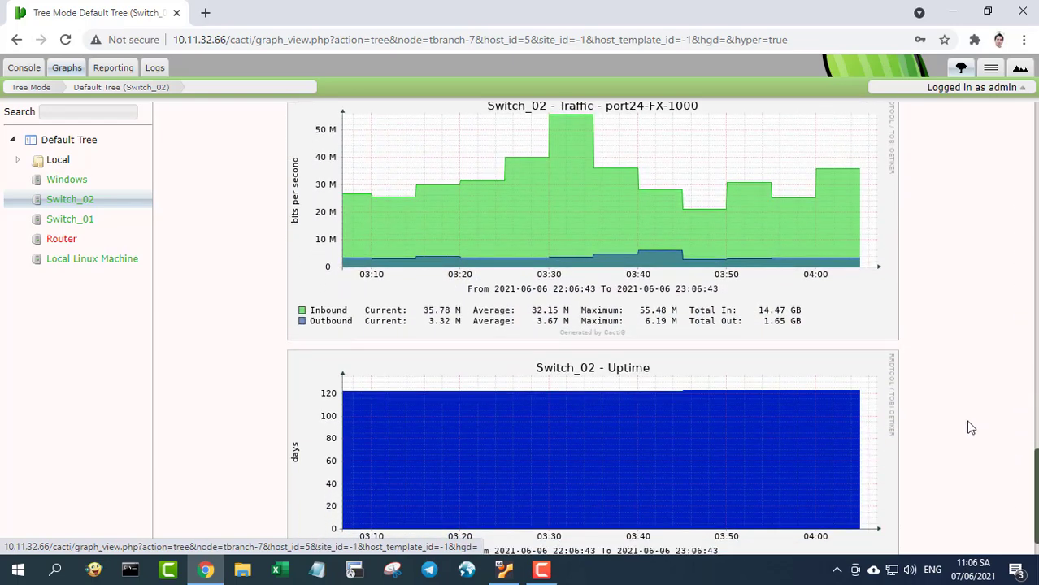
left_click(76, 219)
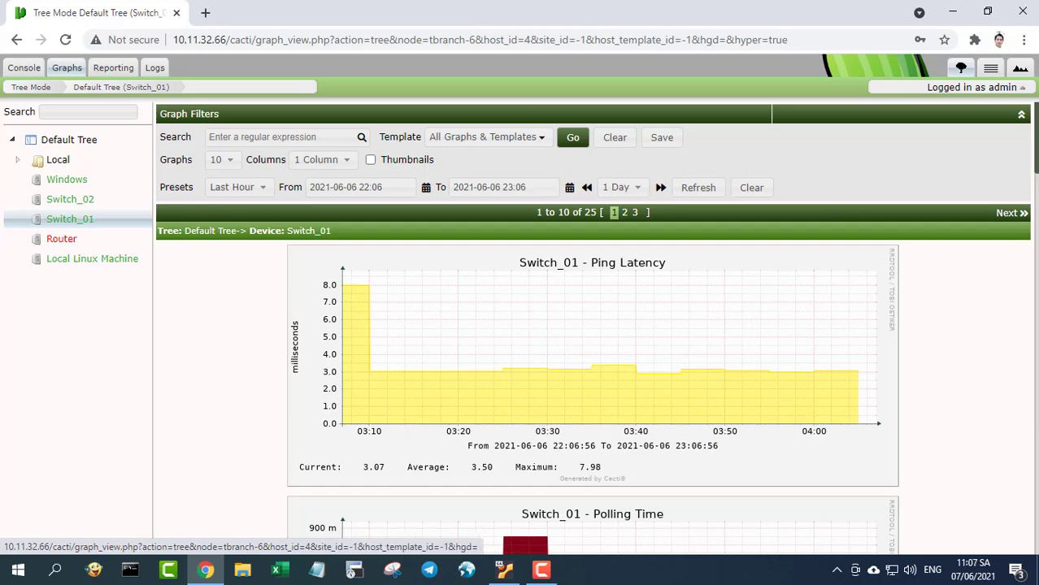
- Set Switch_01's graphs to the Last 2 Hours time range preset
scroll(1035, 197, "down", 6)
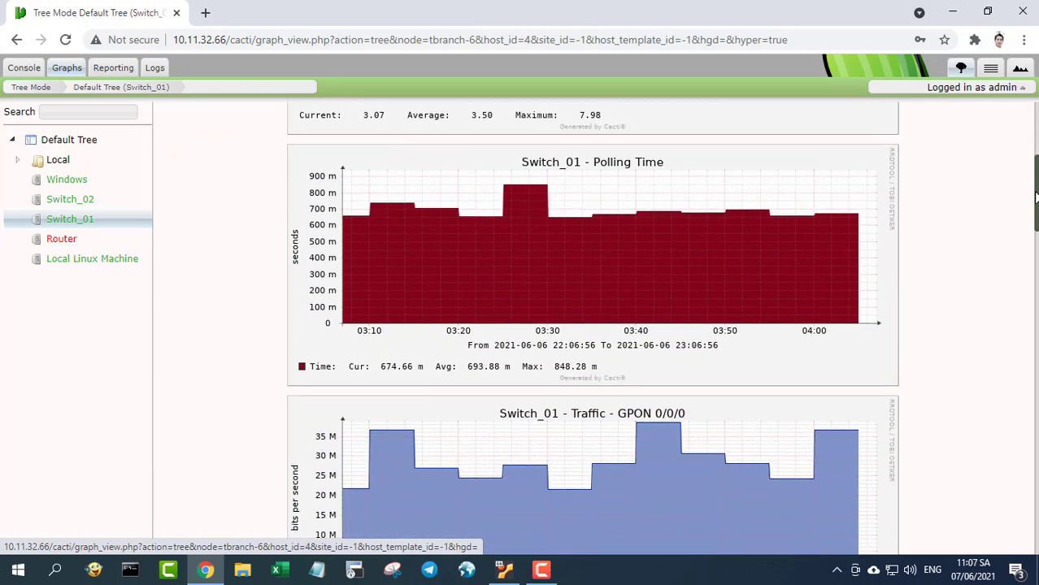
left_click_drag(1035, 198, 1035, 120)
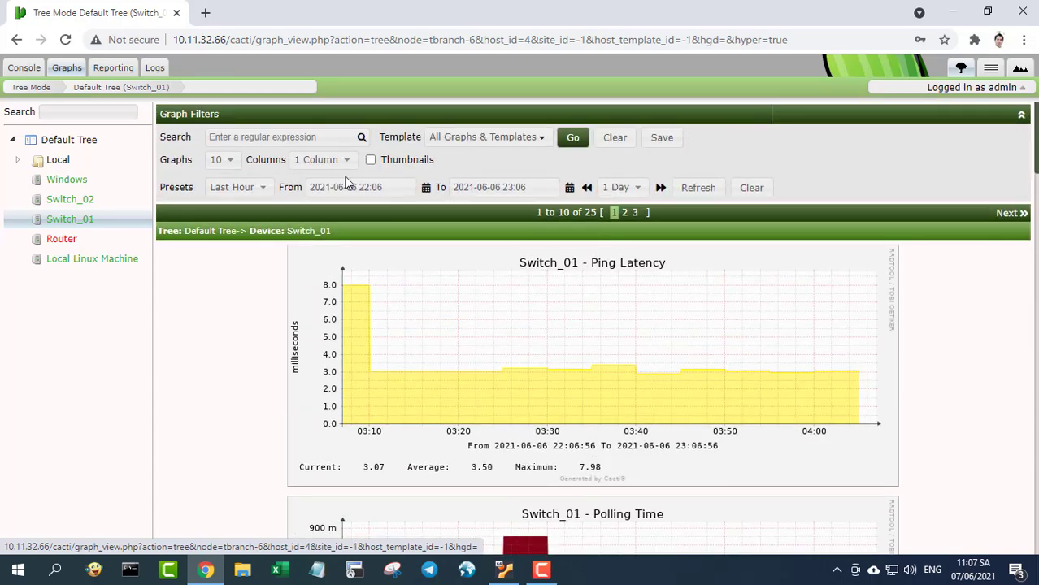
left_click(262, 191)
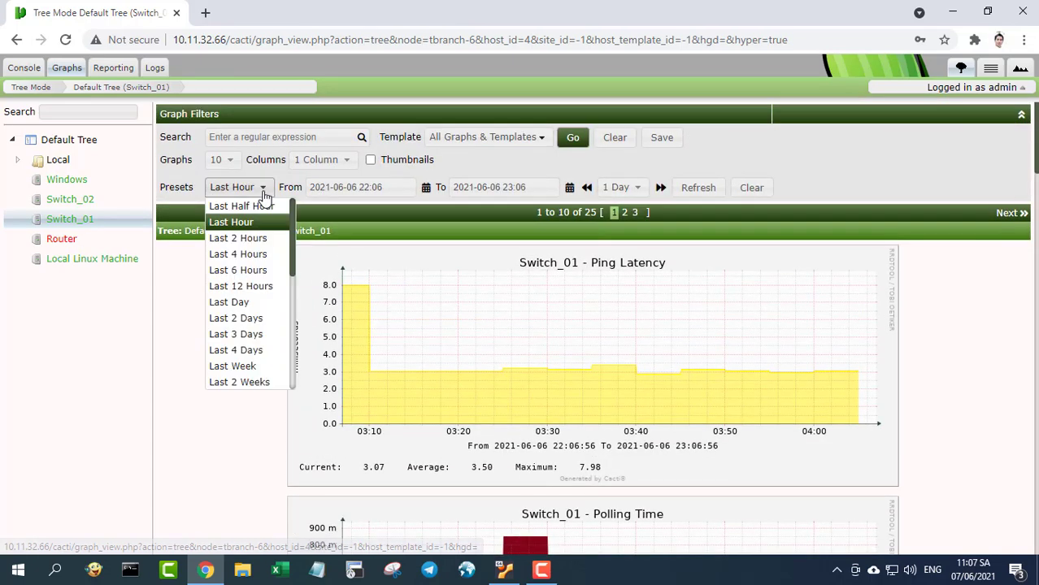
left_click(244, 239)
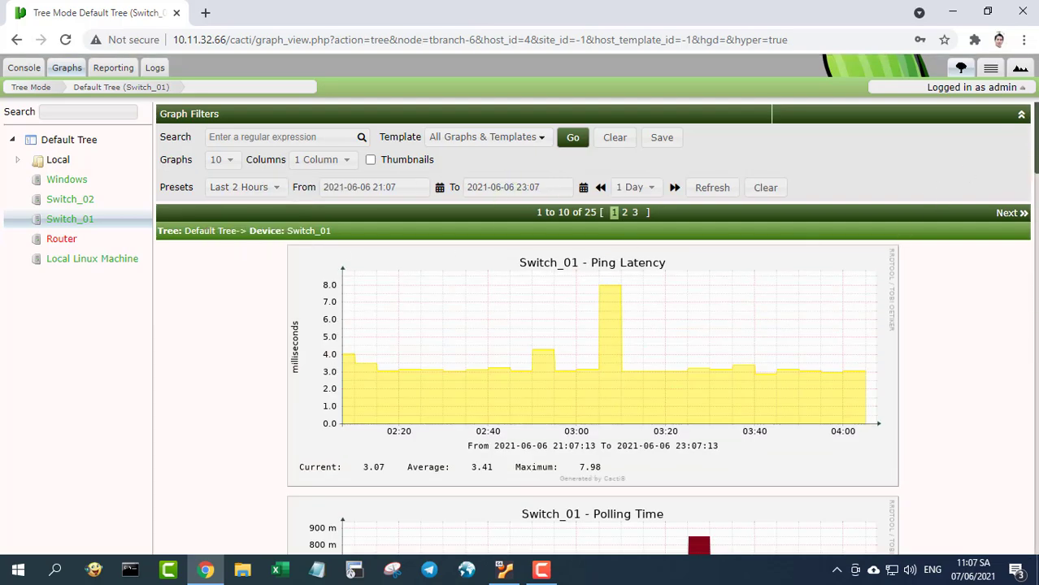
left_click_drag(1034, 122, 1033, 167)
- Show the Router's 9 graphs over the Last 4 Hours preset
left_click(73, 241)
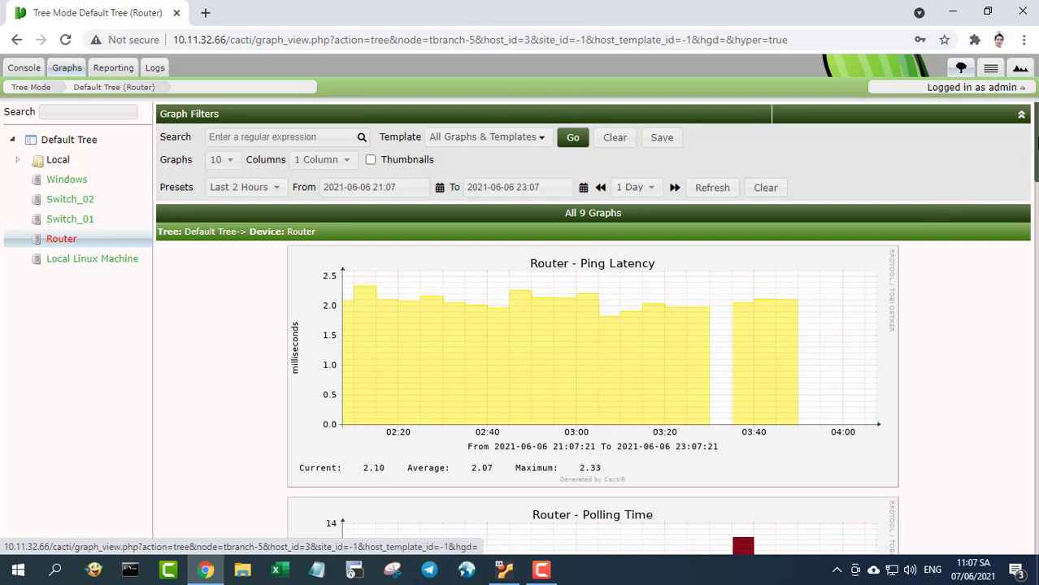
left_click(264, 197)
left_click(266, 255)
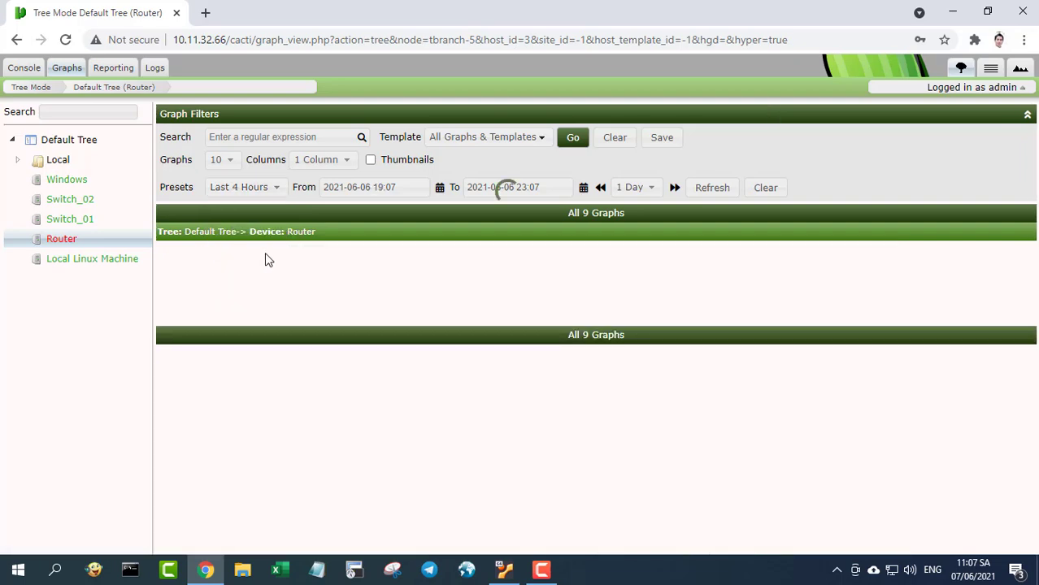